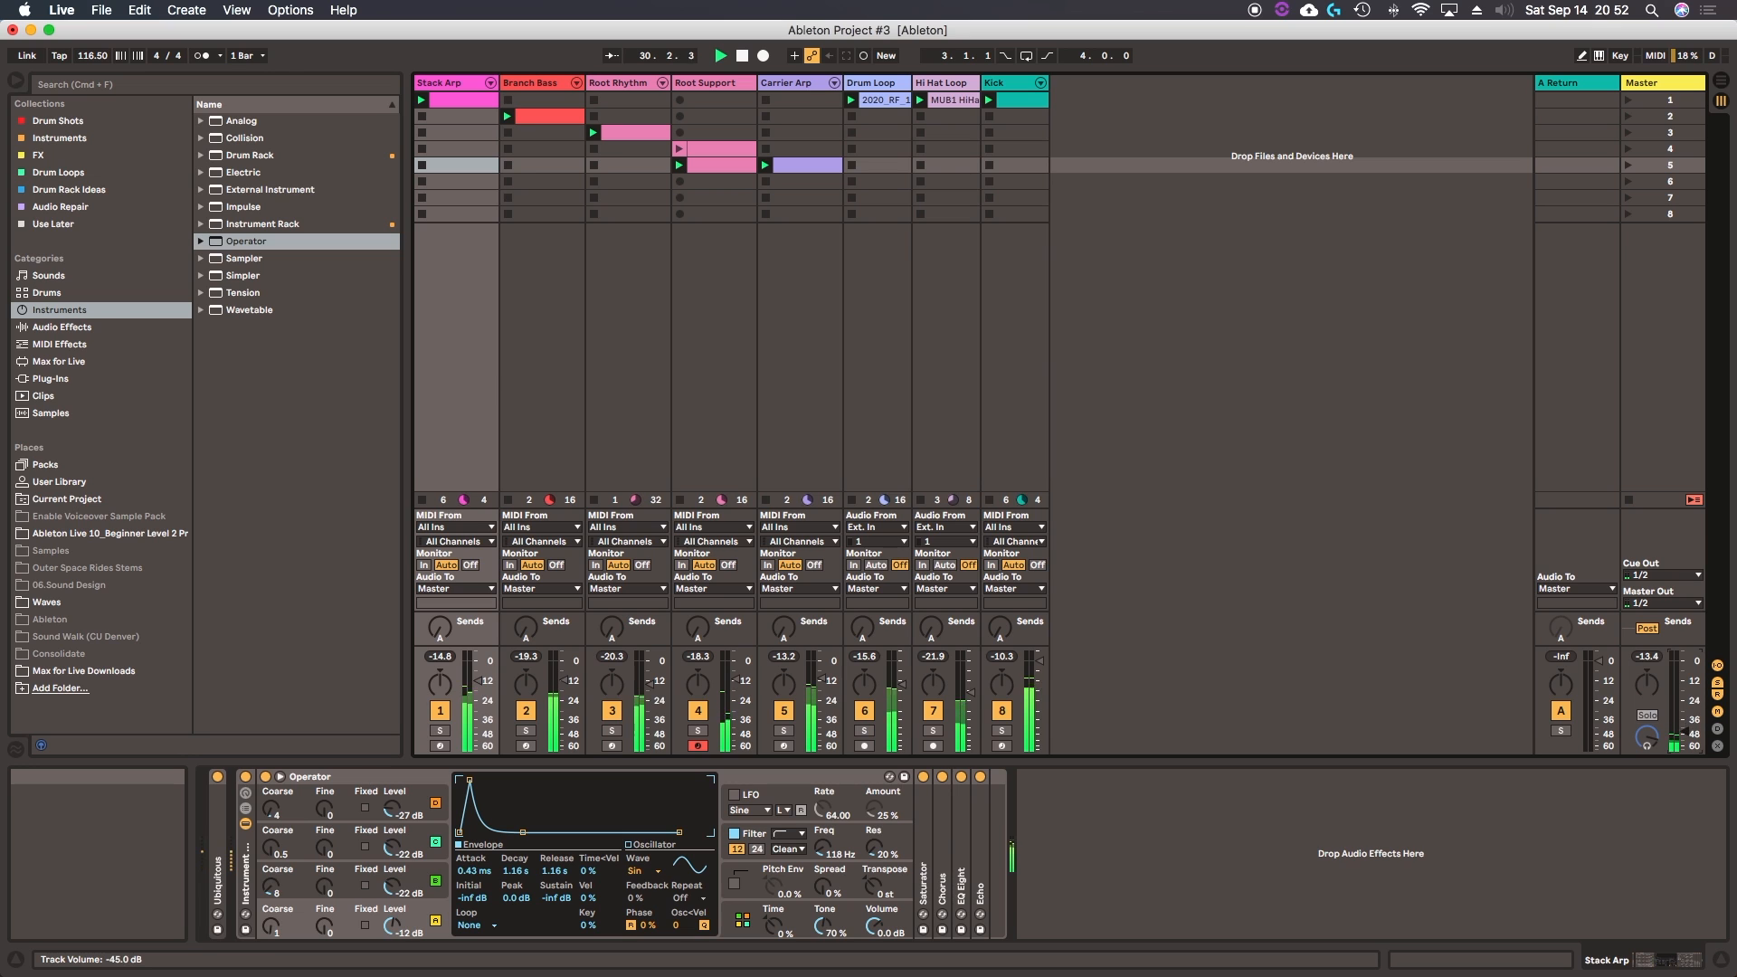
Step: Add a new MIDI track in front of the Stack Arp track and load the Operator instrument onto it
left_click(251, 244)
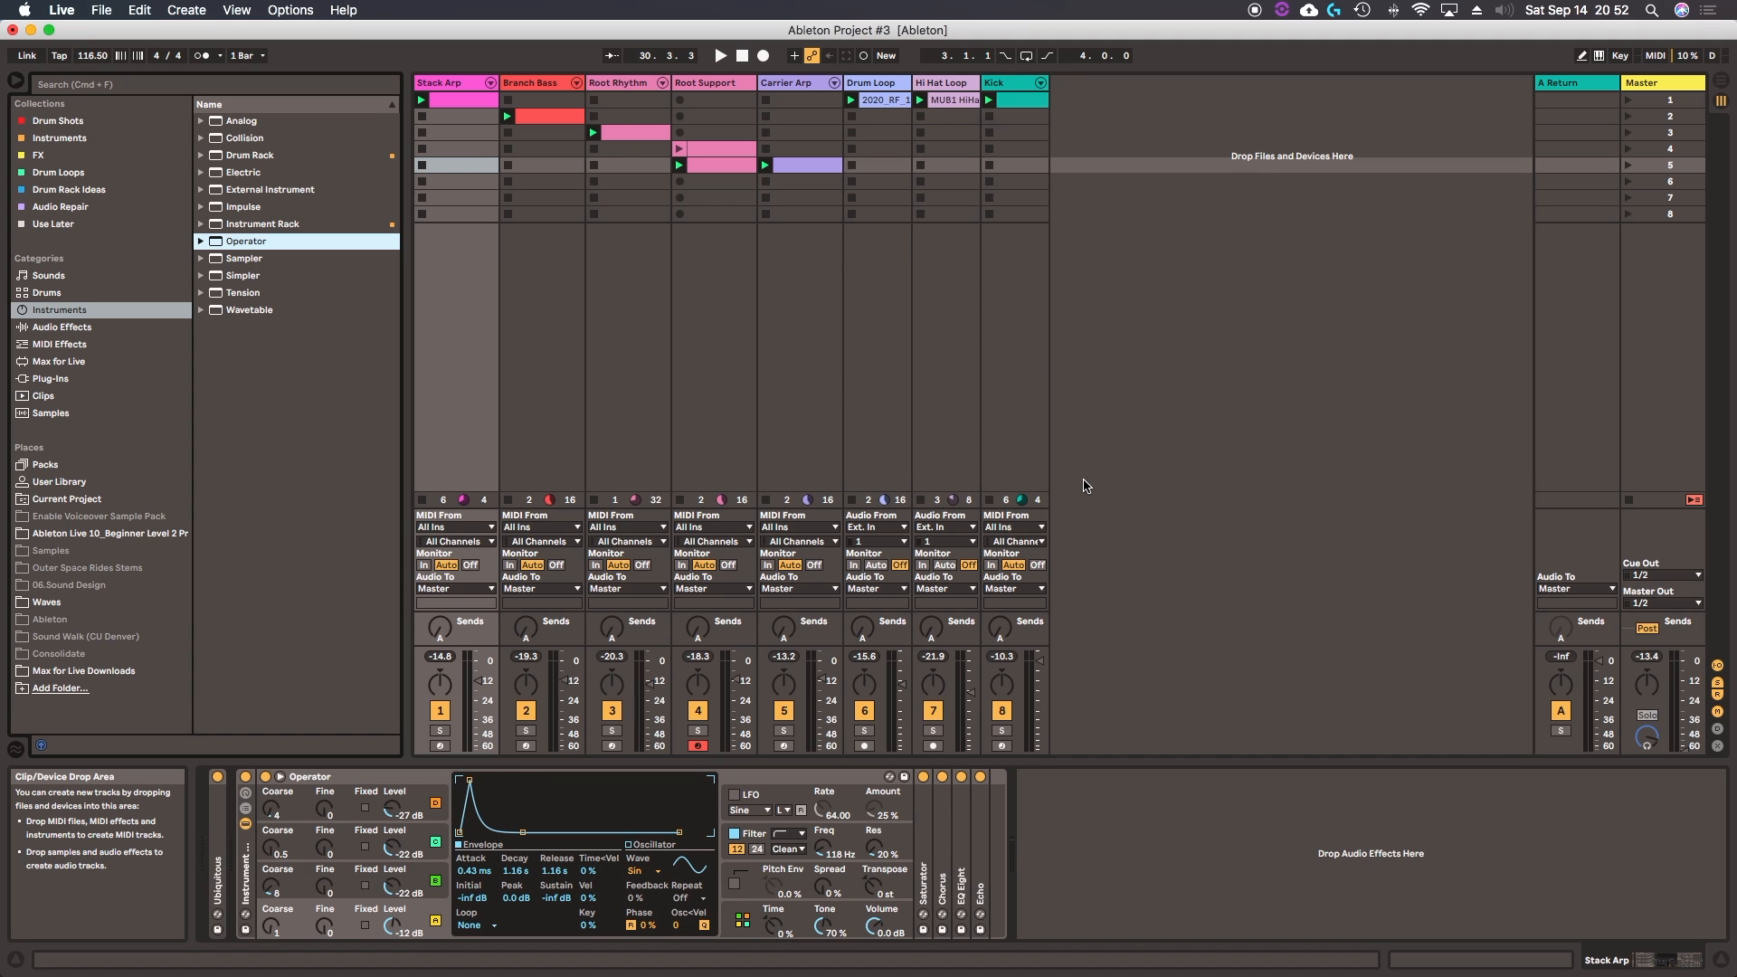
key("Right")
key("Right")
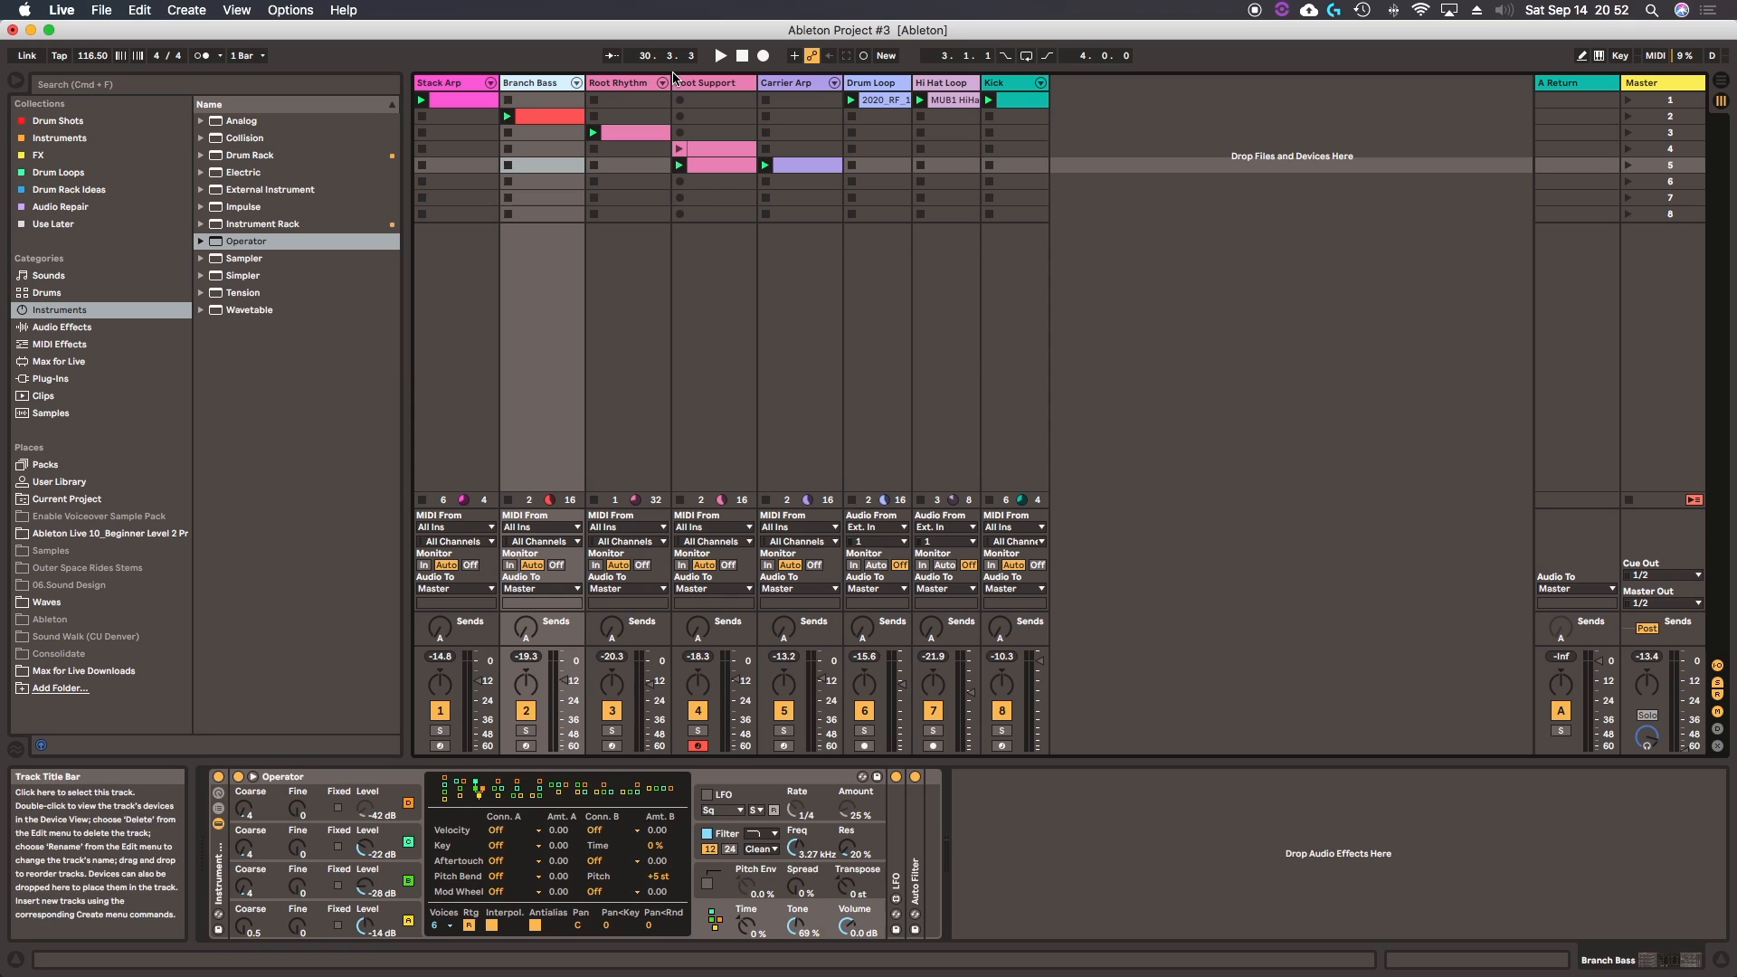
key("Left")
key("Left")
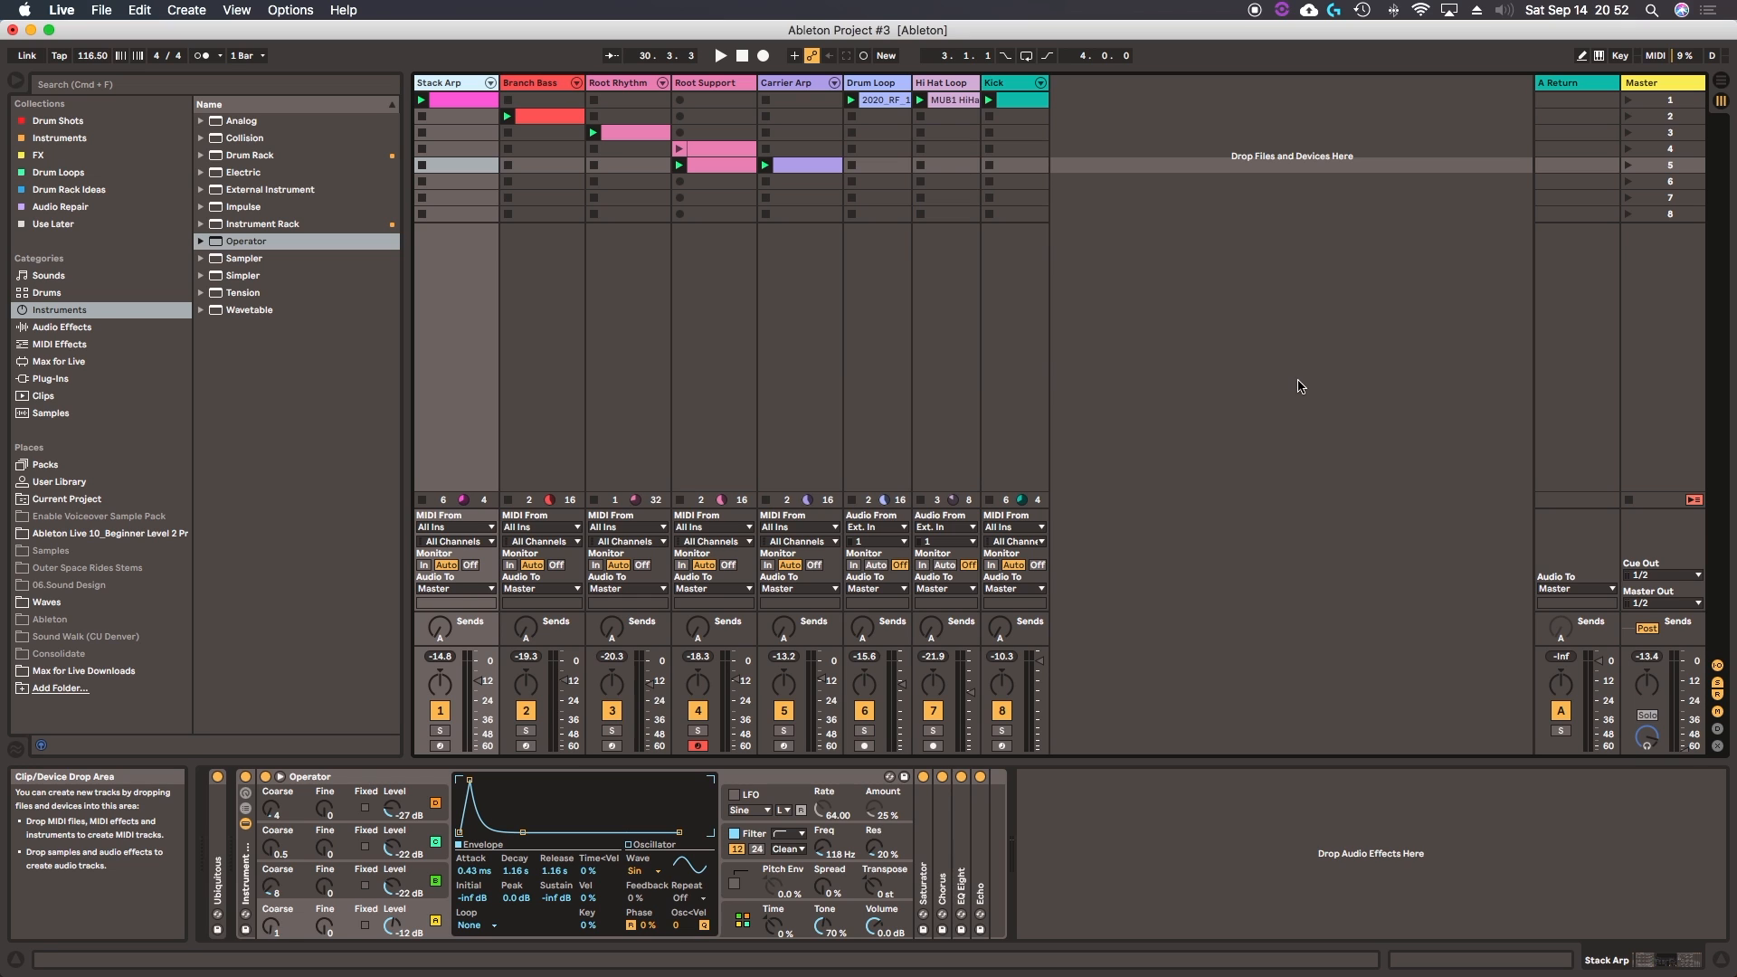
key("super+shift+t")
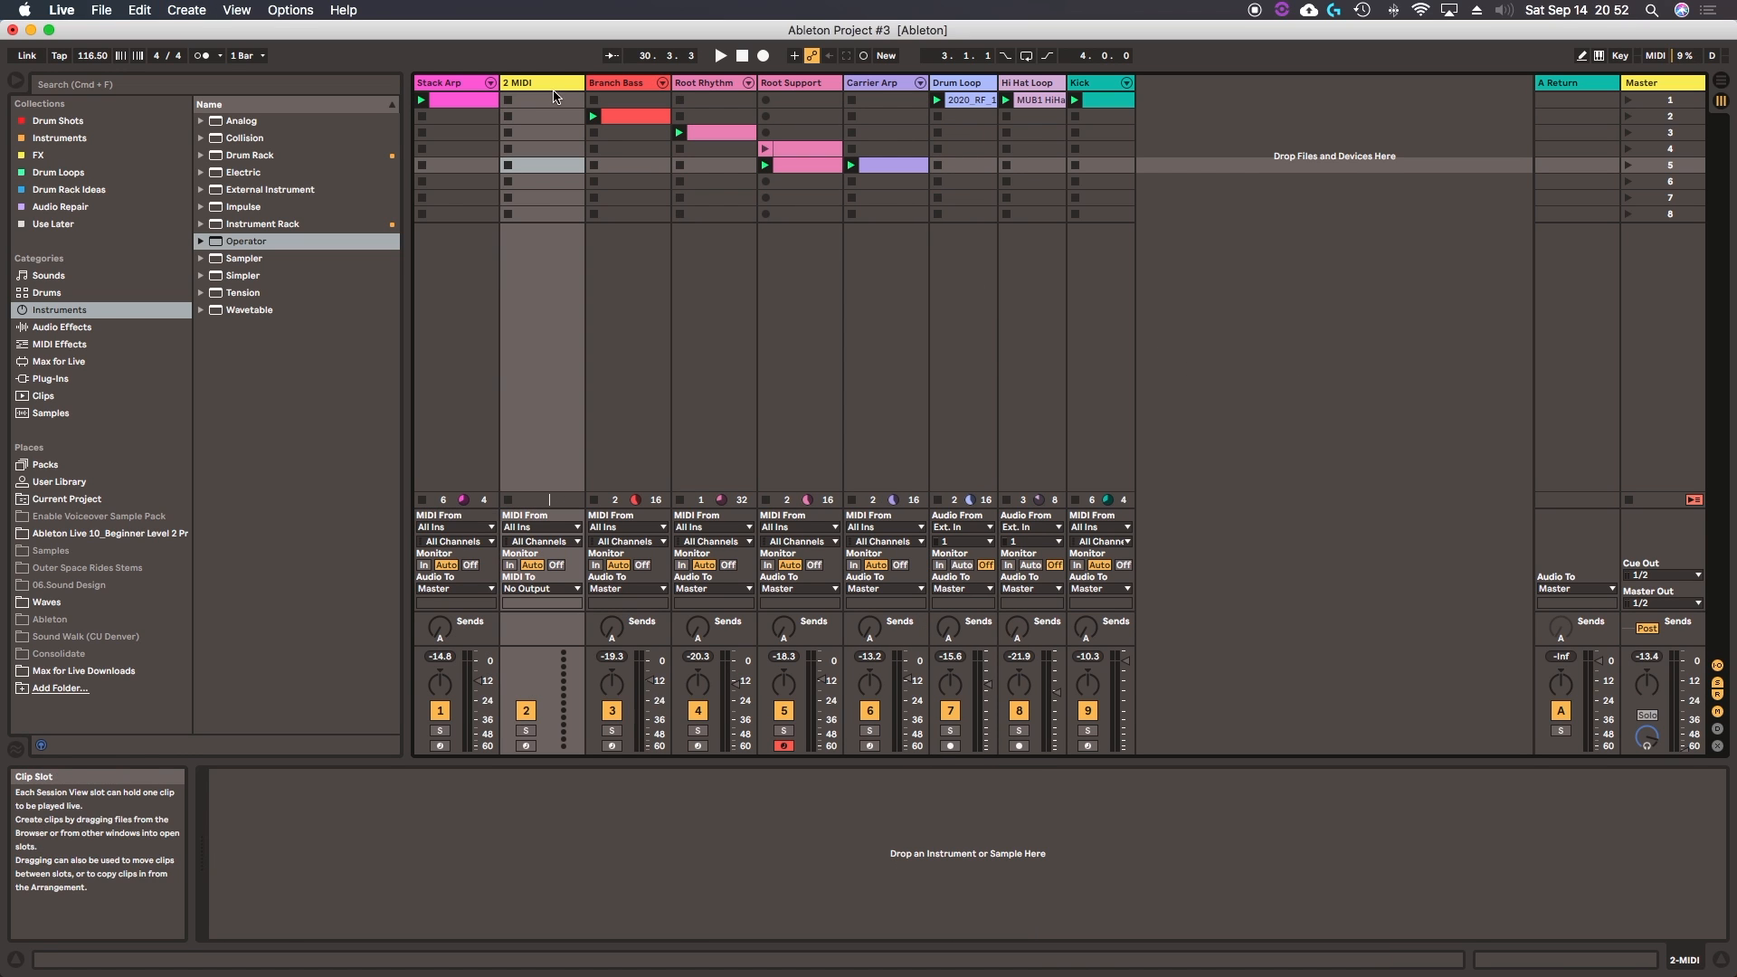
left_click_drag(529, 83, 457, 86)
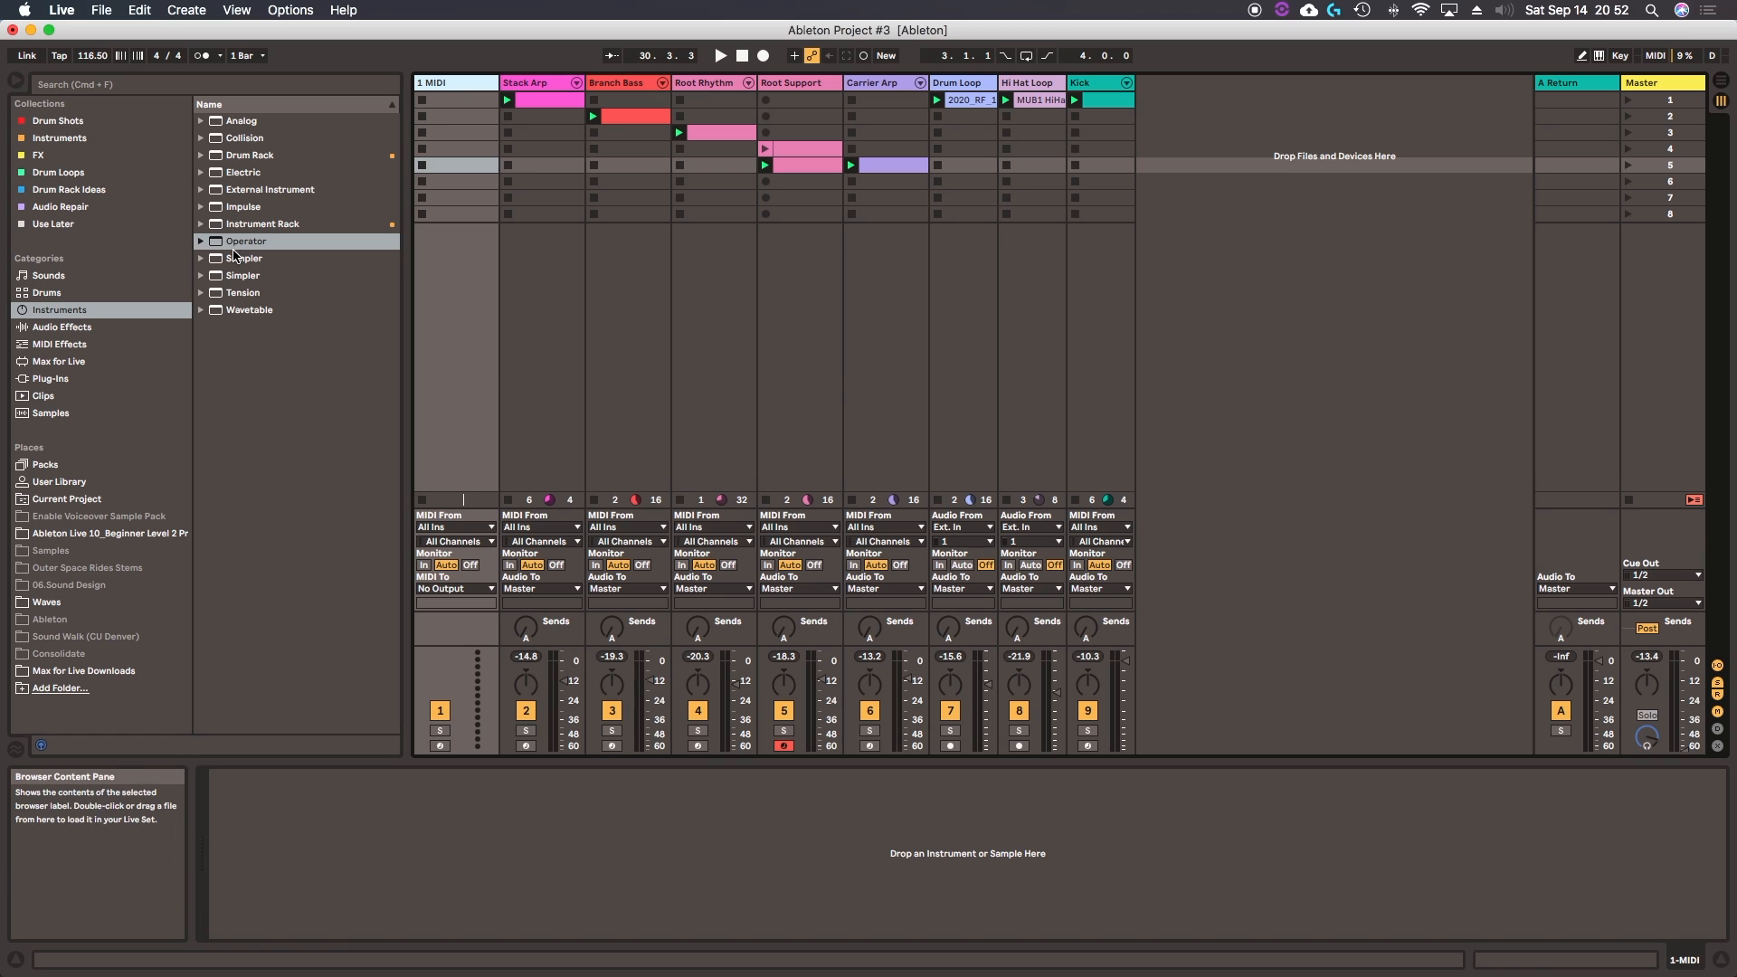
left_click(247, 242)
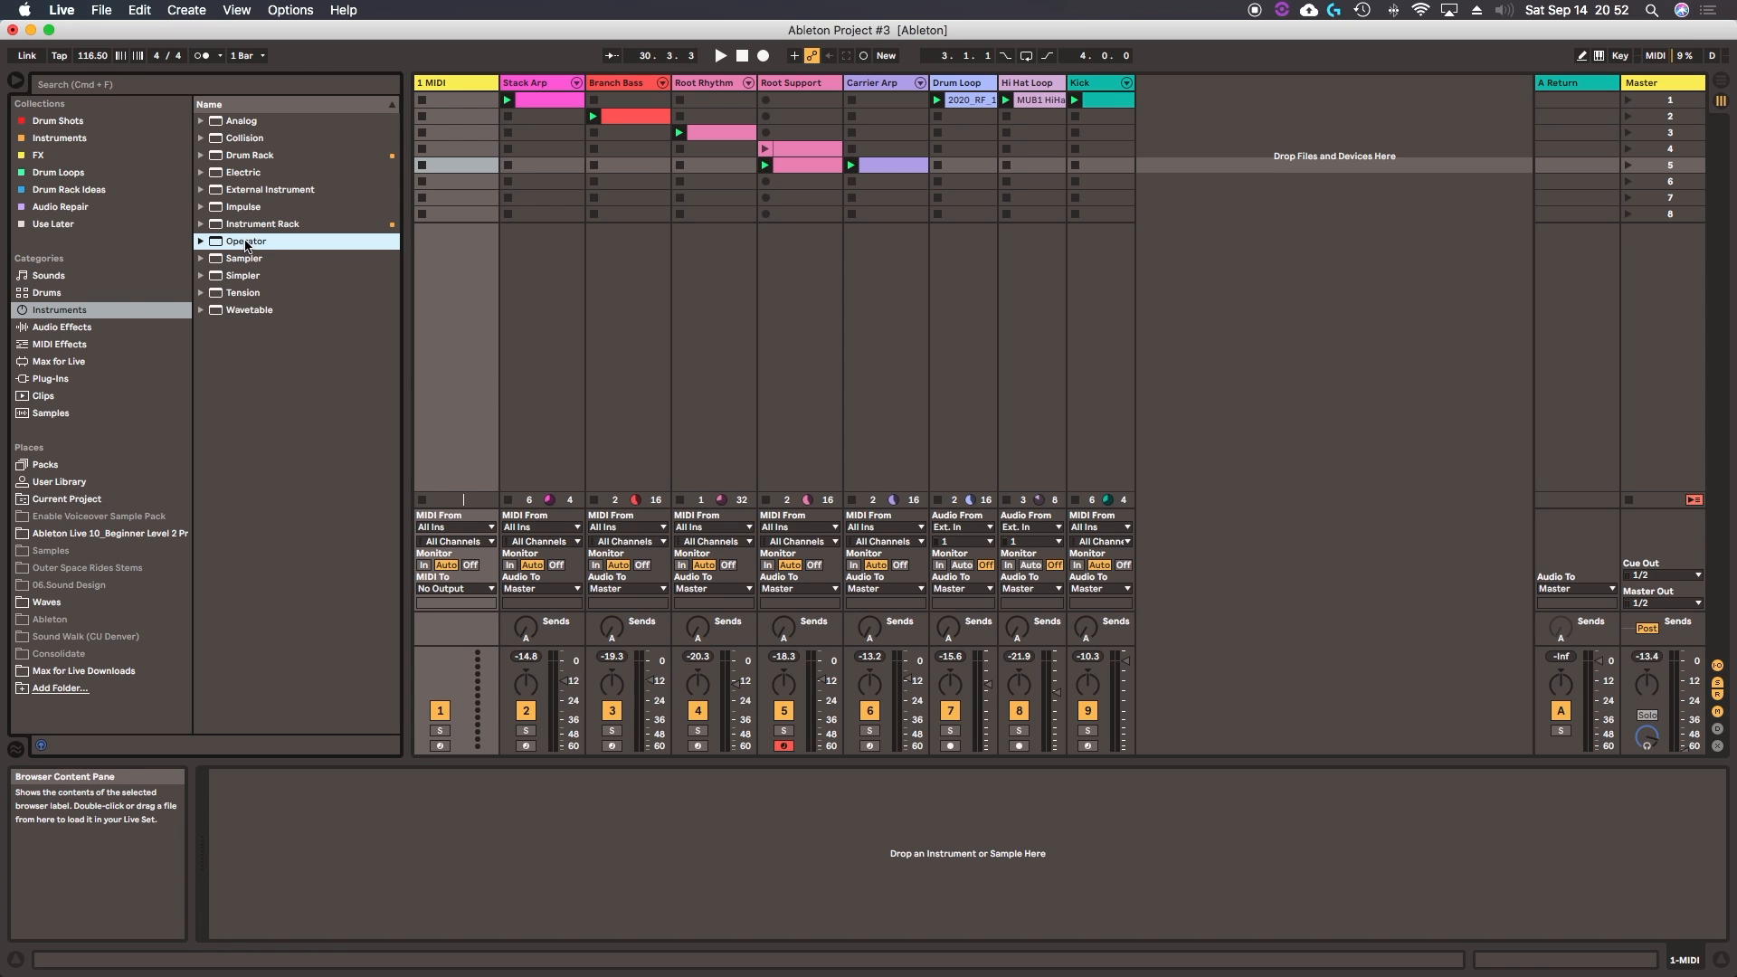
left_click_drag(292, 244, 452, 85)
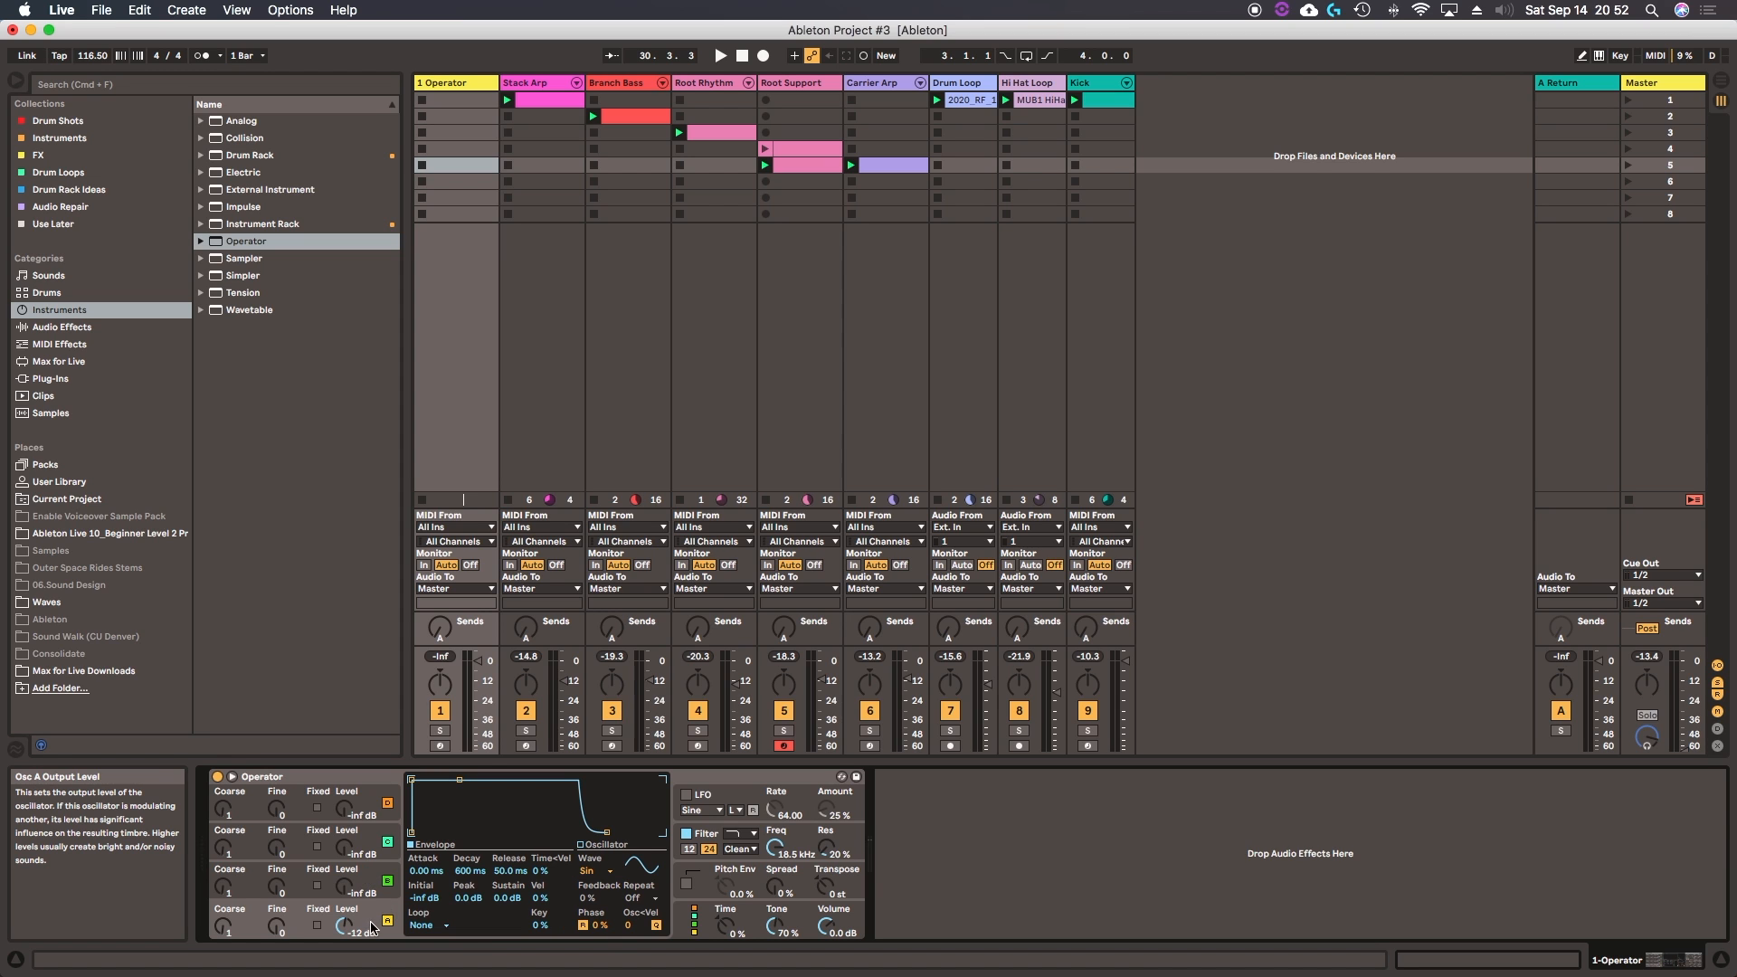
Step: Look through Operator's oscillator sections A, B and C and the envelope display
left_click(376, 876)
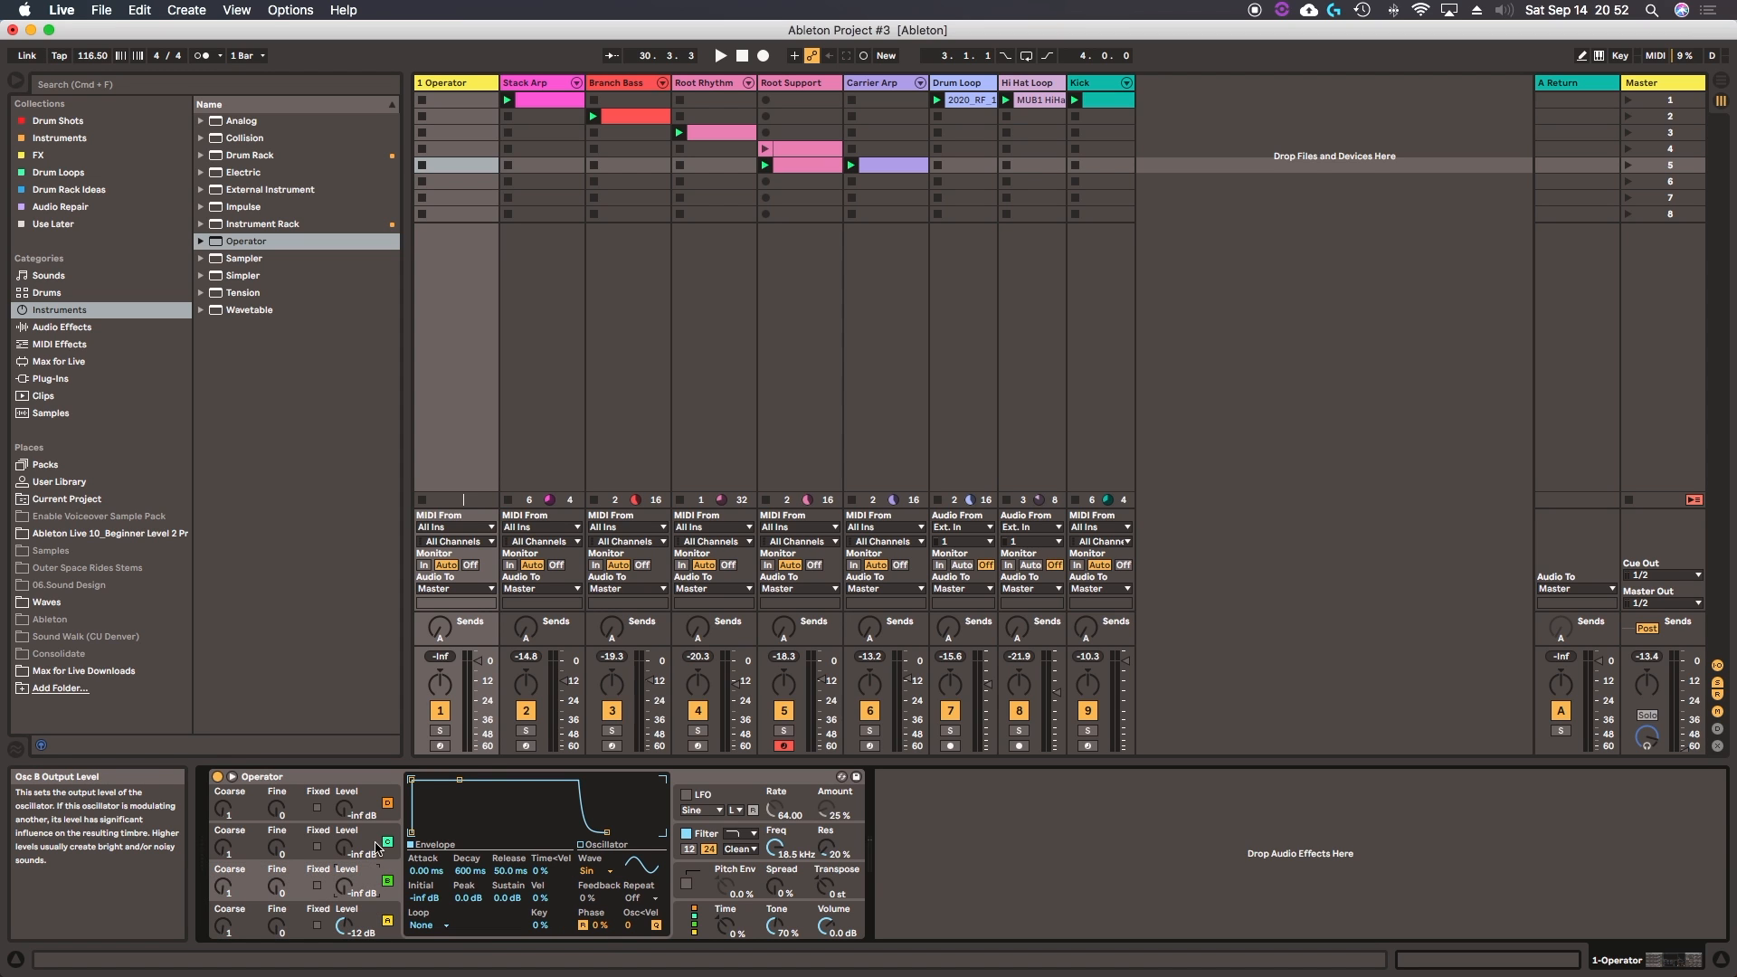
left_click_drag(411, 780, 455, 780)
left_click(374, 916)
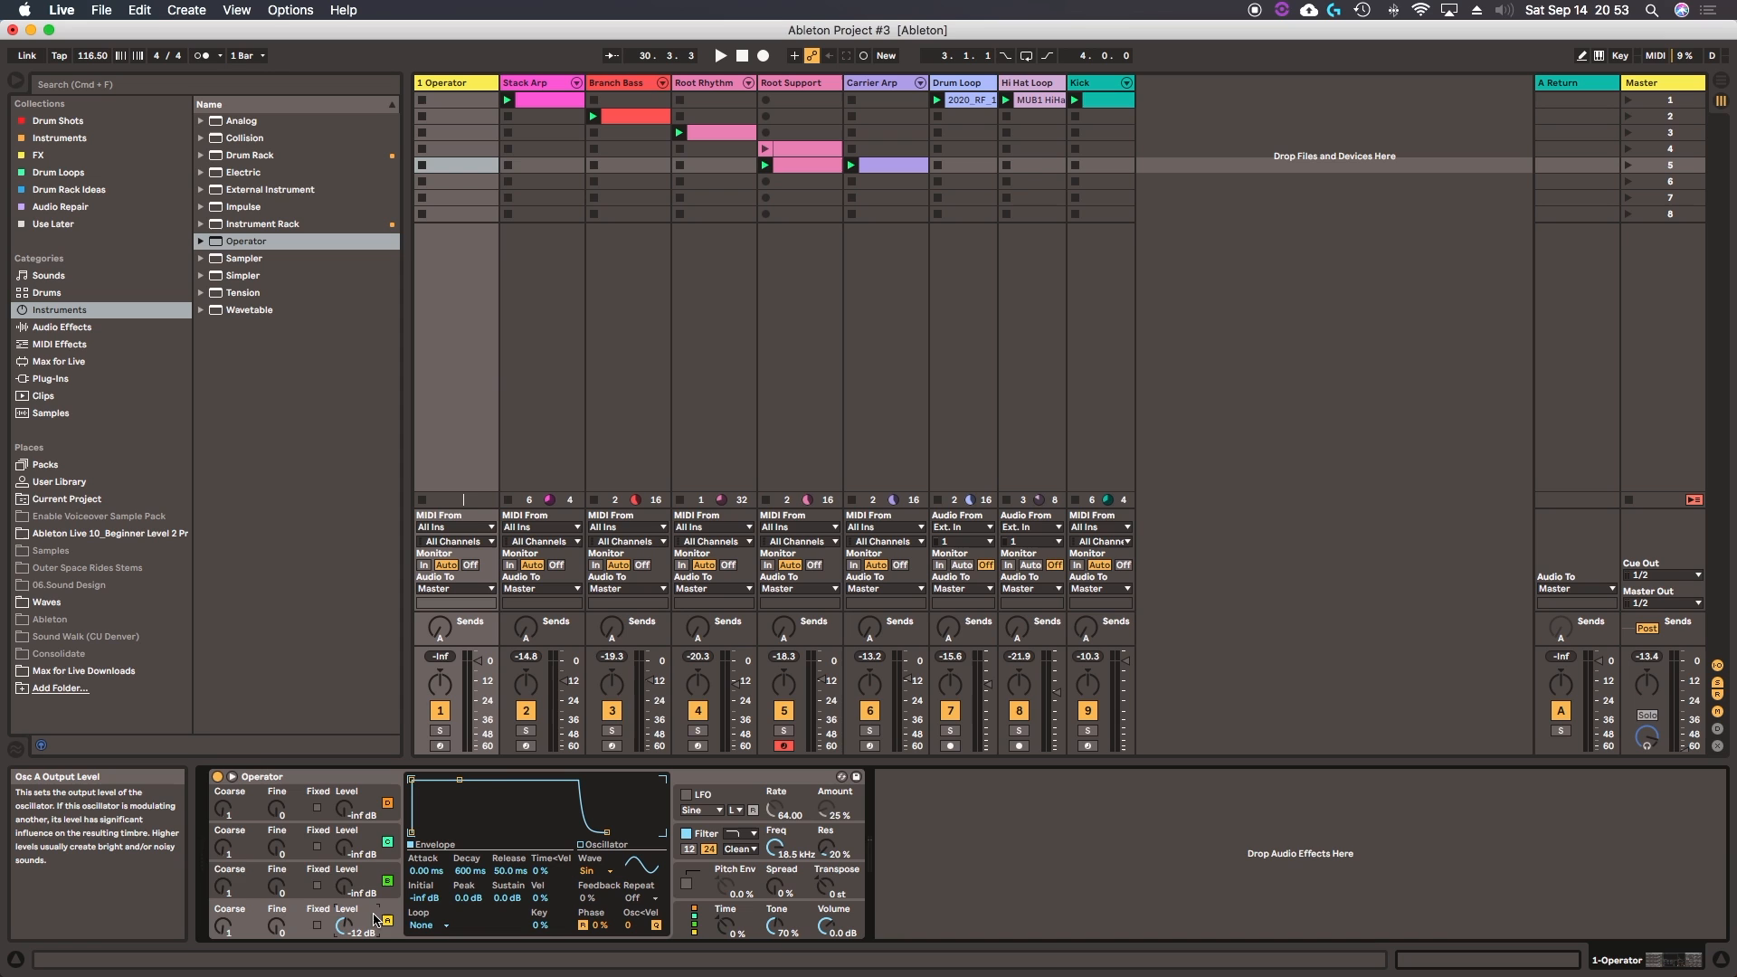
left_click(378, 891)
left_click(374, 851)
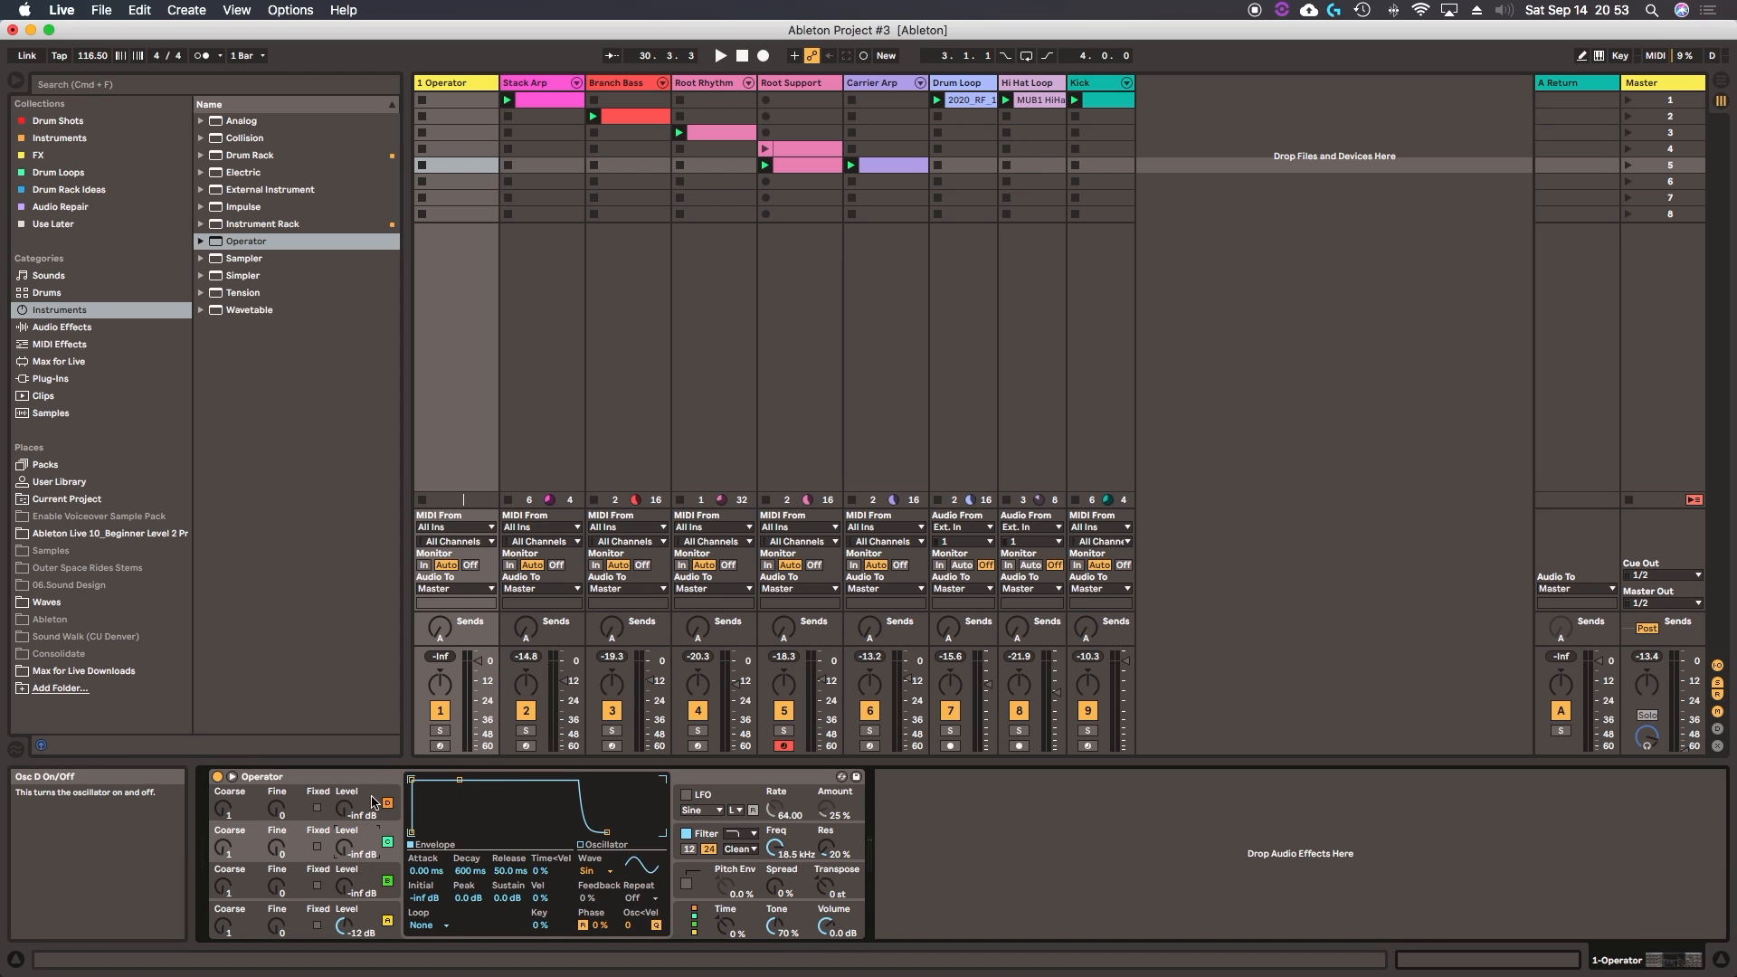
Step: Show oscillator D's waveform editor and set its wave to User
left_click(389, 803)
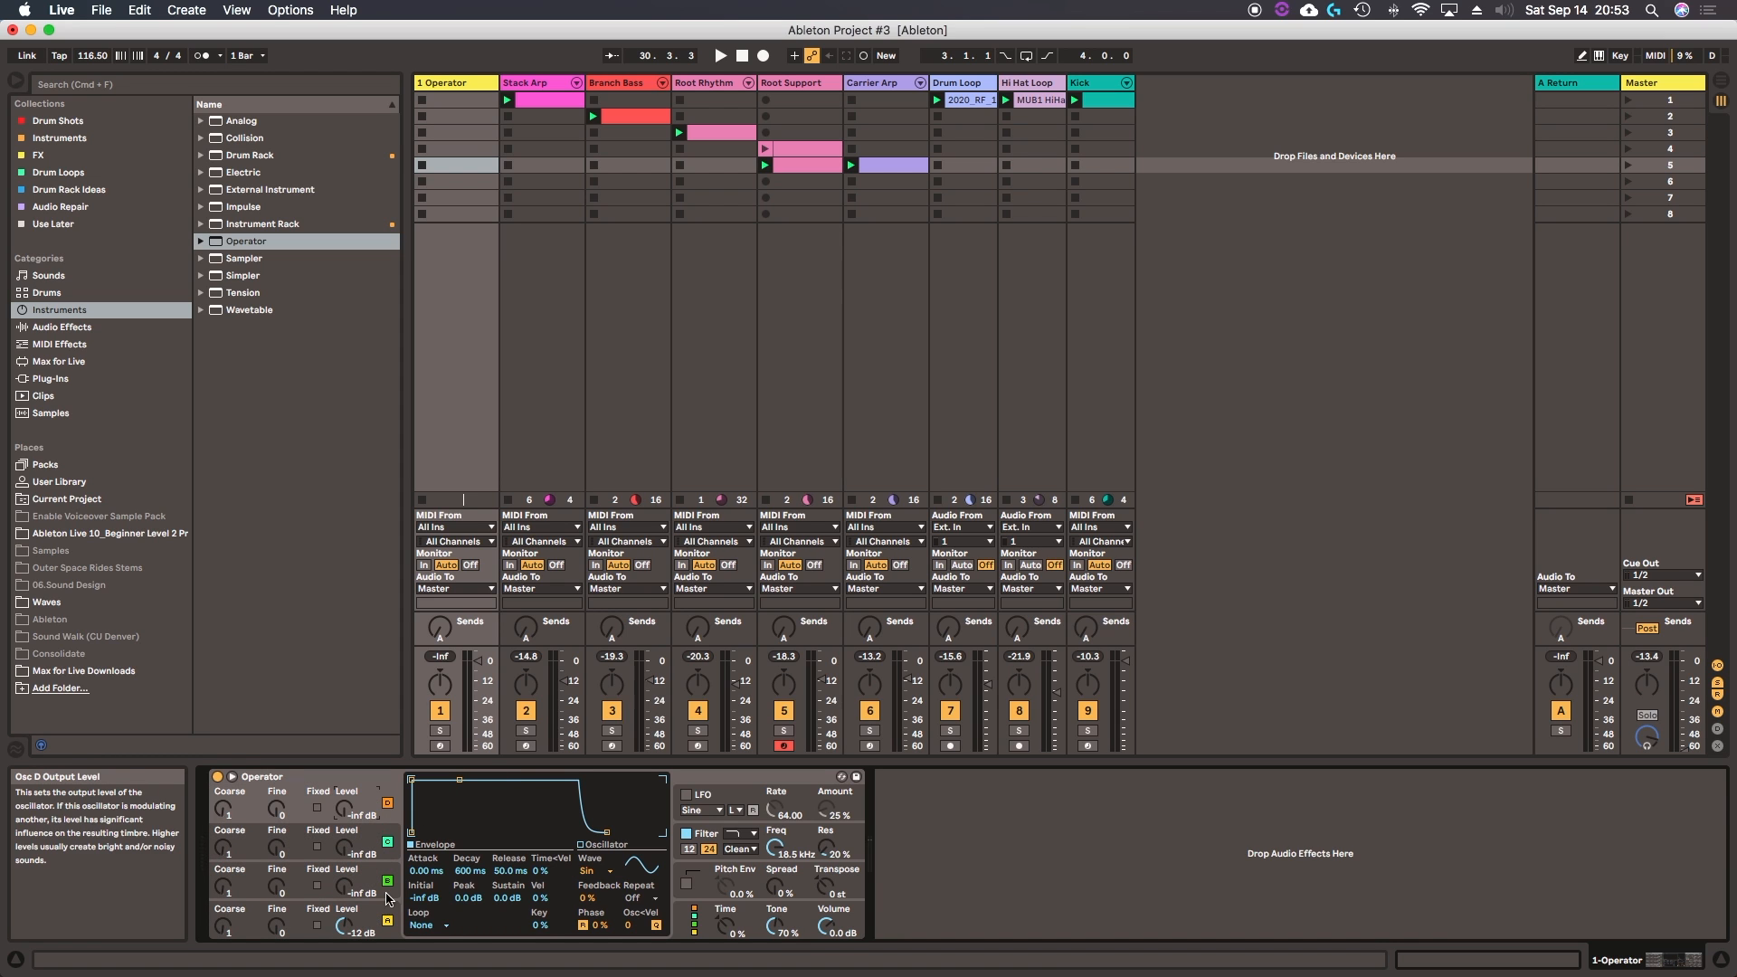
left_click(596, 849)
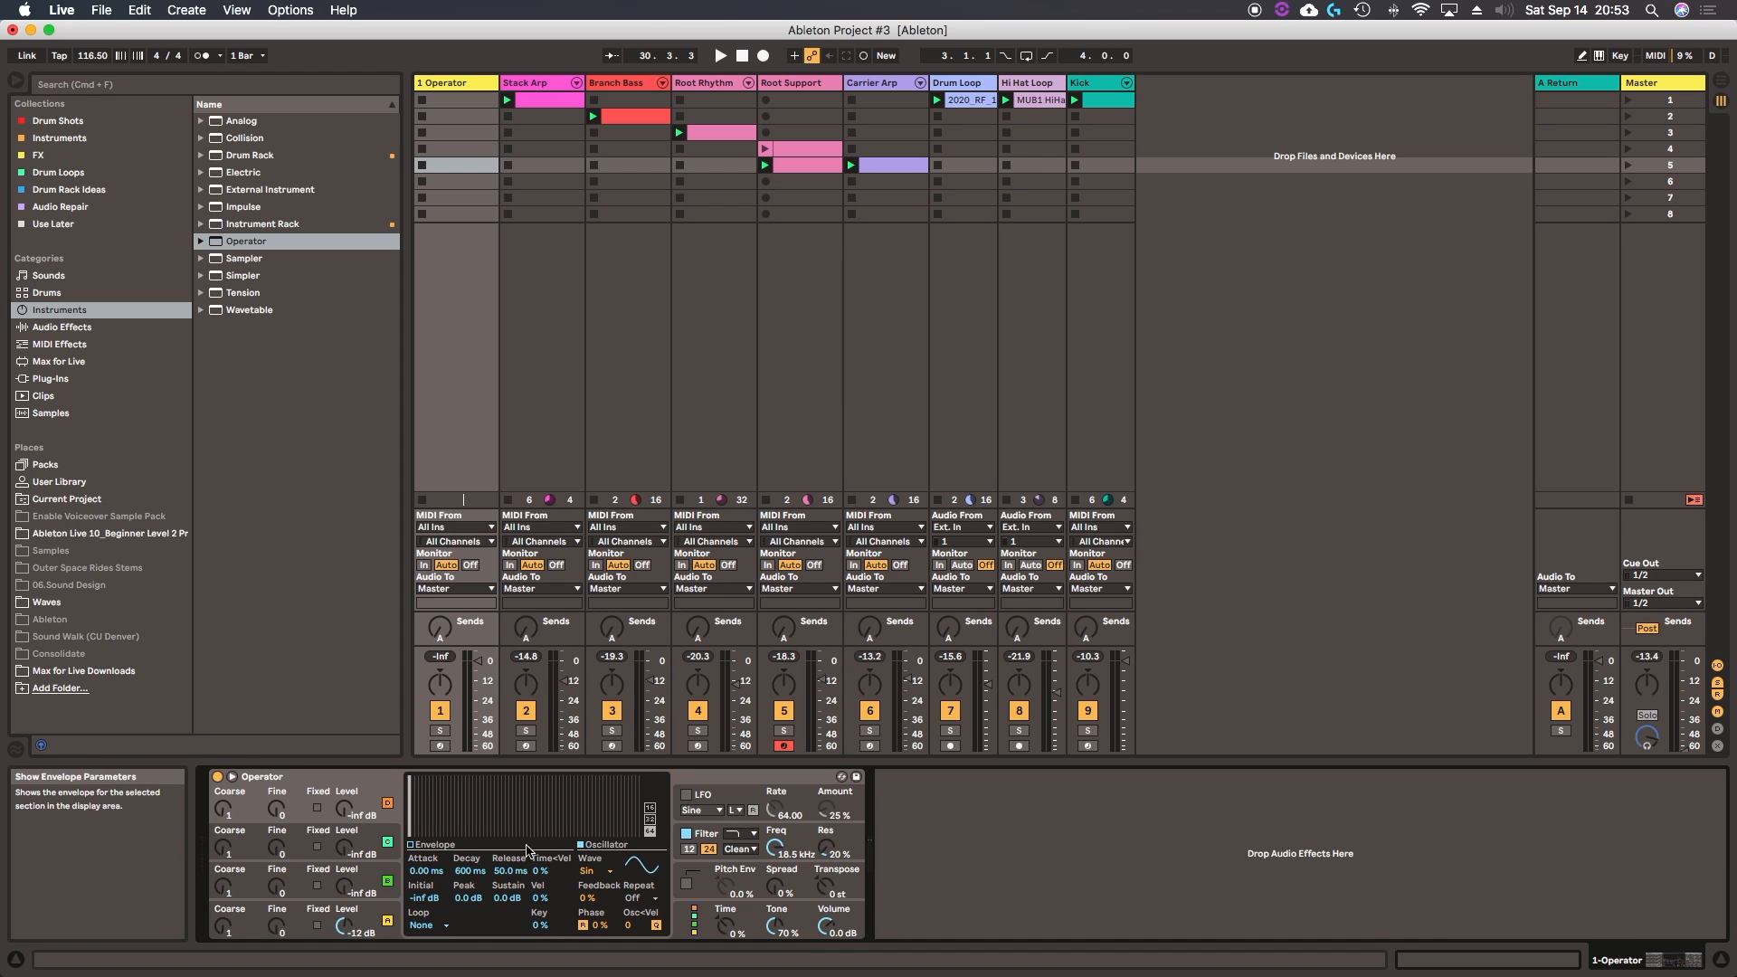
left_click(594, 871)
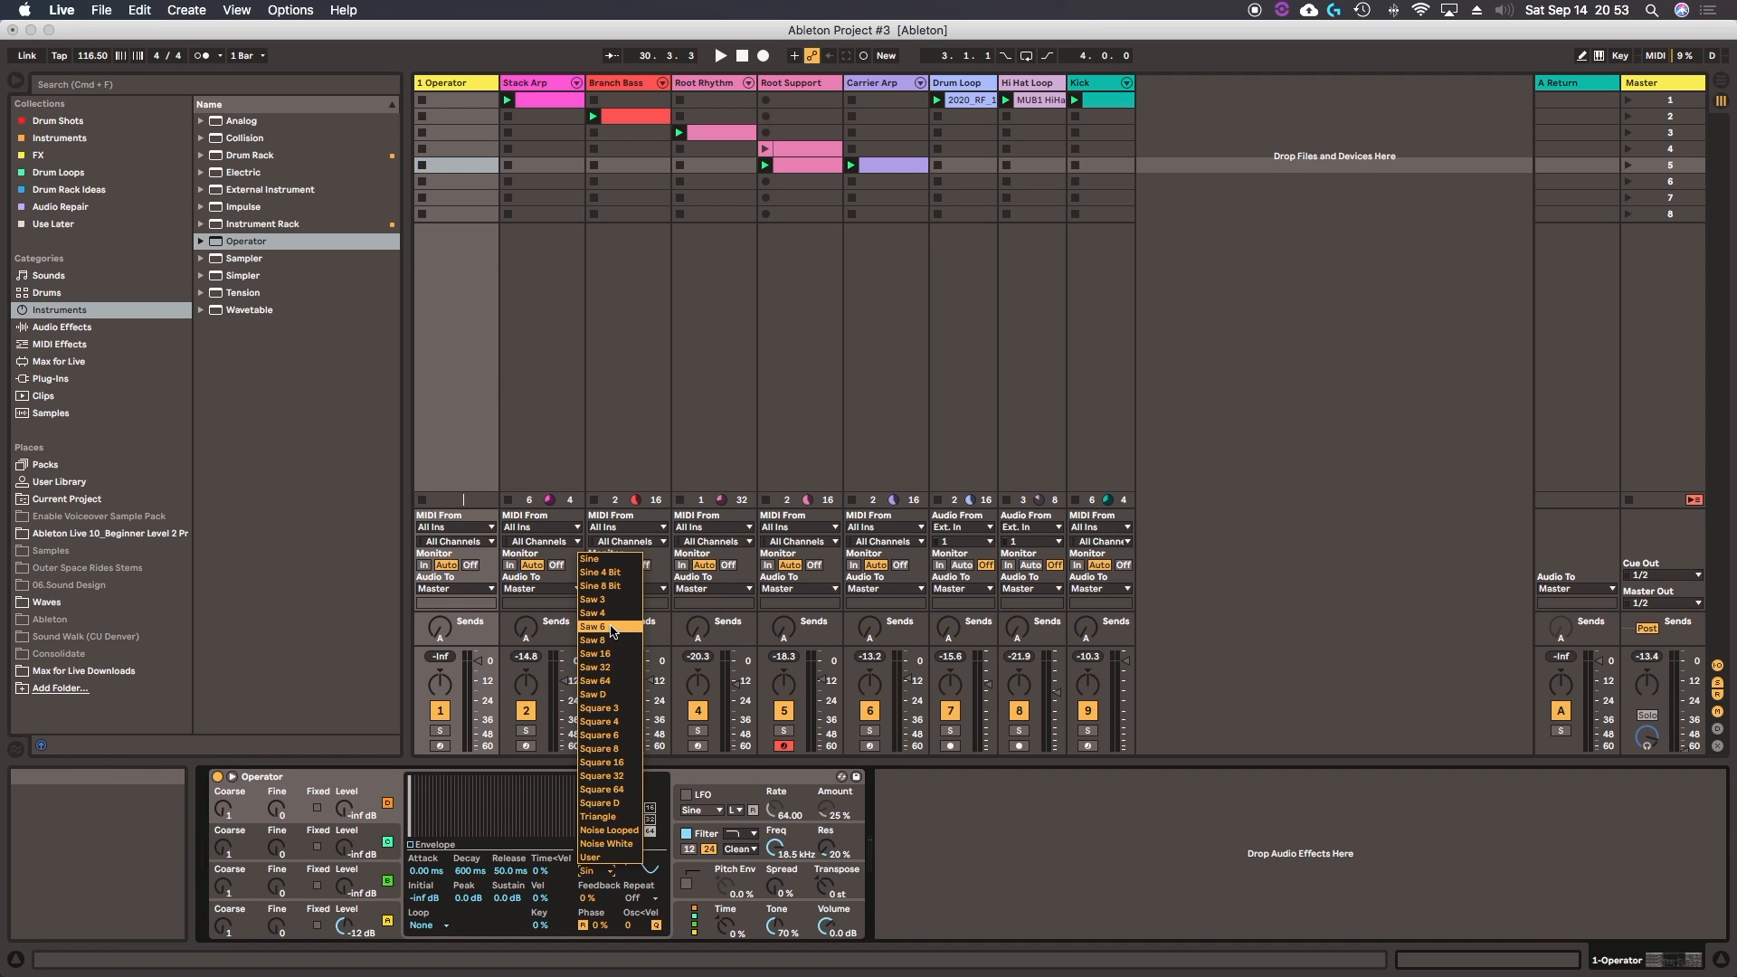
left_click(590, 859)
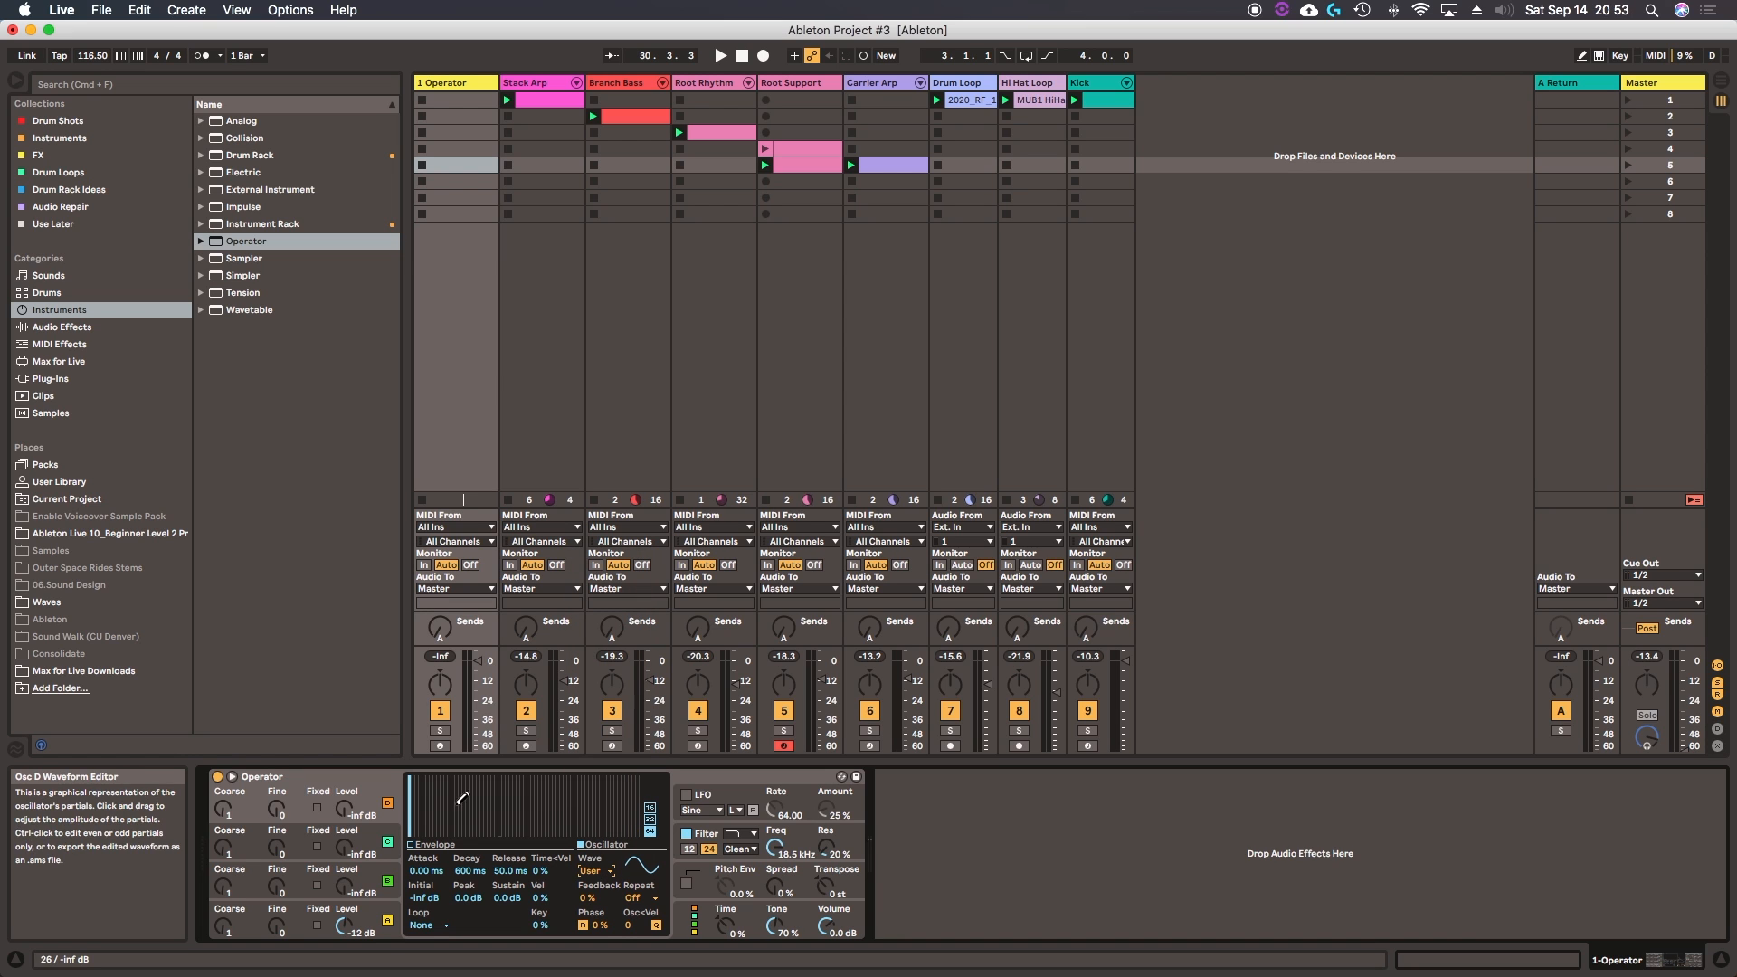
Step: Select oscillator A in Operator and set its wave to User
left_click(379, 922)
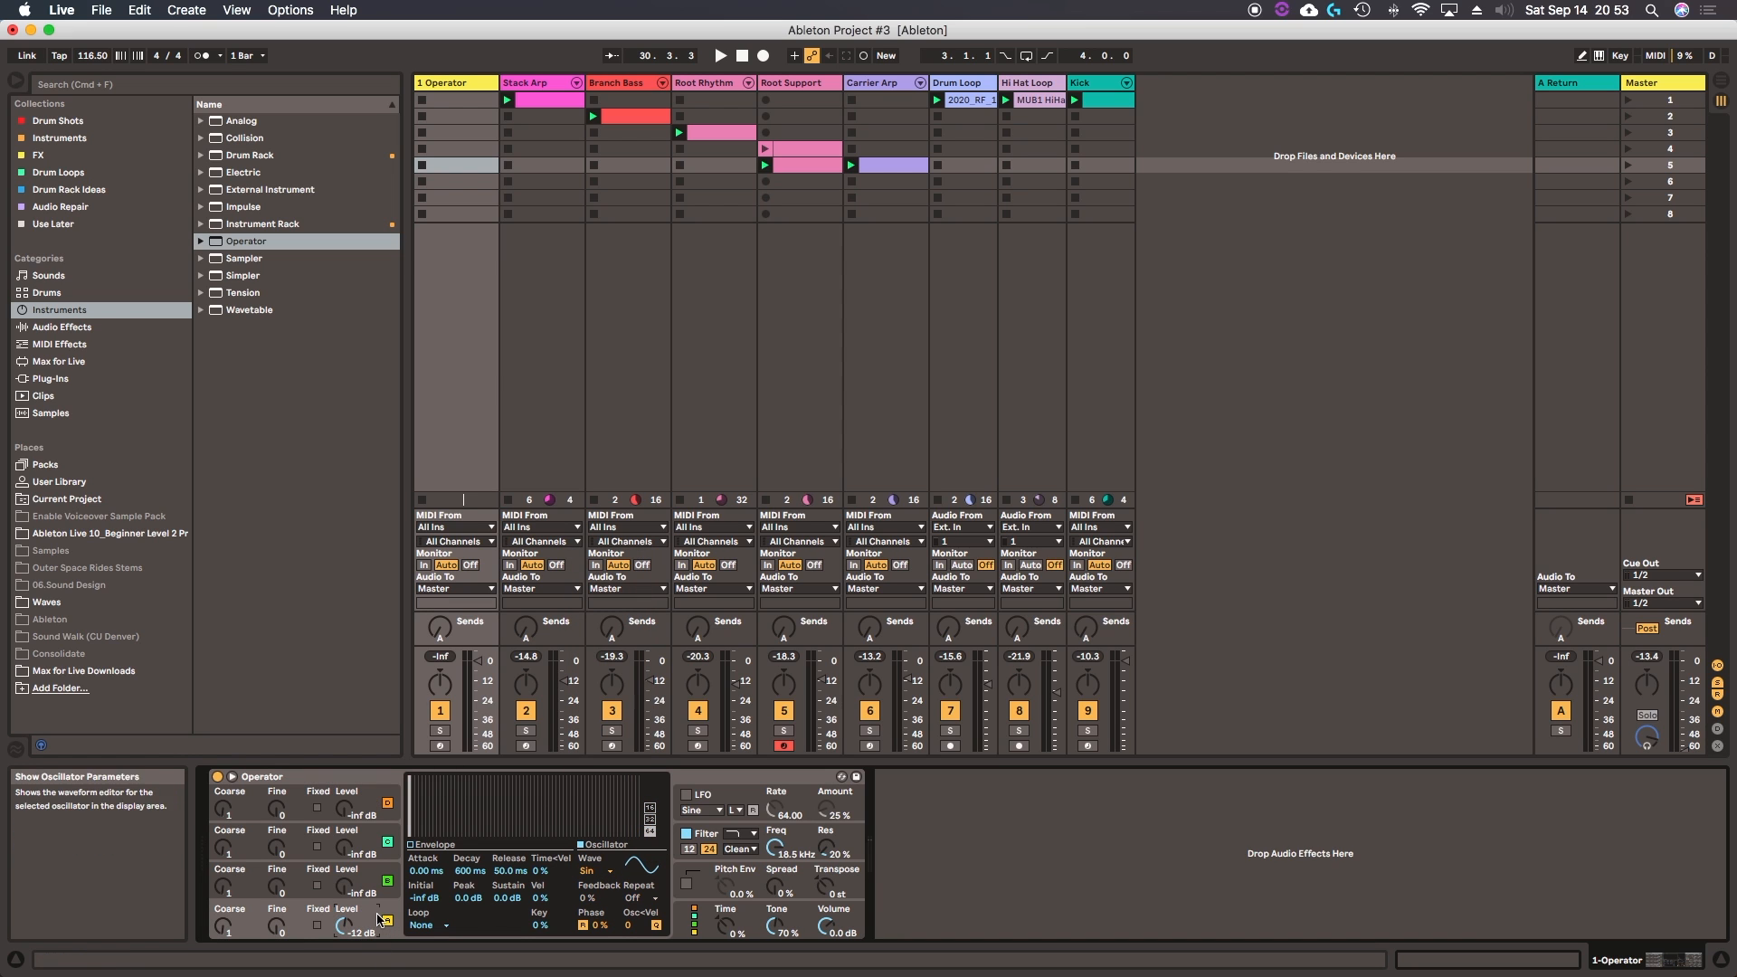
left_click(588, 870)
left_click(590, 856)
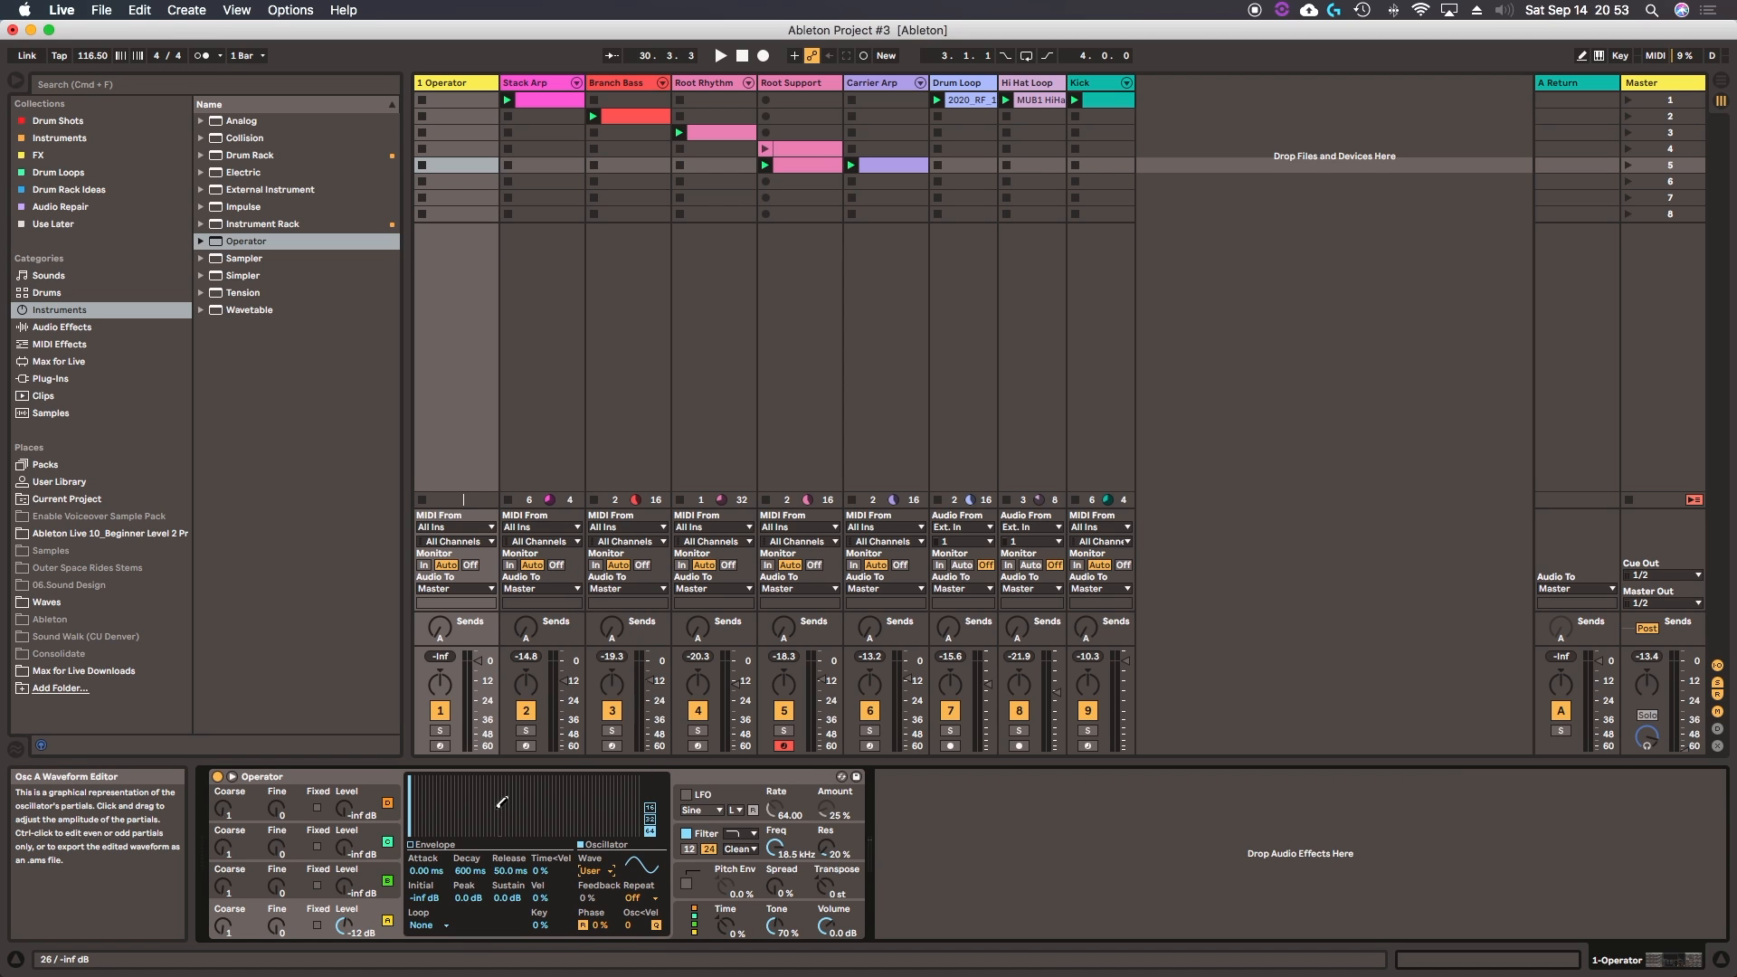
Step: Draw scattered partials of varying height across oscillator A's waveform editor
left_click(597, 815)
left_click(532, 796)
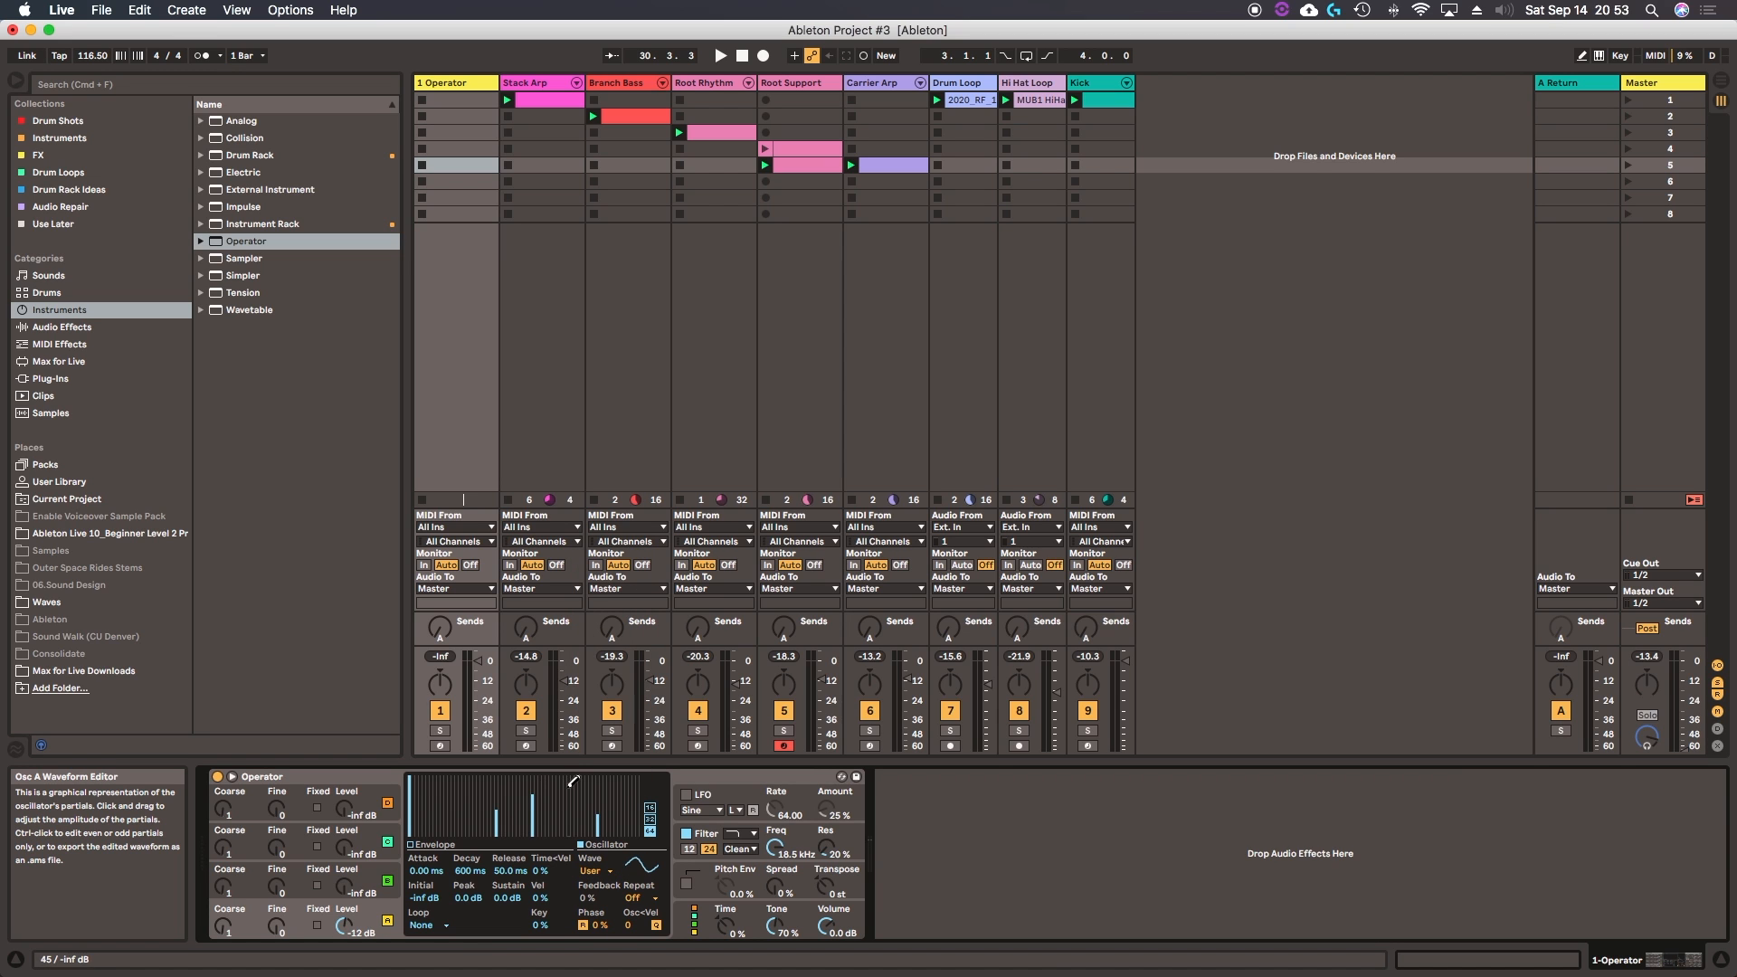
left_click(417, 795)
left_click(456, 793)
left_click(507, 787)
left_click_drag(587, 825, 557, 840)
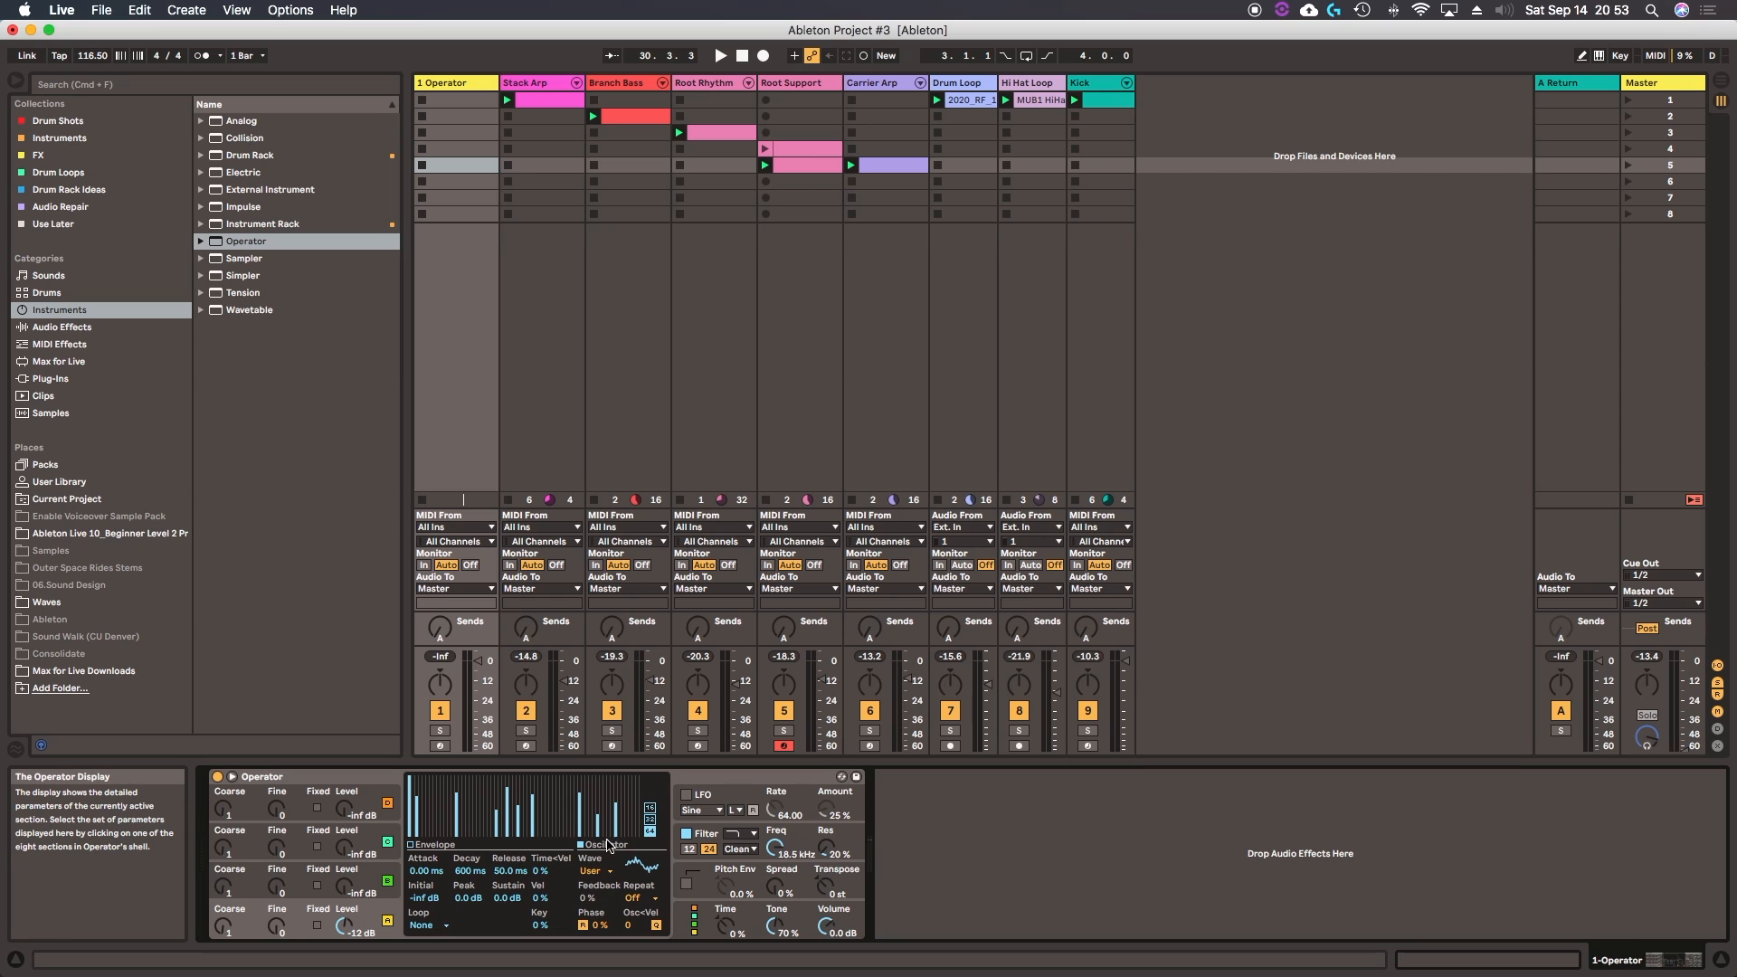
Step: Arm the Operator track and redraw oscillator A's partials, clearing everything except the first partial
left_click(441, 746)
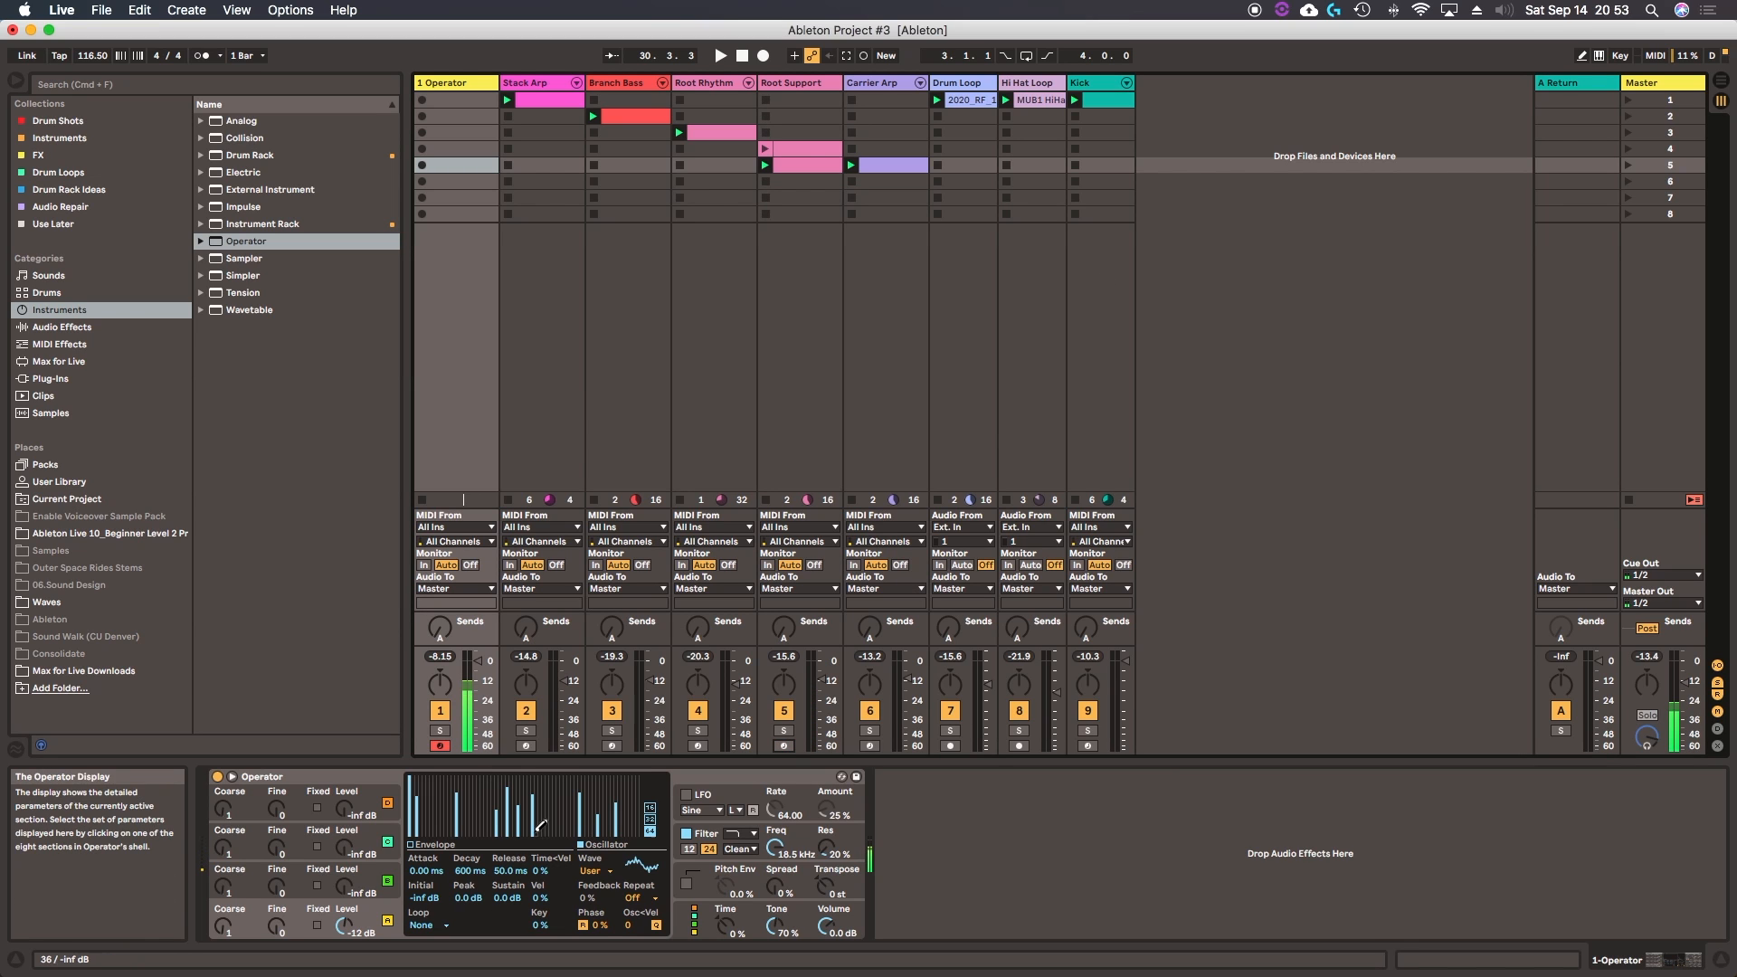
mouse_move(543, 826)
left_mouse_down()
mouse_move(462, 829)
mouse_move(534, 795)
mouse_move(604, 796)
mouse_move(541, 819)
mouse_move(474, 803)
mouse_move(442, 819)
mouse_move(442, 799)
mouse_move(448, 821)
left_mouse_up()
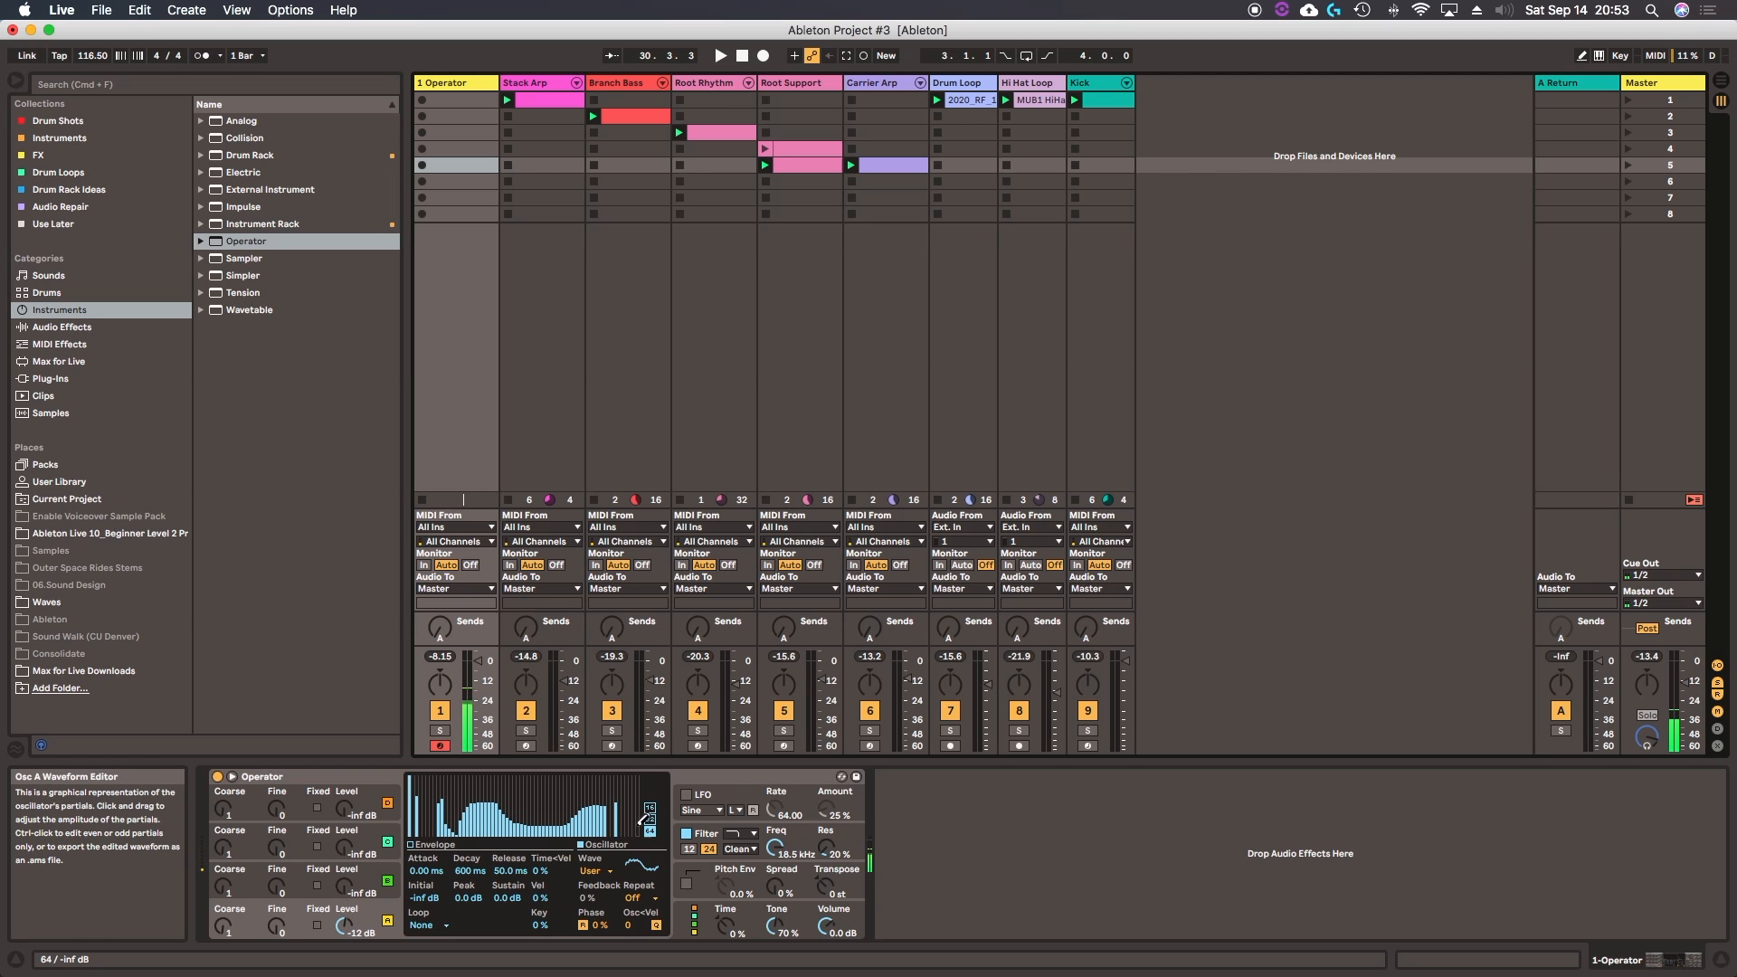
left_click_drag(634, 837, 434, 862)
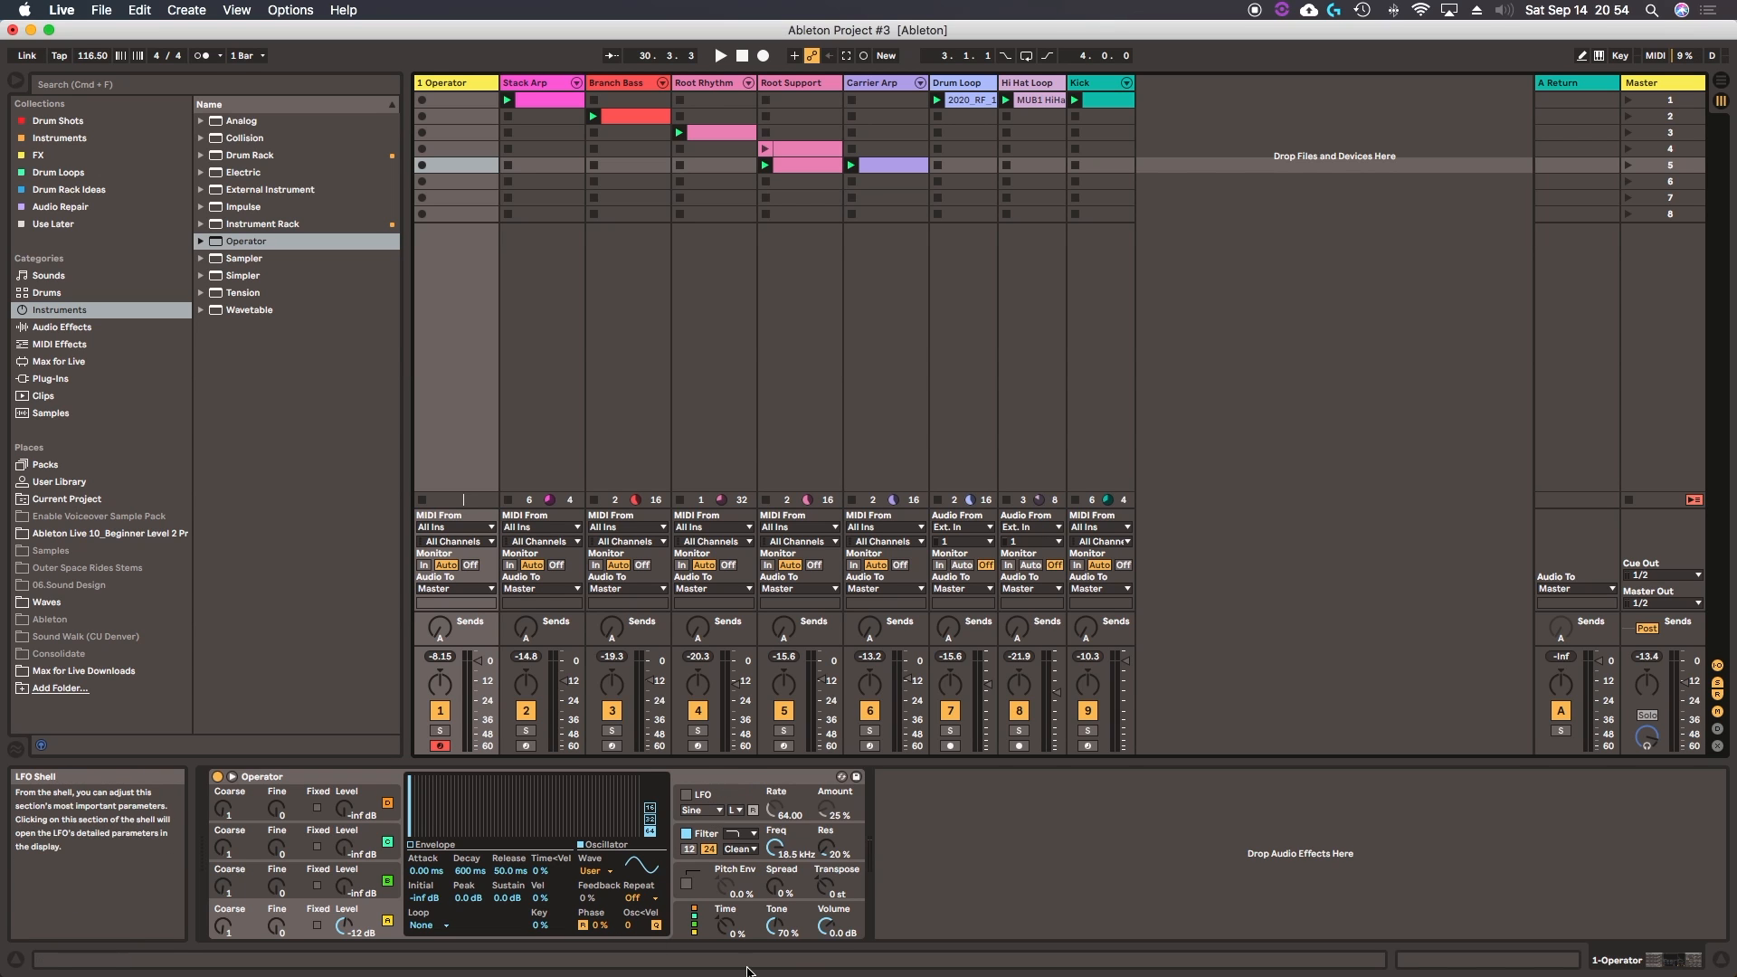
Step: Show Operator's LFO settings, turn the LFO on and look over its Dest. B options
left_click(729, 842)
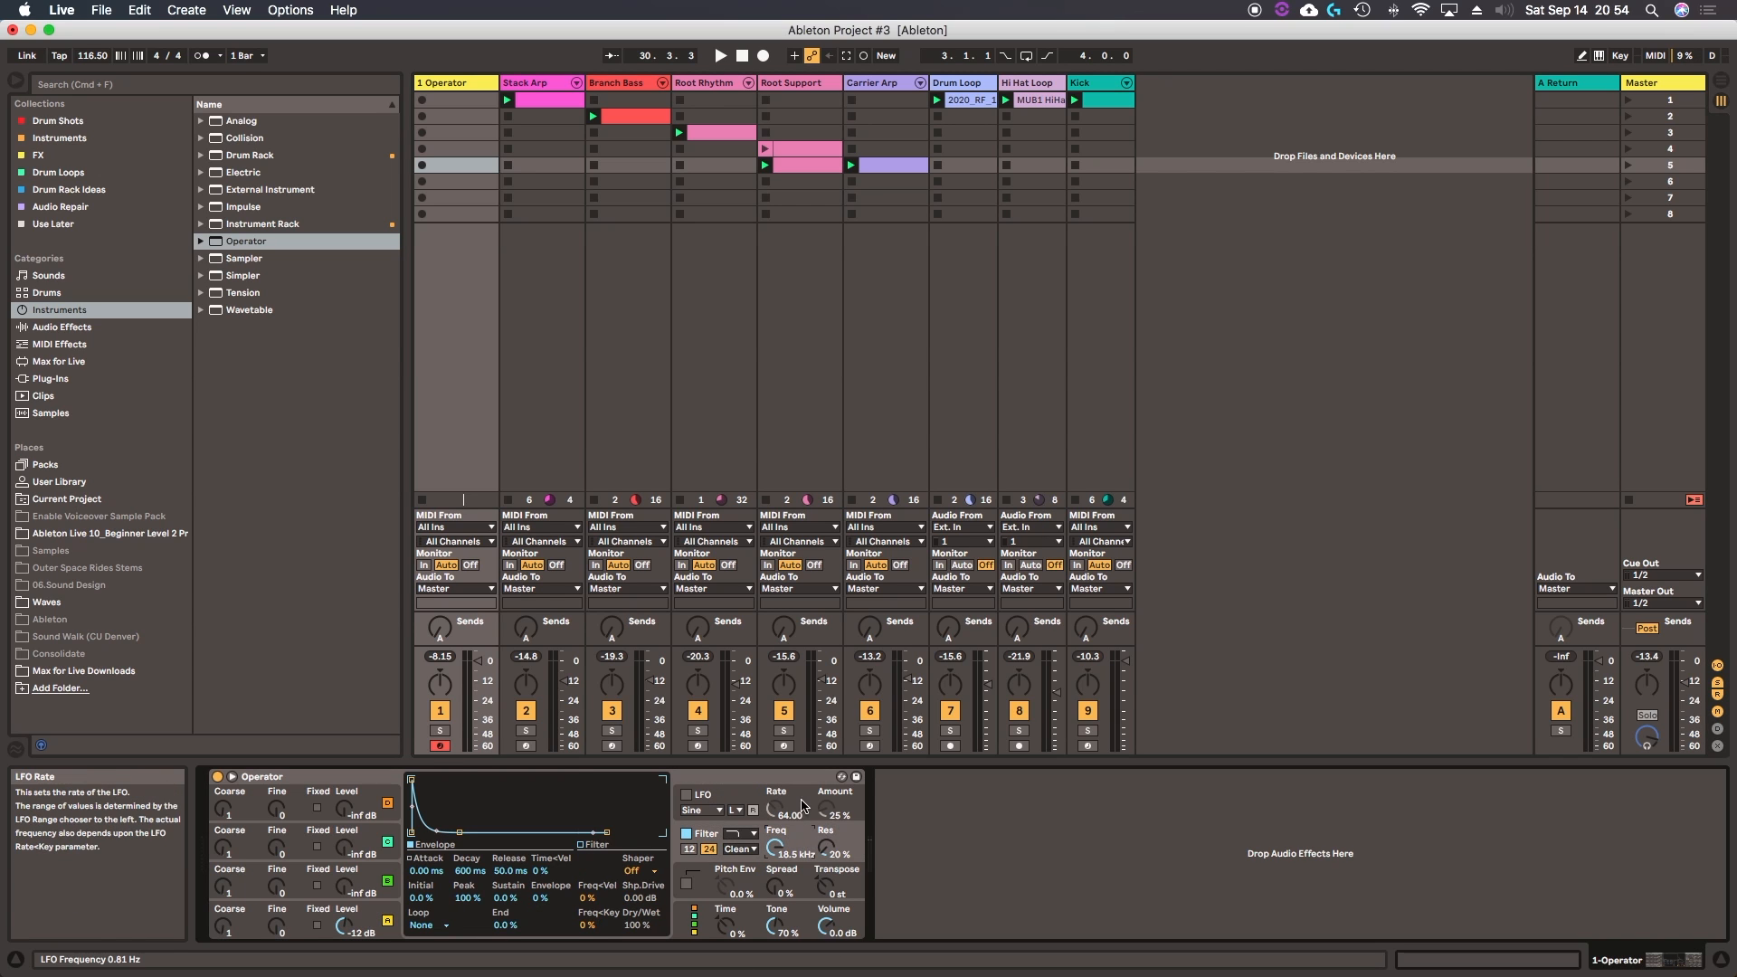
left_click(677, 801)
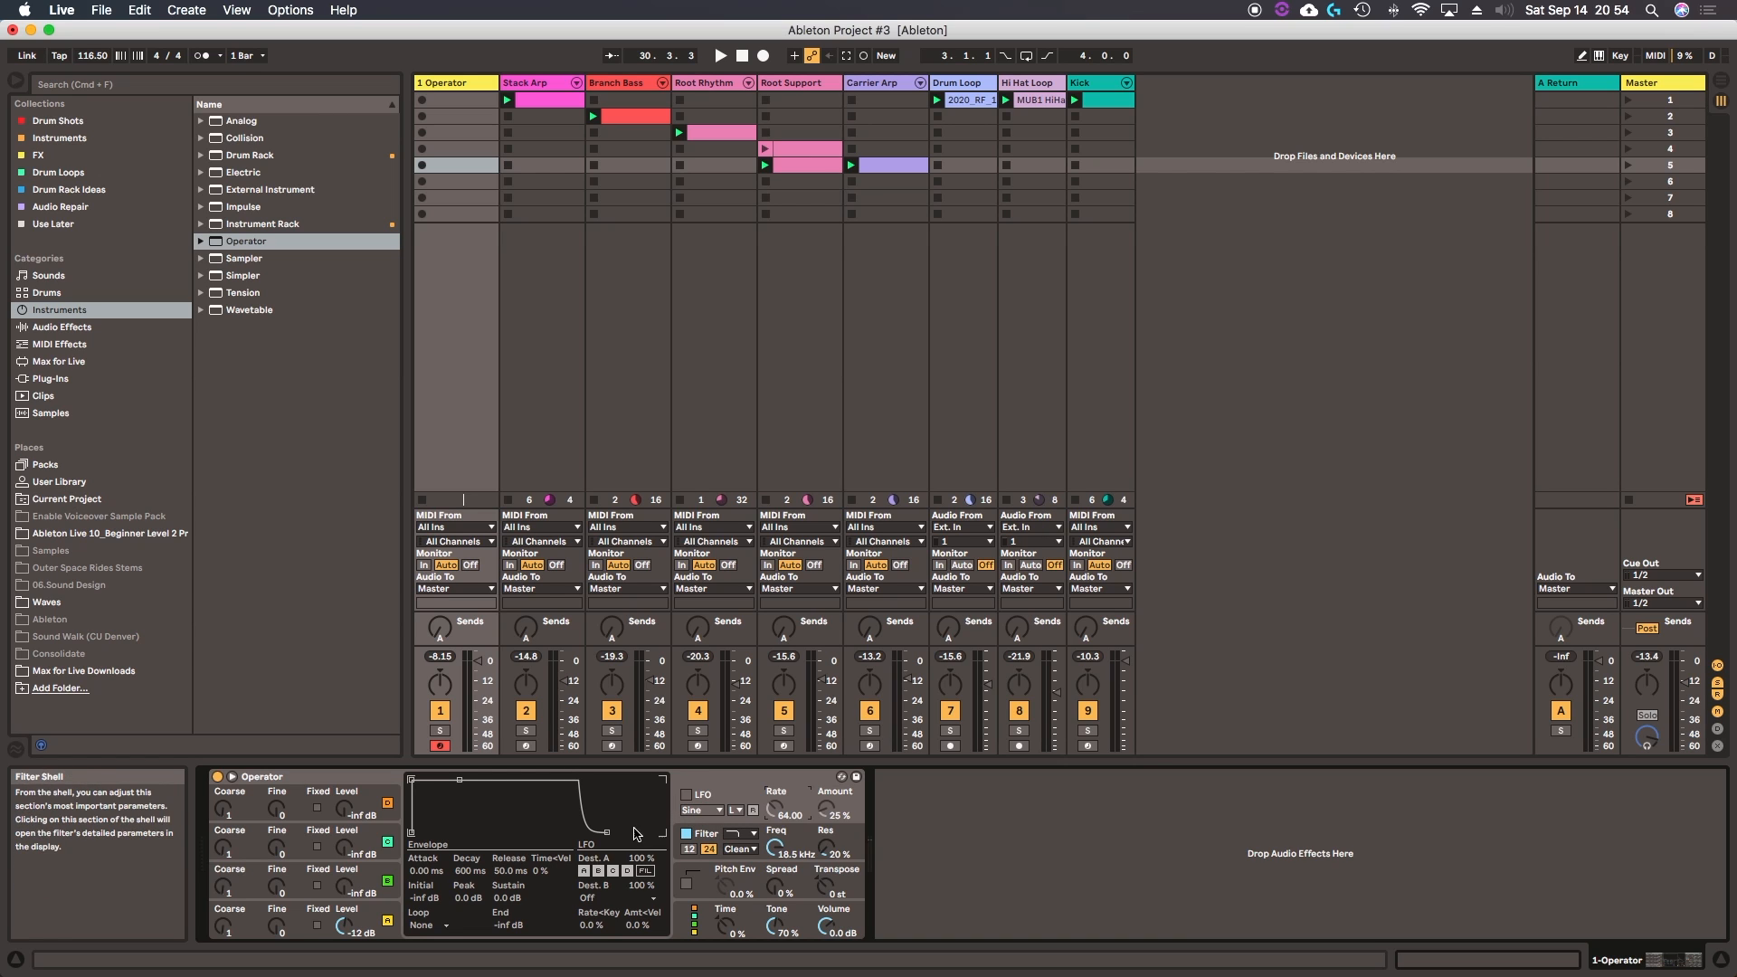
left_click(687, 795)
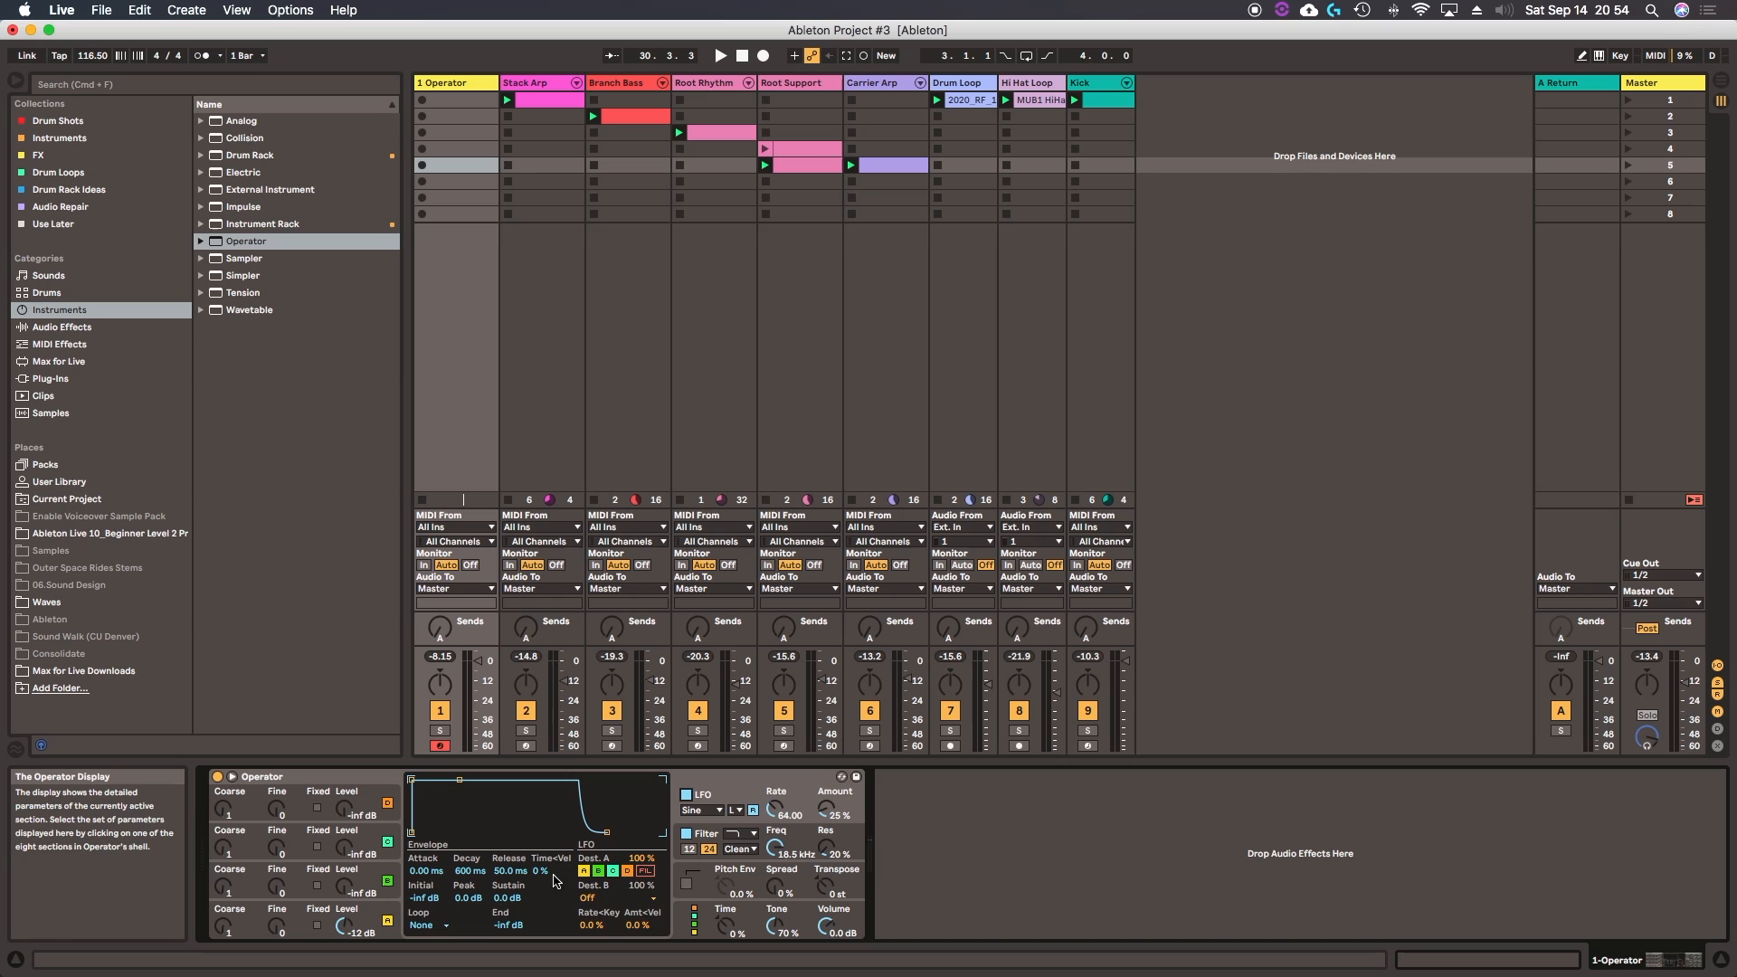
left_click(593, 900)
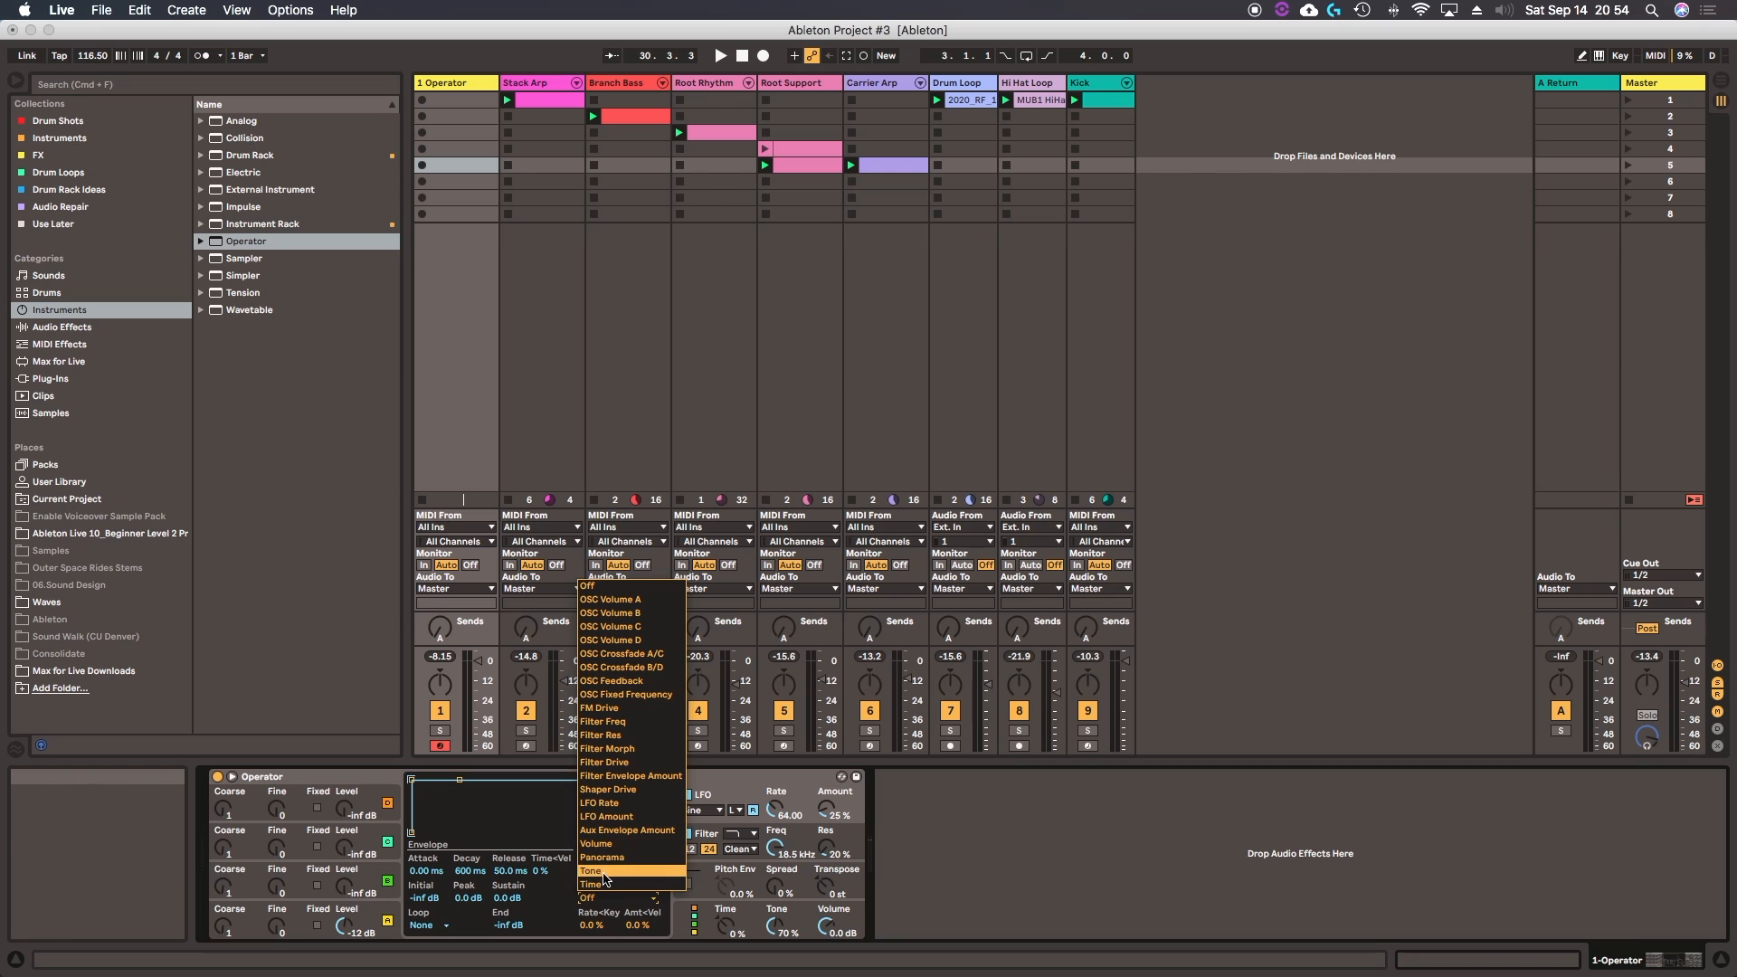
left_click(590, 919)
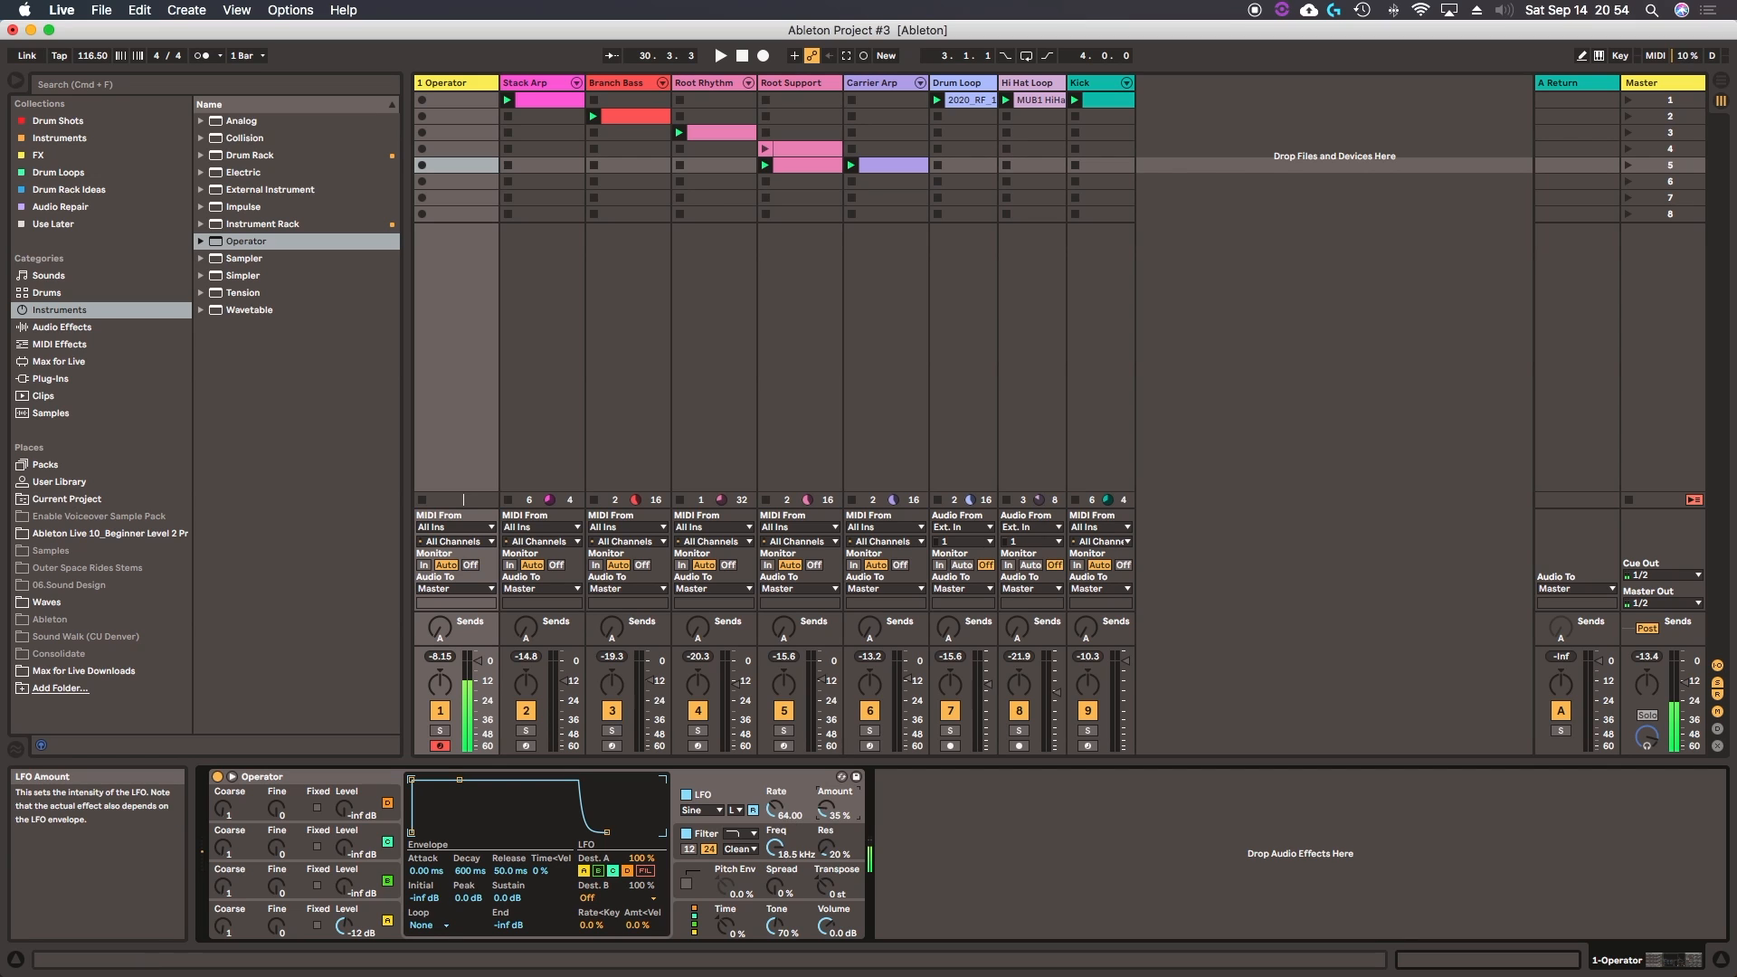
Step: Set Operator's LFO amount to 40%, its range to High and its rate to 19.84
left_click(737, 810)
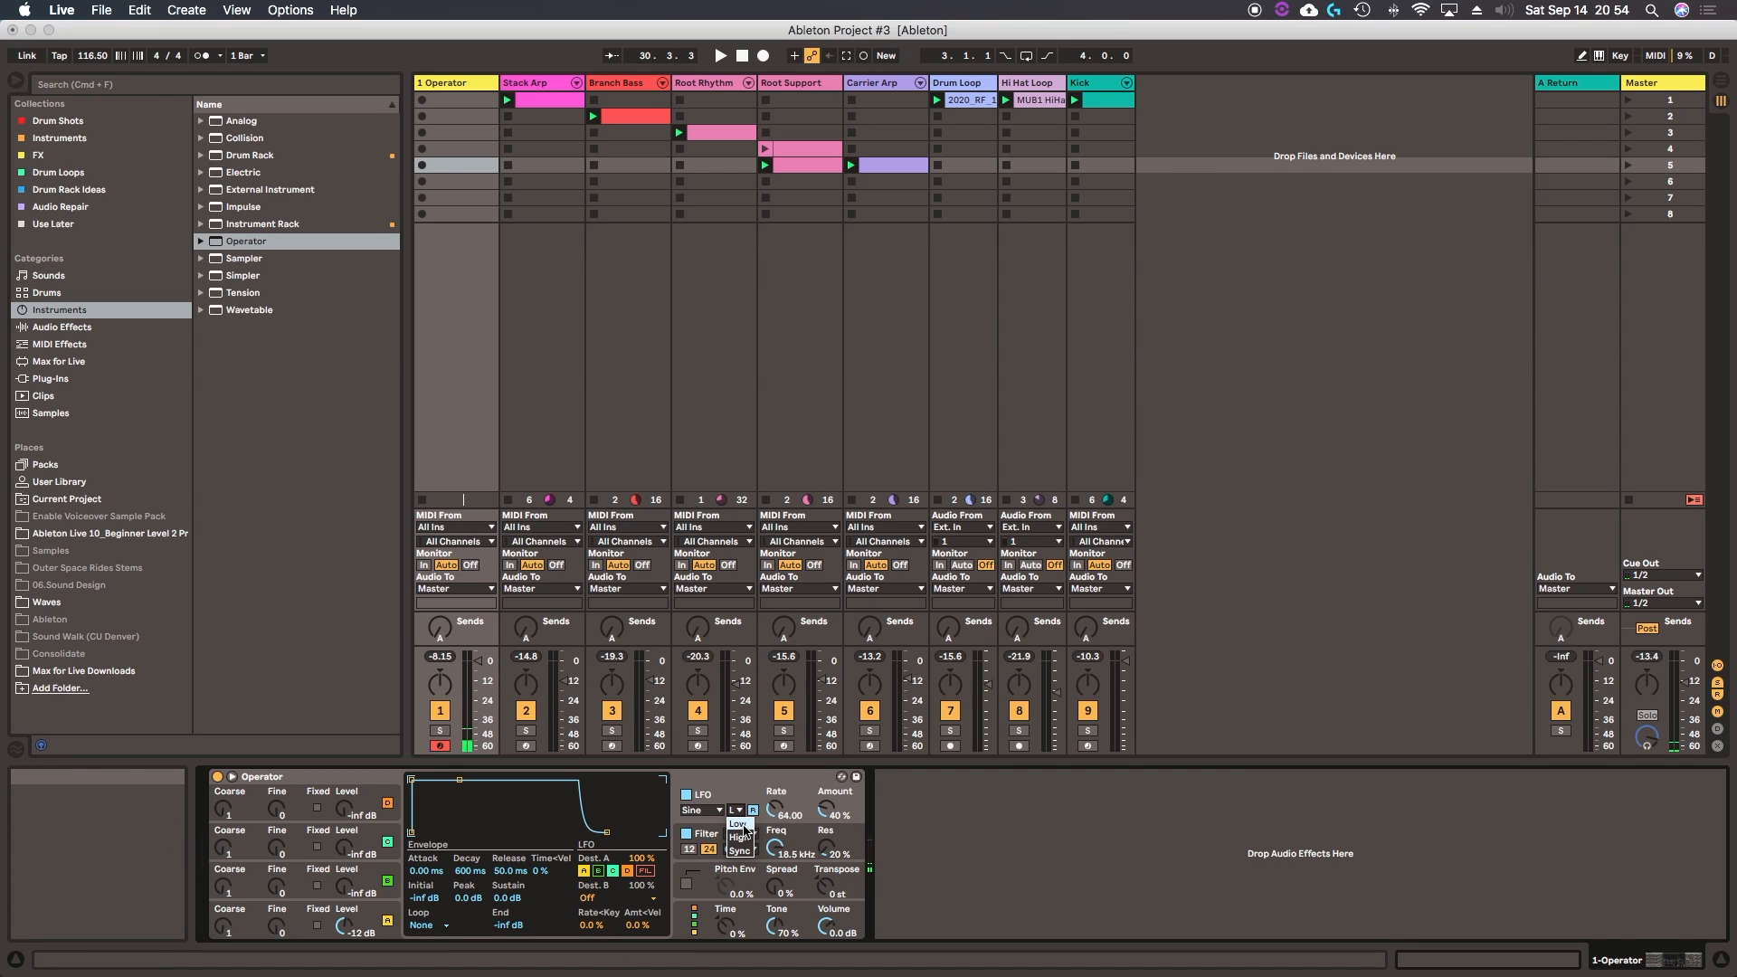
left_click(744, 838)
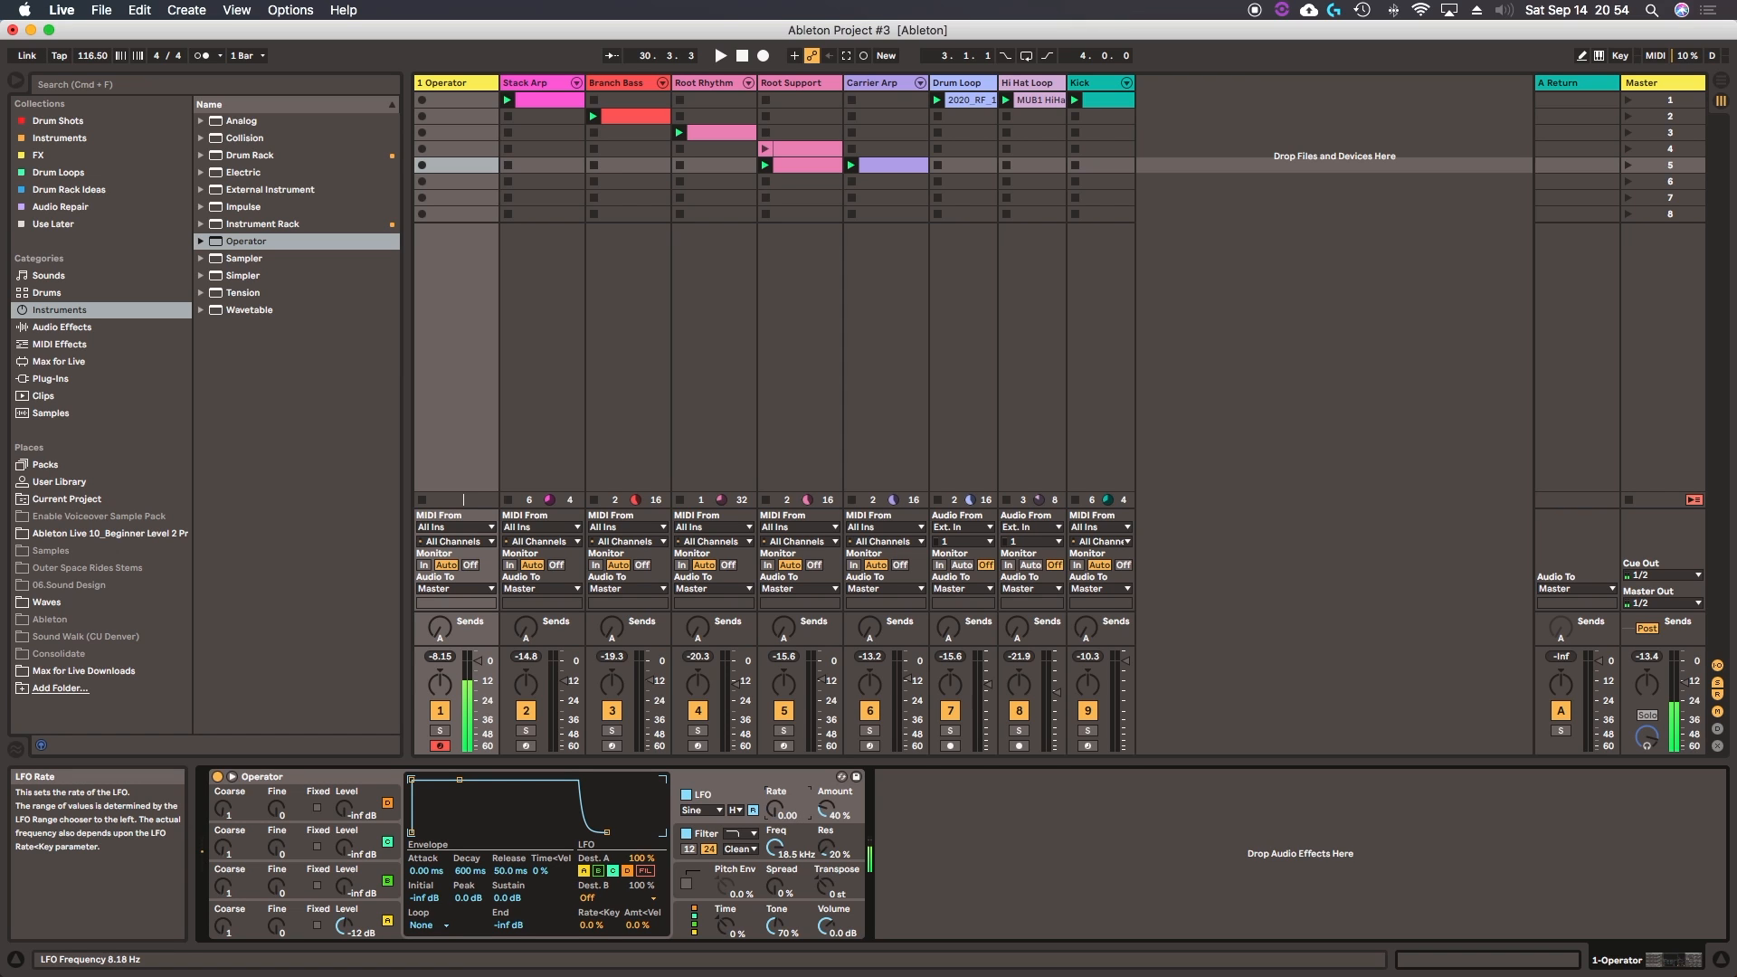
left_click_drag(775, 808, 775, 803)
left_click(736, 810)
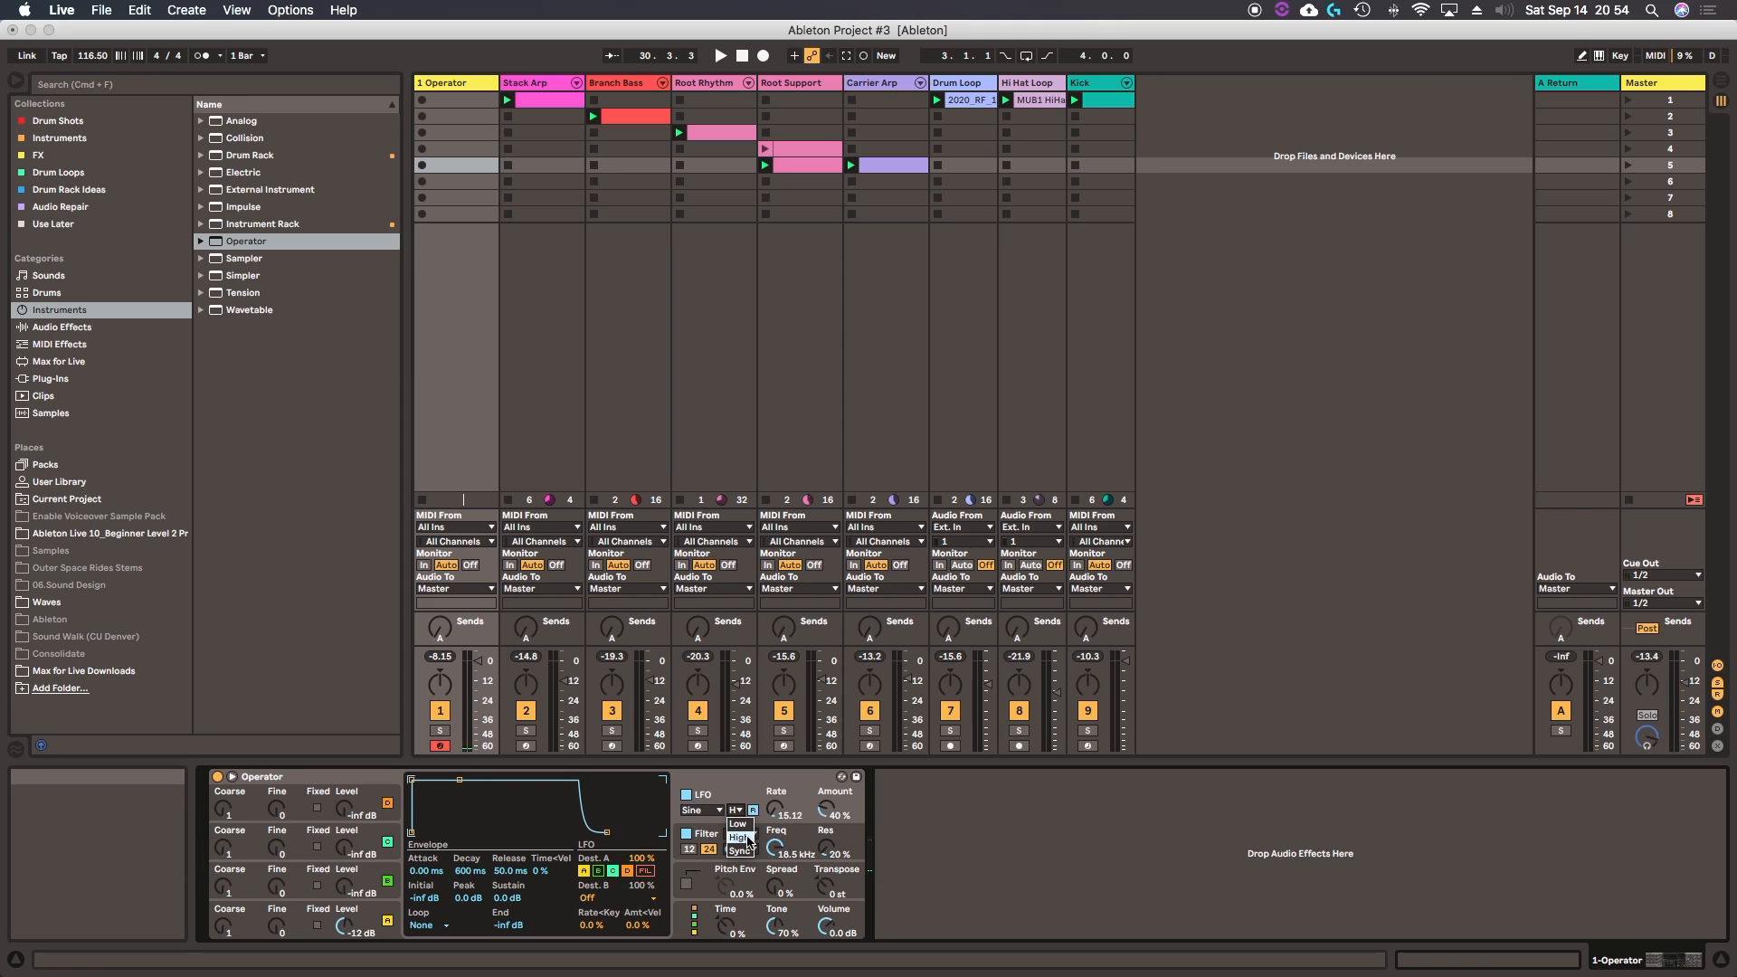
left_click(723, 798)
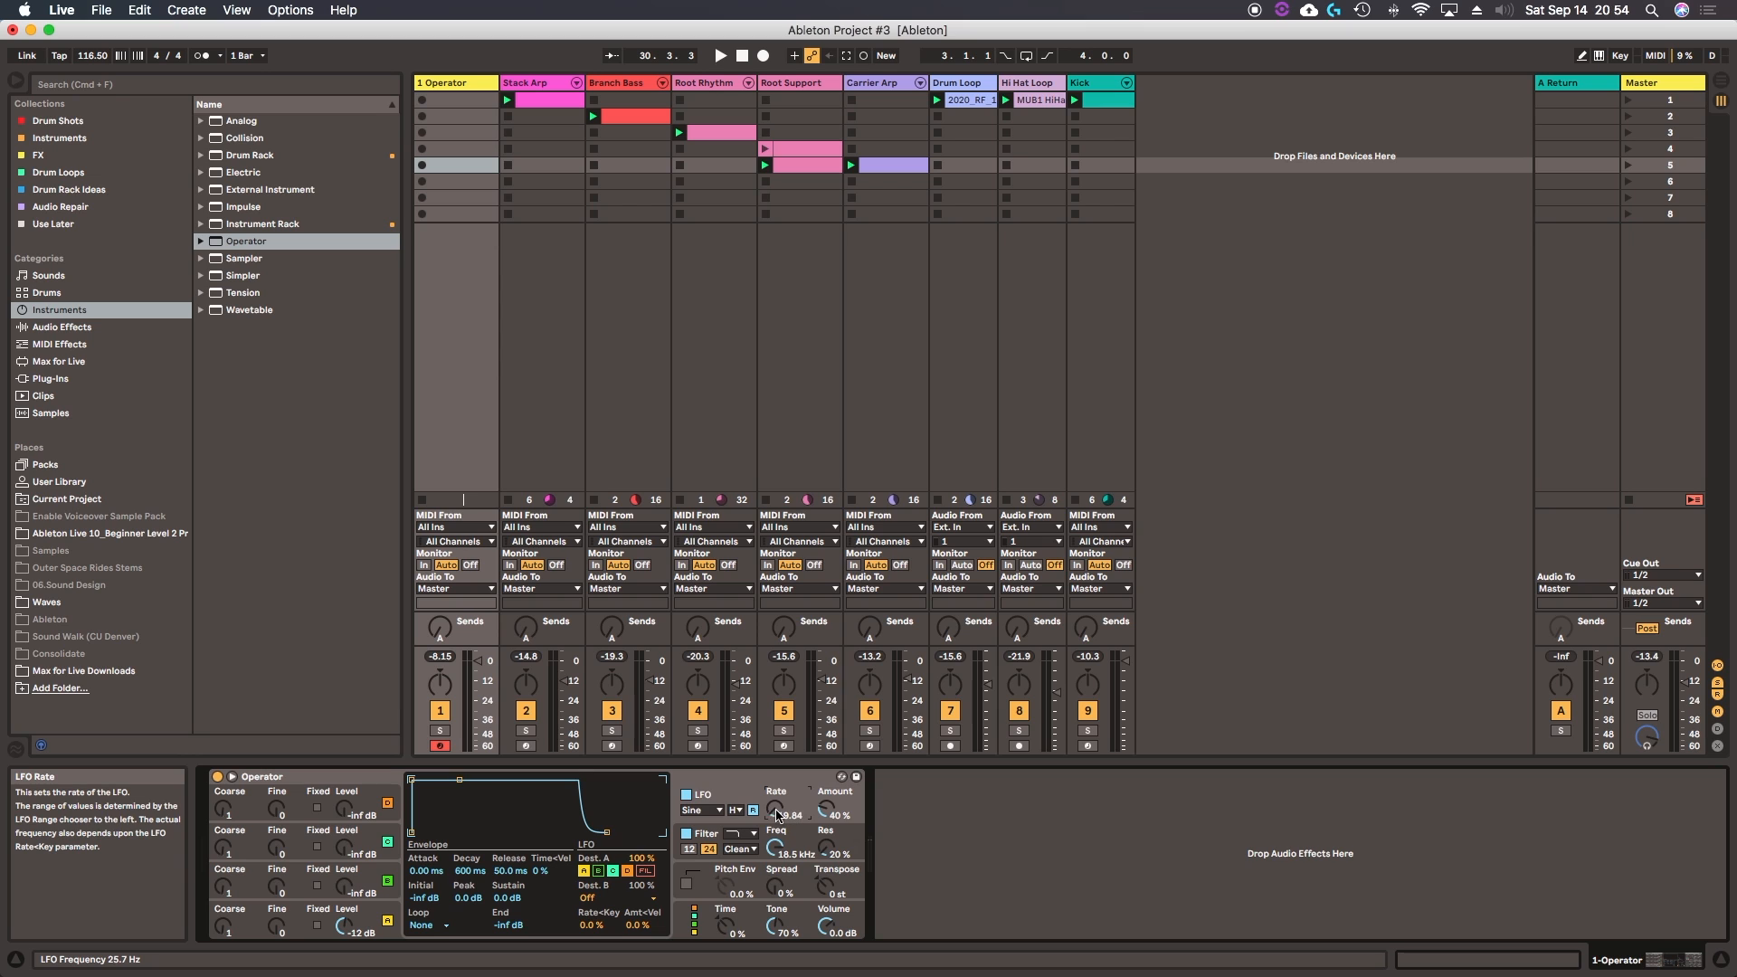
Step: Set the LFO range to Sync with a rate of 1/2, and turn the LFO off
left_click(742, 810)
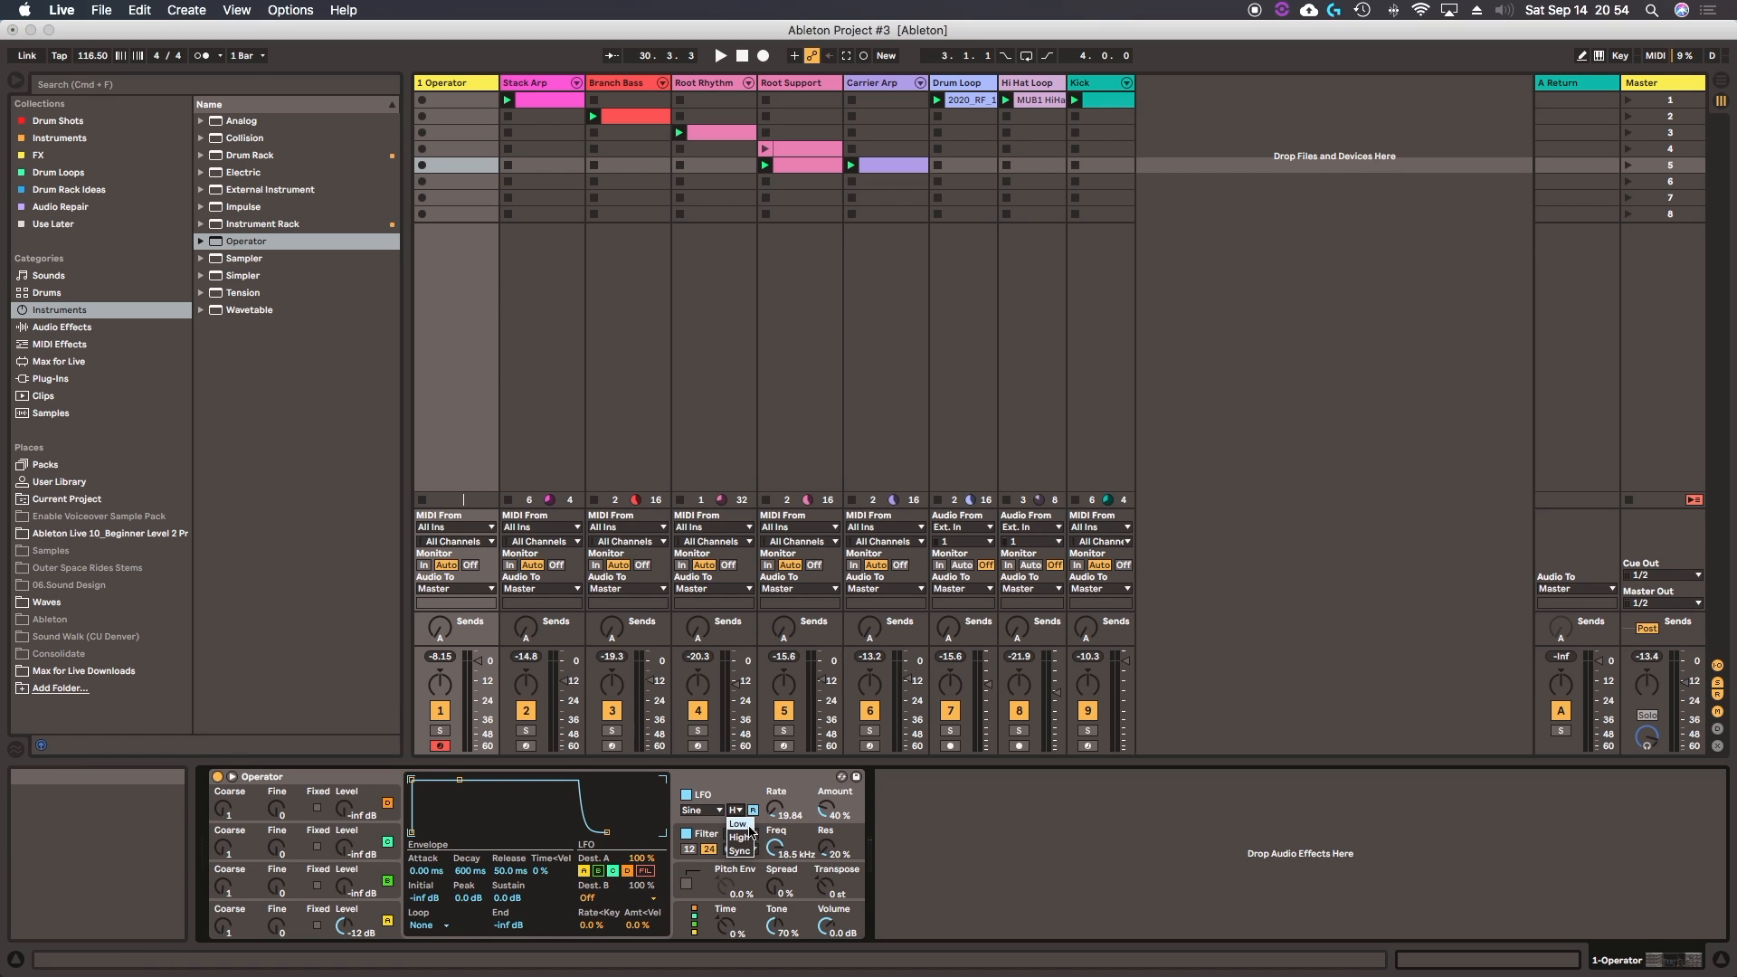
left_click(741, 851)
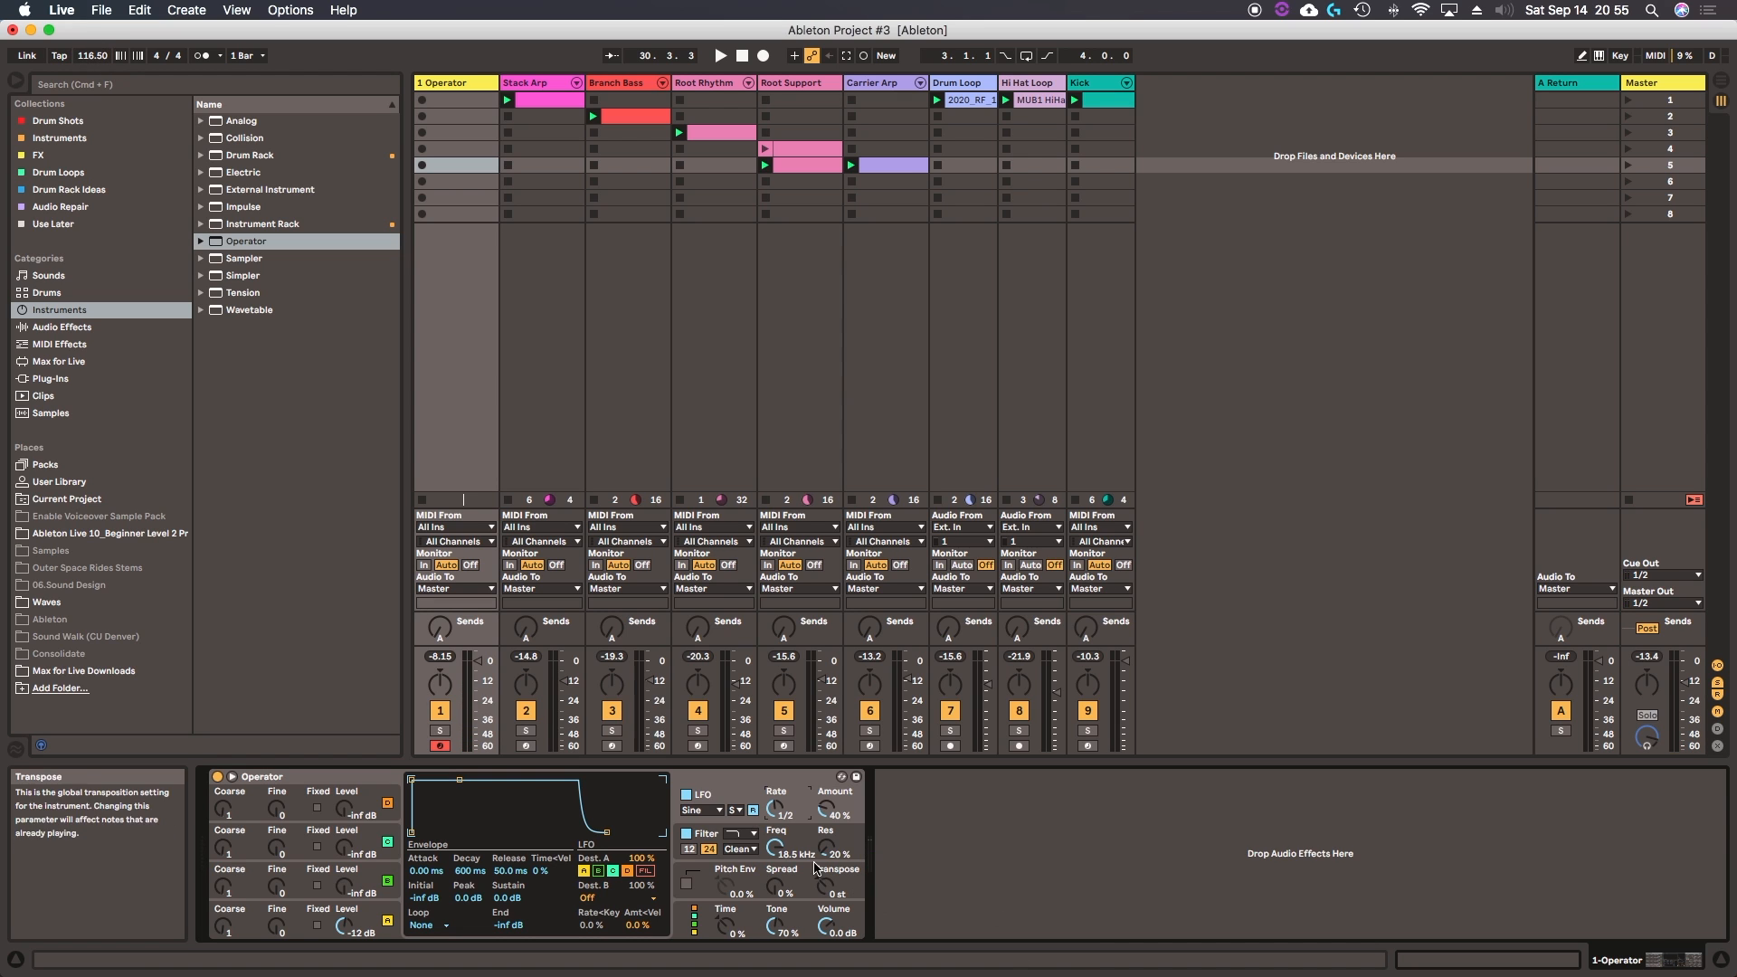
left_click(686, 795)
Step: Show Operator's filter response and set the filter frequency to about 9.37 kHz with 43% resonance
left_click(677, 852)
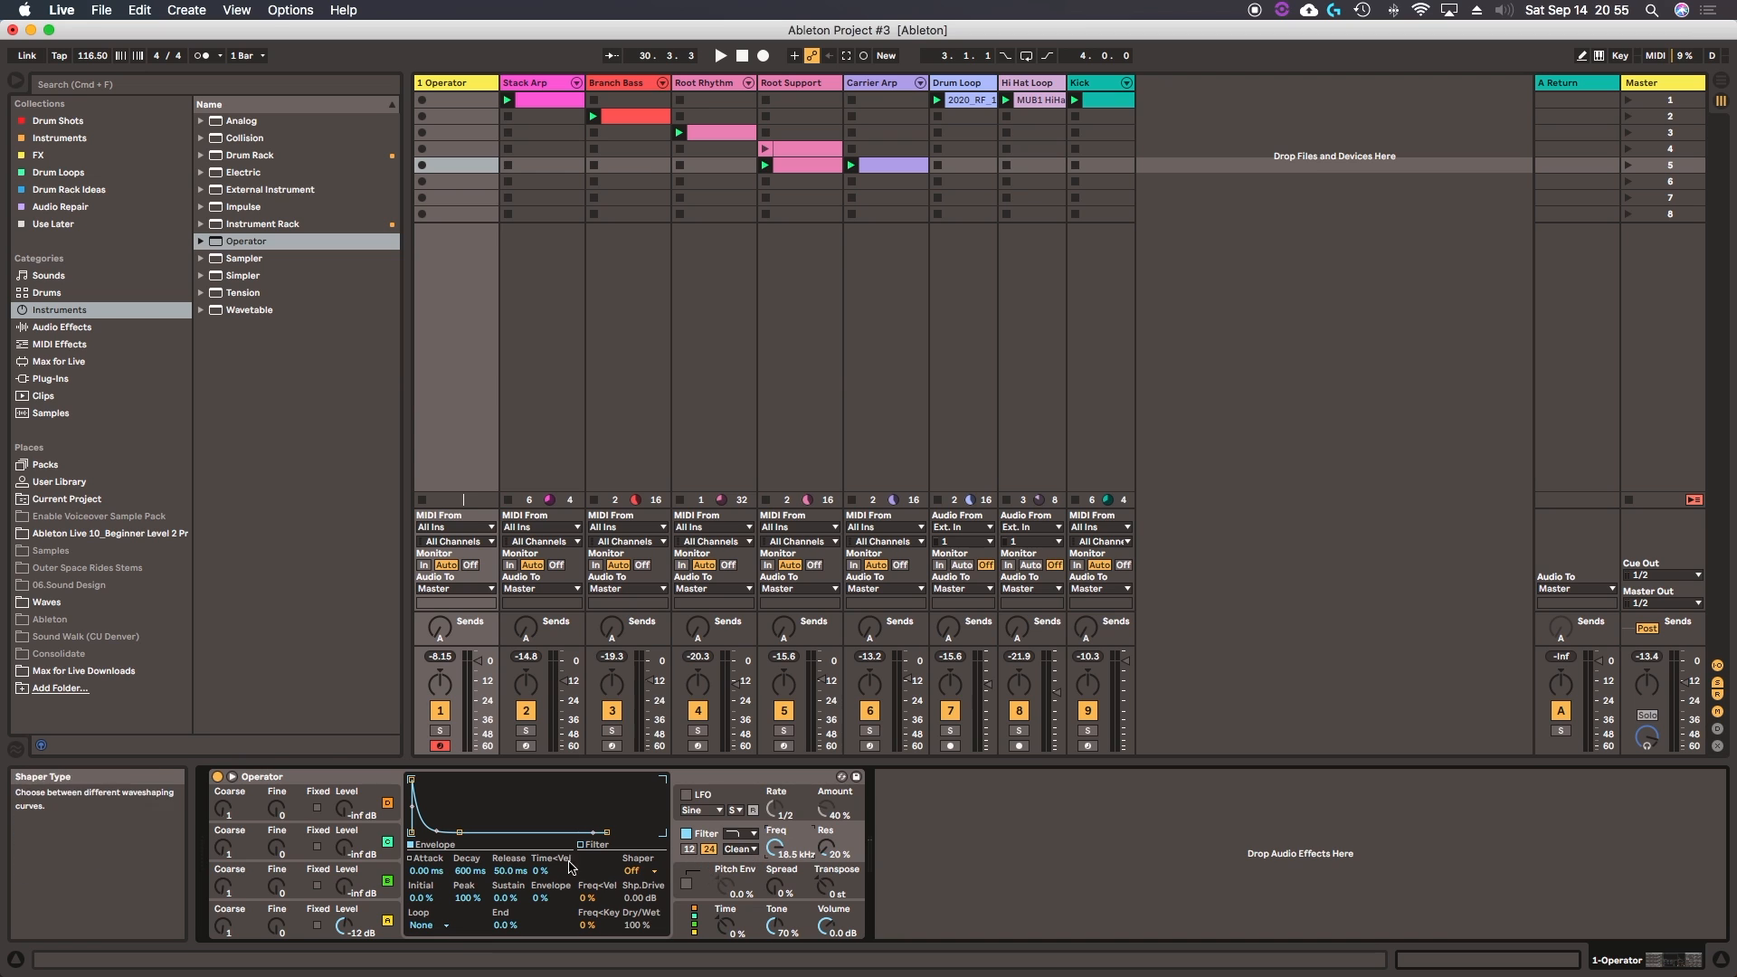
left_click(599, 845)
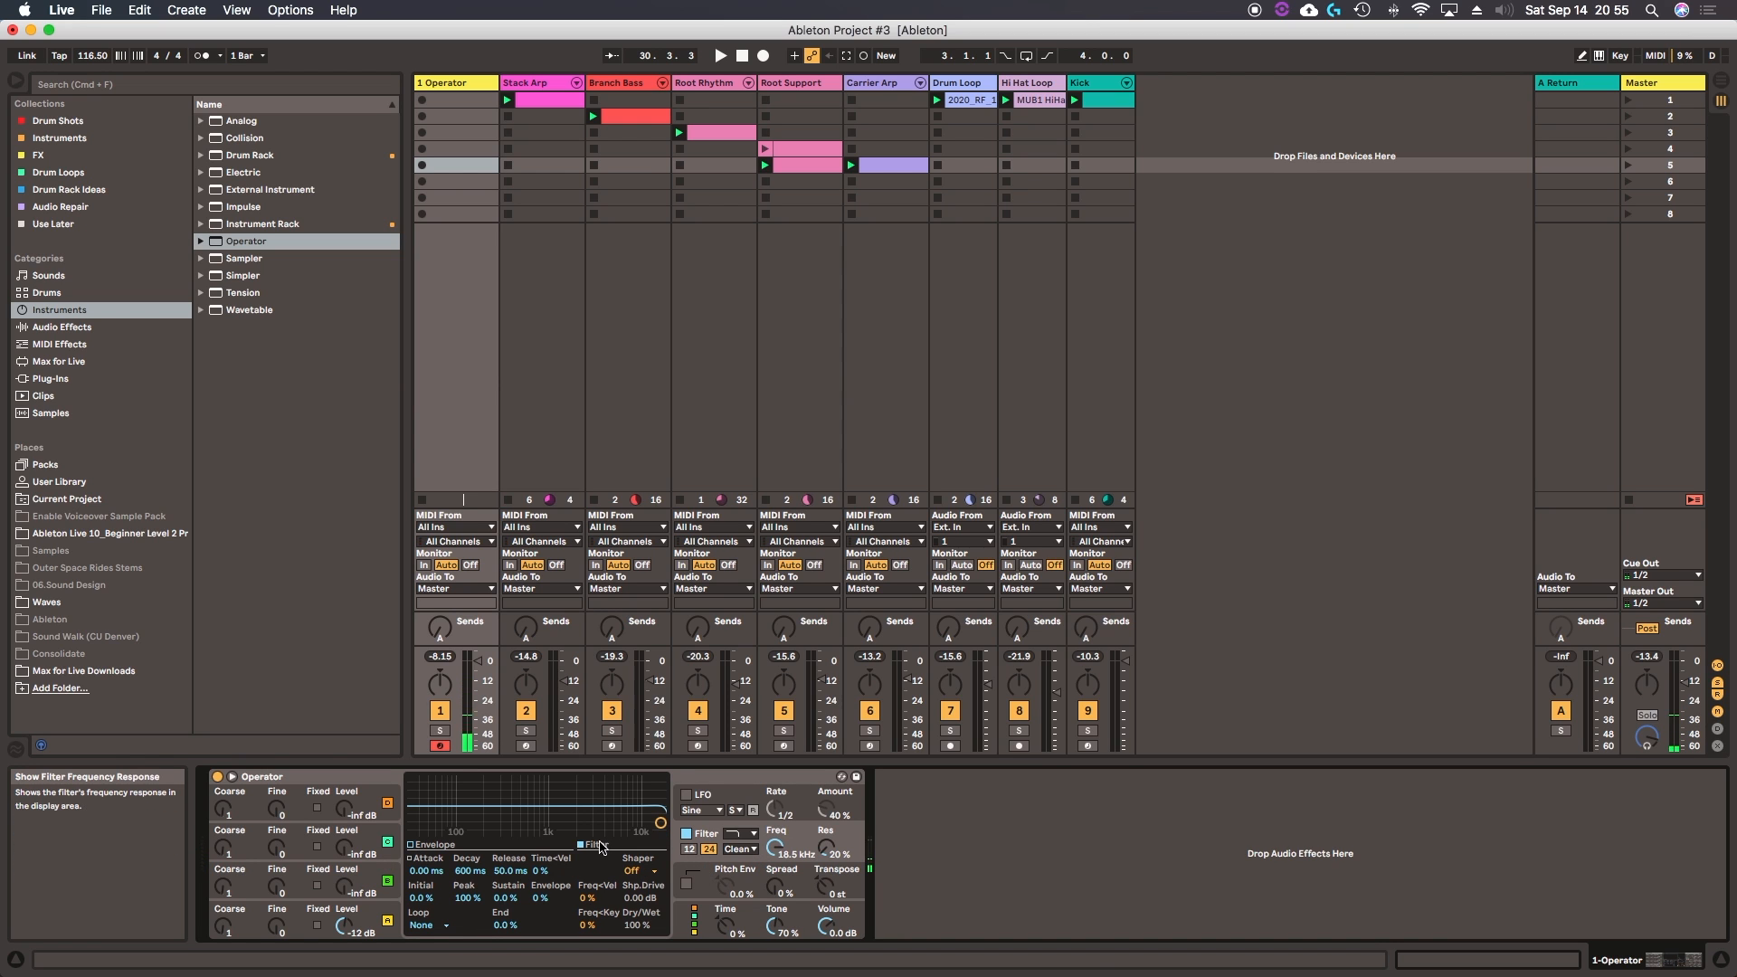
mouse_move(660, 822)
left_mouse_down()
mouse_move(568, 829)
mouse_move(543, 805)
mouse_move(634, 814)
left_mouse_up()
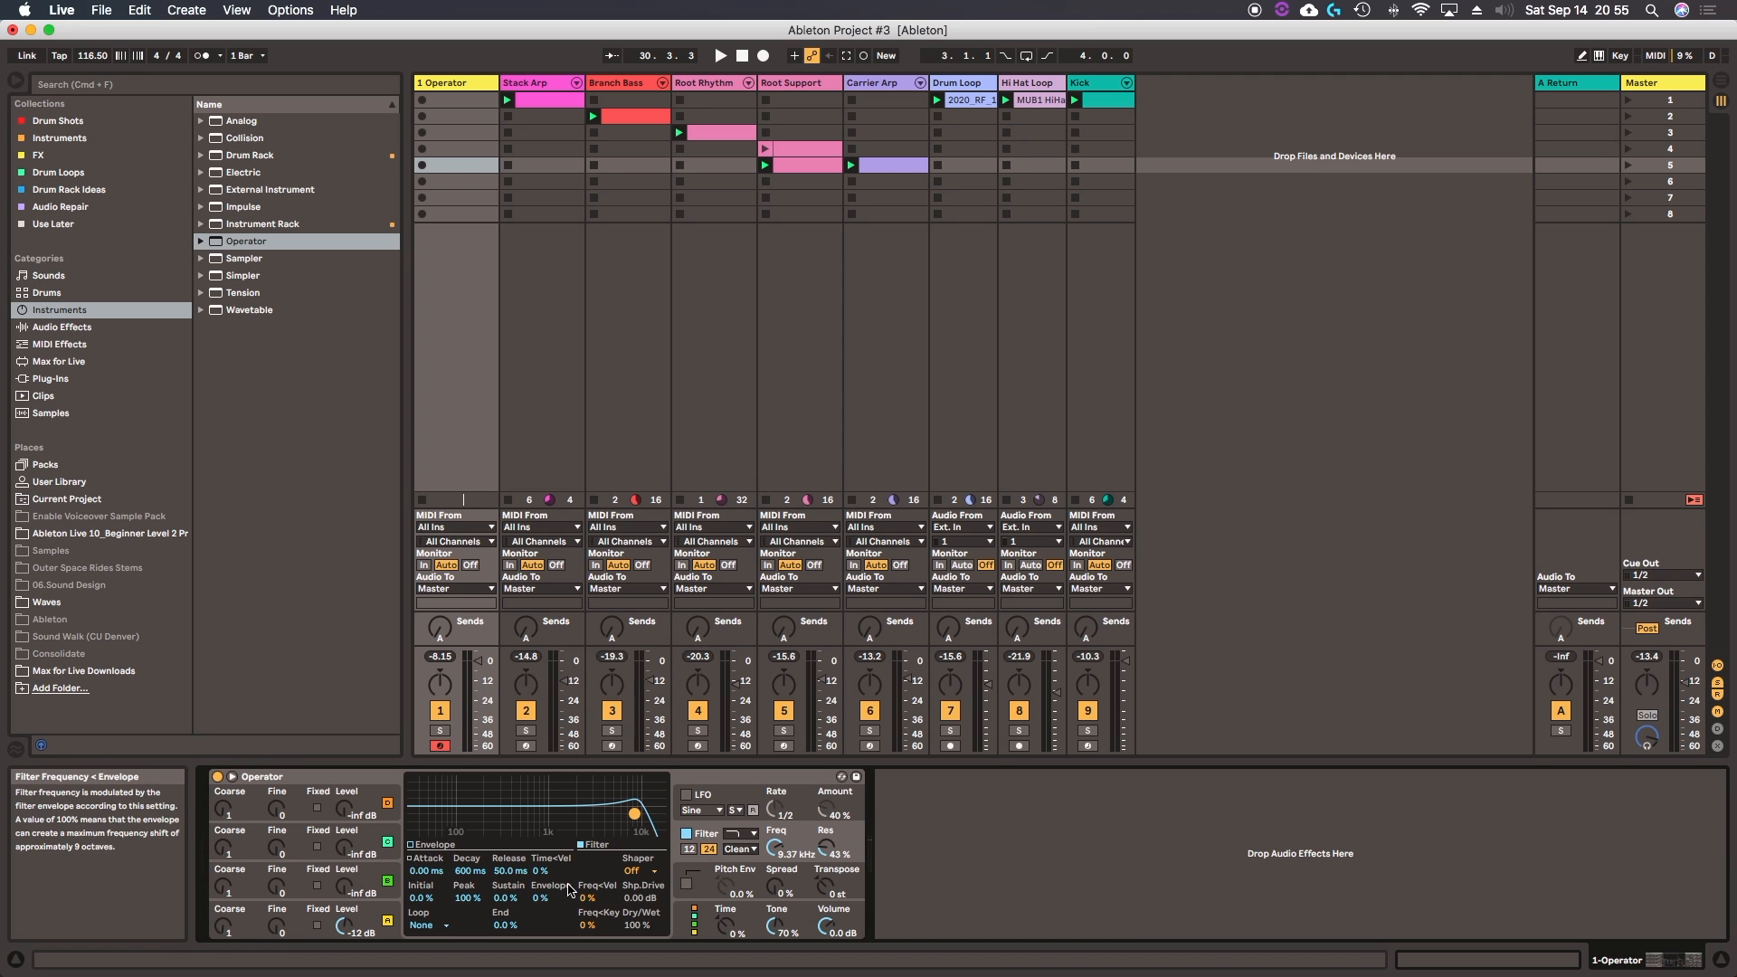
Step: Set oscillator A's waveform to Sw64 and the filter frequency to about 1.77 kHz with 20% resonance
left_click_drag(635, 814, 542, 819)
left_click(376, 919)
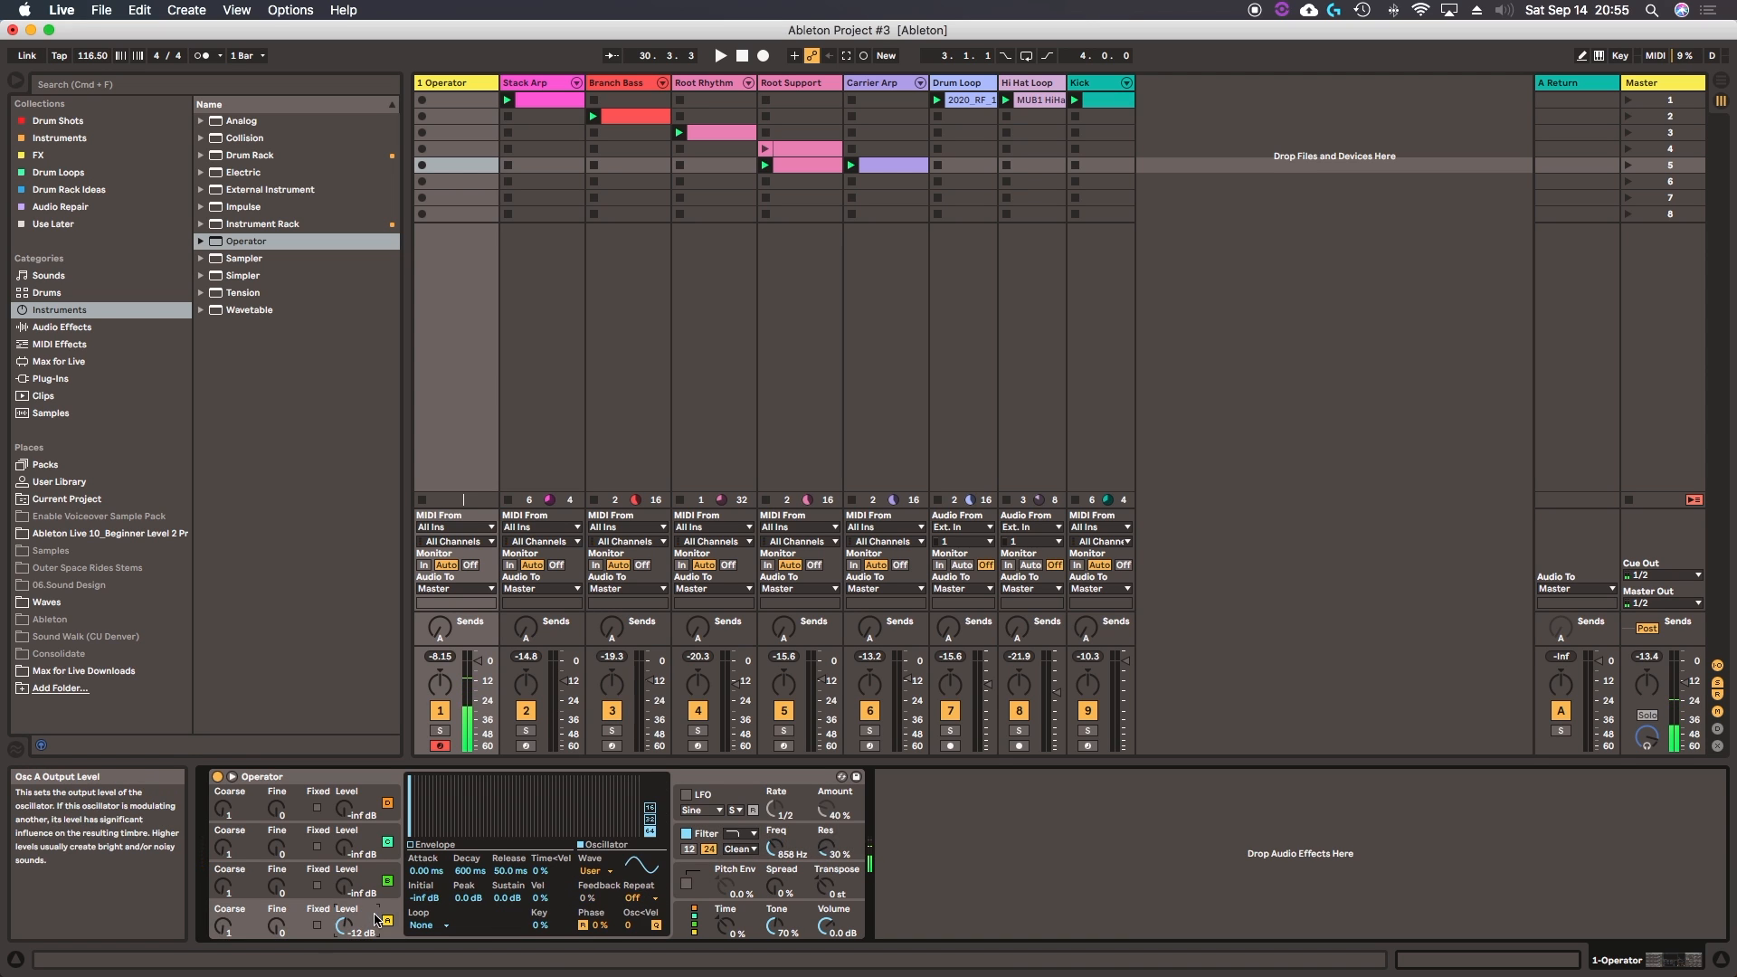
left_click(594, 870)
left_click(608, 682)
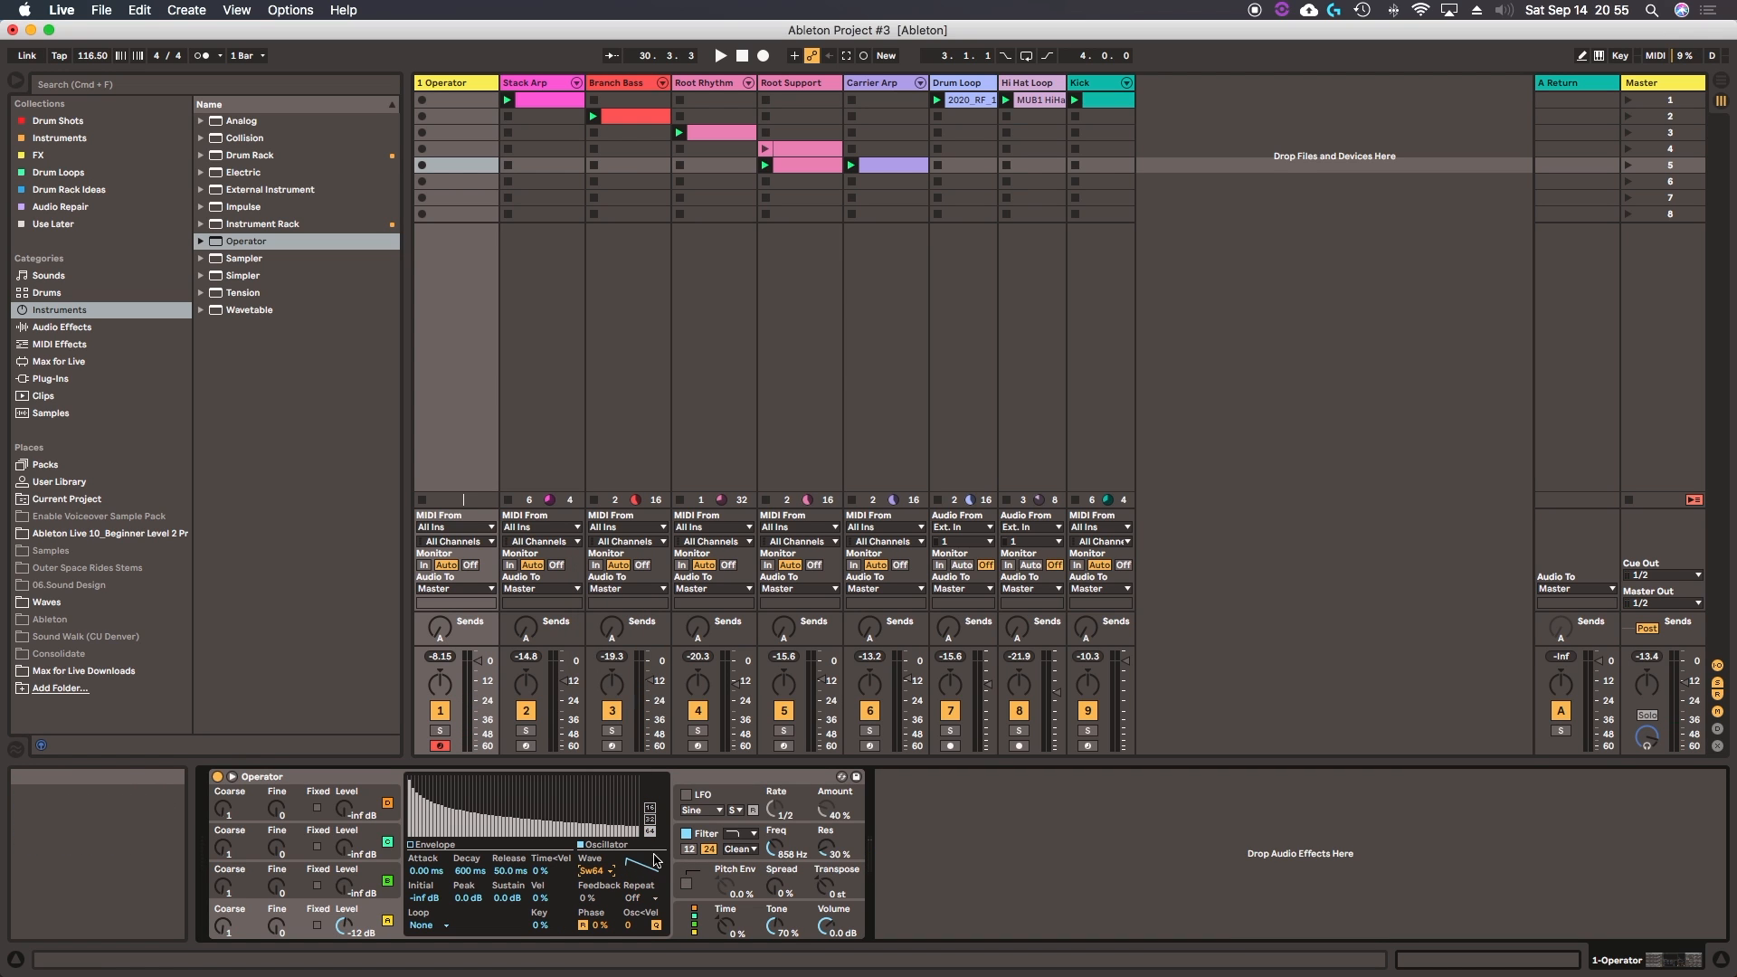
left_click(776, 848)
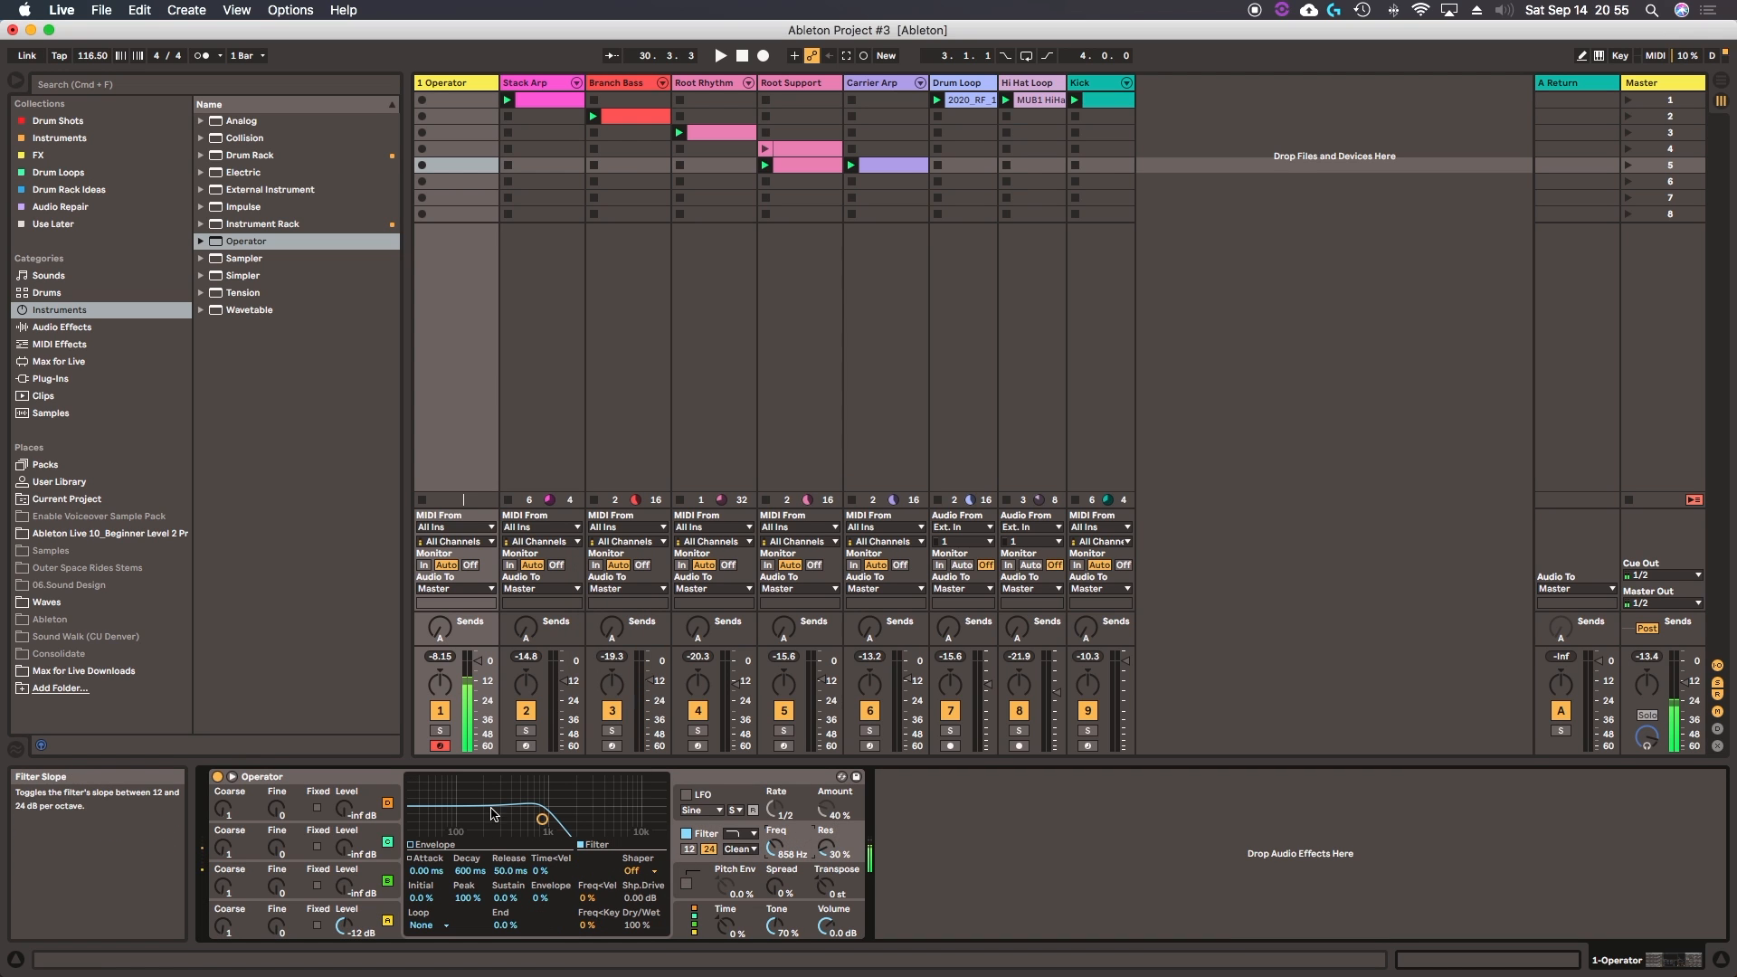
left_click_drag(542, 820, 570, 822)
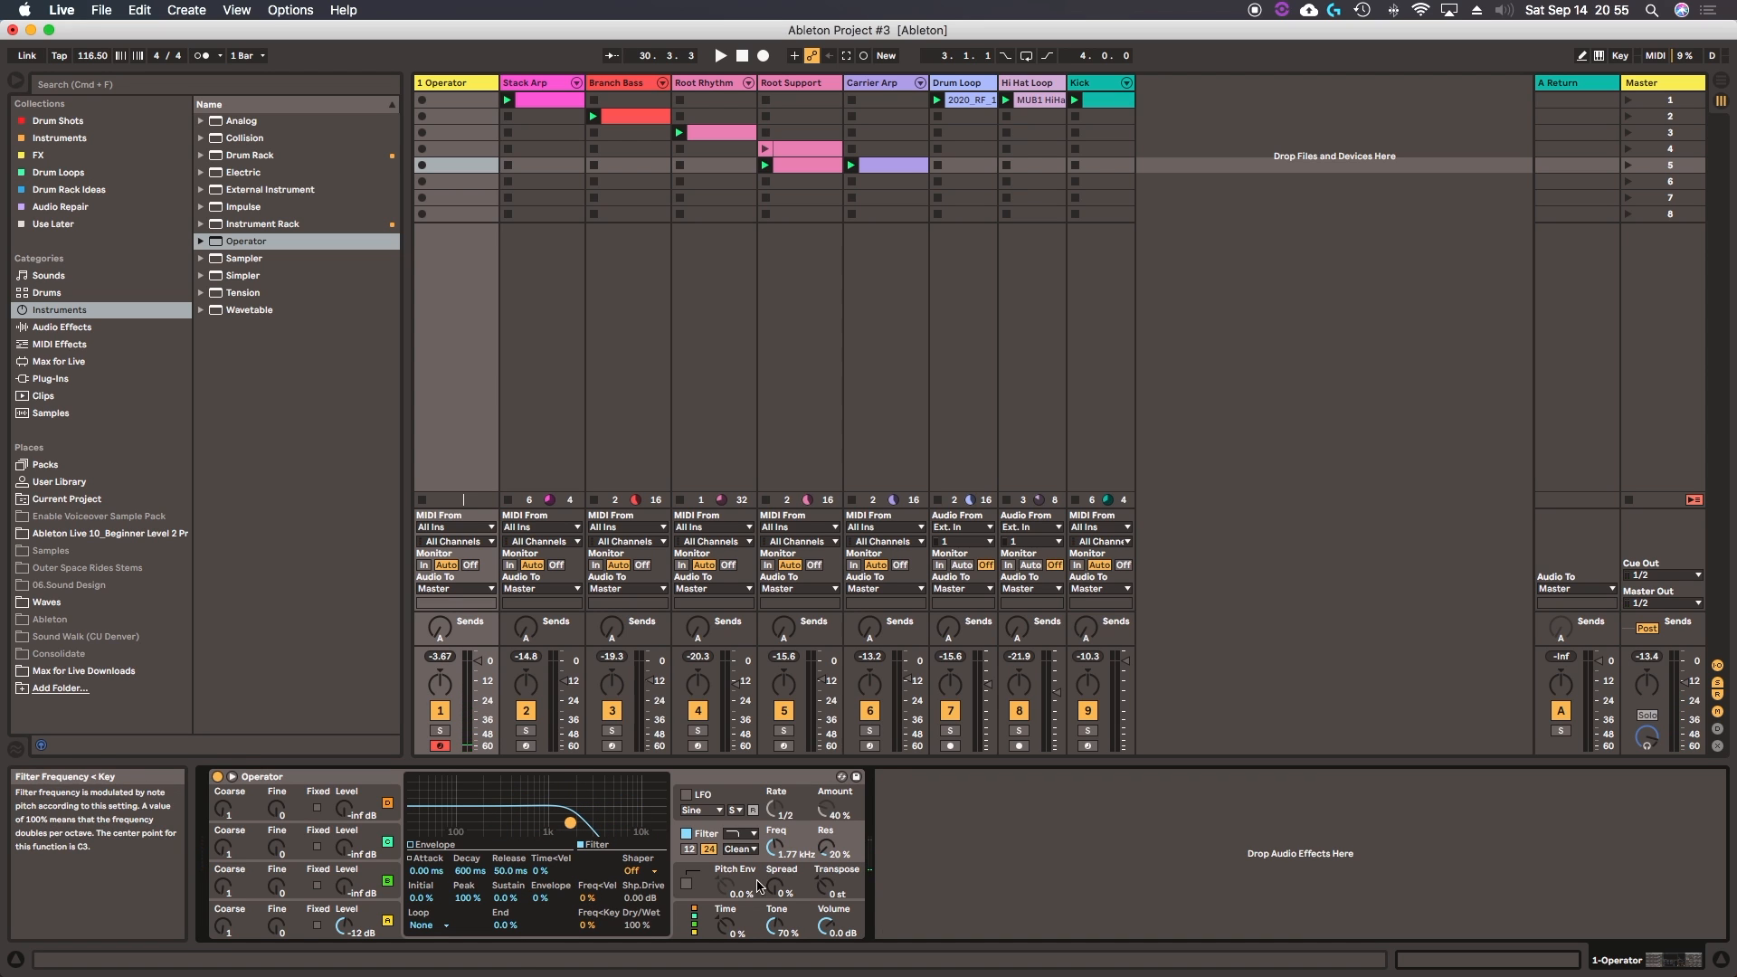
Step: Turn on Operator's pitch envelope, raise its peak to +34 st with the Pitch Env amount at 100%, and pull the envelope's starting point down
left_click(688, 888)
left_click(686, 885)
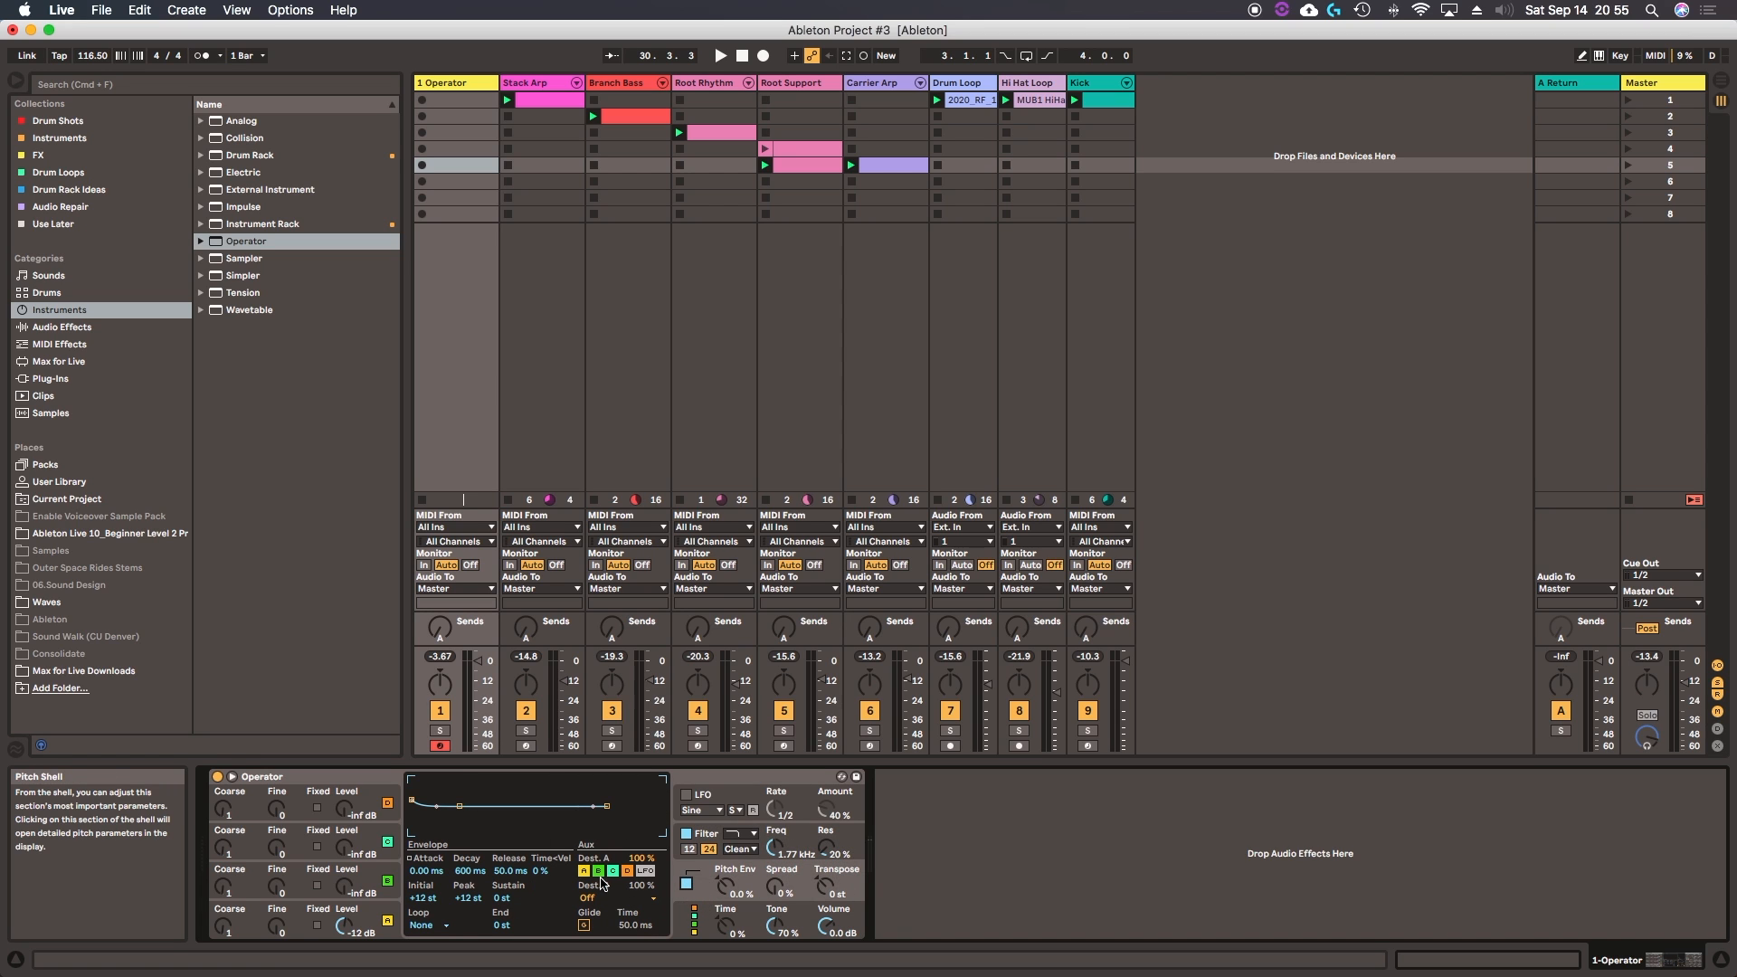
left_click(413, 800)
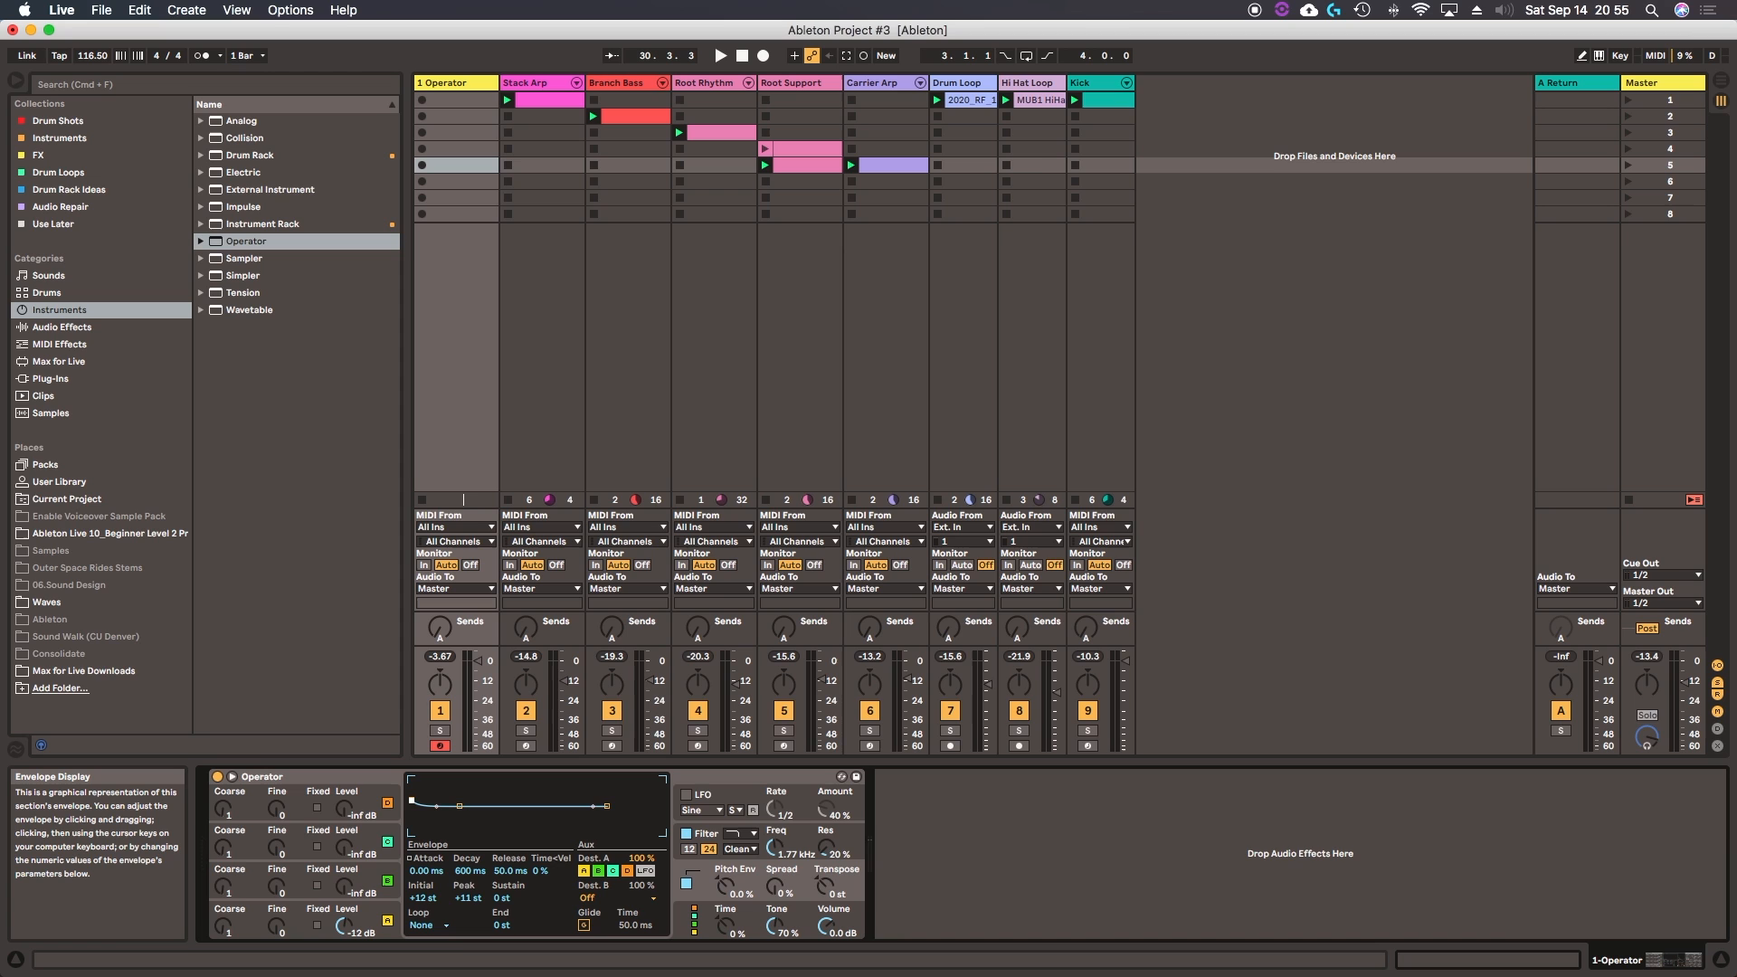
left_click_drag(413, 801, 413, 789)
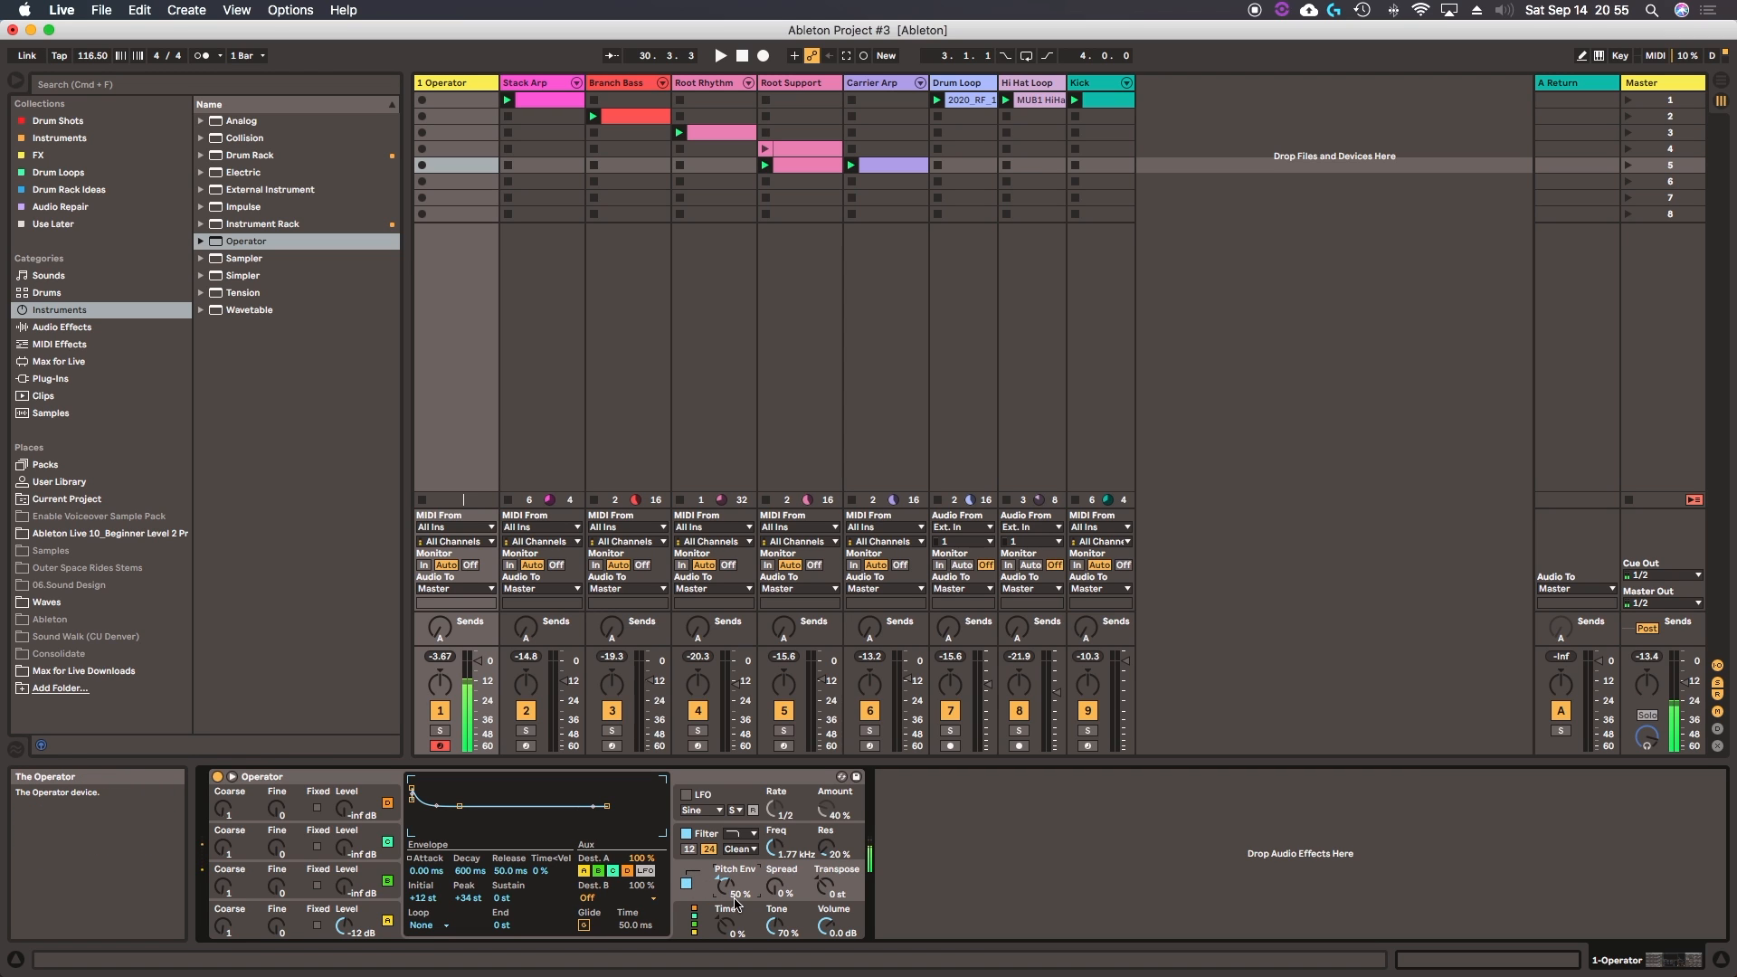
left_click_drag(735, 903, 735, 860)
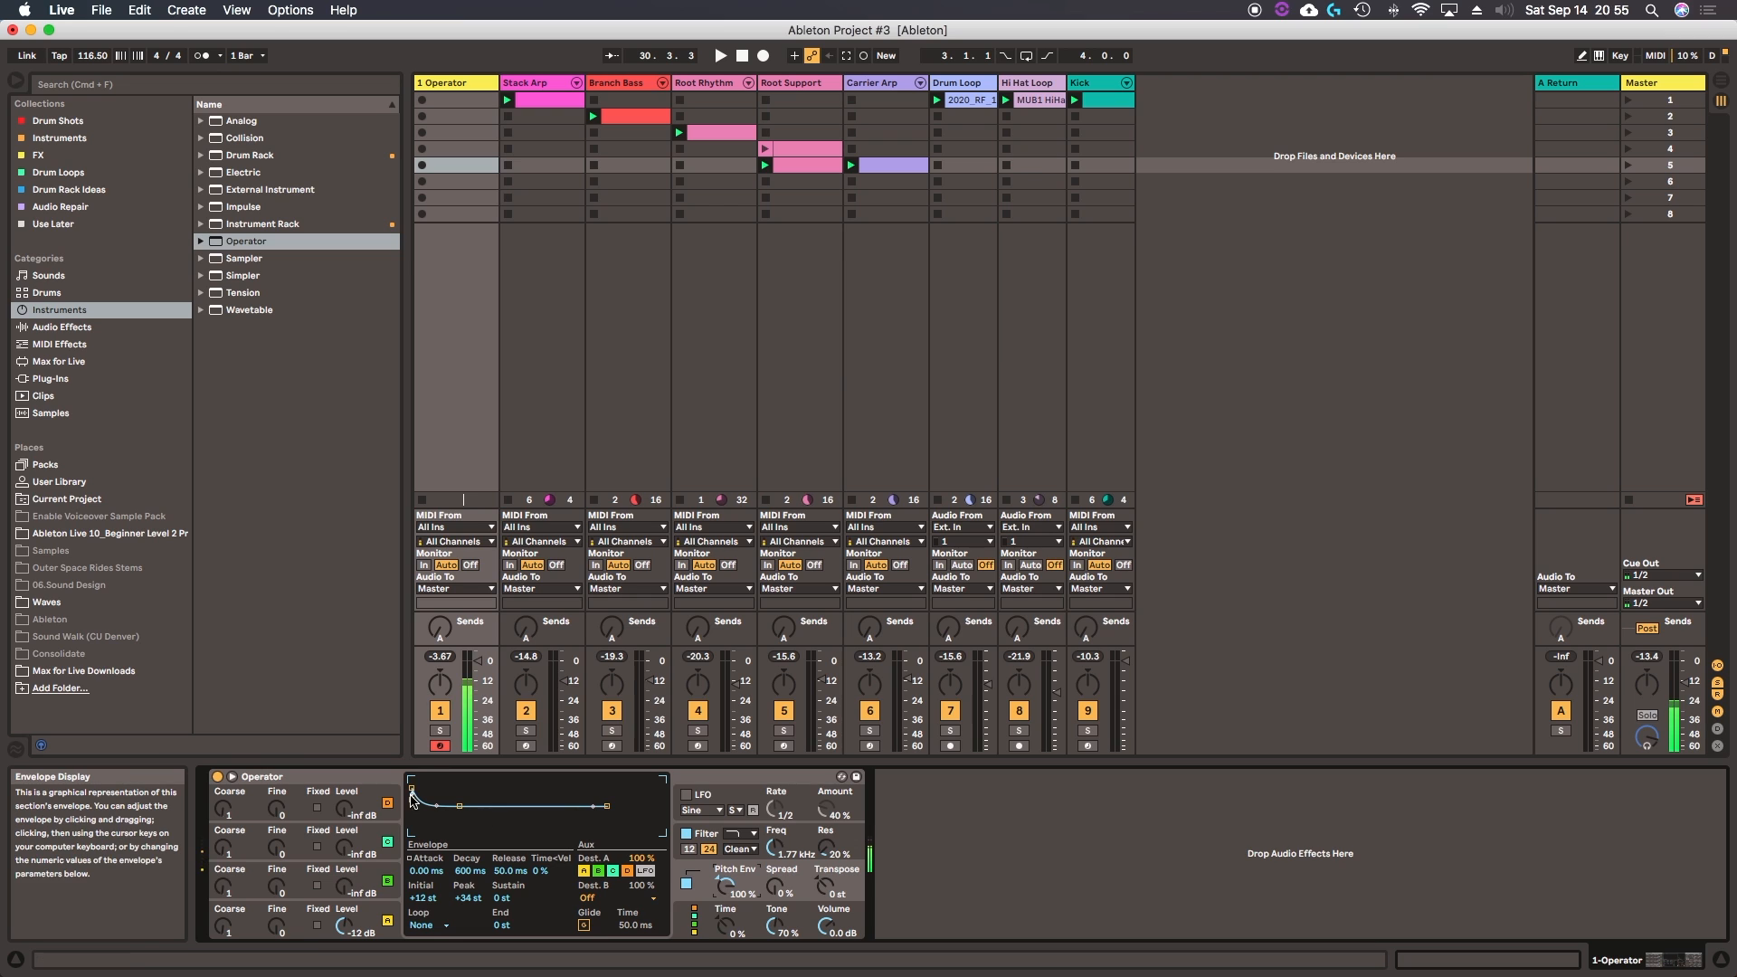
left_click_drag(412, 788, 414, 820)
Step: Look over Operator's algorithm display and compare it with the settings of oscillators A and B
left_click(750, 929)
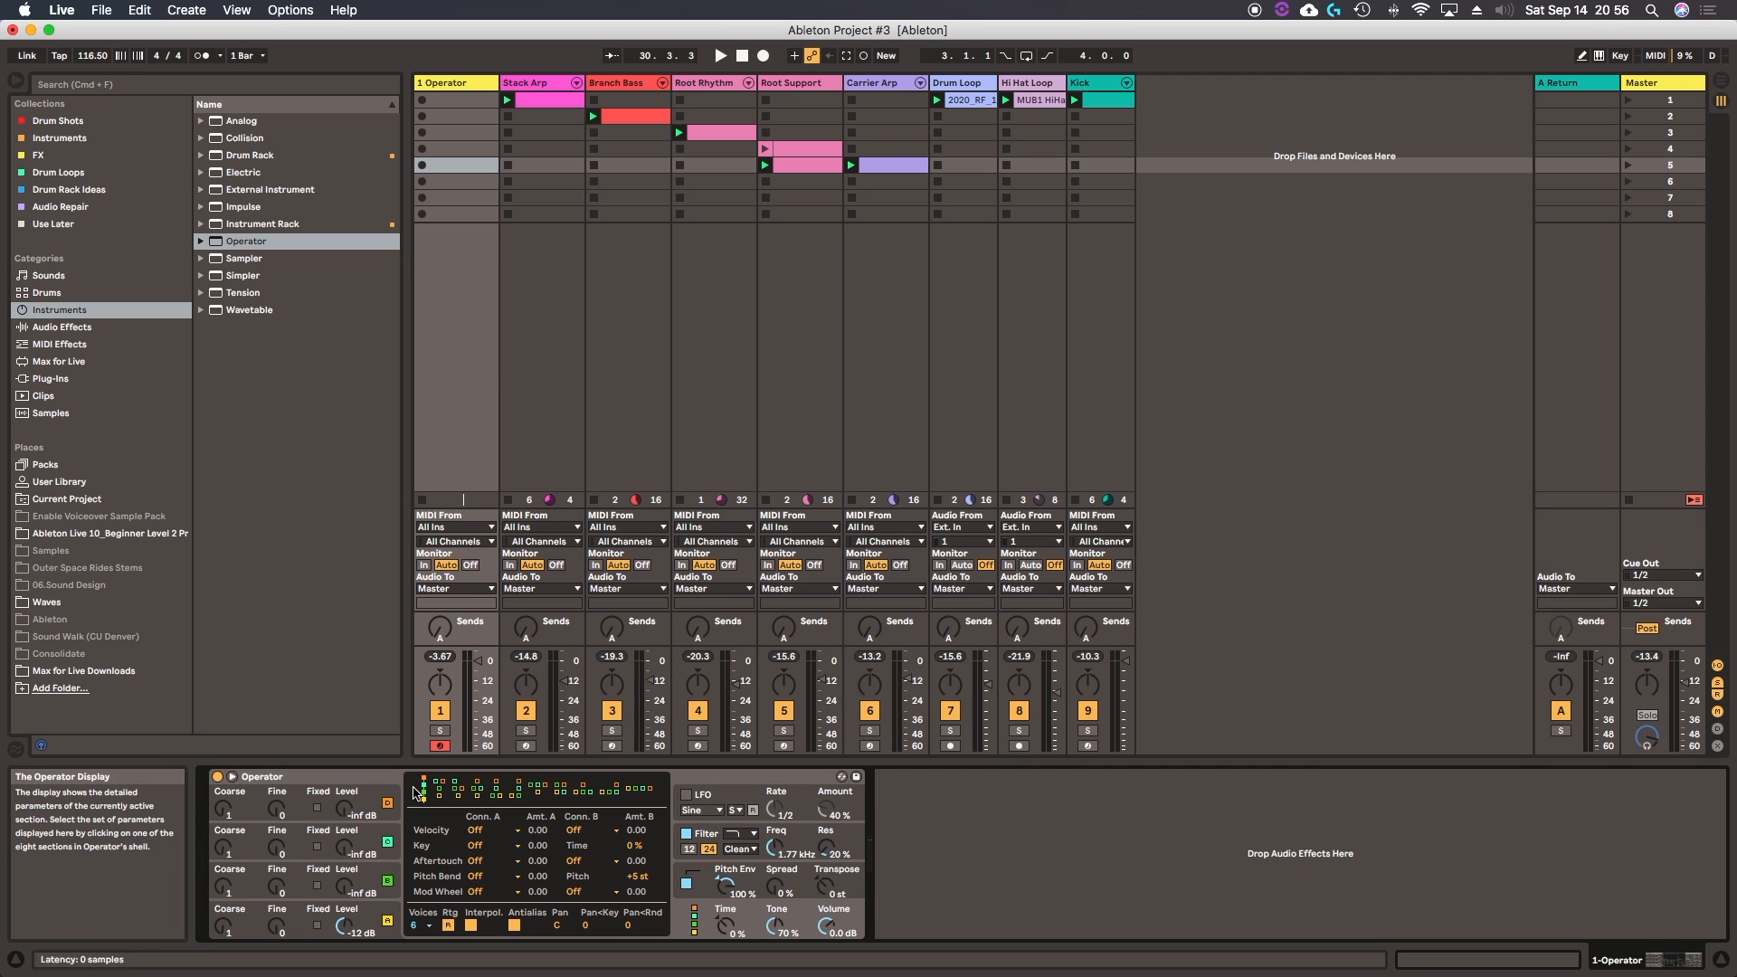
left_click(389, 911)
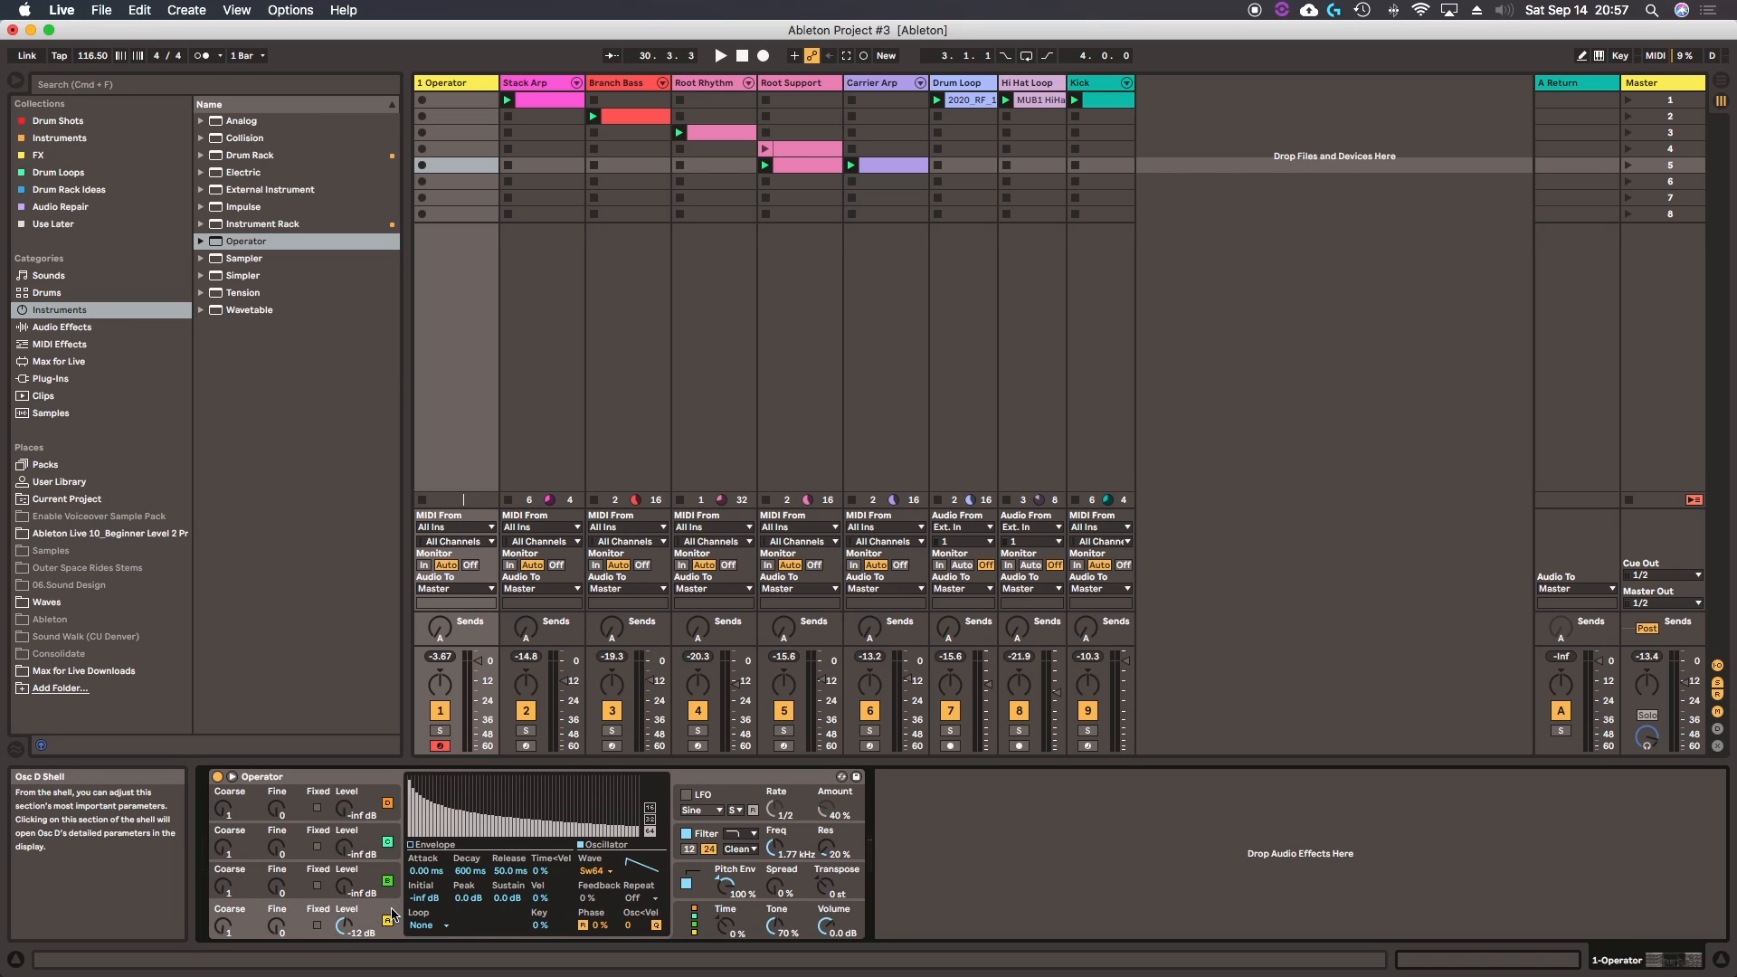
left_click(693, 929)
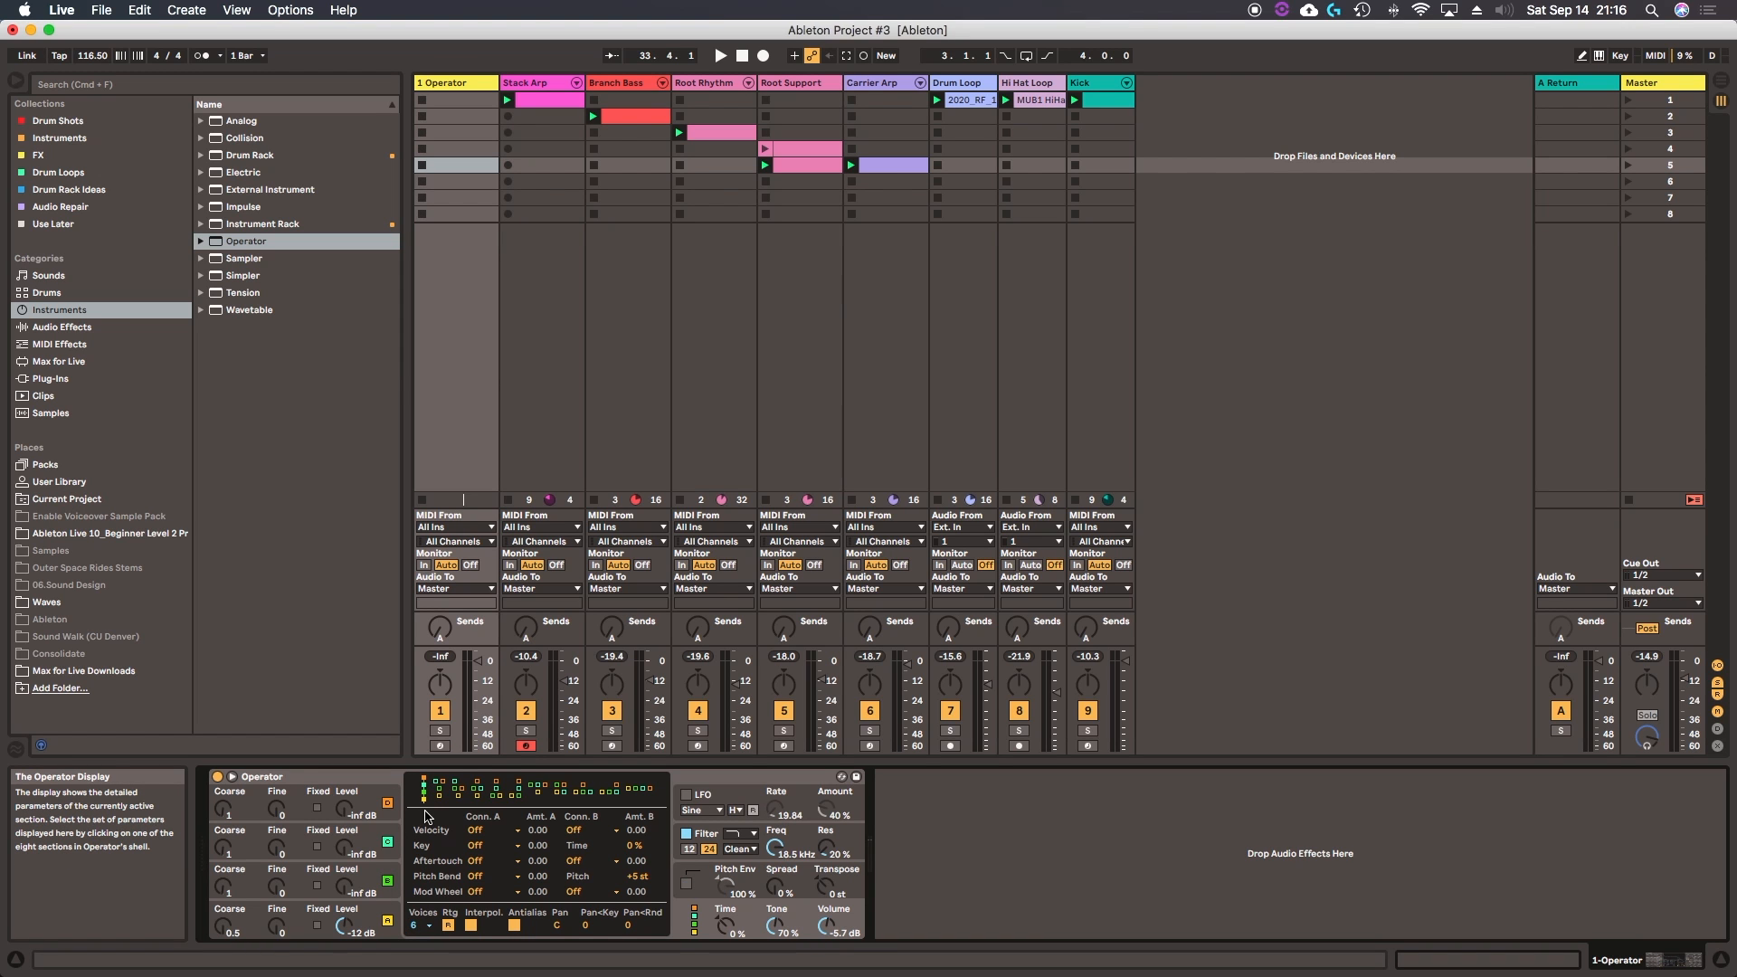
left_click(373, 922)
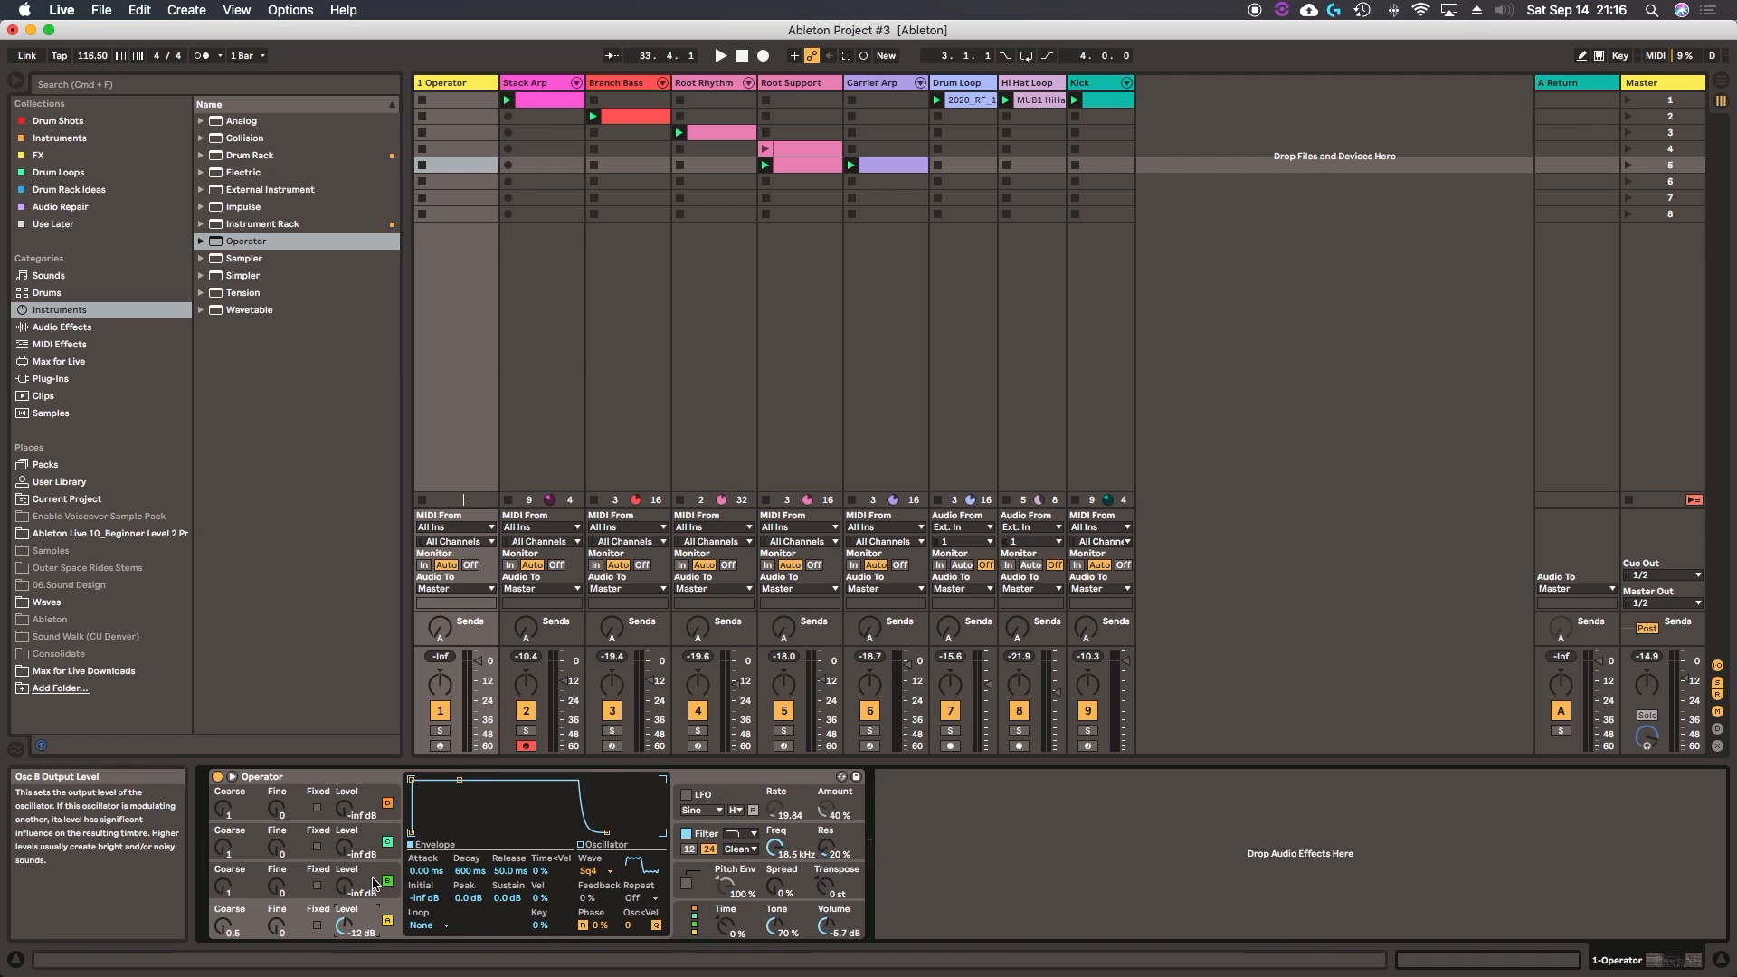
left_click(374, 883)
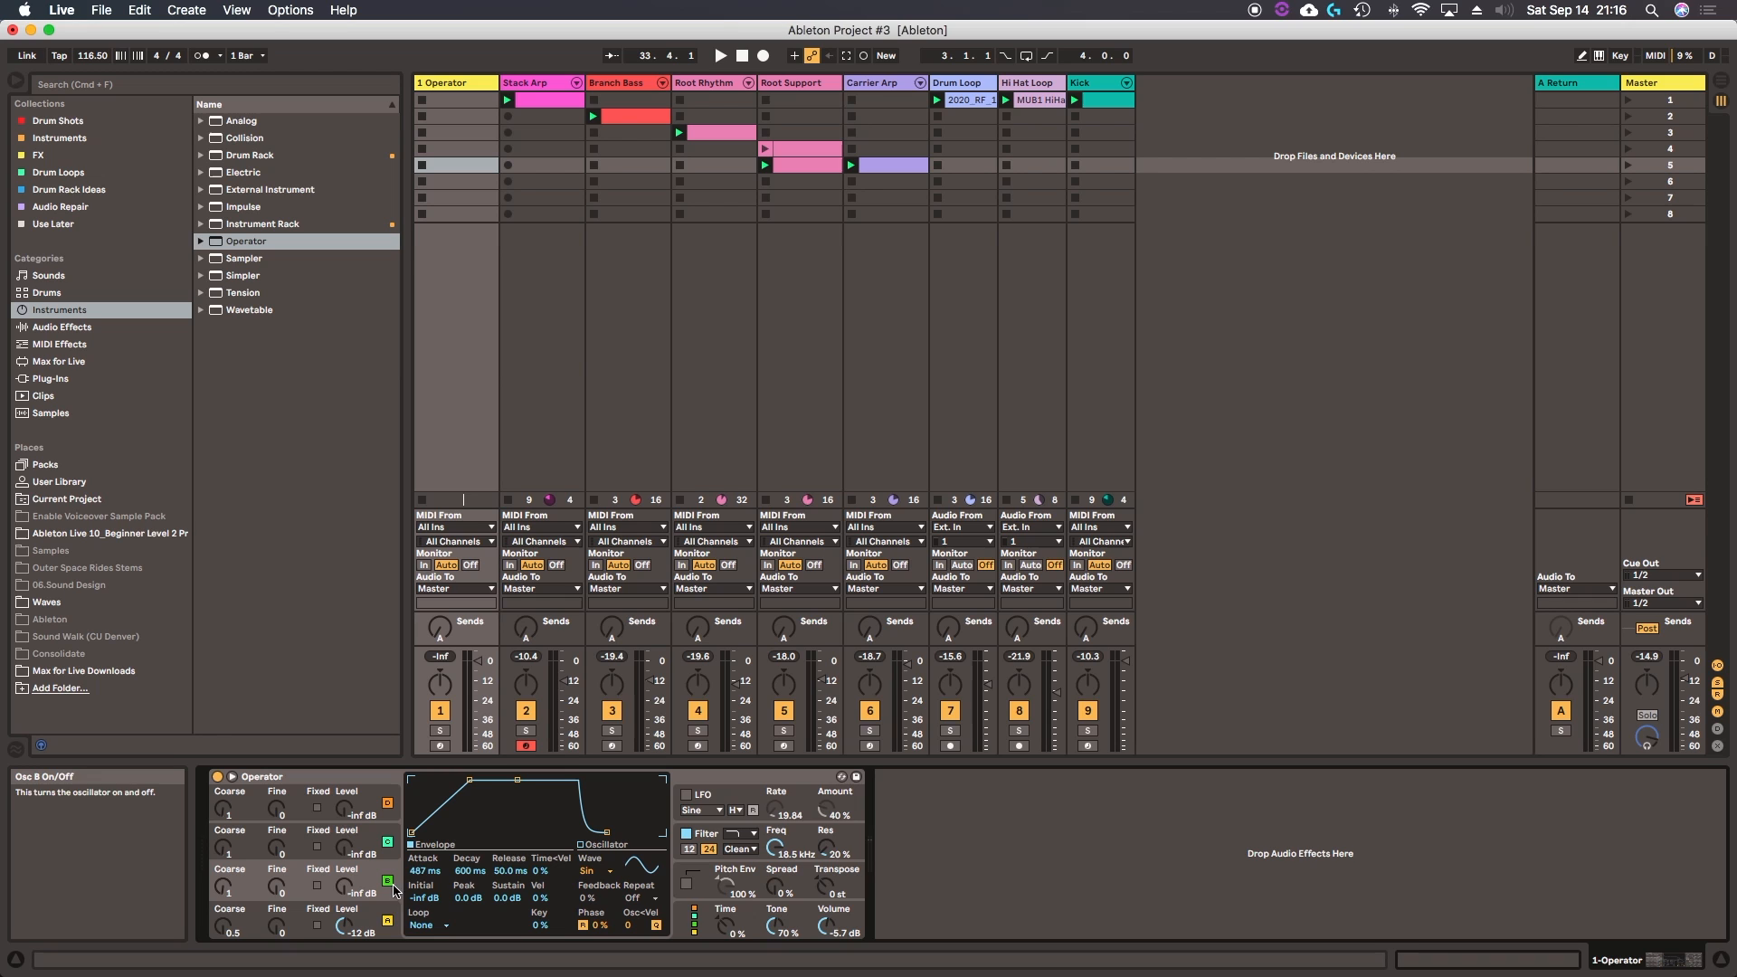
left_click(690, 921)
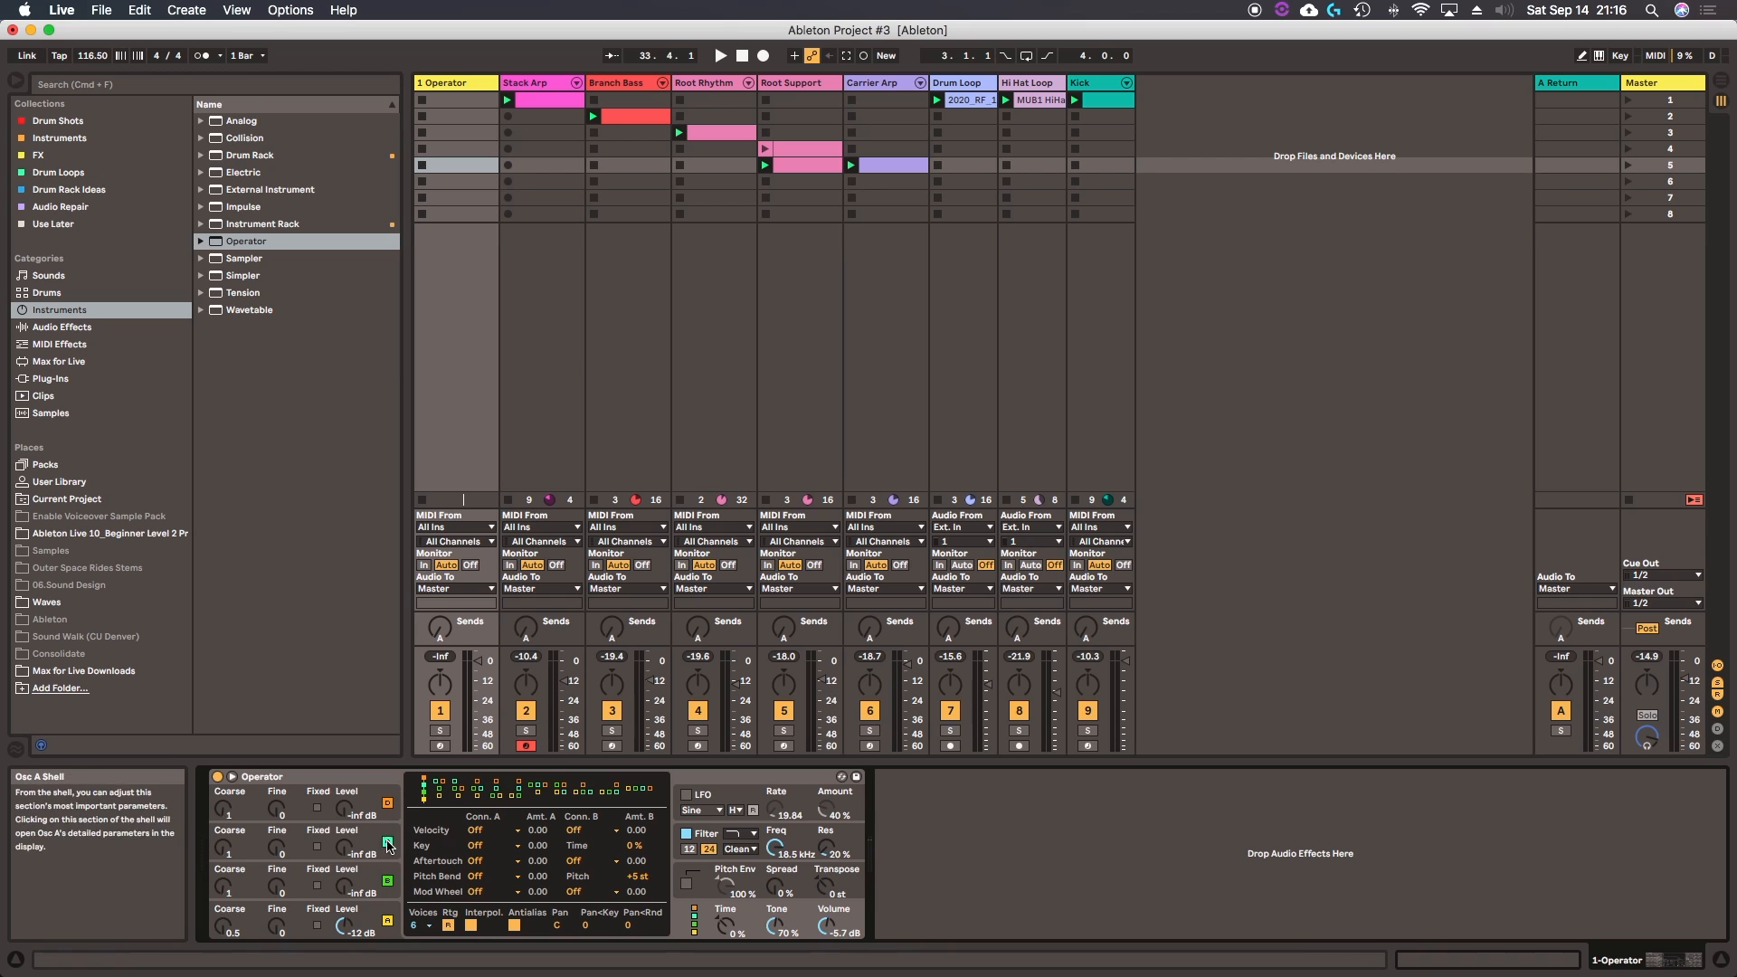
left_click(394, 897)
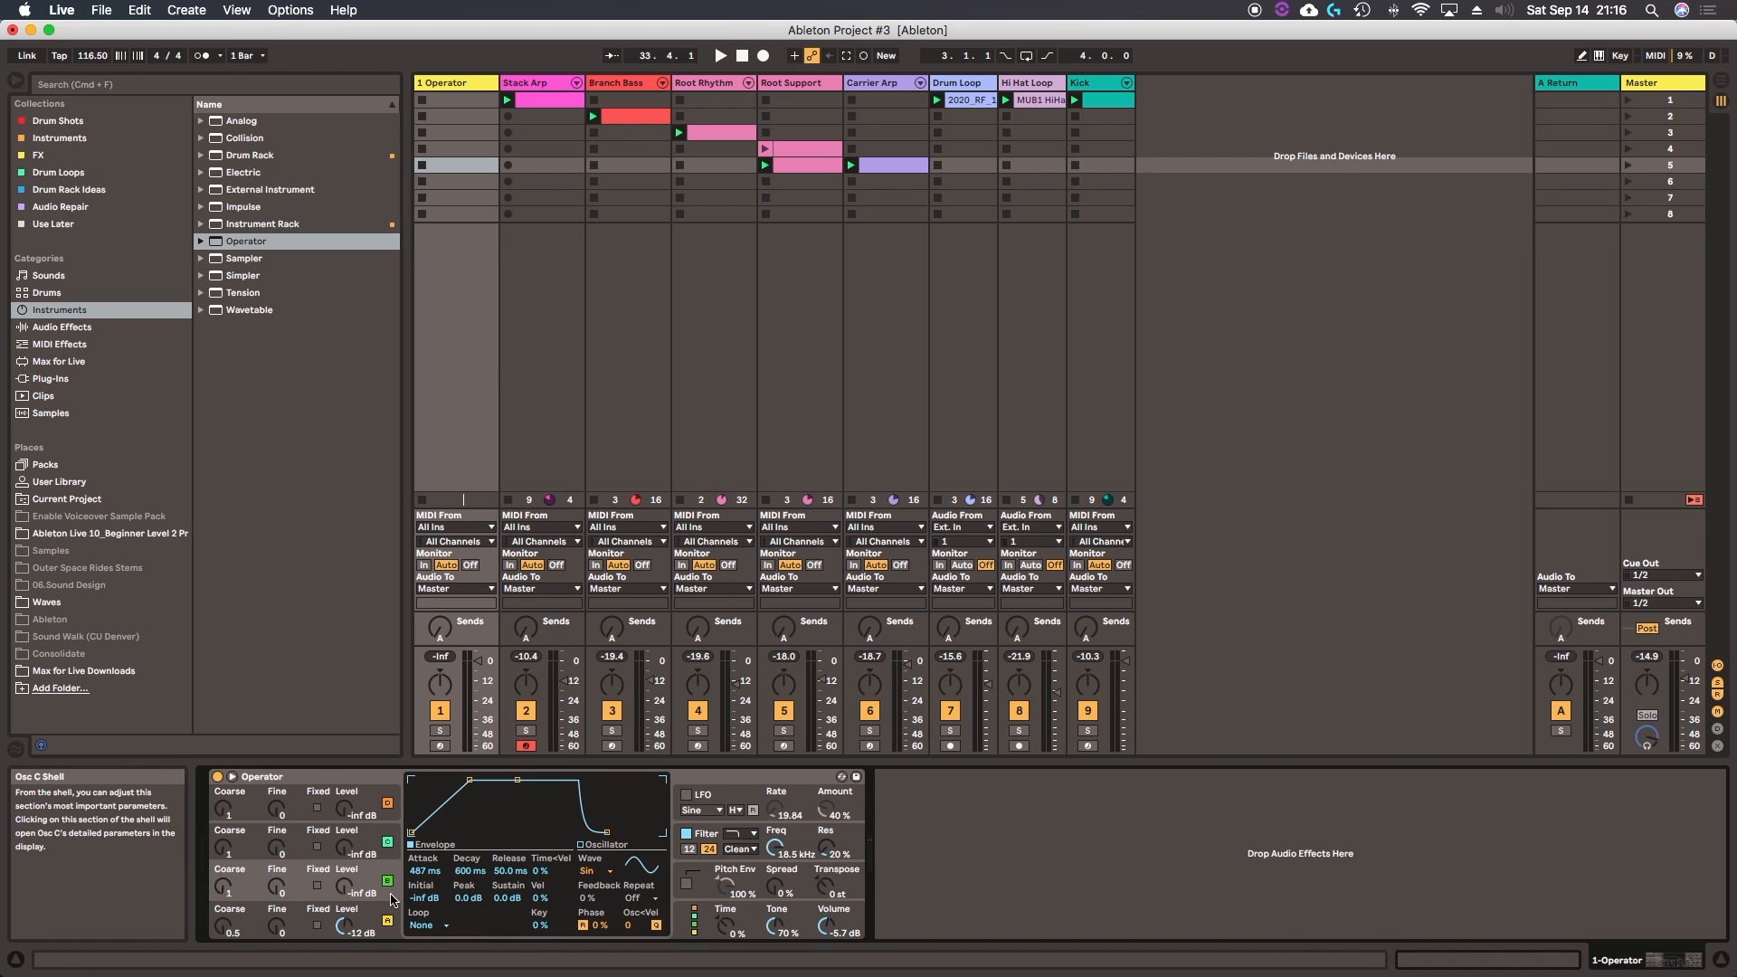
Step: Arm the Operator track and raise oscillator B's level to about -16 dB and slightly beyond
left_click(440, 745)
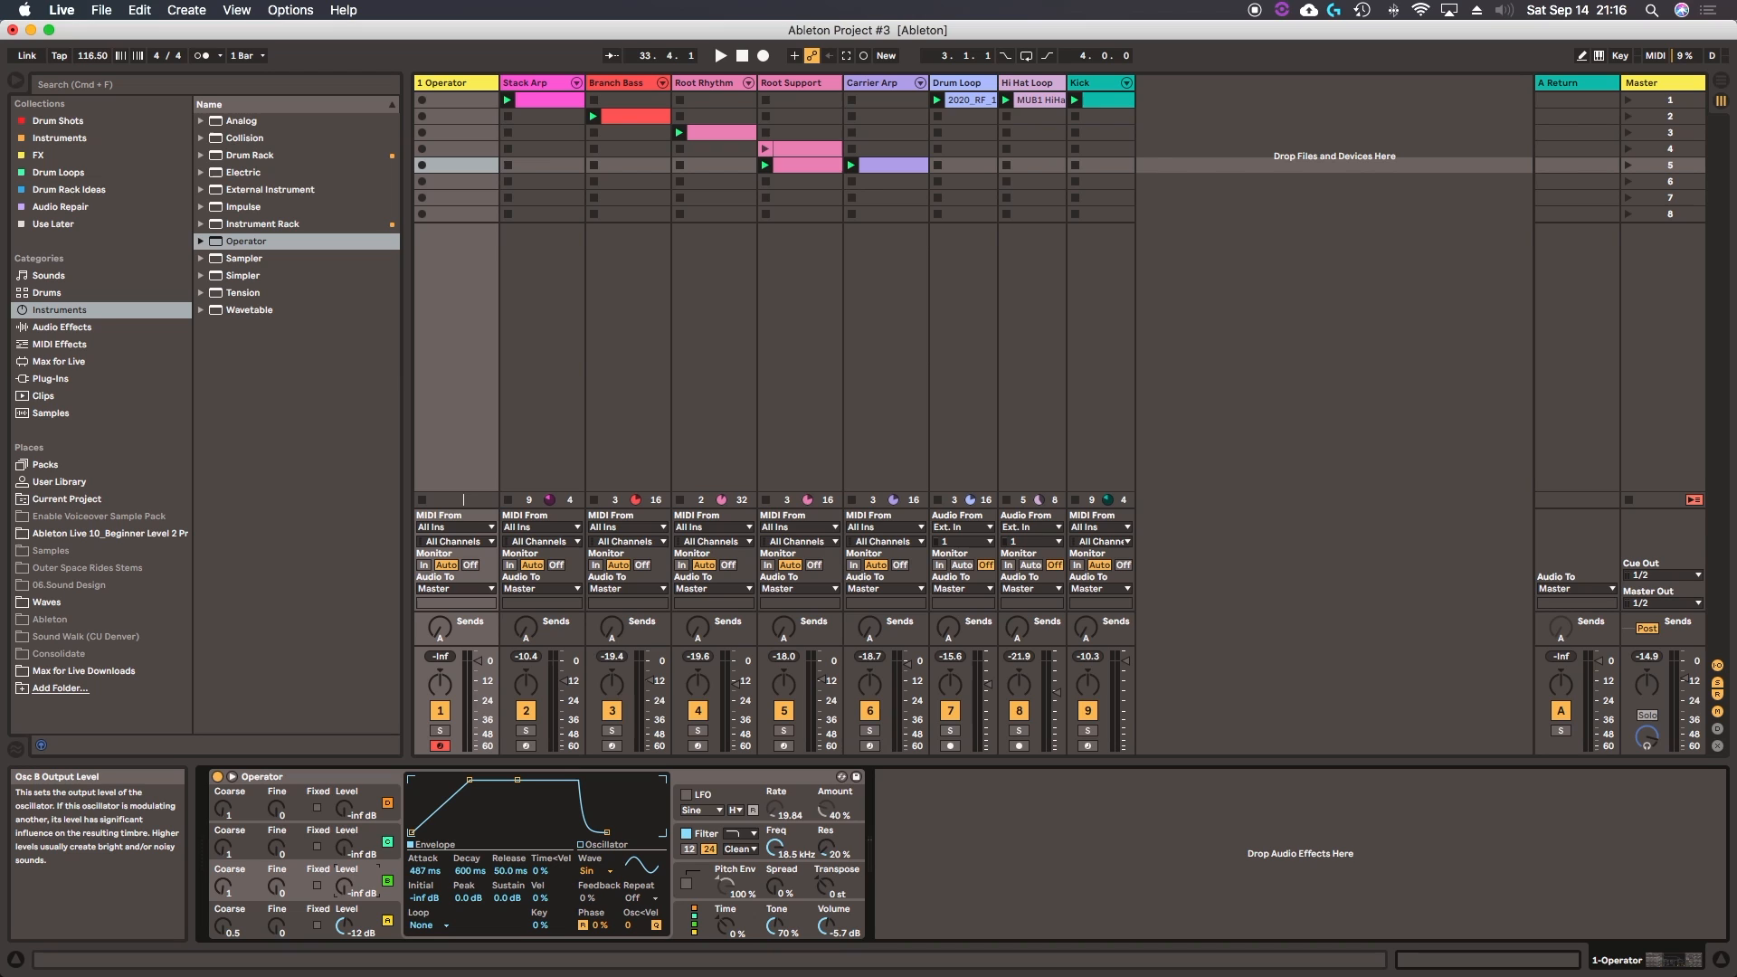
left_click_drag(345, 888, 344, 883)
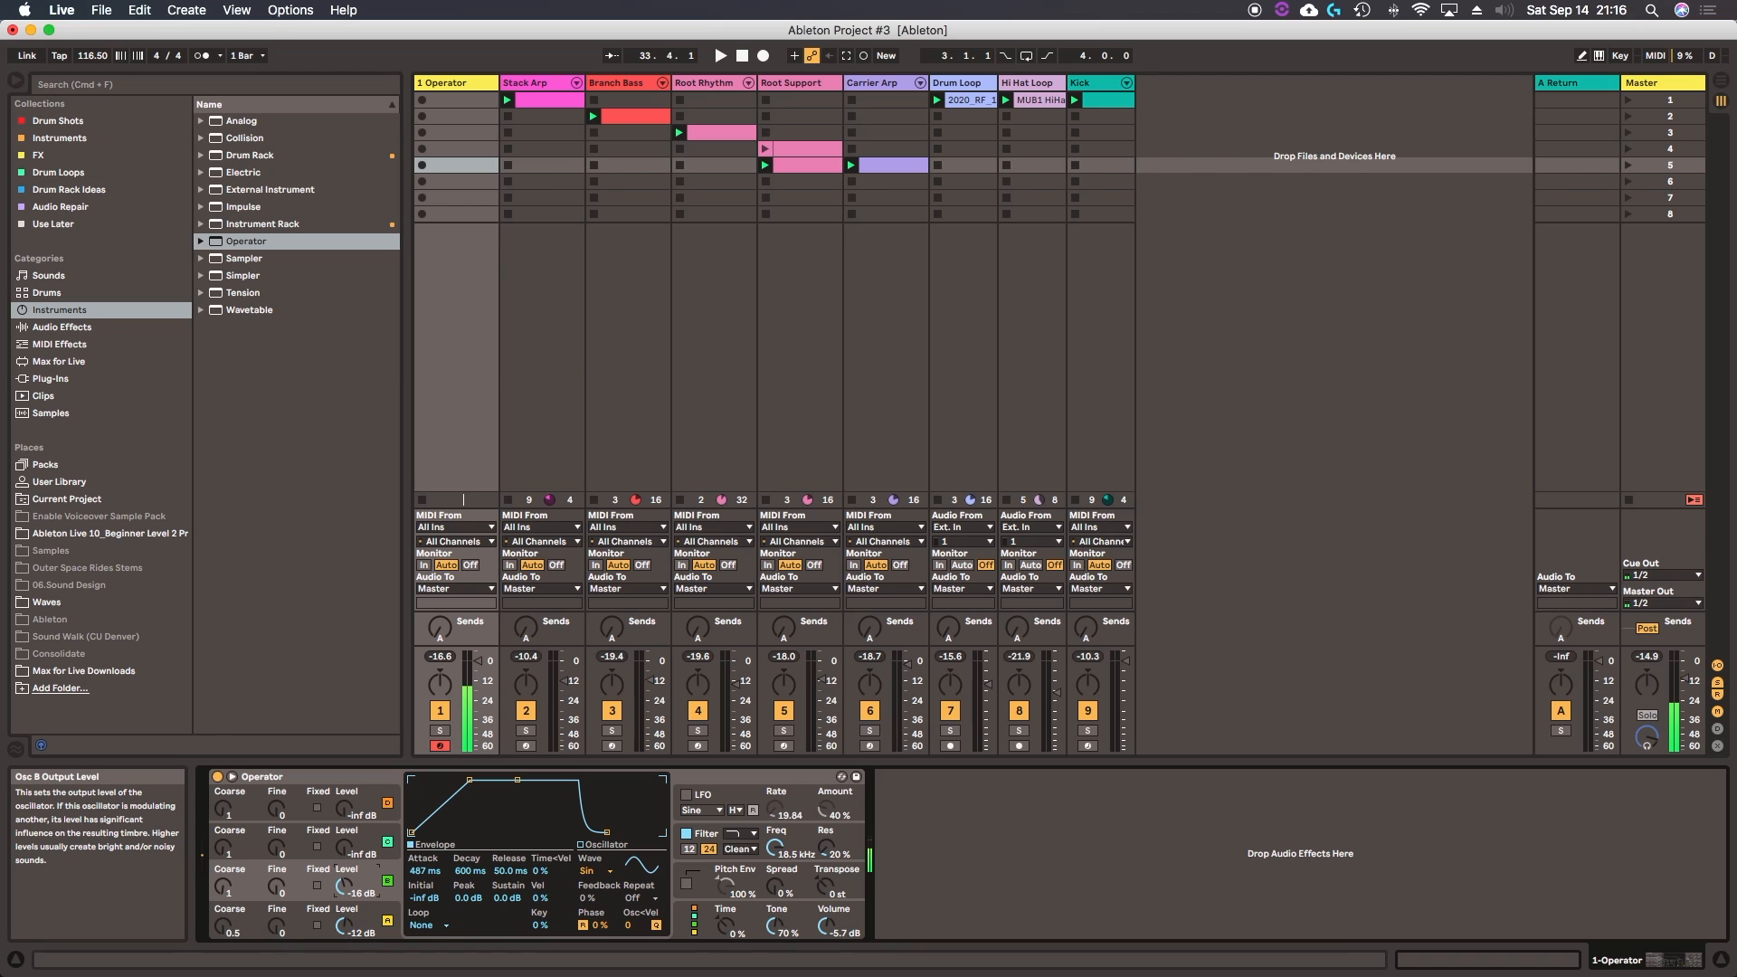
left_click_drag(344, 883, 345, 881)
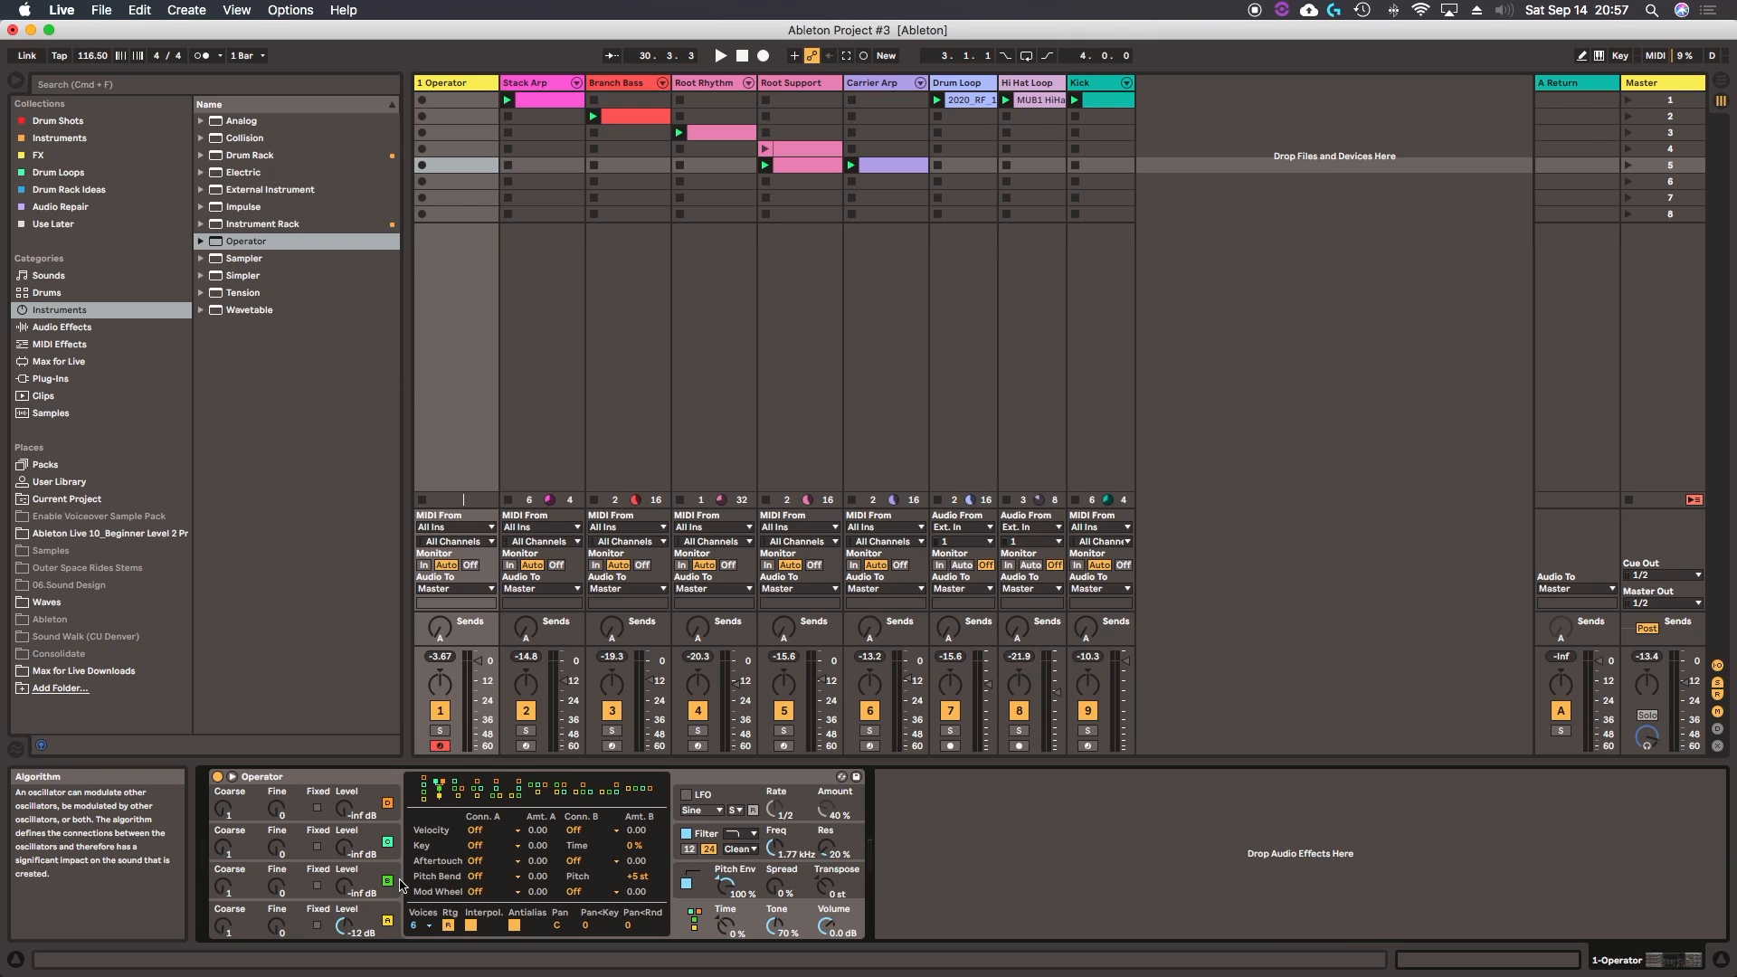
Step: Try several of Operator's algorithms, ending on the one with all four oscillators side by side
left_click(460, 787)
left_click(496, 792)
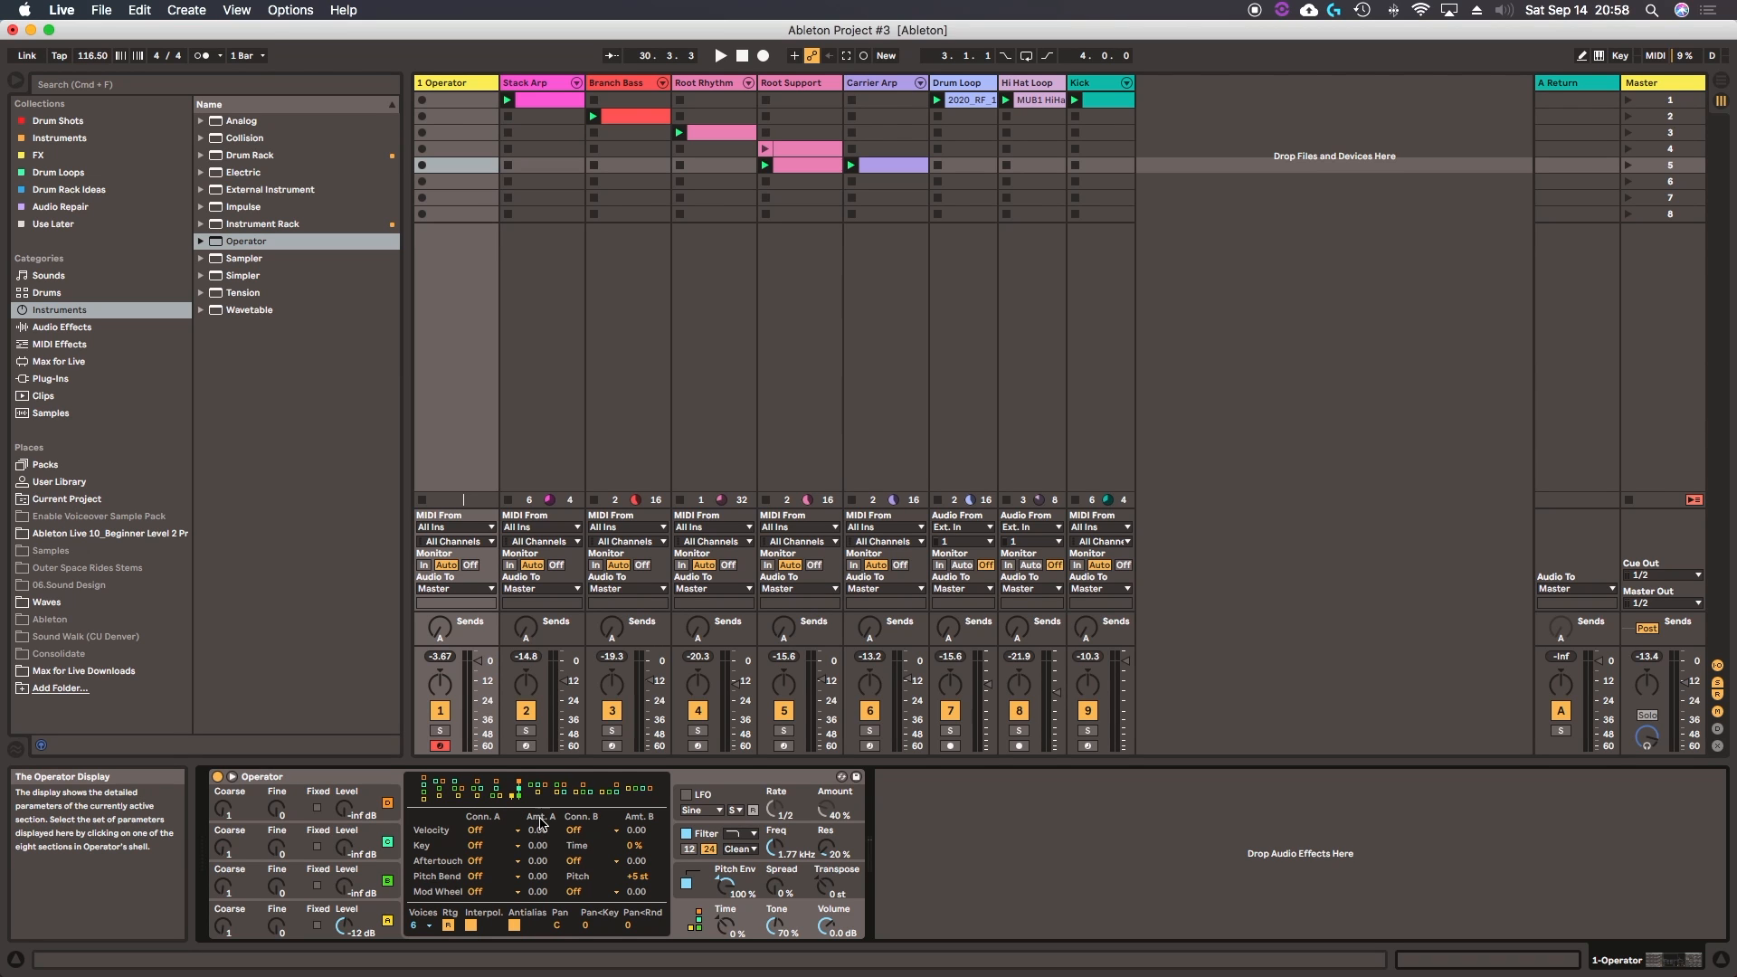
left_click(639, 792)
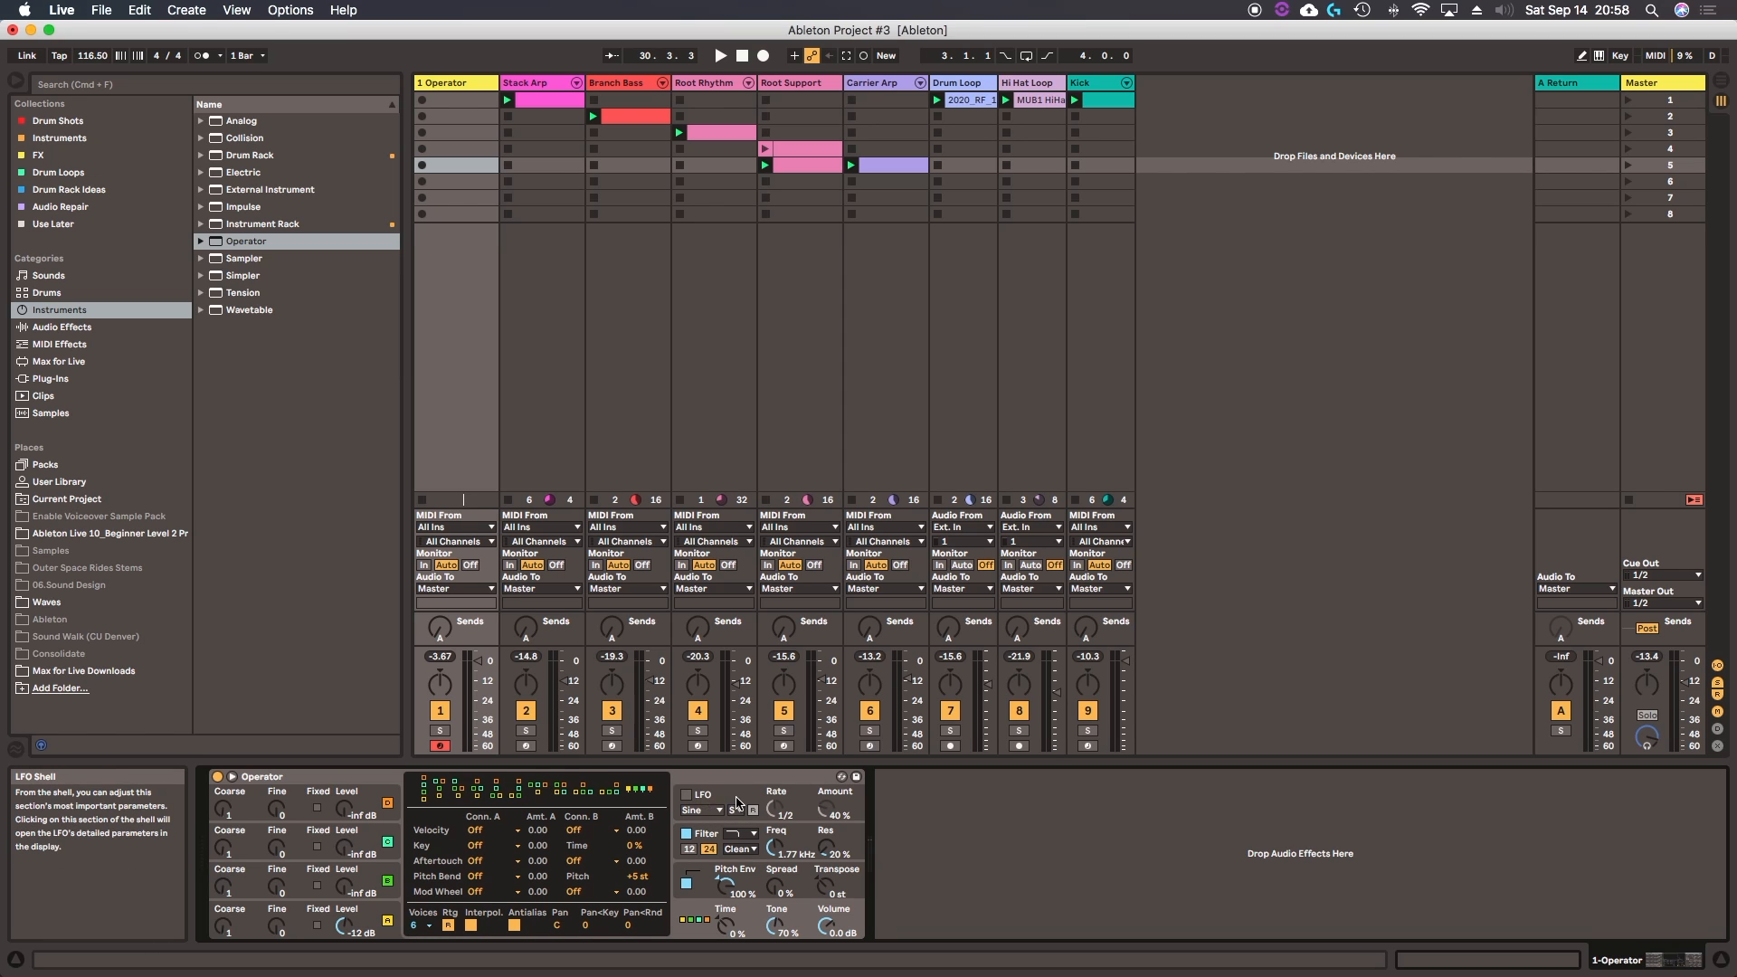
Step: Show Operator's LFO settings and set the LFO range to High
left_click(738, 802)
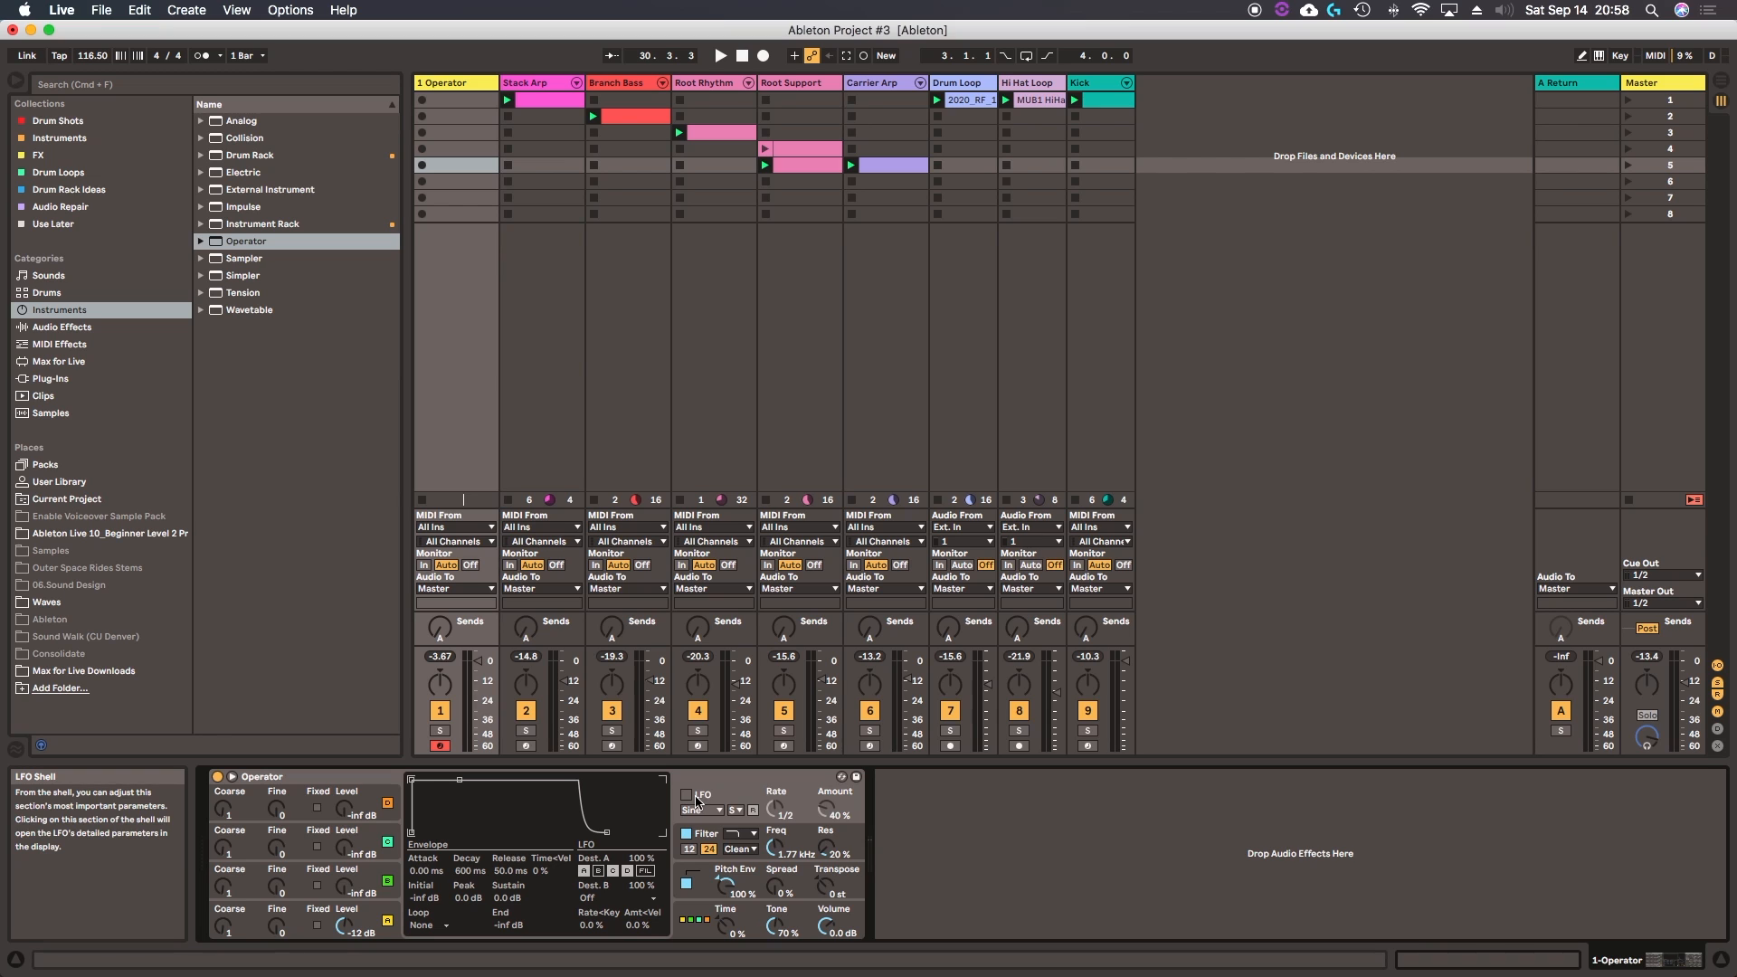
left_click(735, 809)
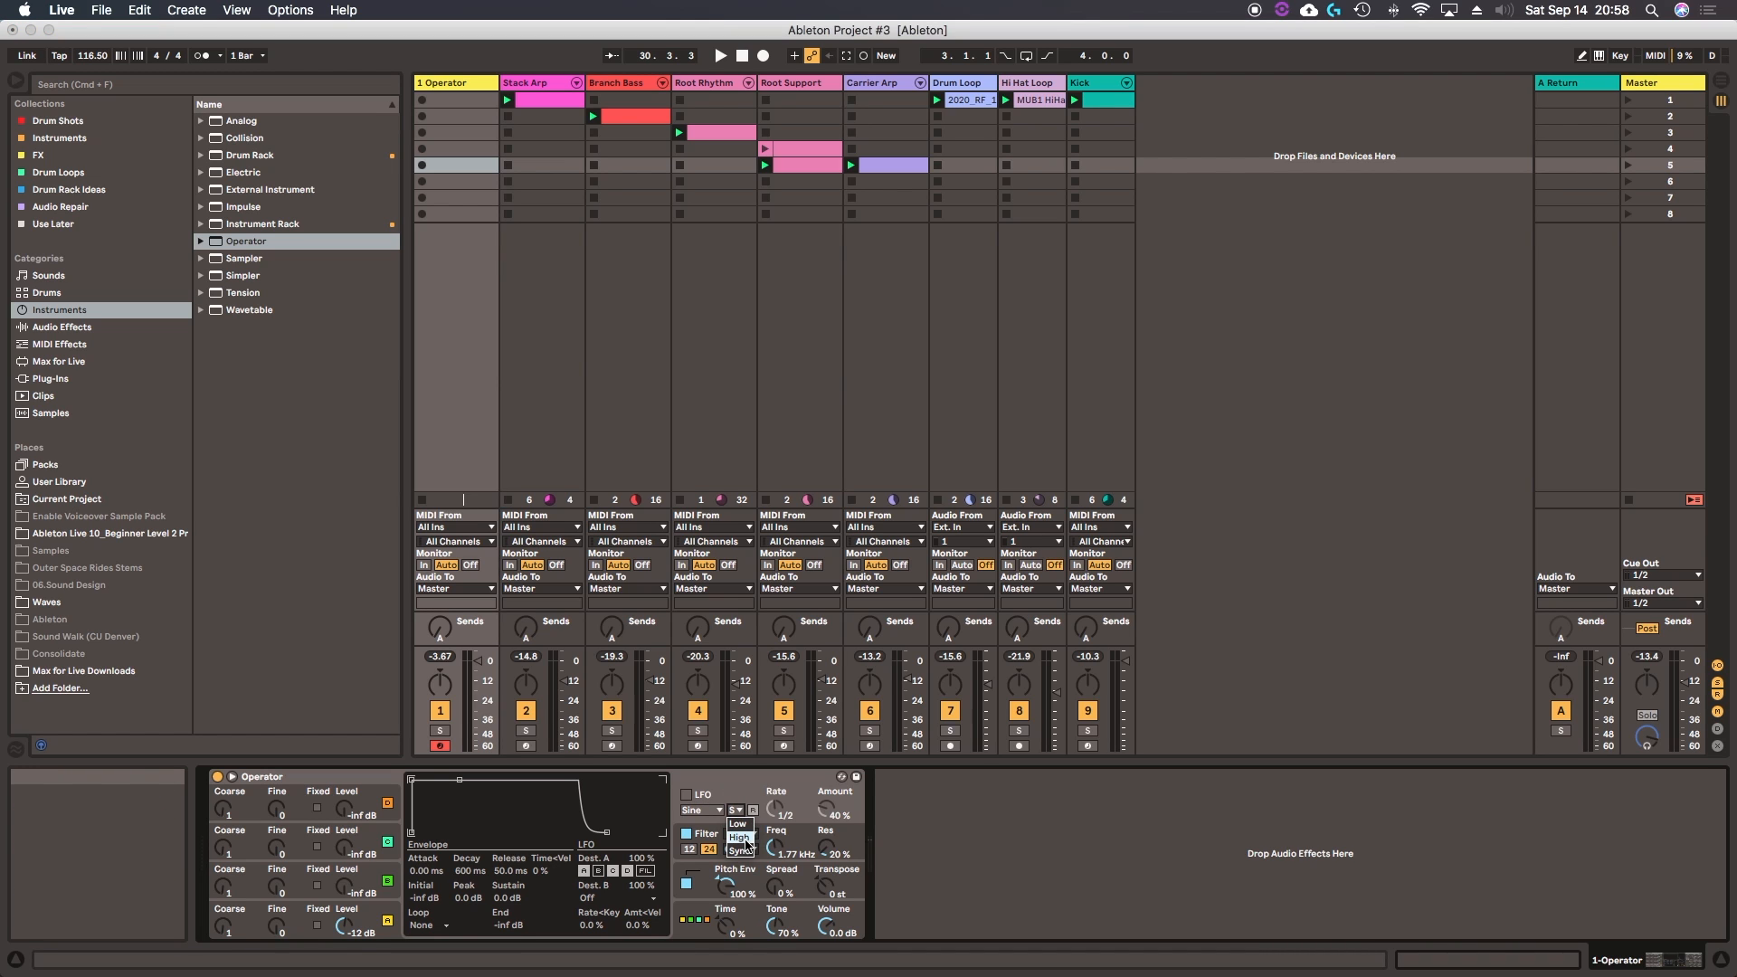
left_click(741, 837)
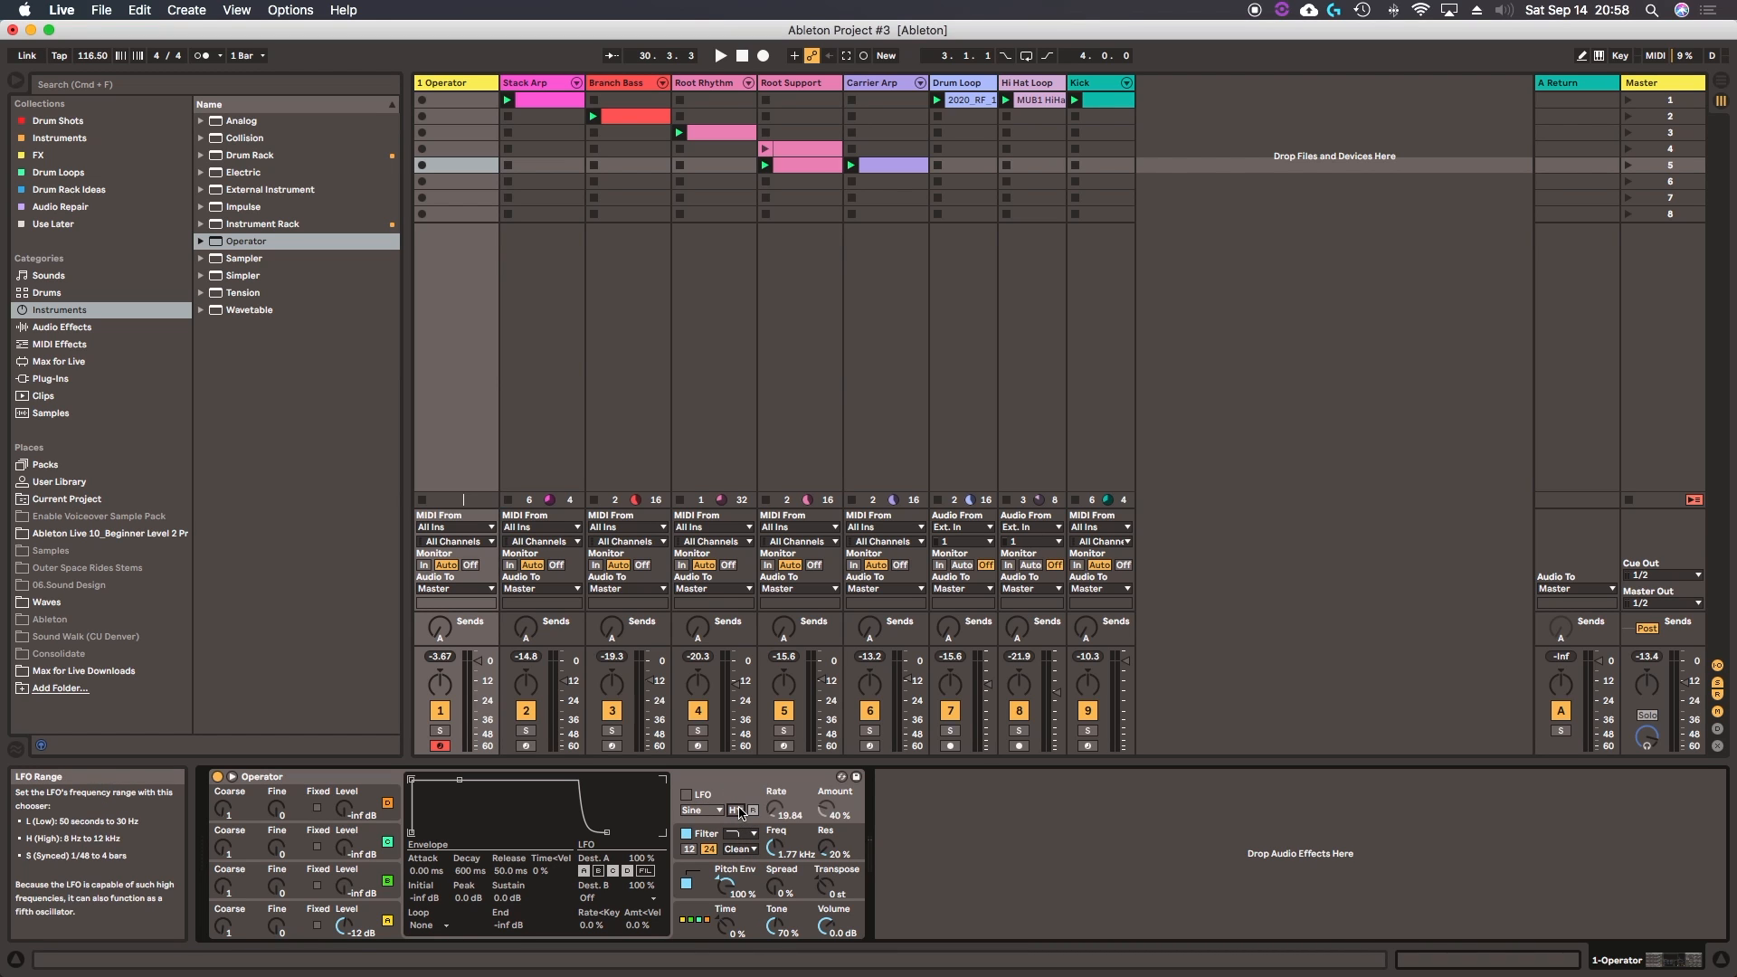
Step: Show oscillator A's envelope and turn off the pitch envelope
left_click(365, 921)
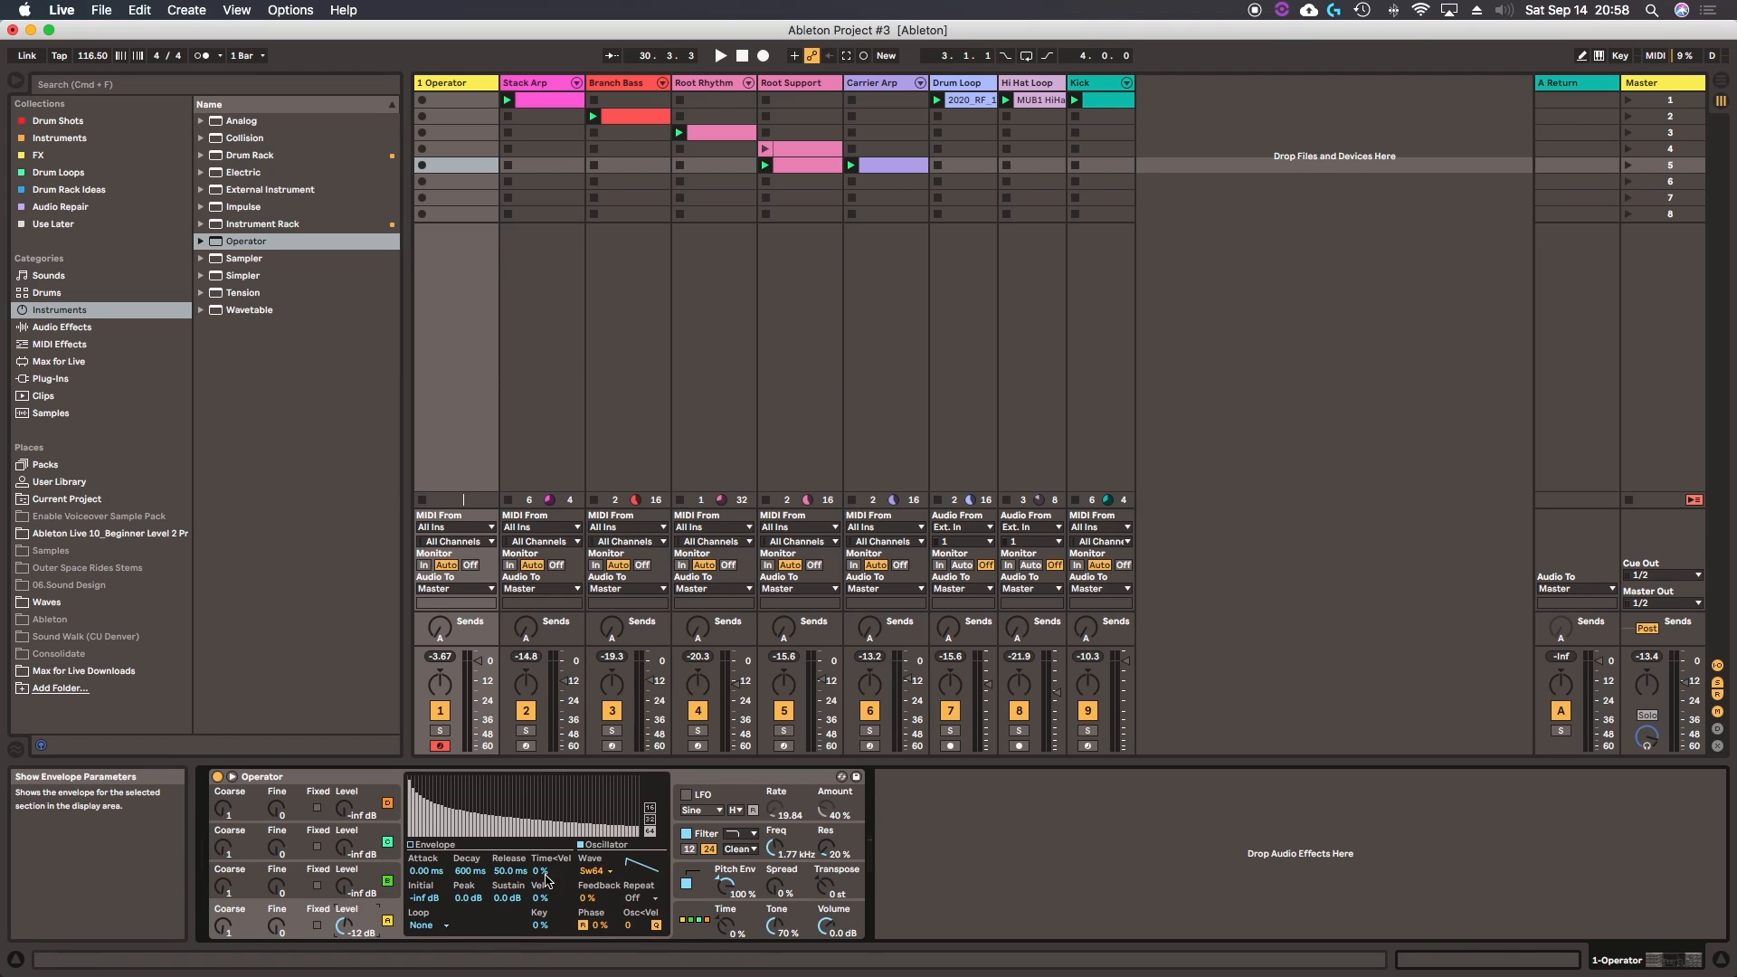
left_click(440, 847)
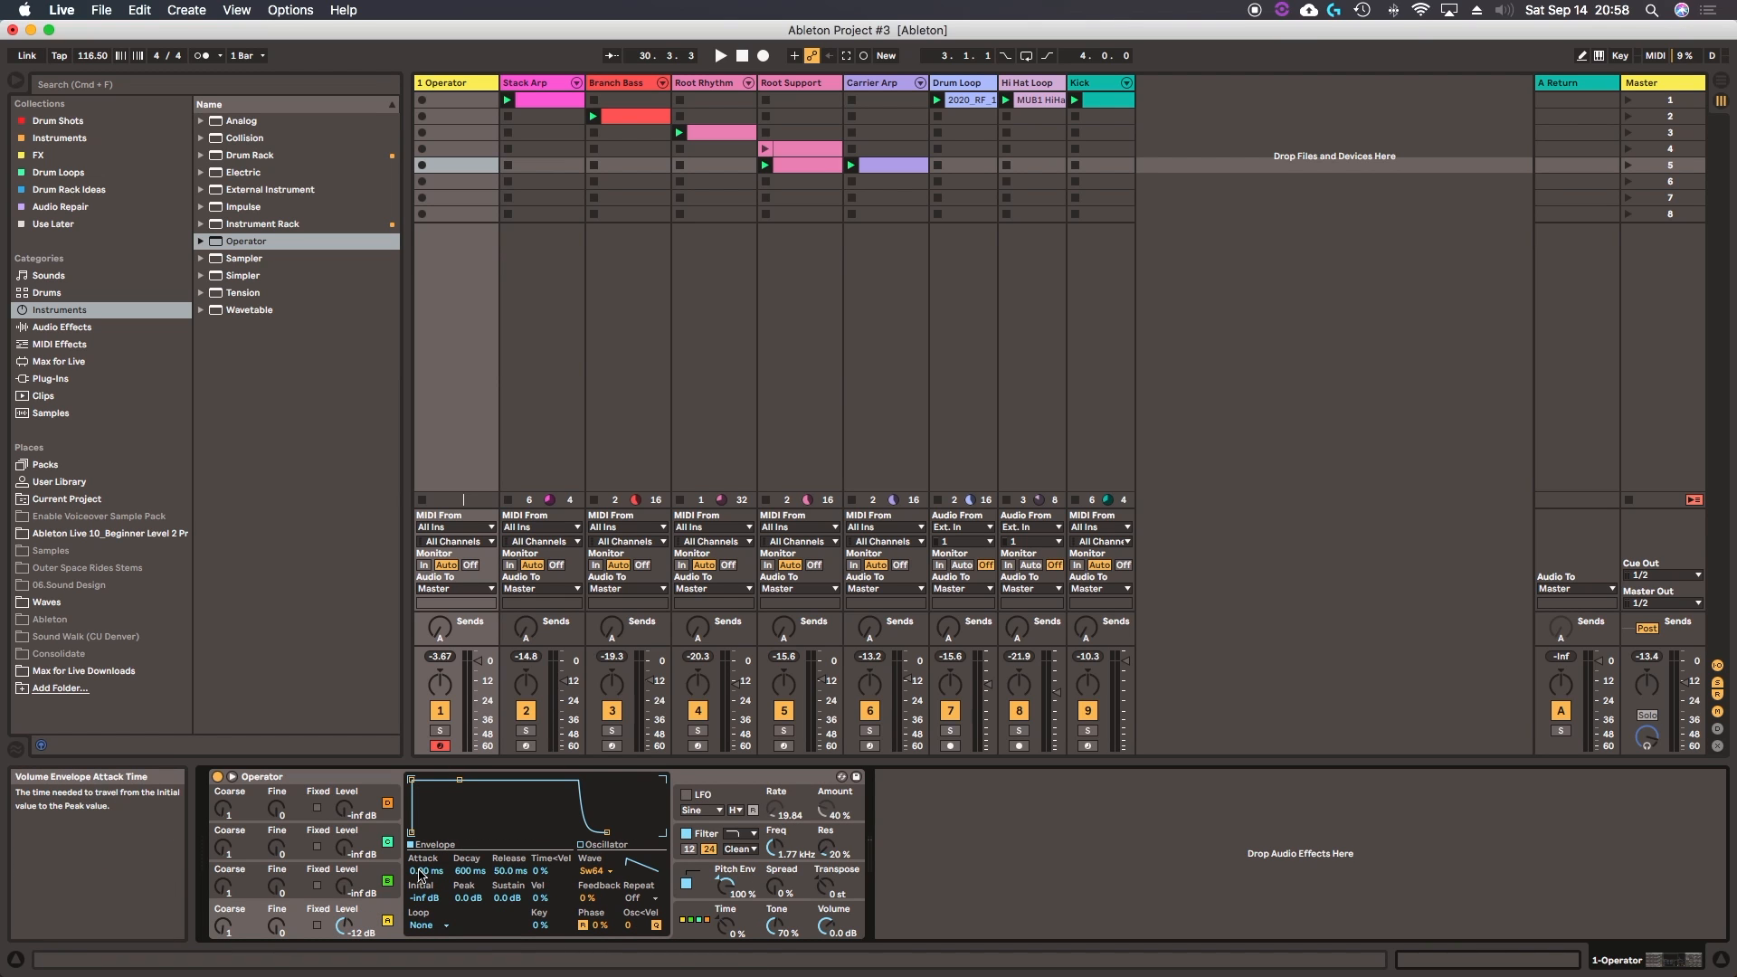
left_click(688, 886)
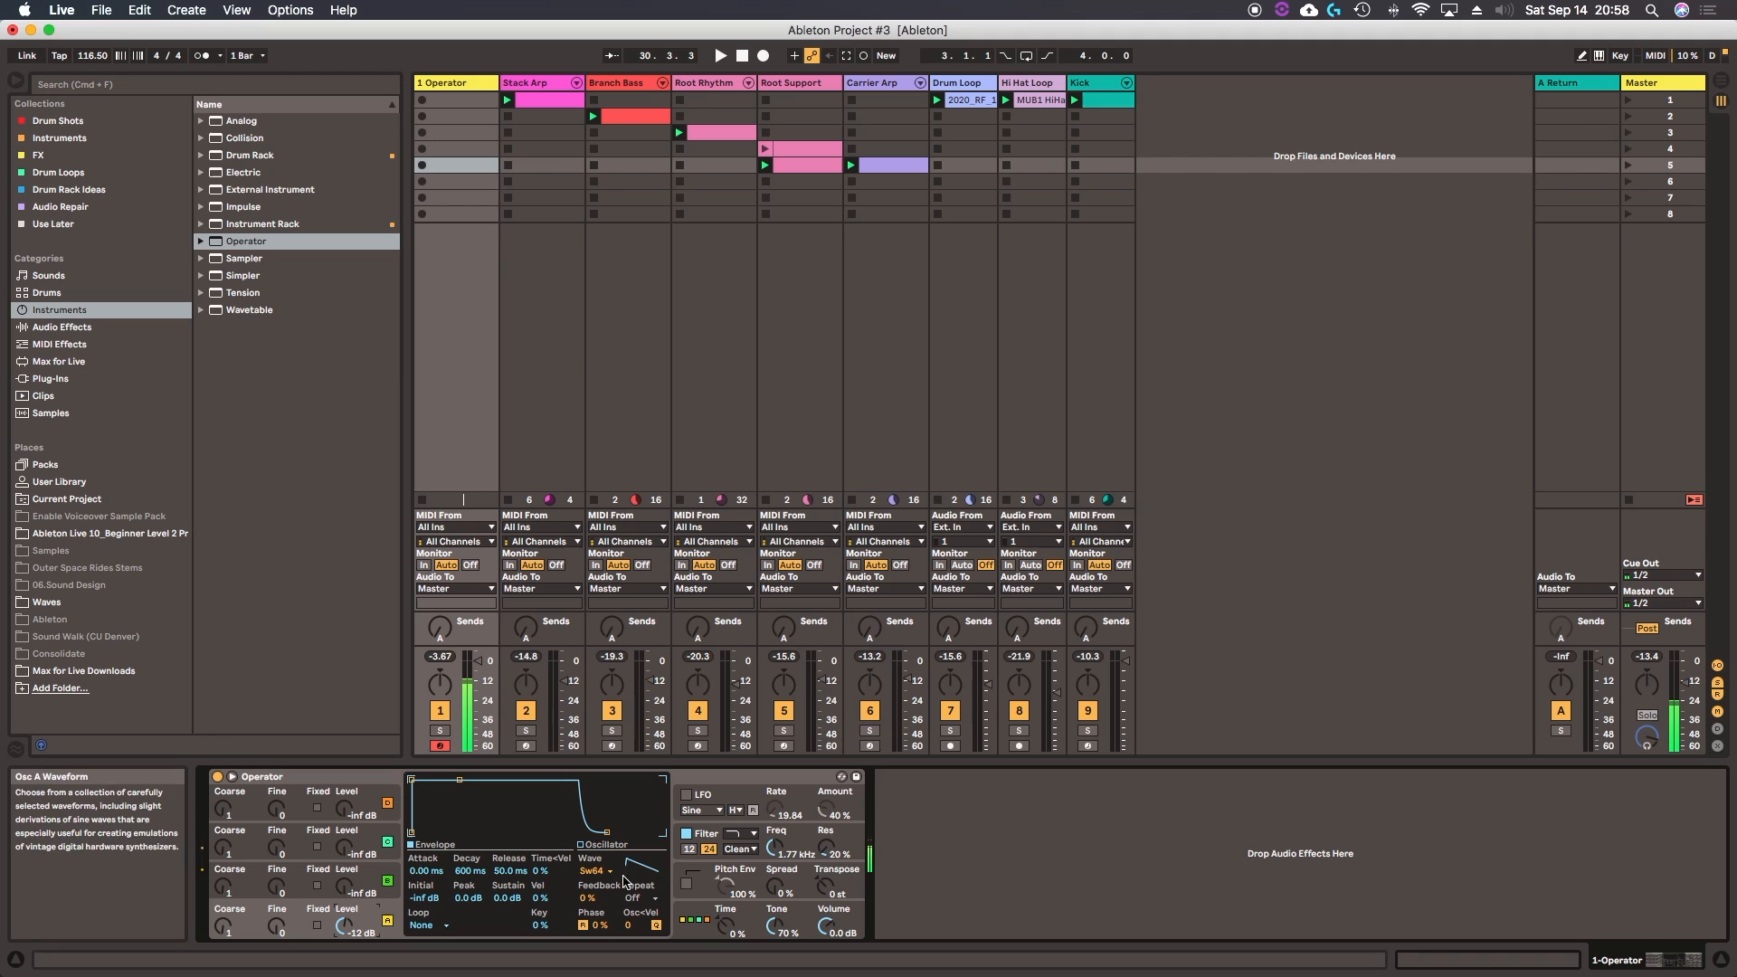
Step: Raise oscillator B's level to about -9.4 dB and select the algorithm that stacks all four oscillators in one column
left_click(352, 884)
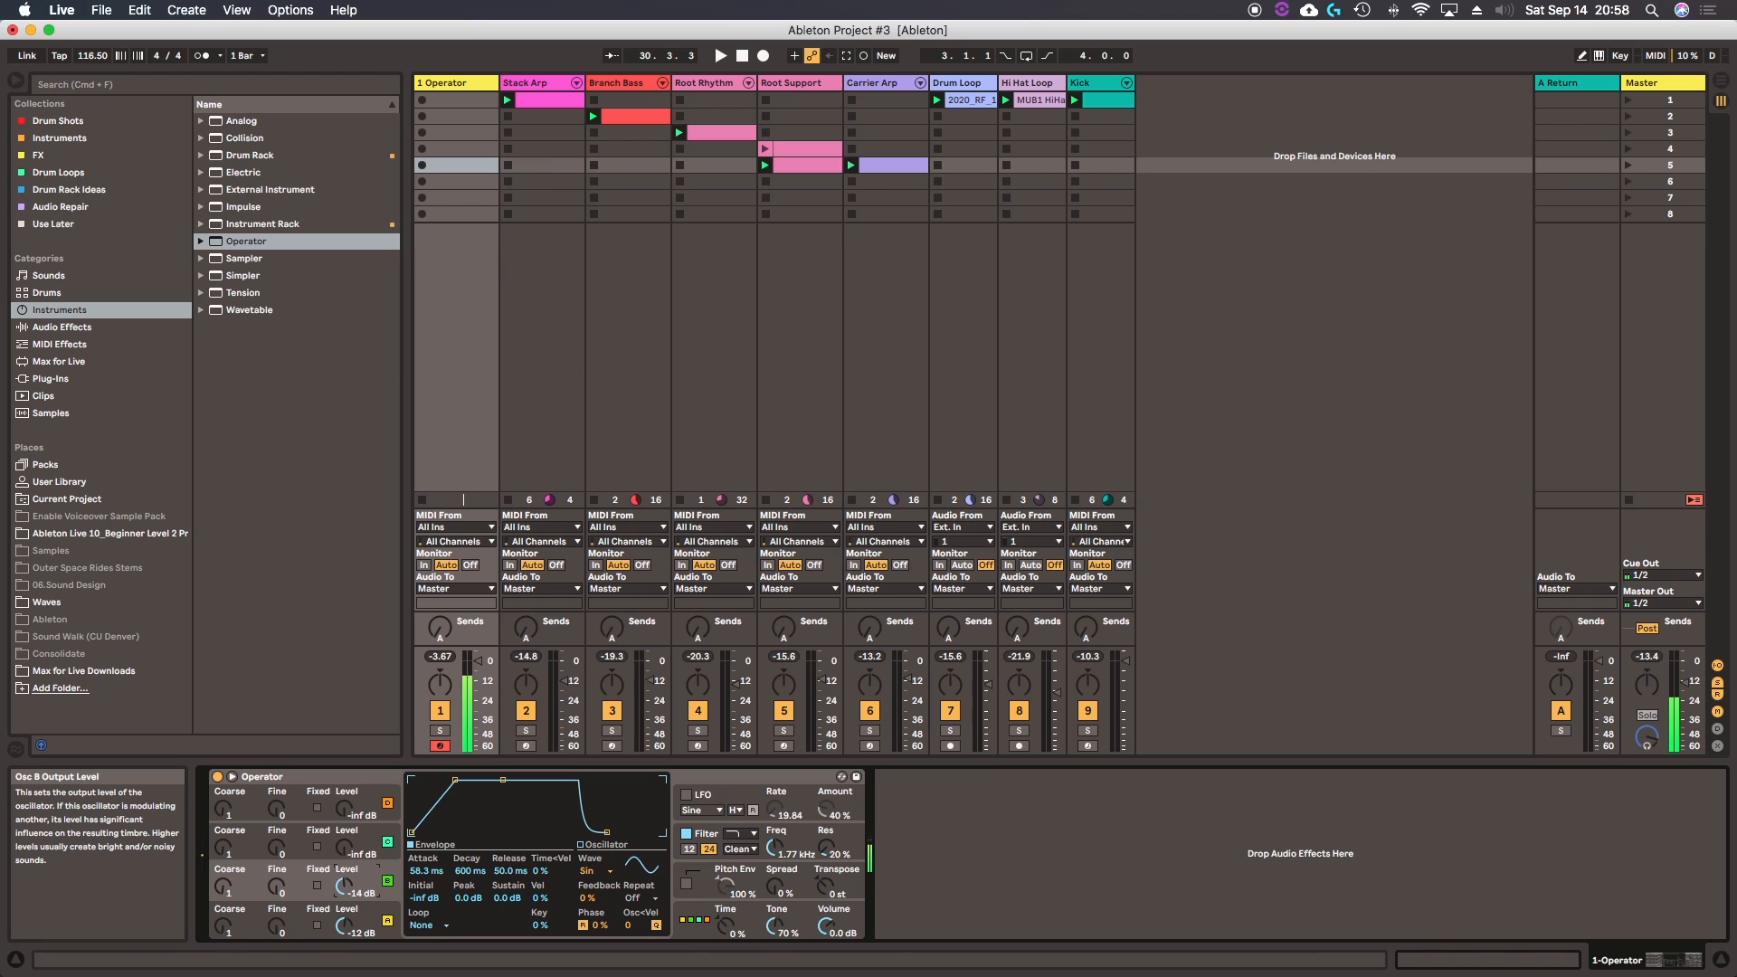
left_click(692, 918)
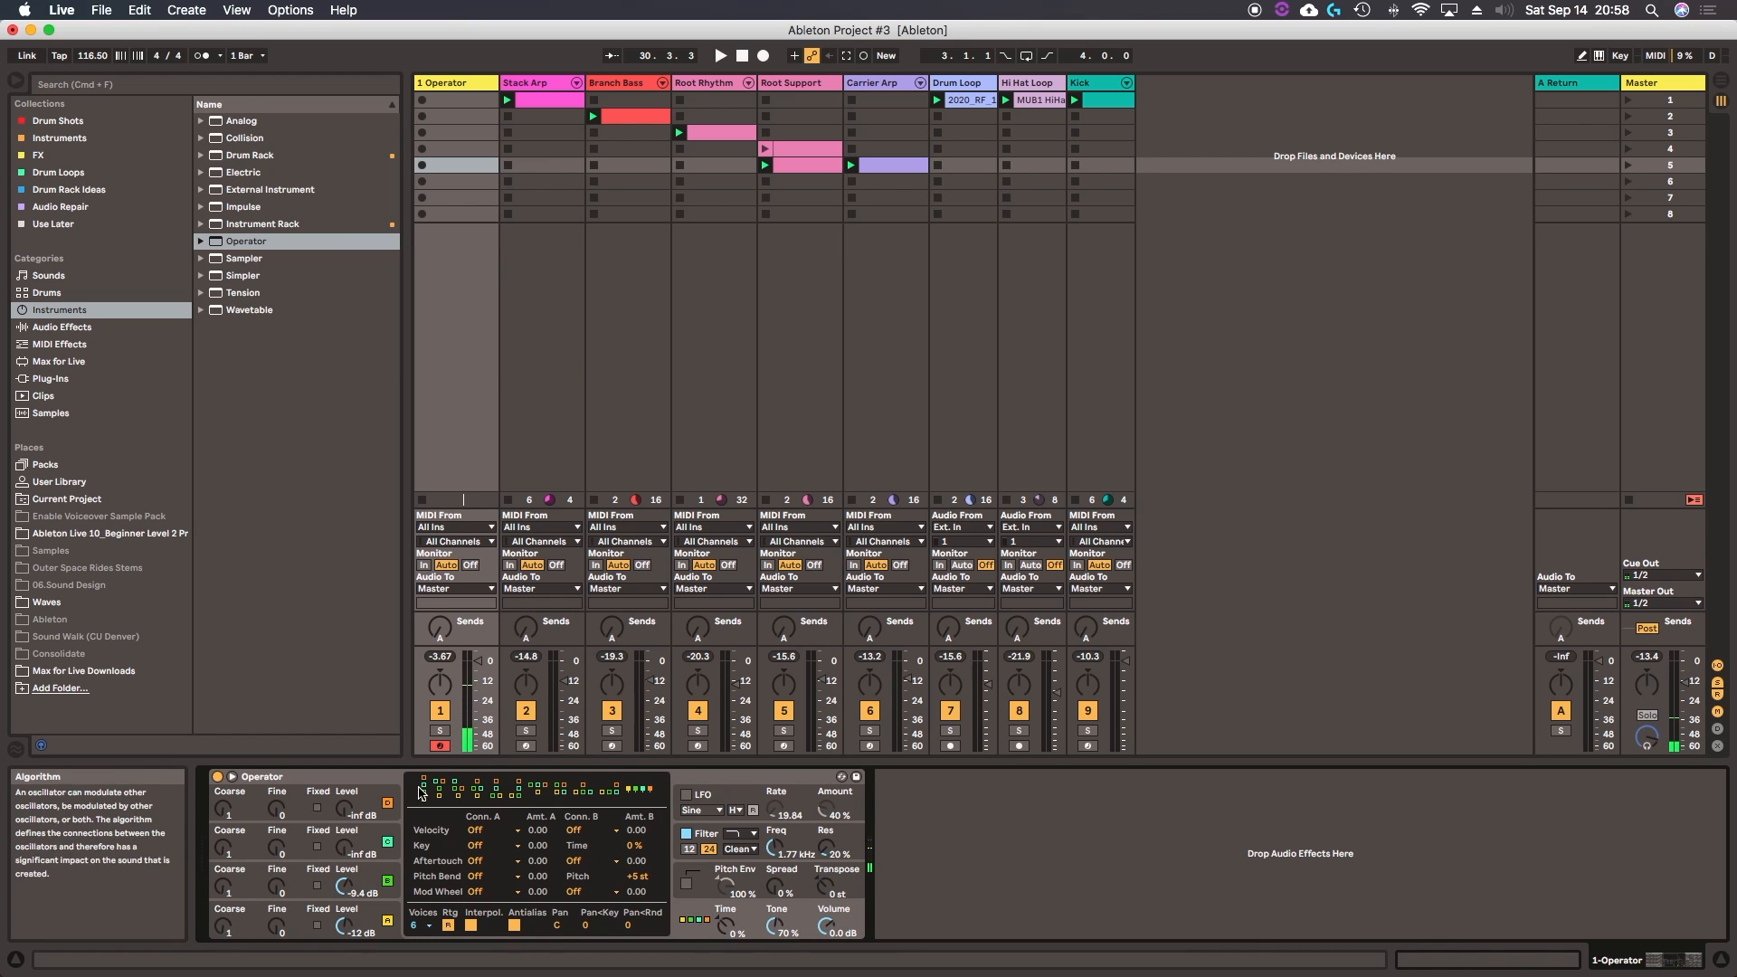
left_click(423, 791)
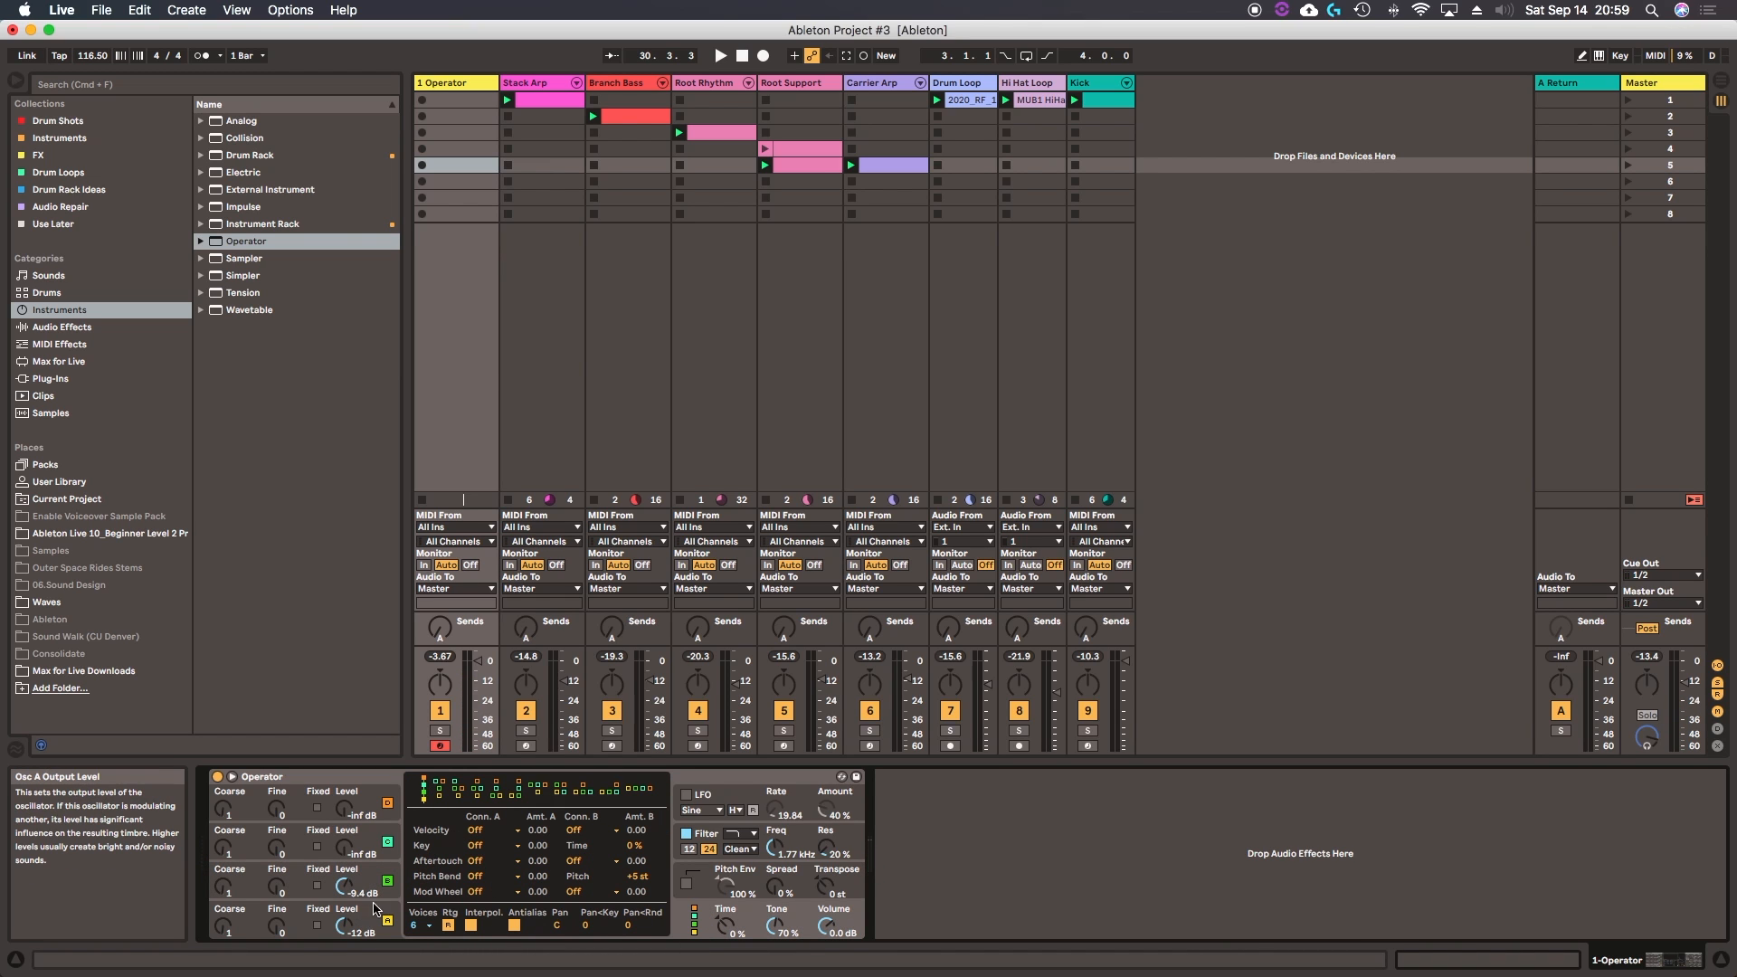
Step: Raise oscillator B's level to about -1.9 dB and open the filter frequency up to 18.5 kHz
left_click(396, 926)
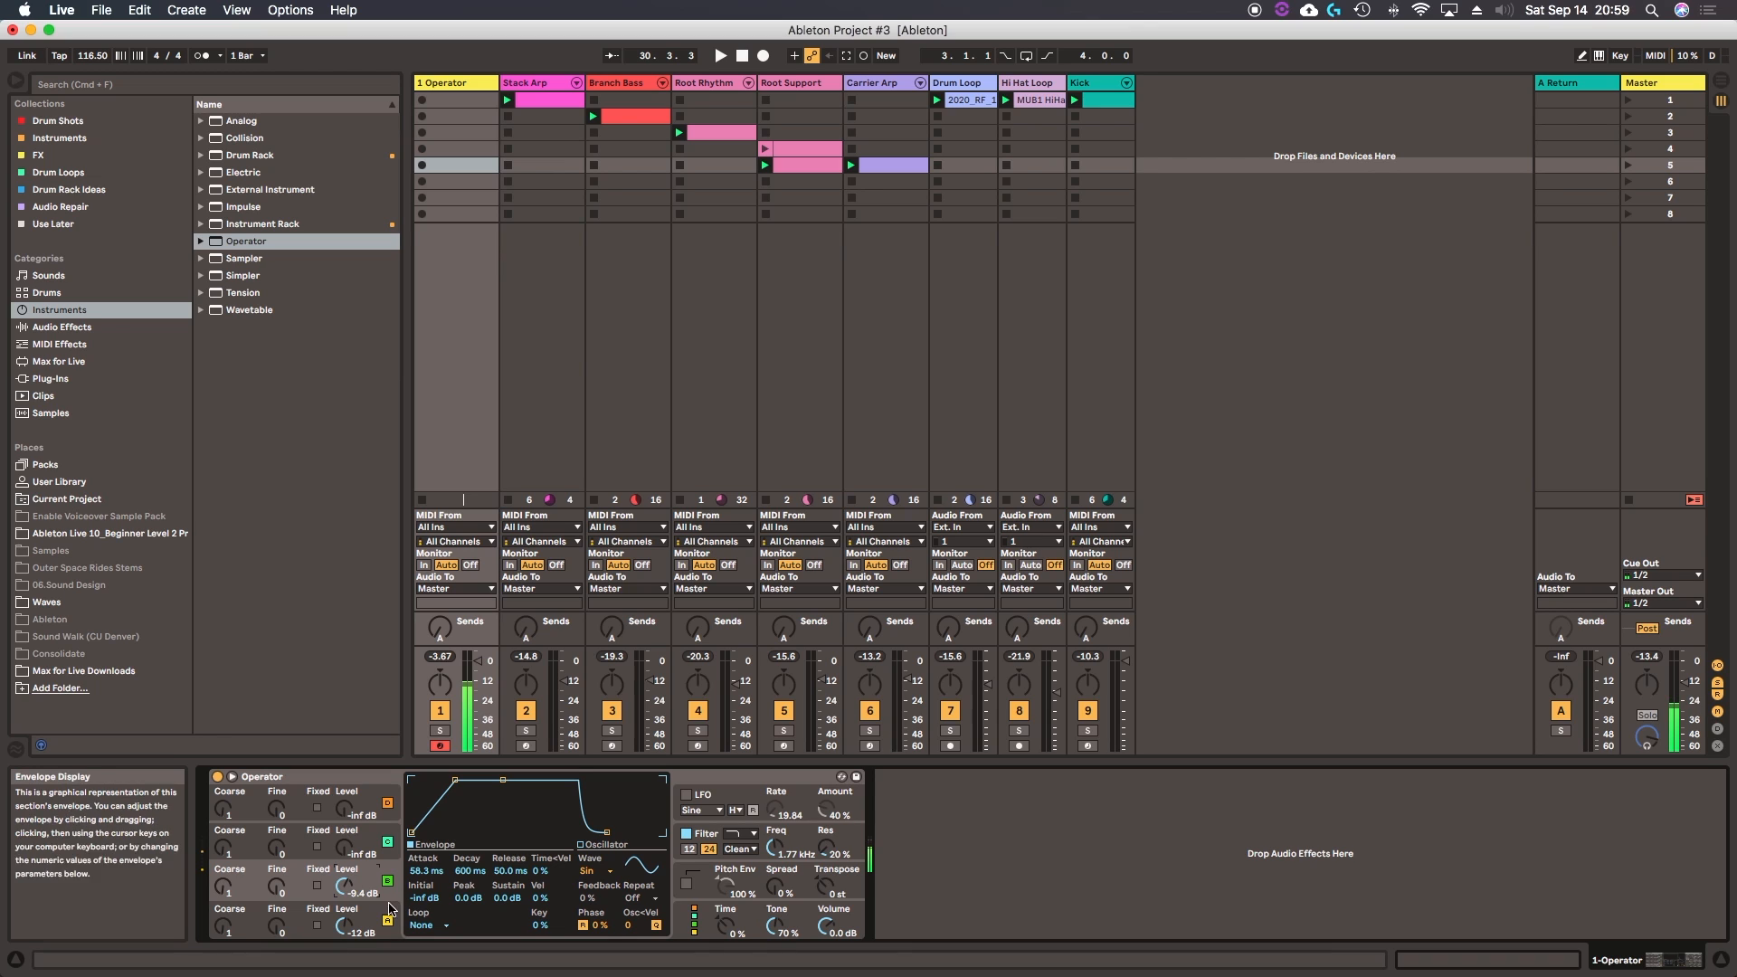
left_click_drag(345, 886, 345, 902)
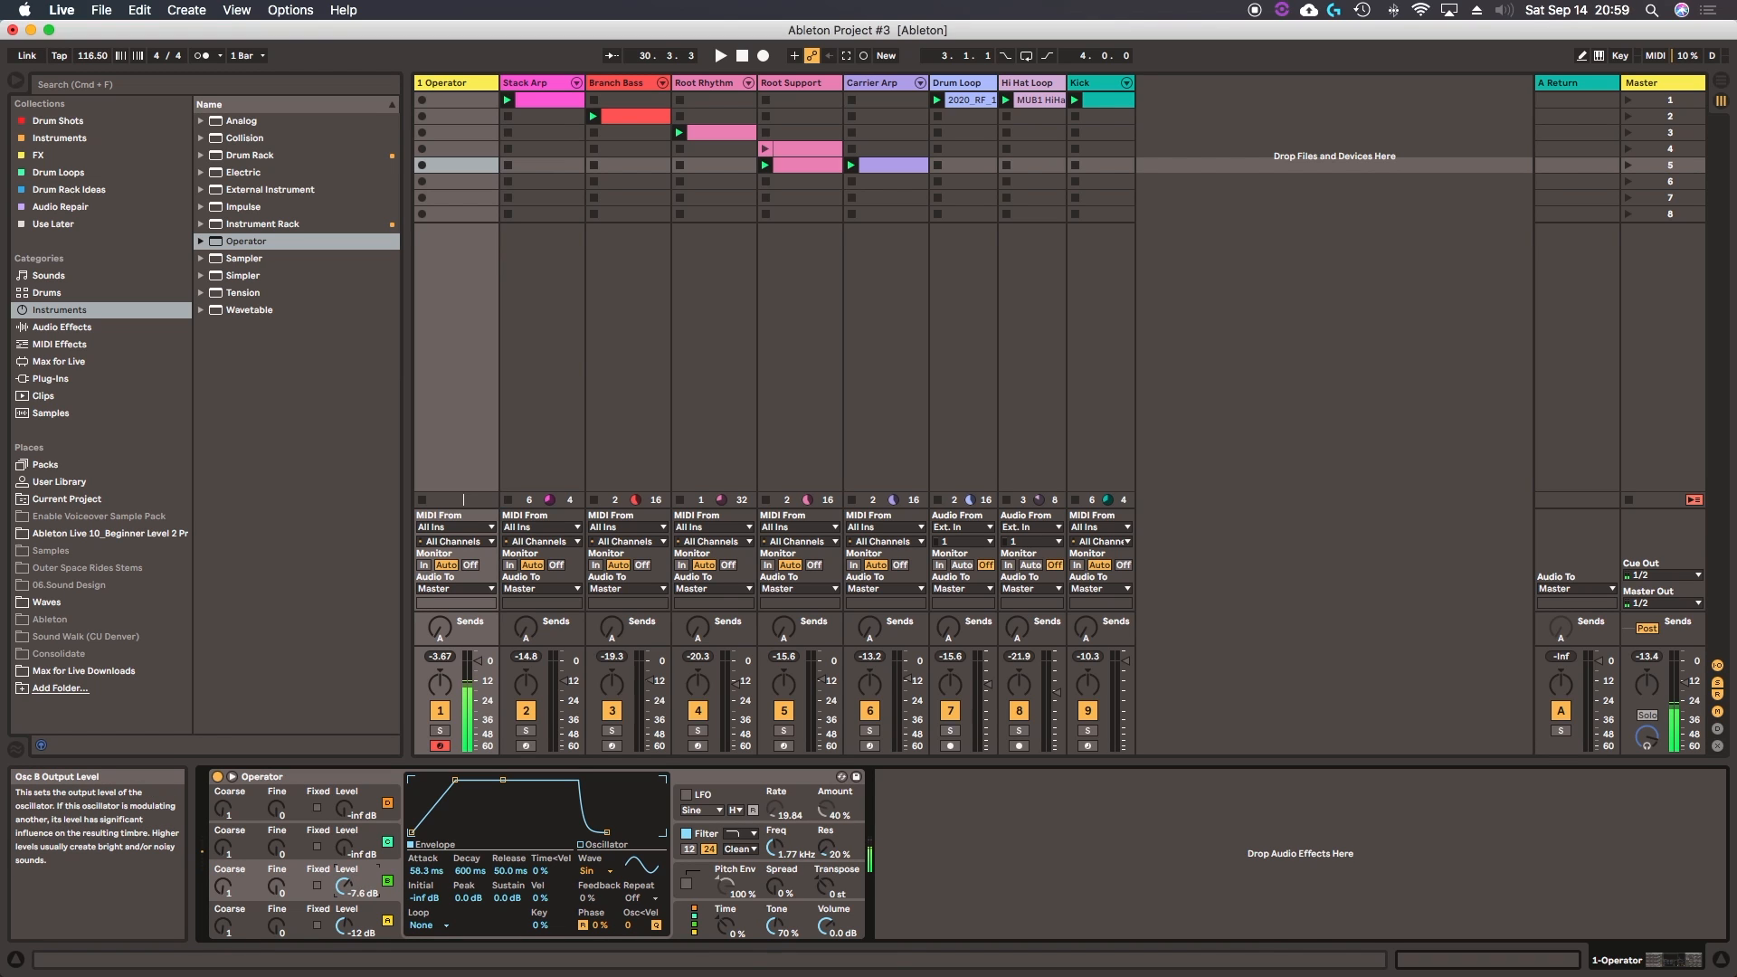
left_click_drag(776, 846, 776, 796)
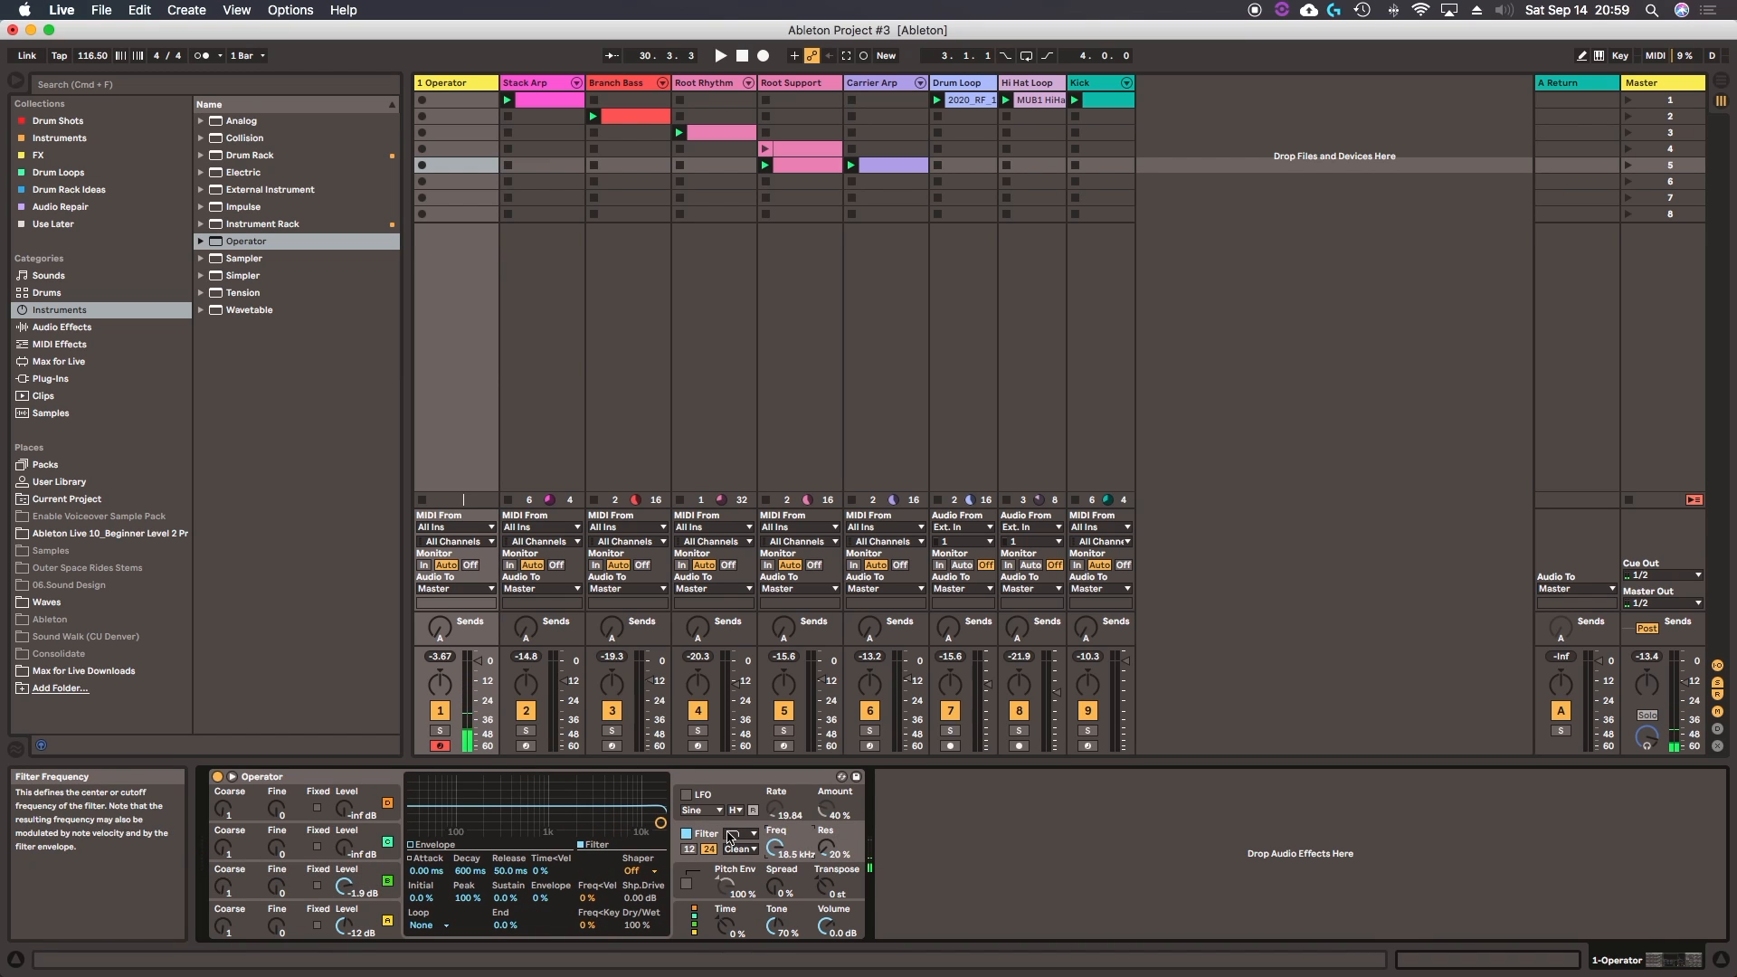
Step: Lower Operator's overall volume to about -5.7 dB and oscillator B's level to about -62 dB
left_click_drag(344, 888, 344, 894)
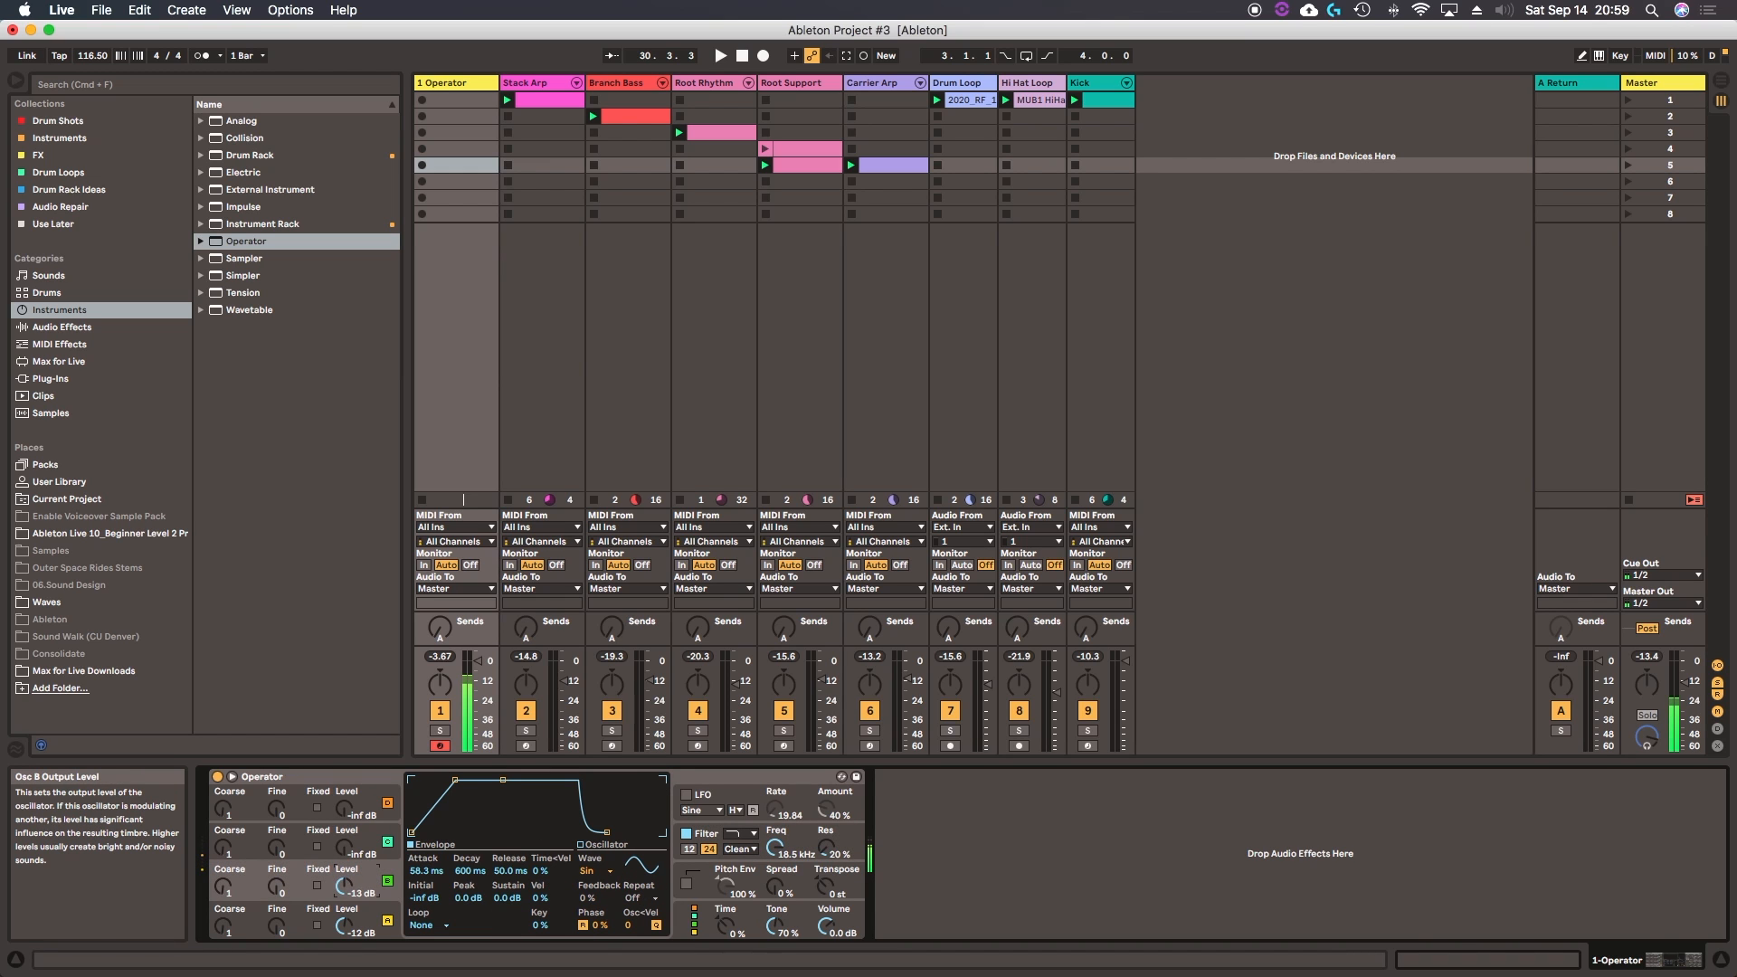
left_click_drag(826, 925, 826, 932)
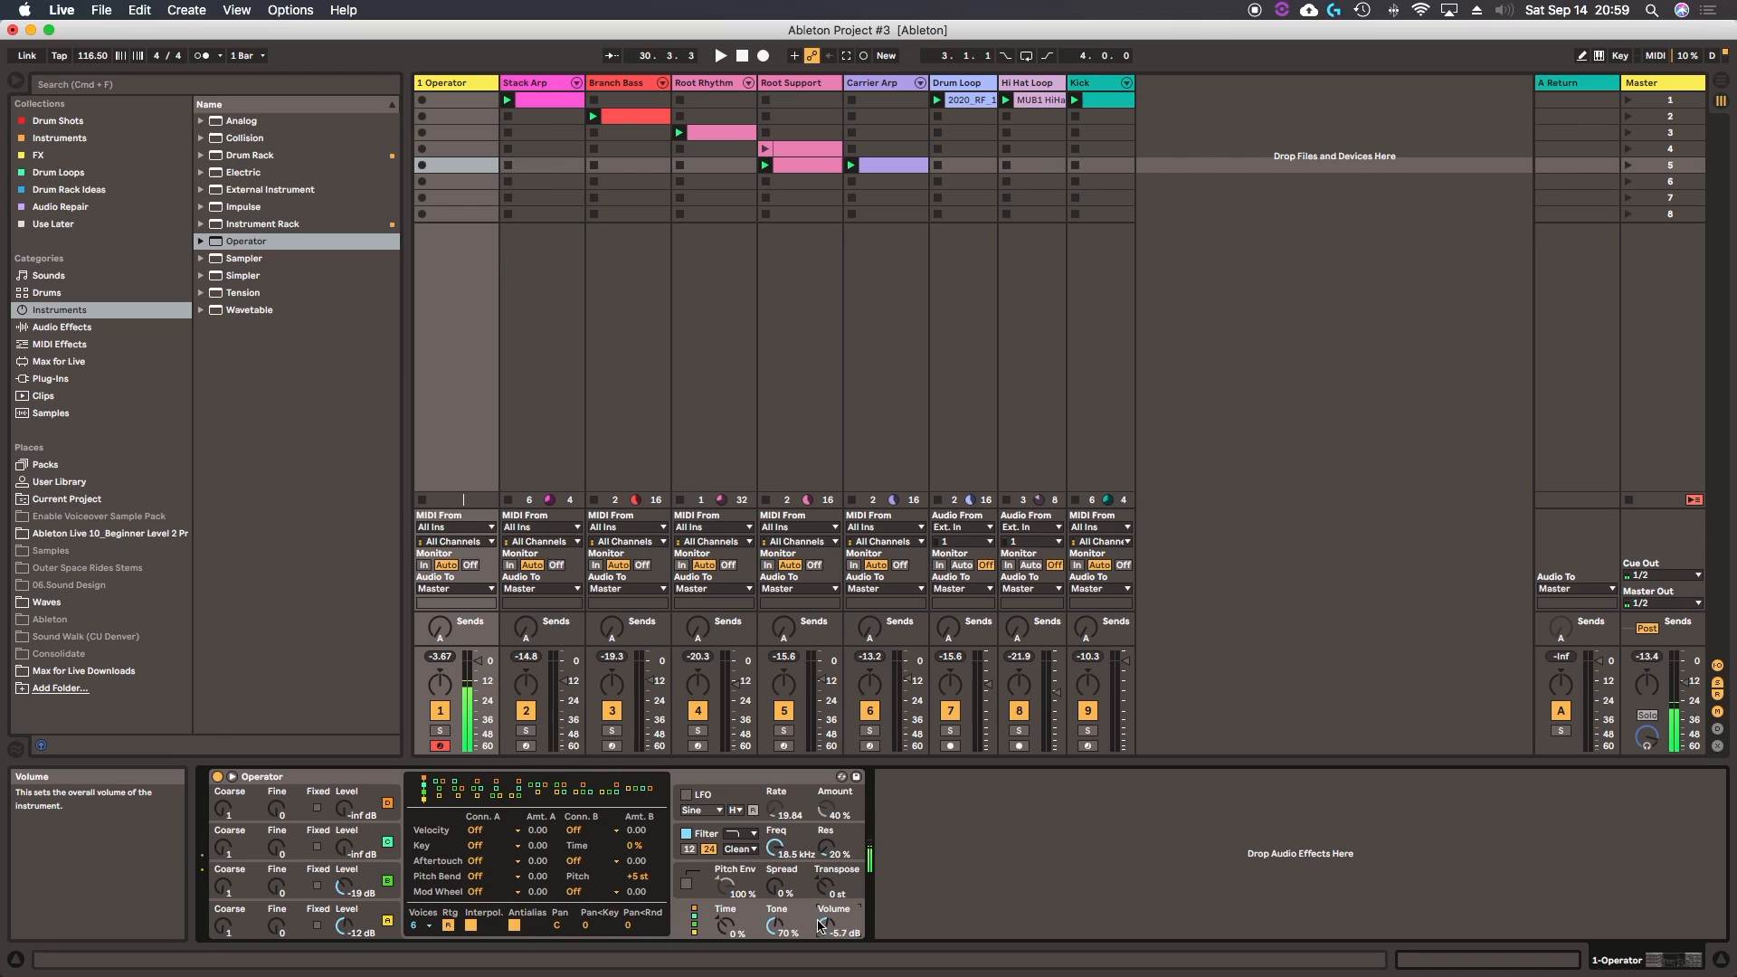
left_click(344, 888)
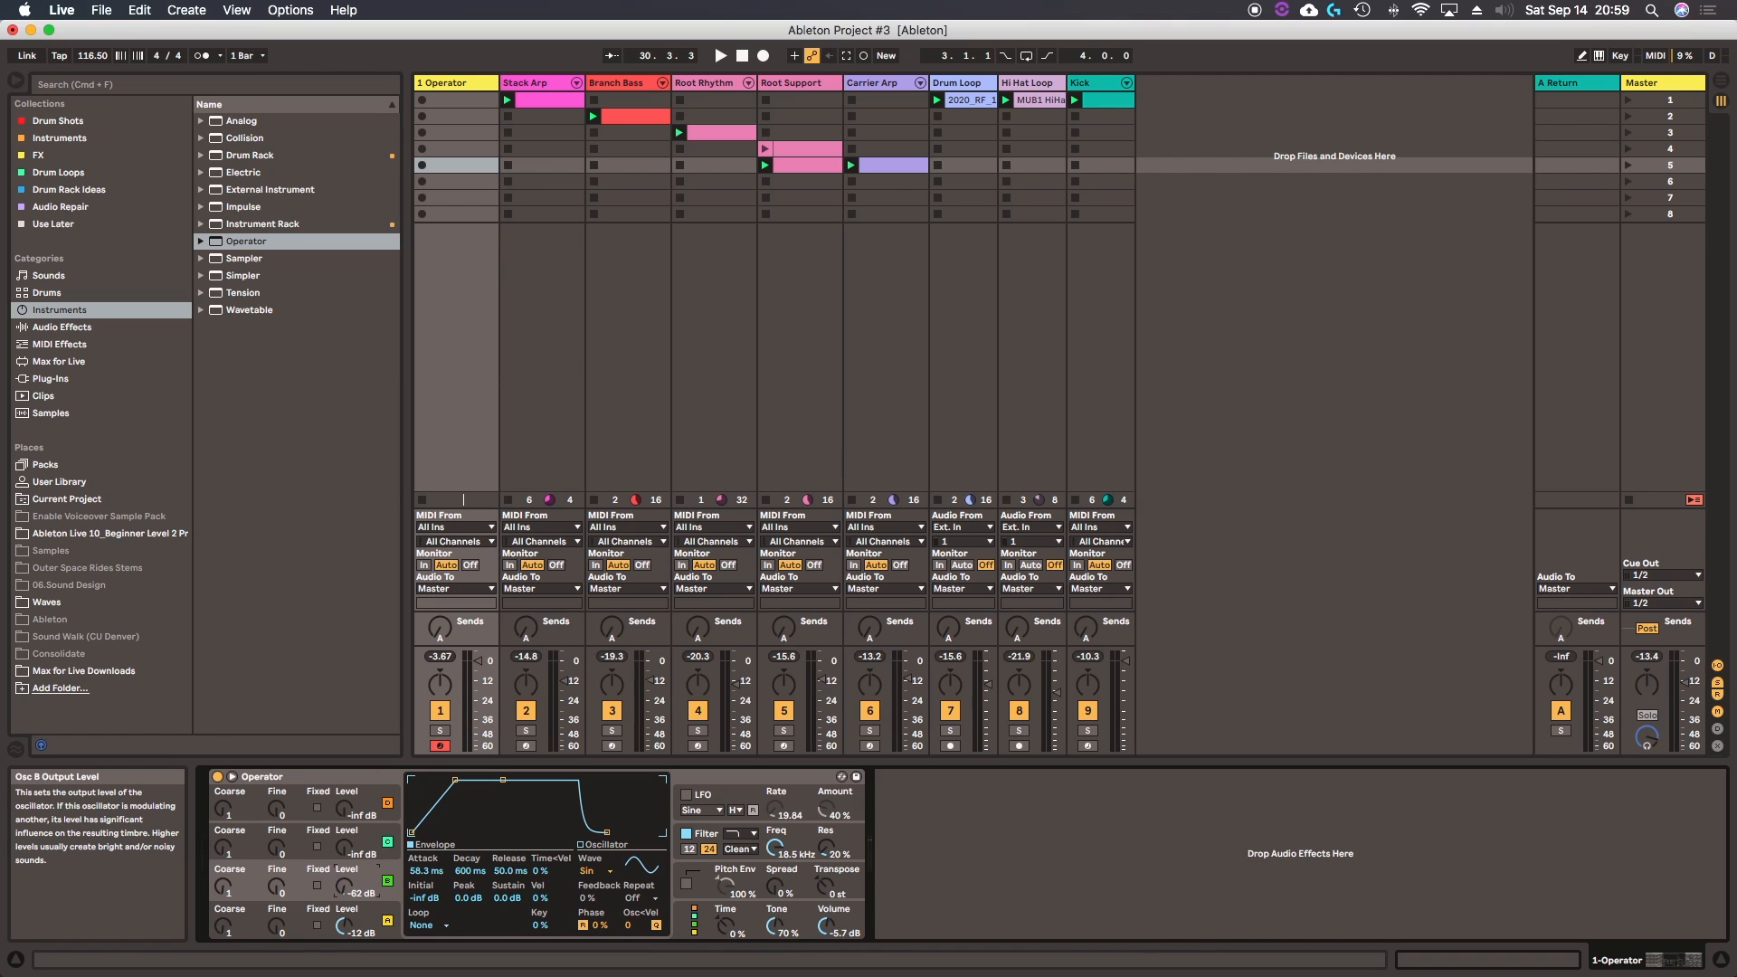
Step: Set the oscillator levels to about -12 dB for D, -7.0 dB for C, -5.9 dB for B and -17 dB for A
mouse_move(344, 885)
left_mouse_down()
mouse_move(347, 819)
mouse_move(345, 870)
left_mouse_up()
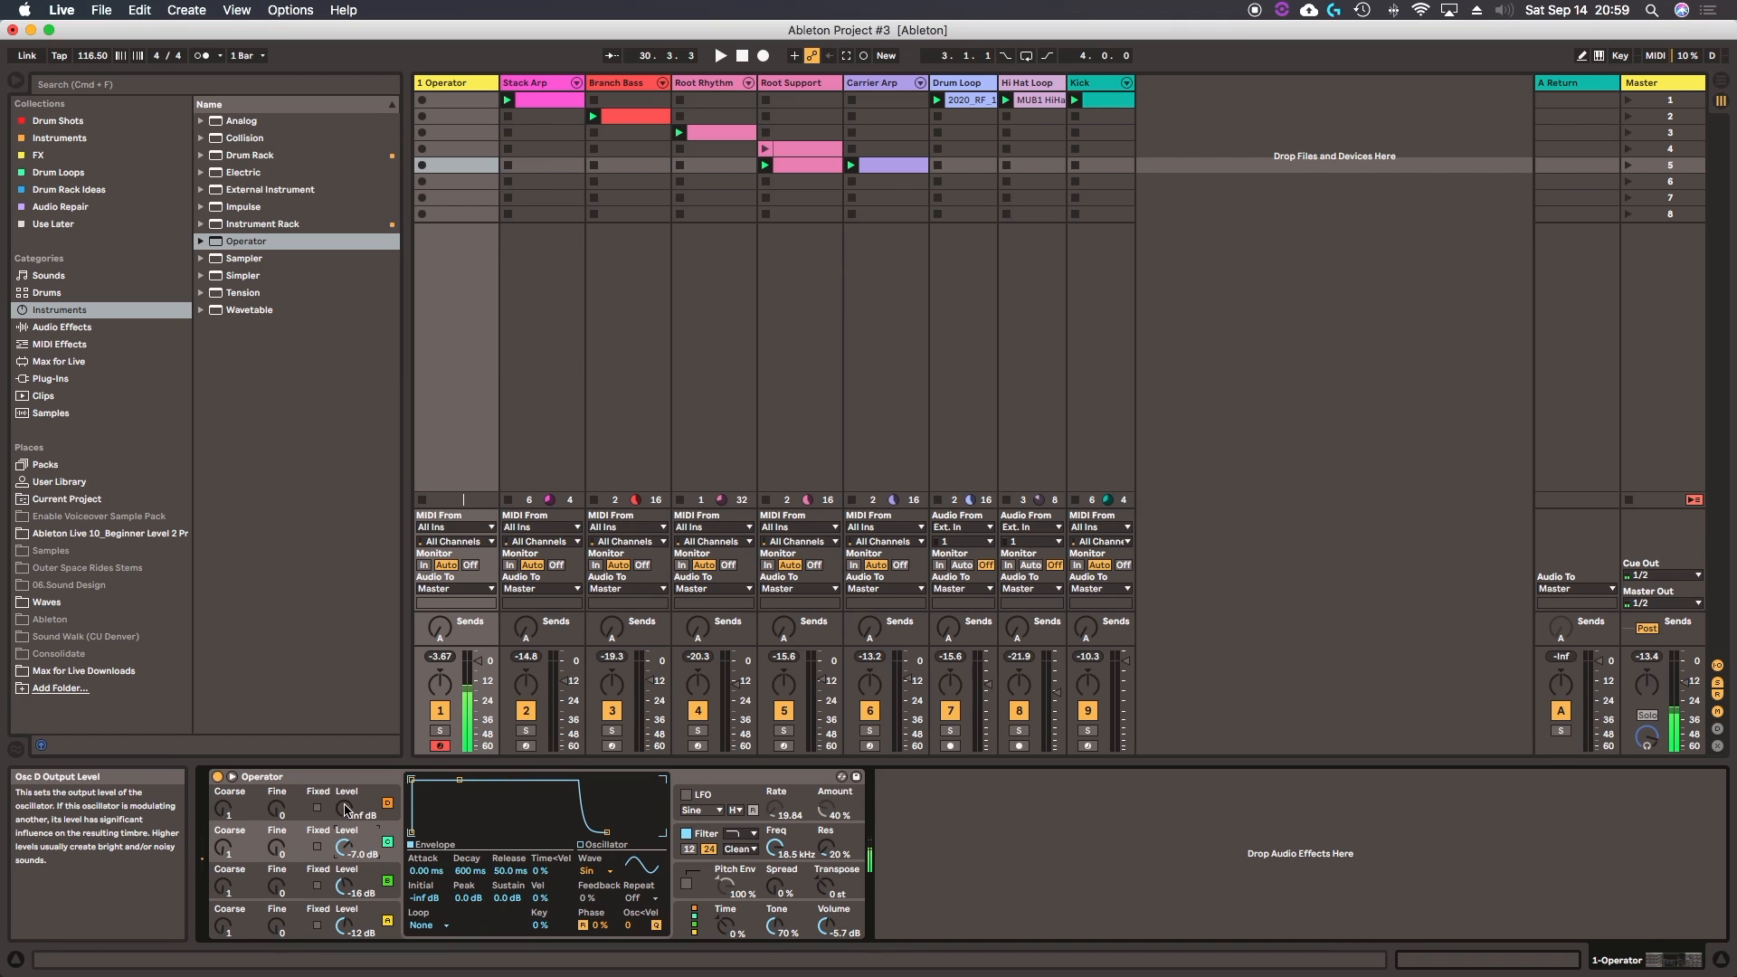
left_click_drag(345, 808, 345, 788)
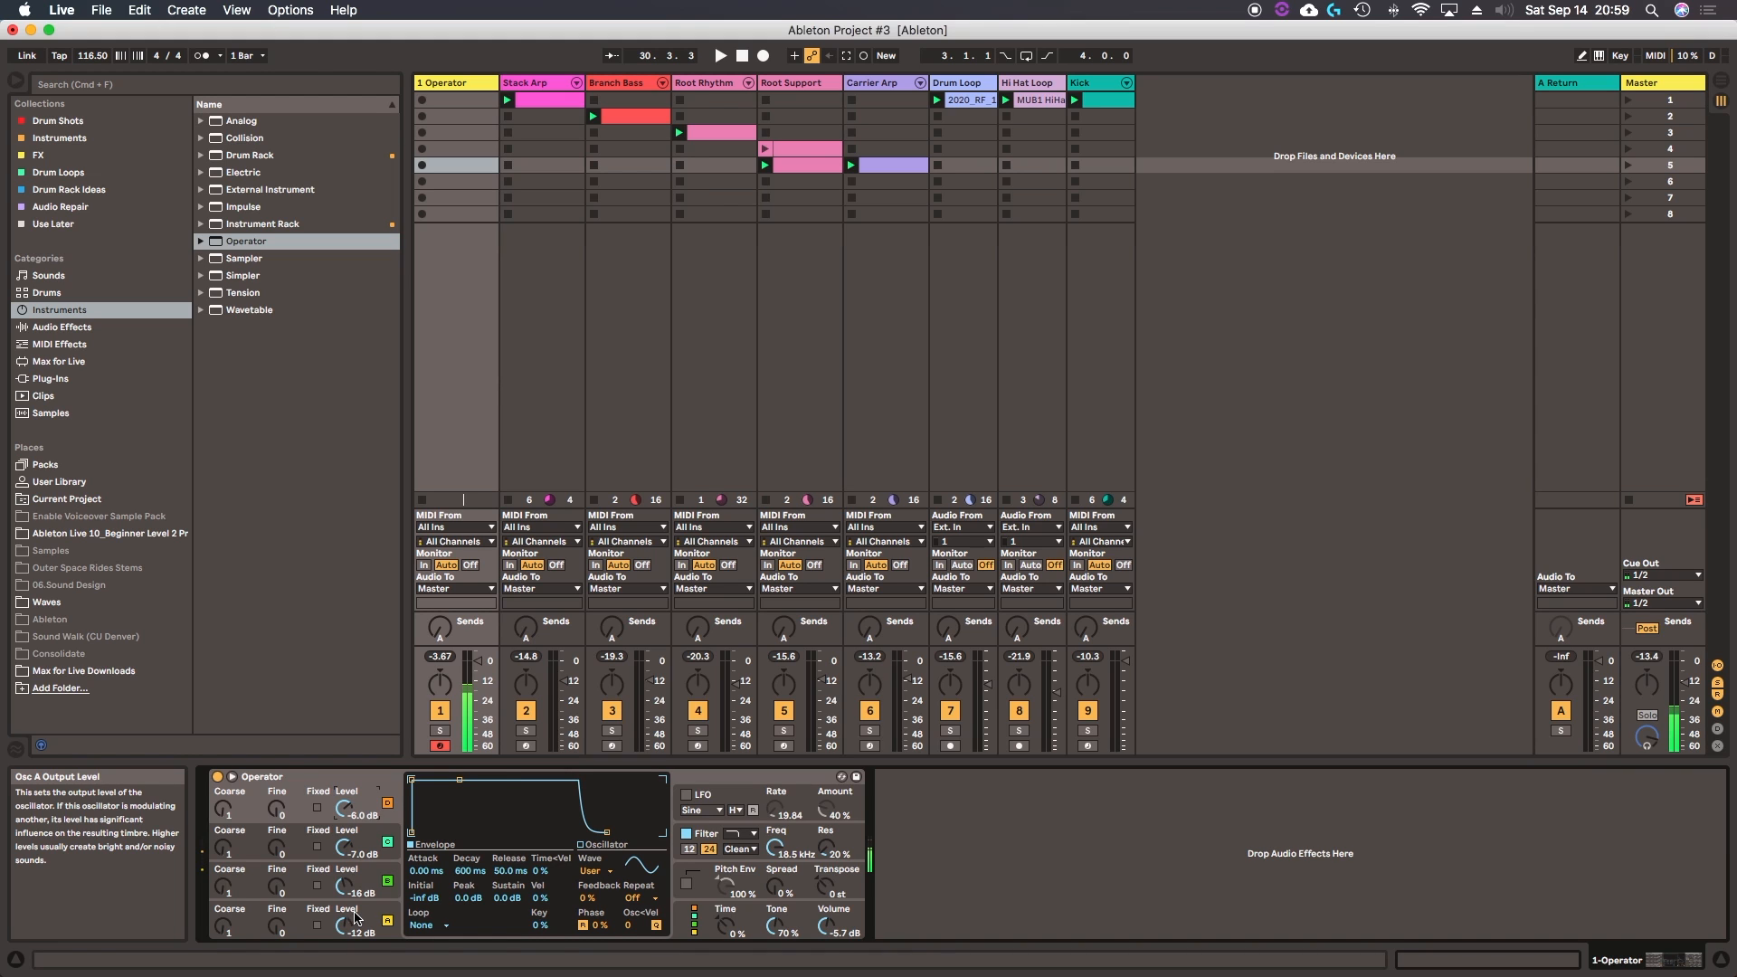
left_click_drag(345, 886, 345, 929)
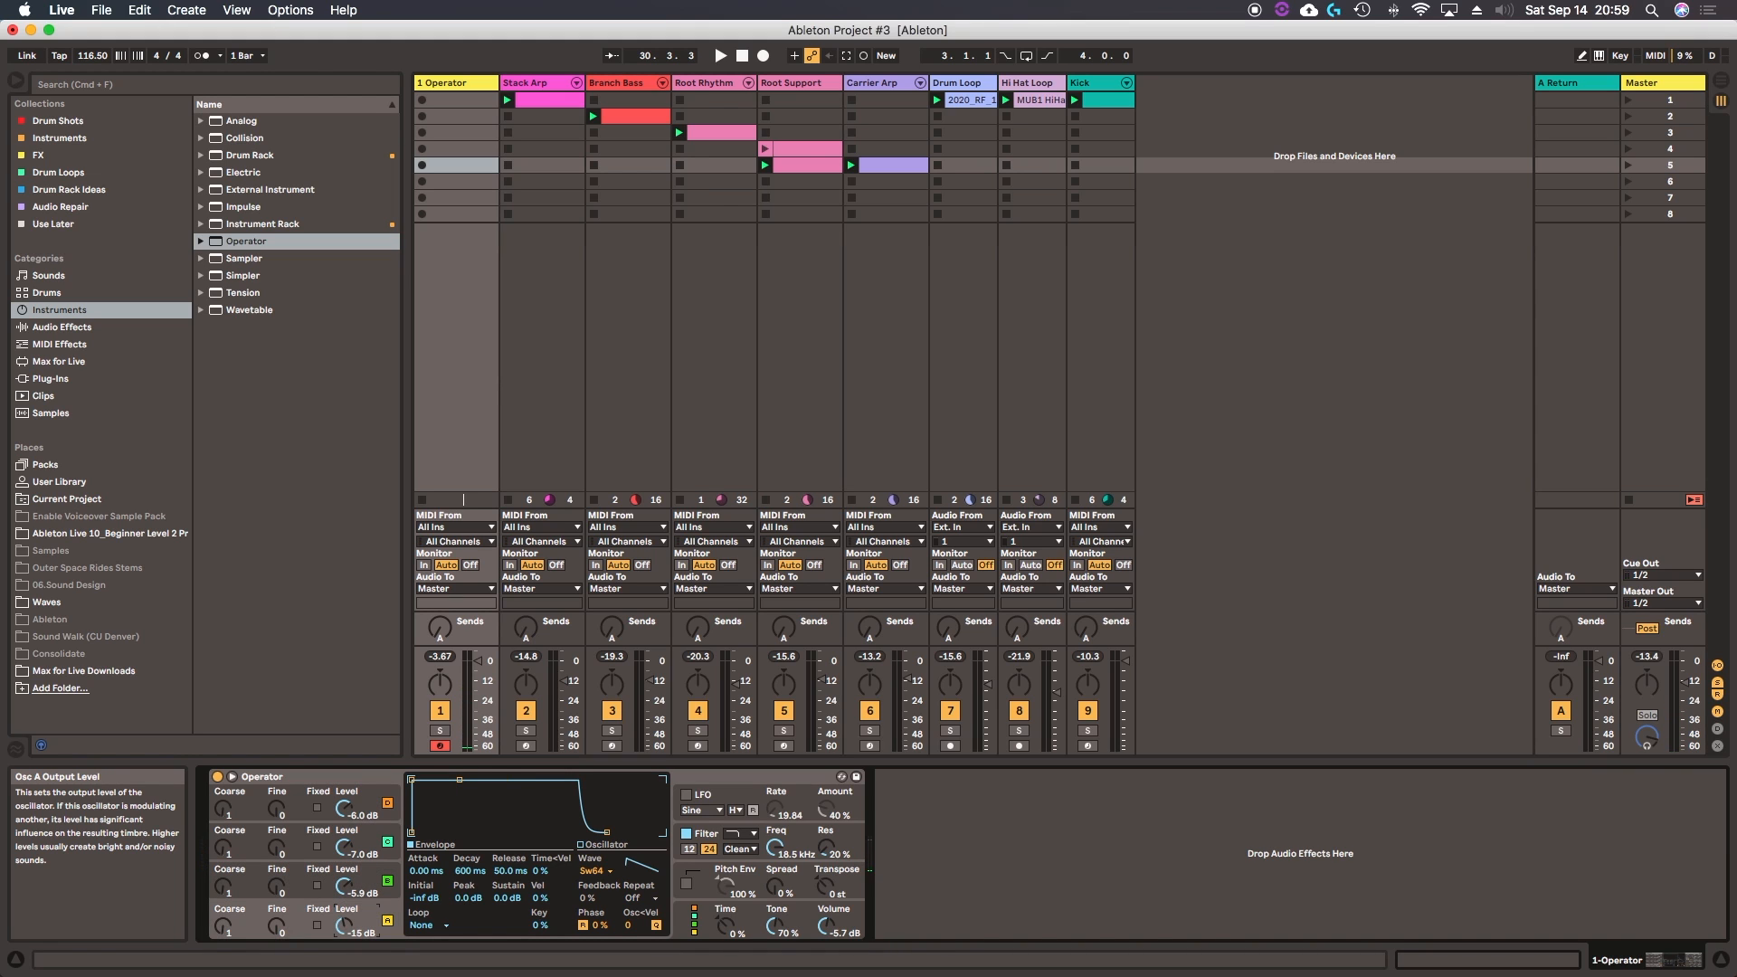
left_click_drag(345, 808, 344, 813)
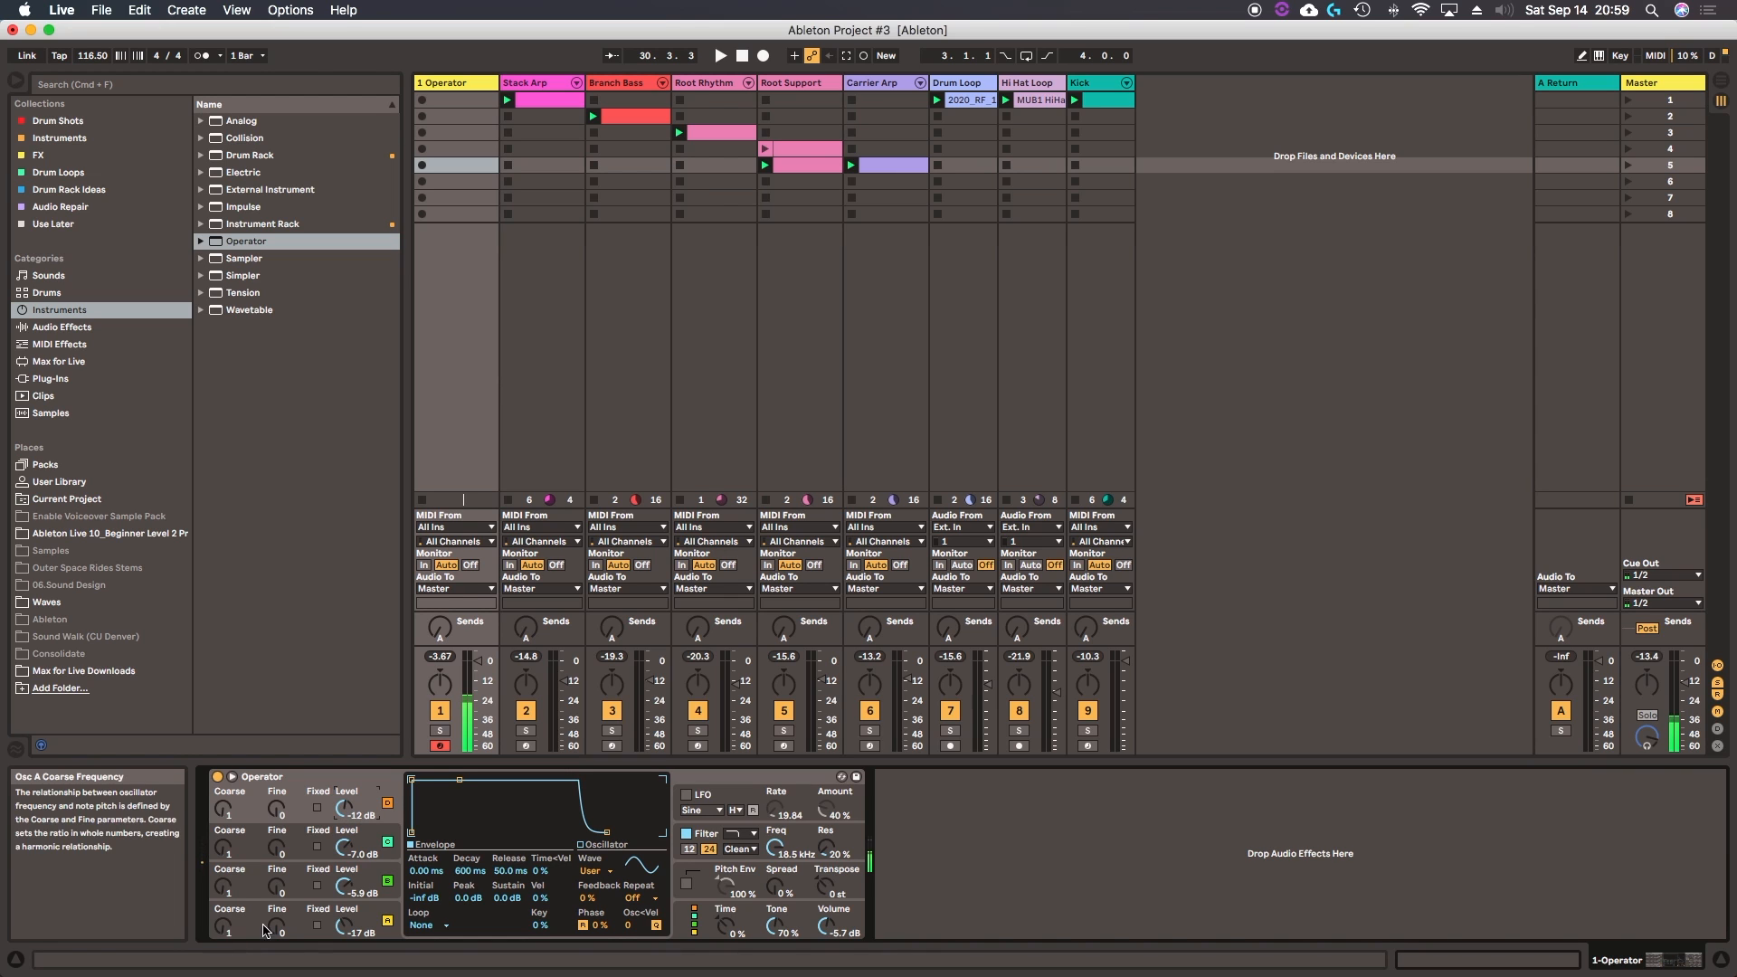
Step: Try oscillator A's coarse frequency at 7 and settle it on 0.5
left_click_drag(222, 923, 223, 928)
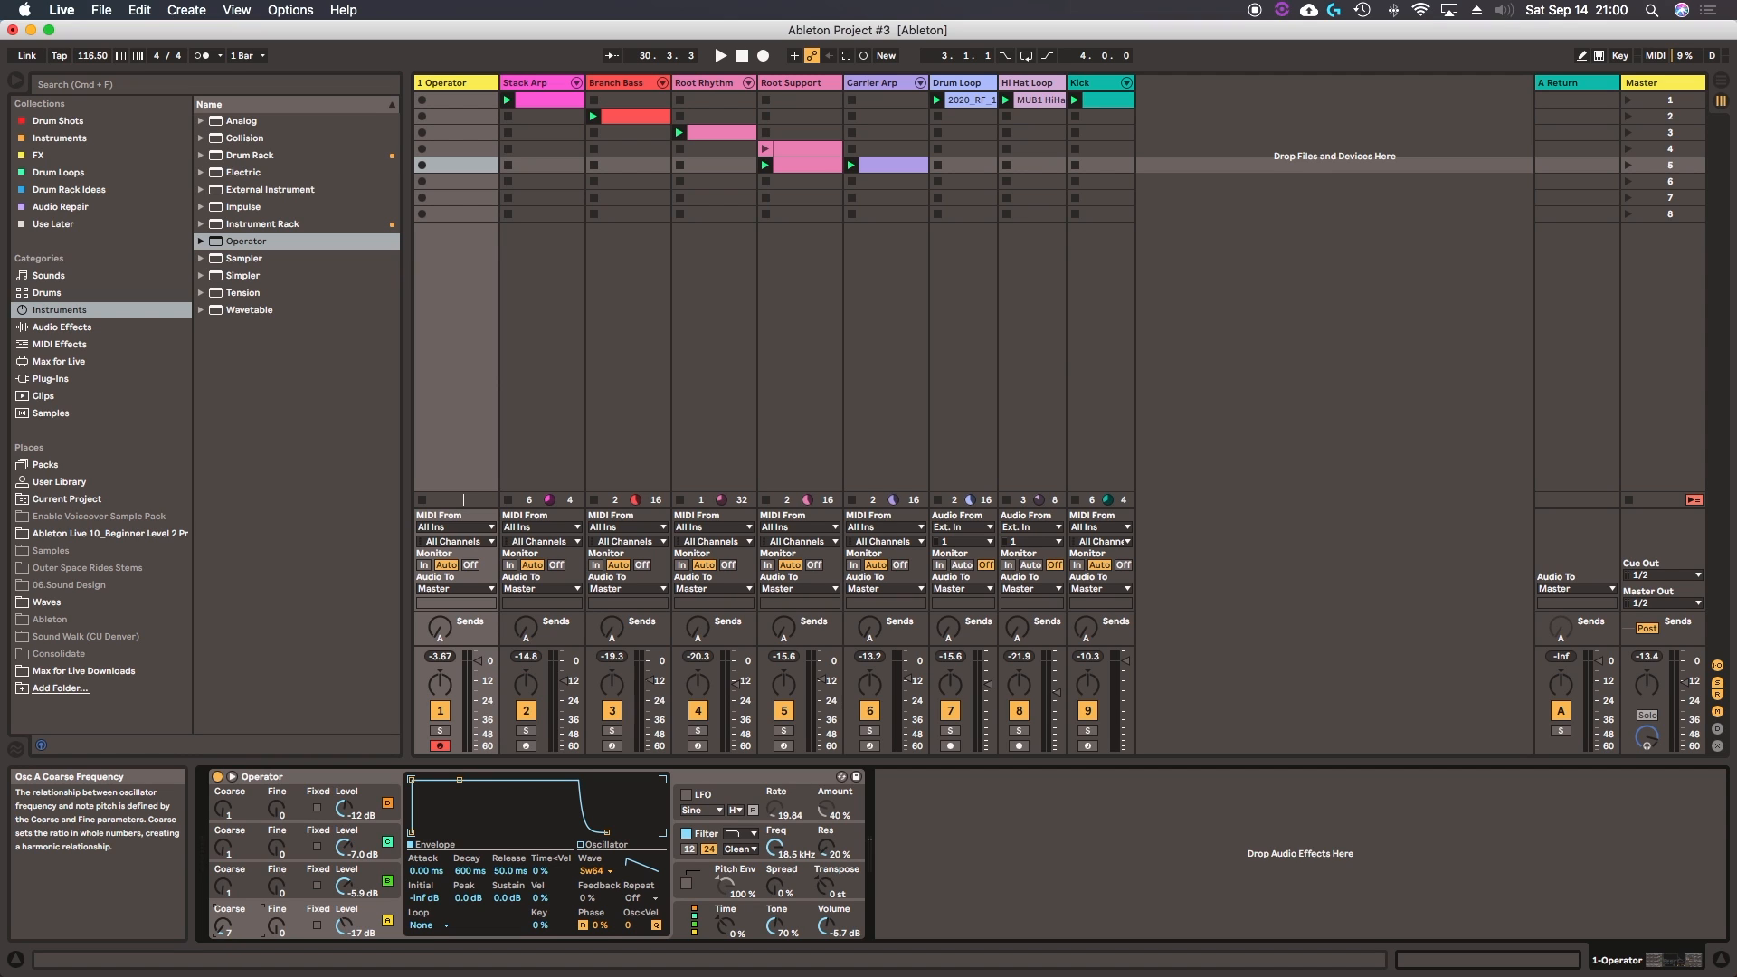
right_click(222, 927)
left_click(222, 928)
left_click_drag(221, 928, 222, 941)
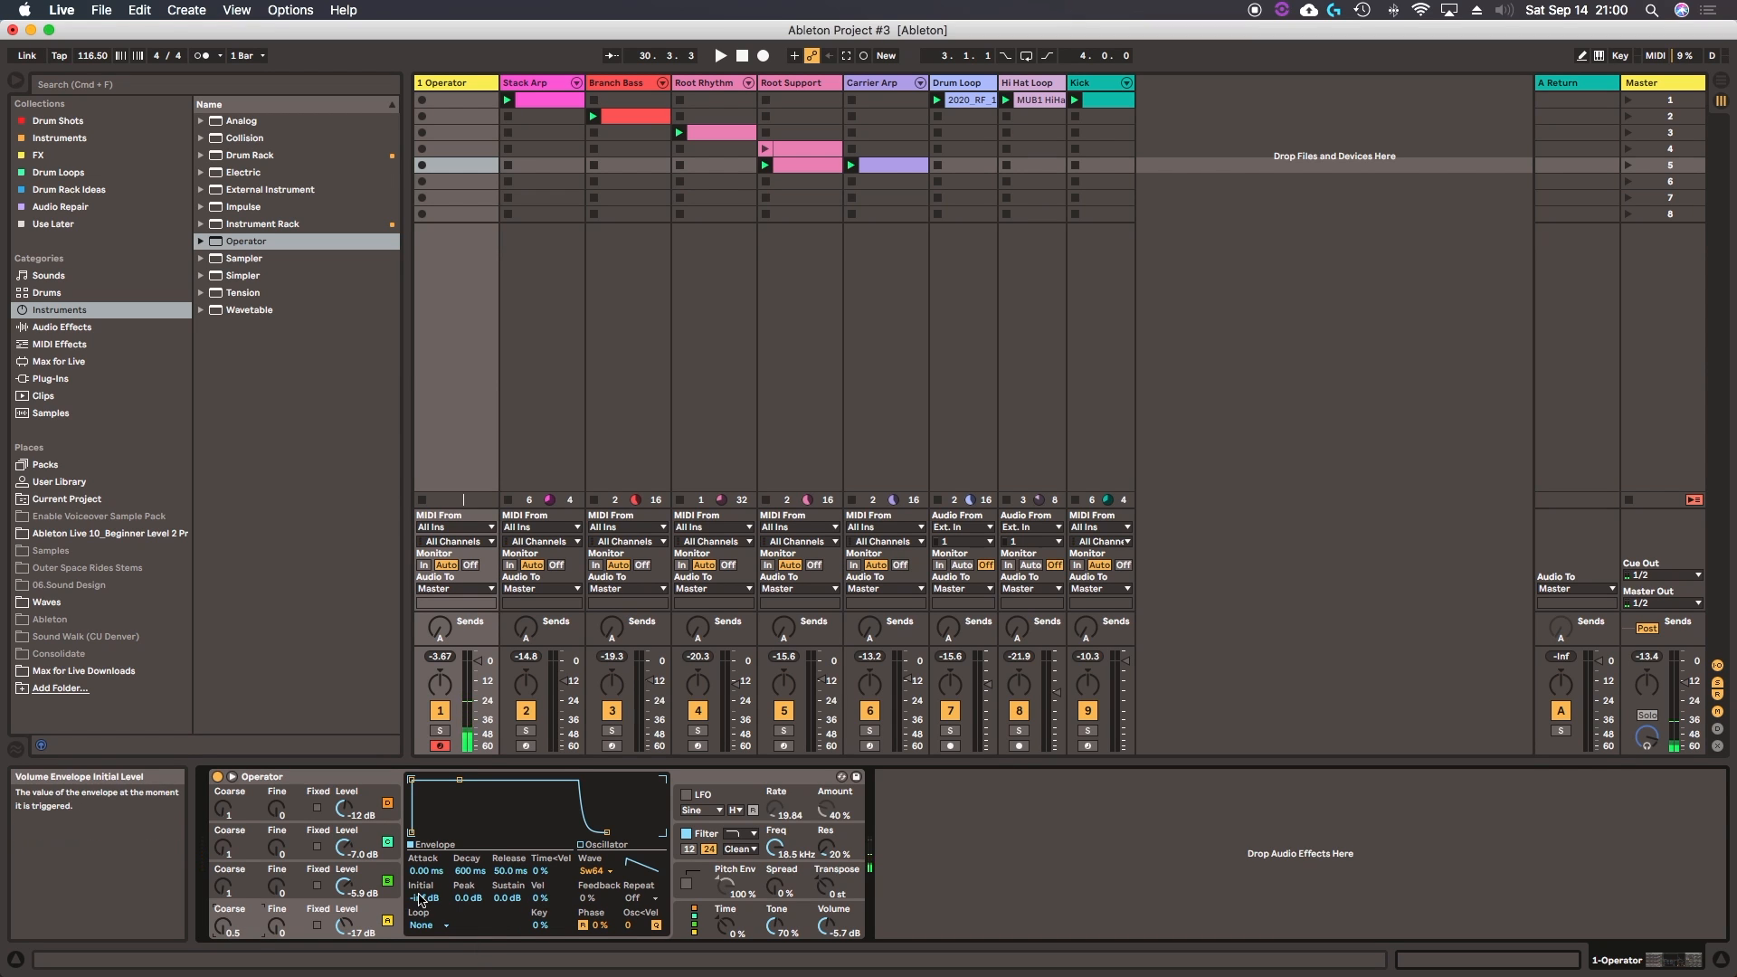
Step: Audition the Saw 4, Square 64 and Square 6 waveforms on oscillator A
left_click(597, 870)
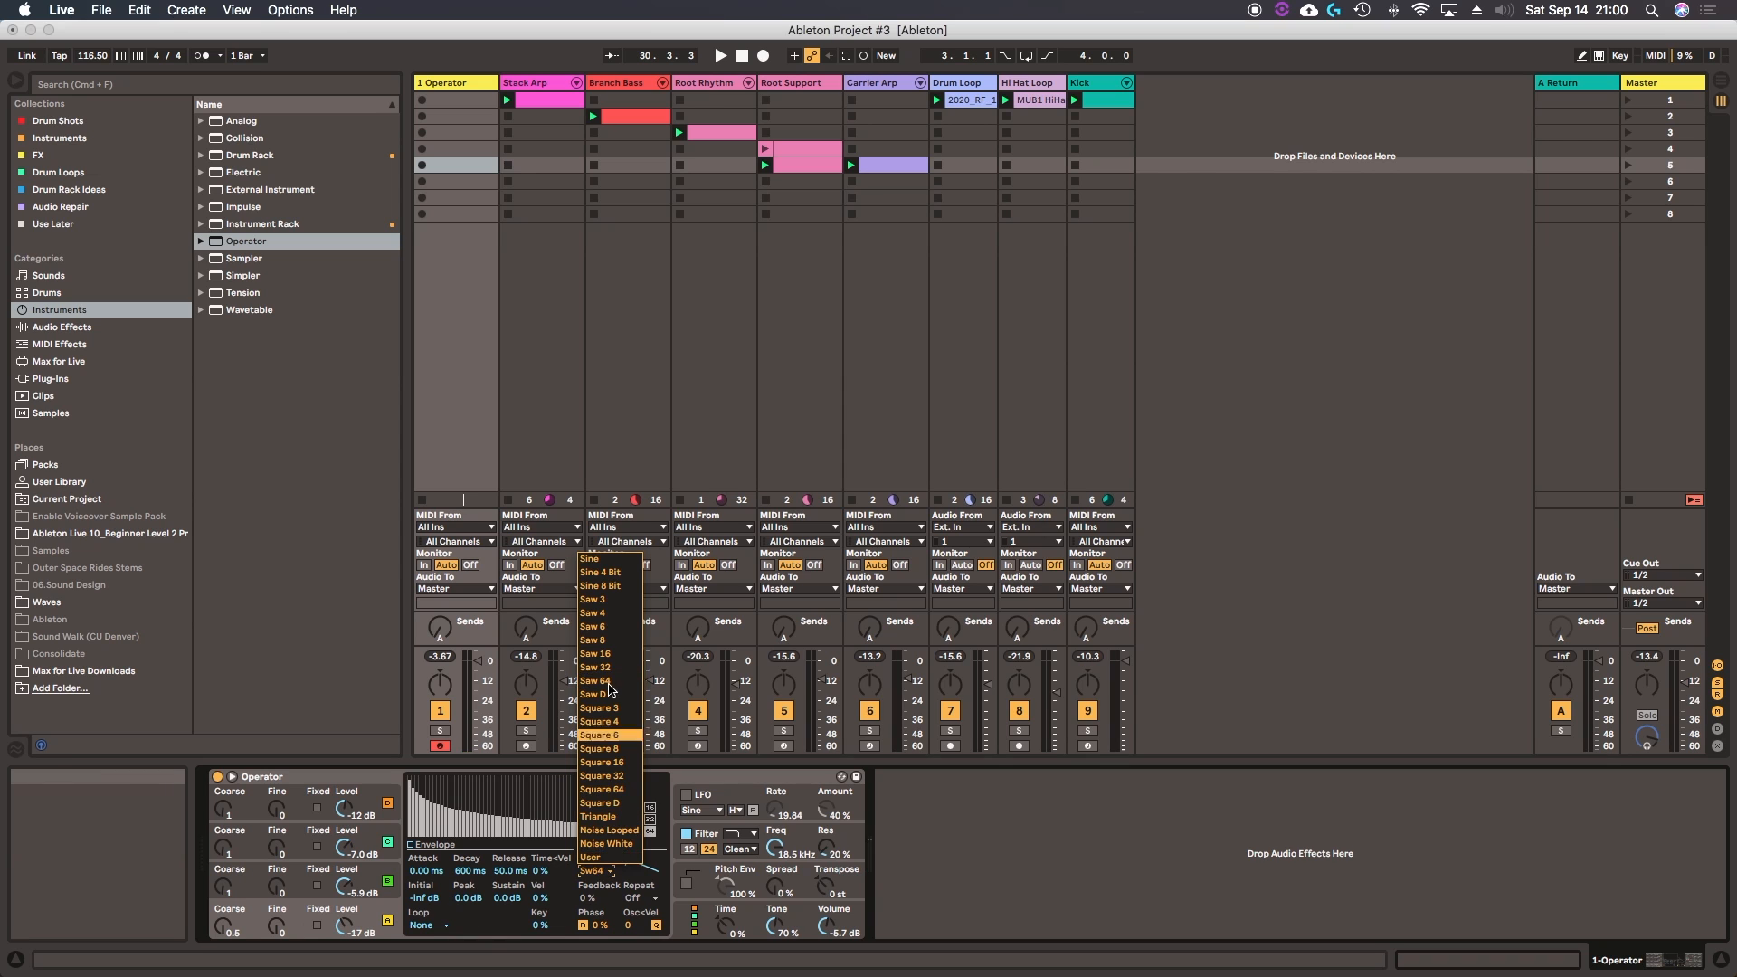
left_click(610, 615)
left_click(596, 872)
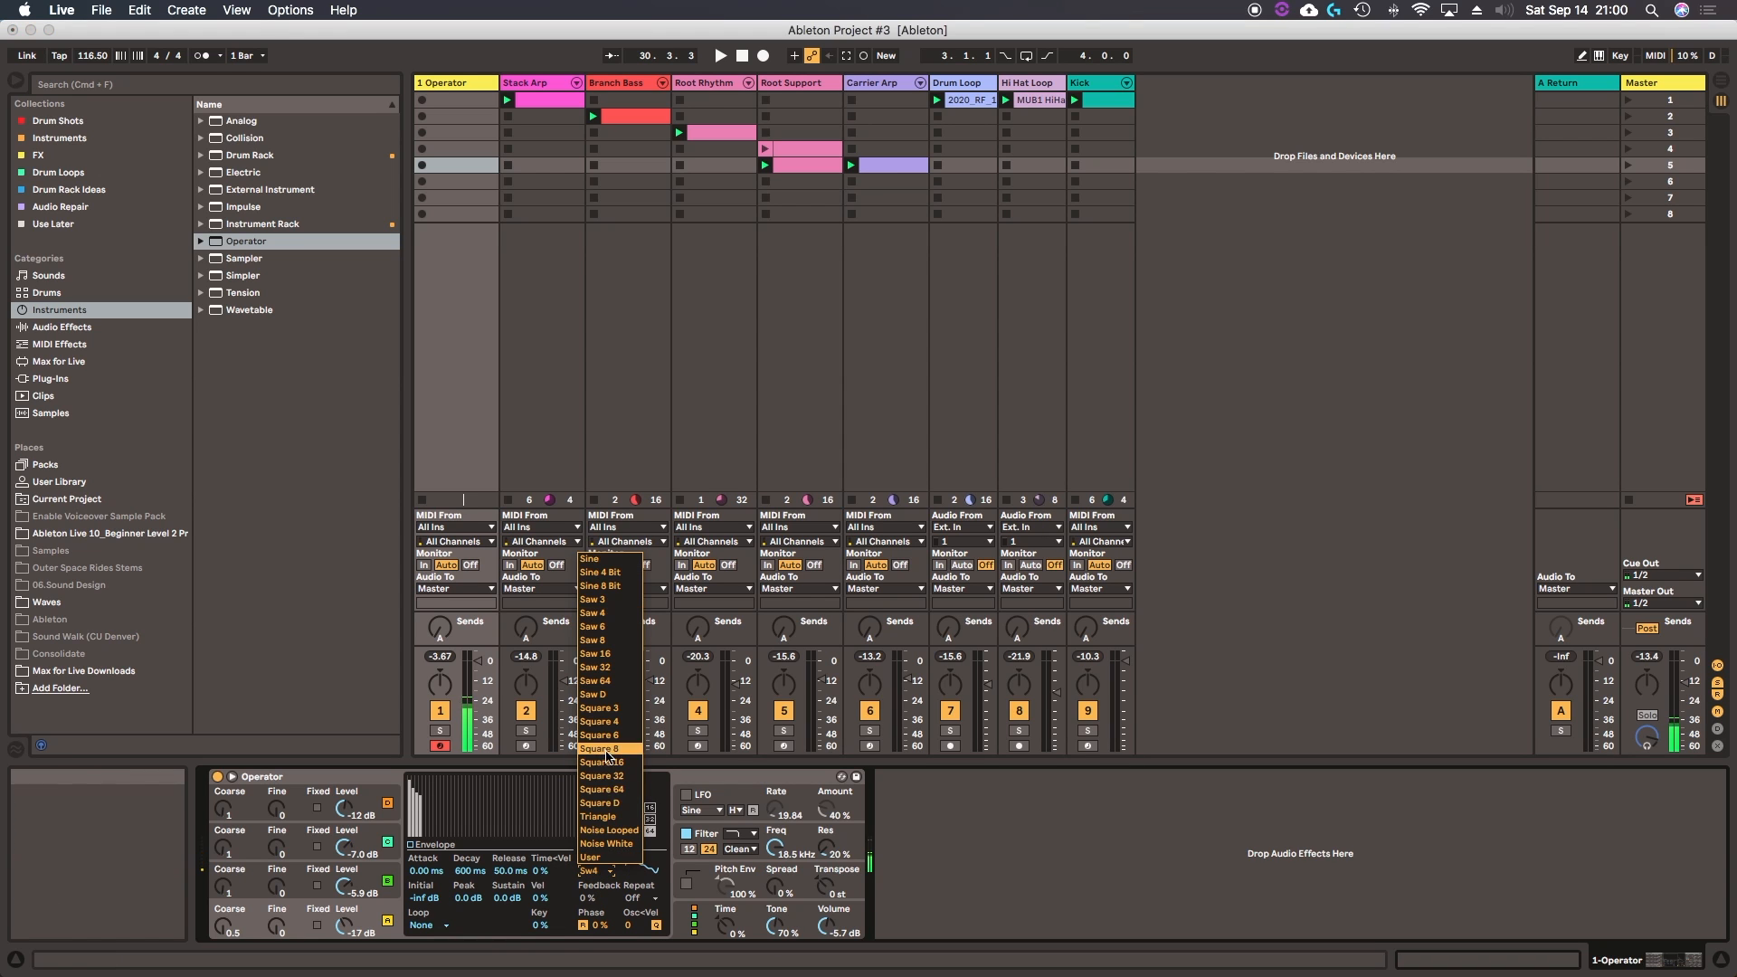
left_click(620, 803)
left_click(593, 871)
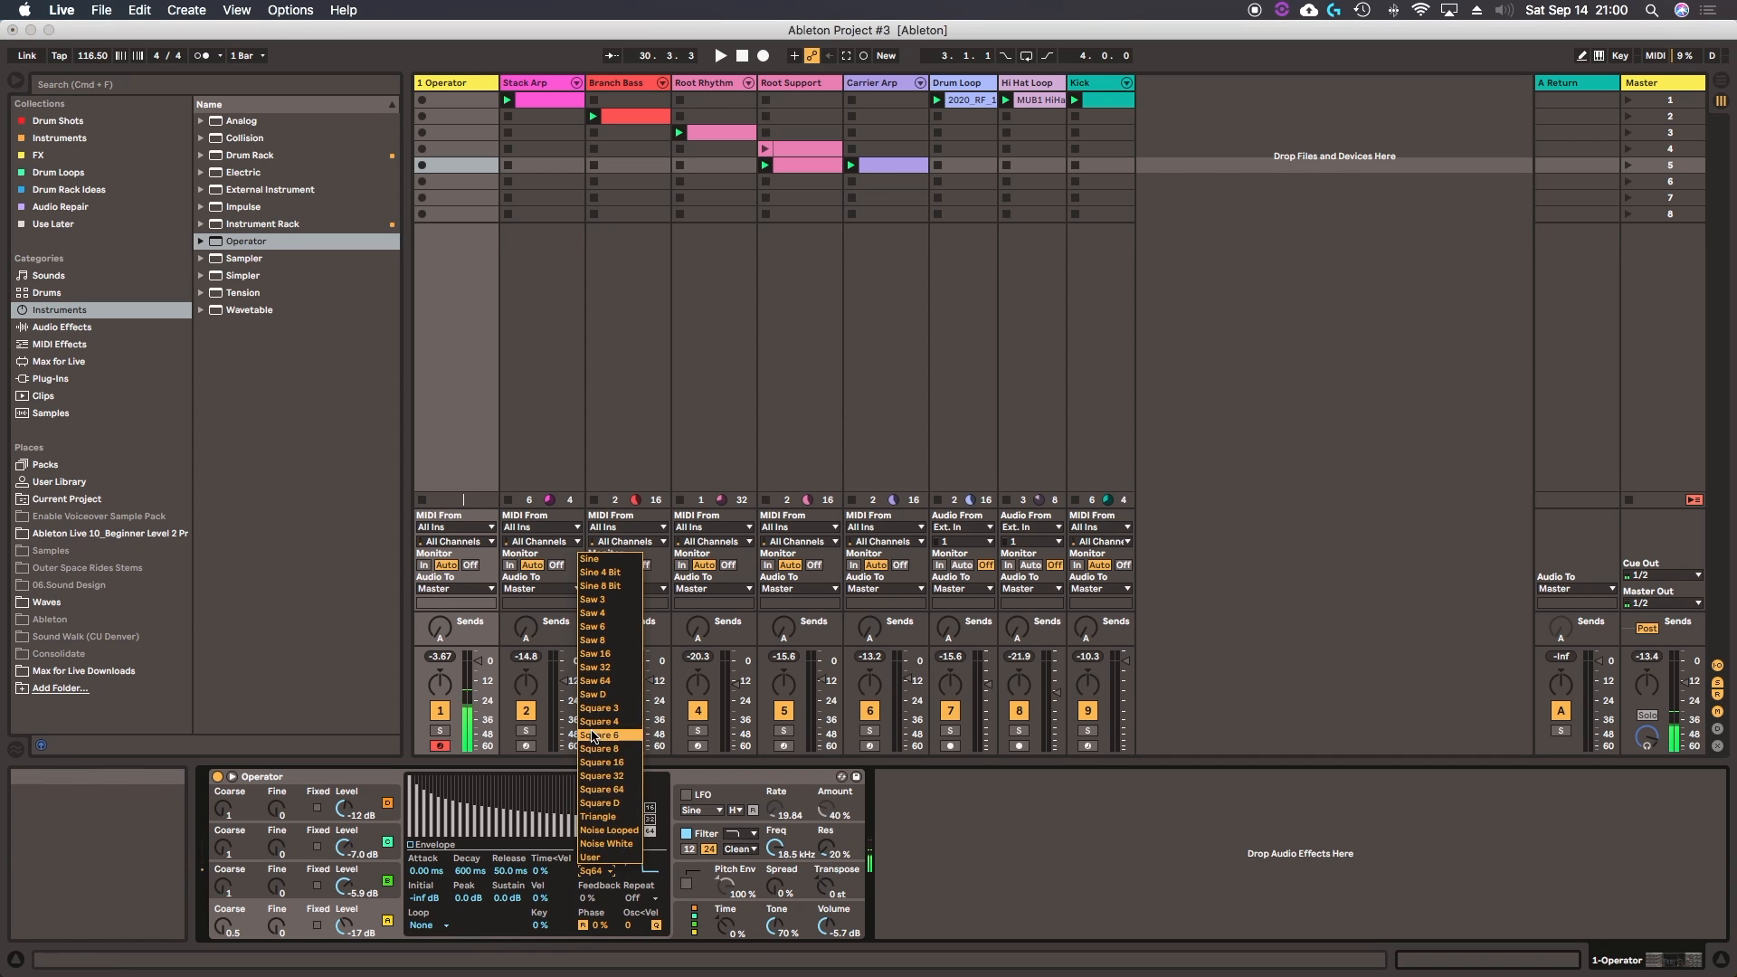
left_click(611, 731)
Step: Rebalance the modulating oscillators' levels to about -15 dB for D, -8.3 dB for C and -5.7 dB for B
left_click_drag(344, 887, 350, 793)
mouse_move(345, 845)
left_mouse_down()
mouse_move(346, 890)
mouse_move(345, 815)
left_mouse_up()
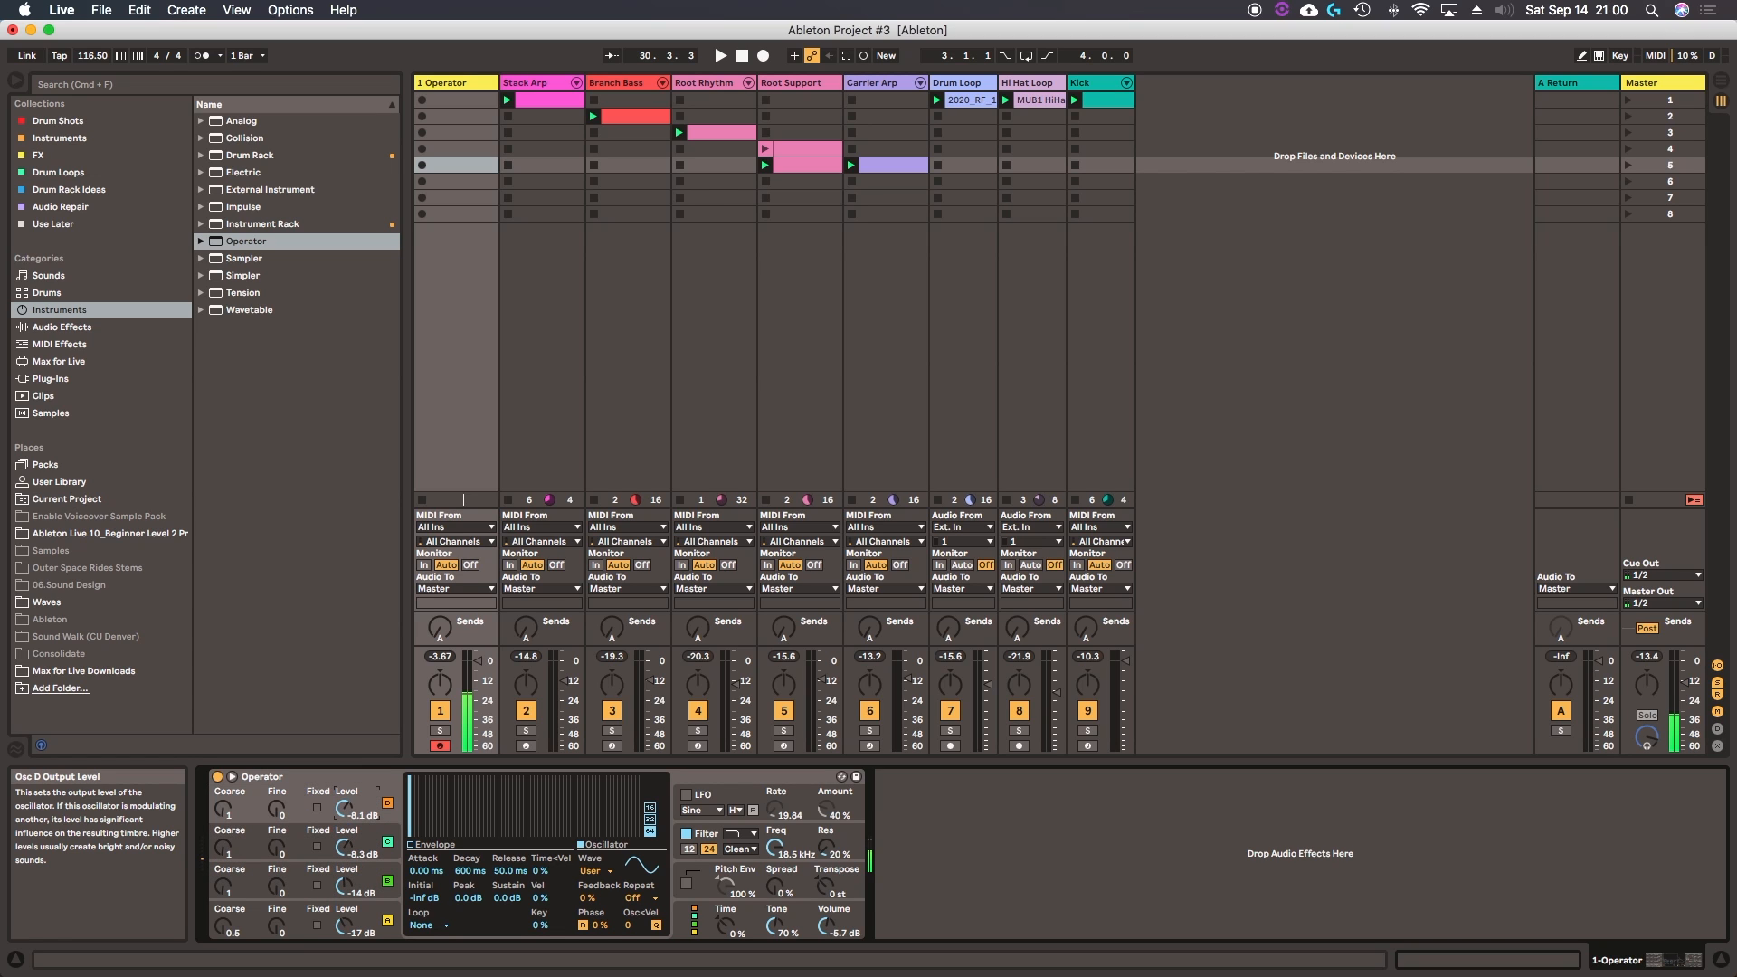
left_click(344, 886)
left_click_drag(345, 886, 345, 865)
left_click(343, 811)
left_click(388, 827)
Step: Show oscillator B's envelope and lengthen its attack to about 487 ms
left_click(347, 884)
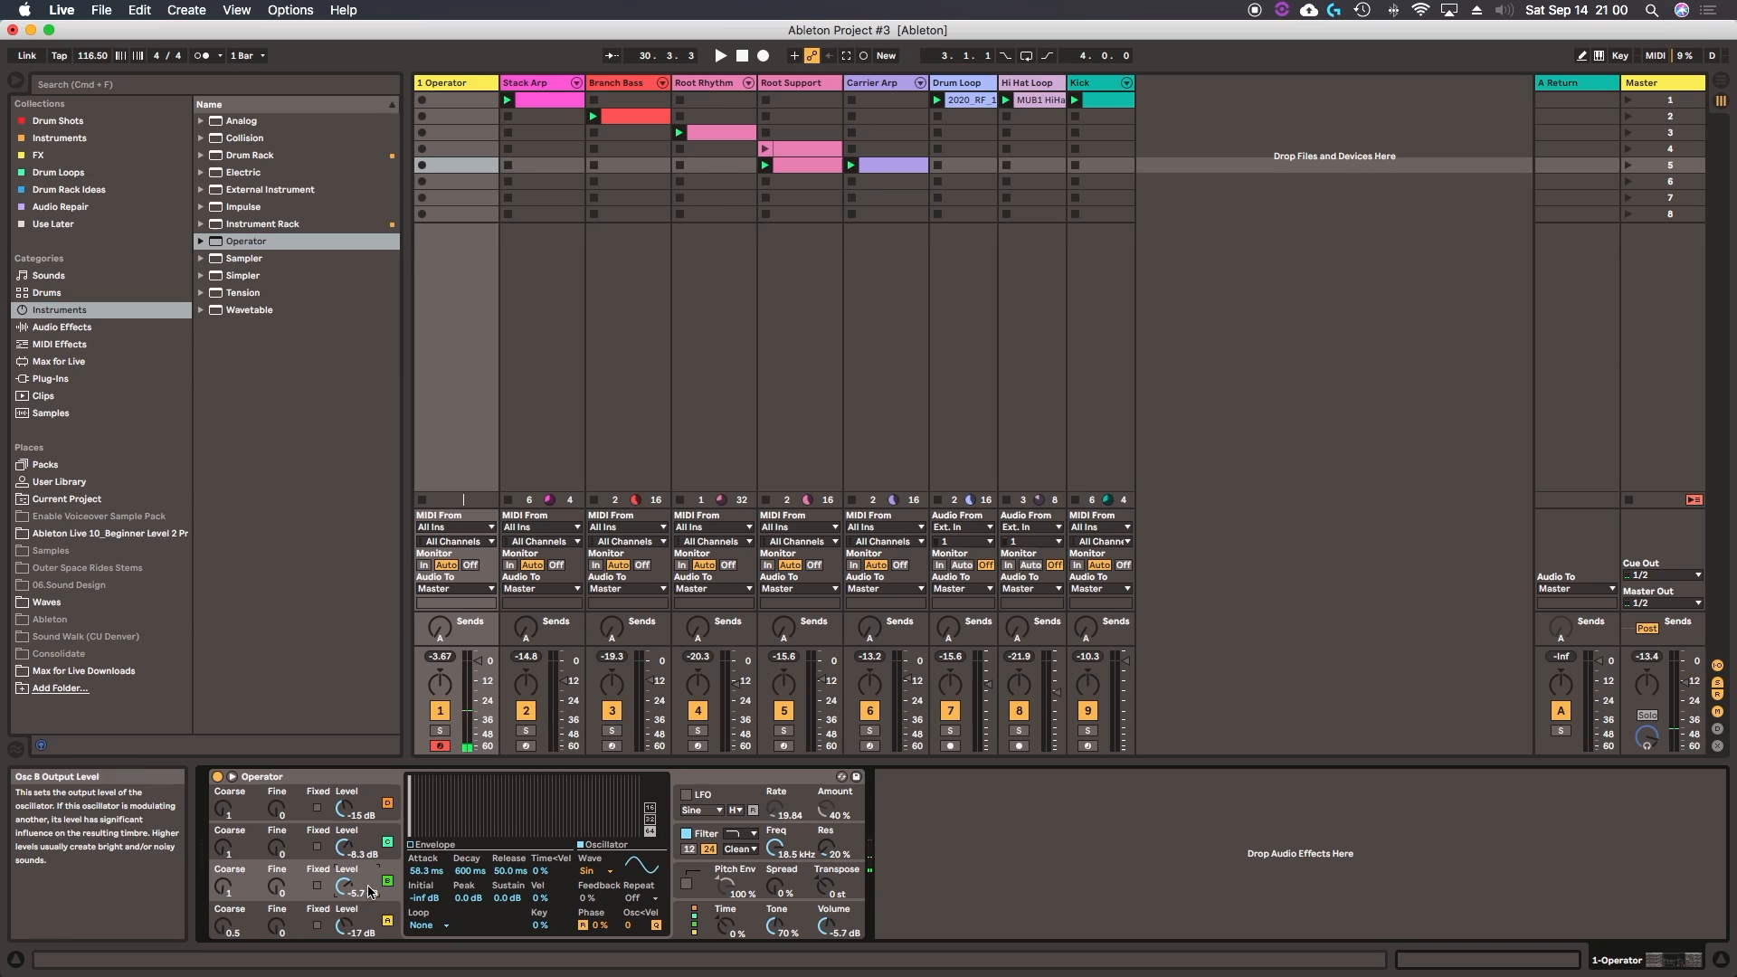
left_click(411, 846)
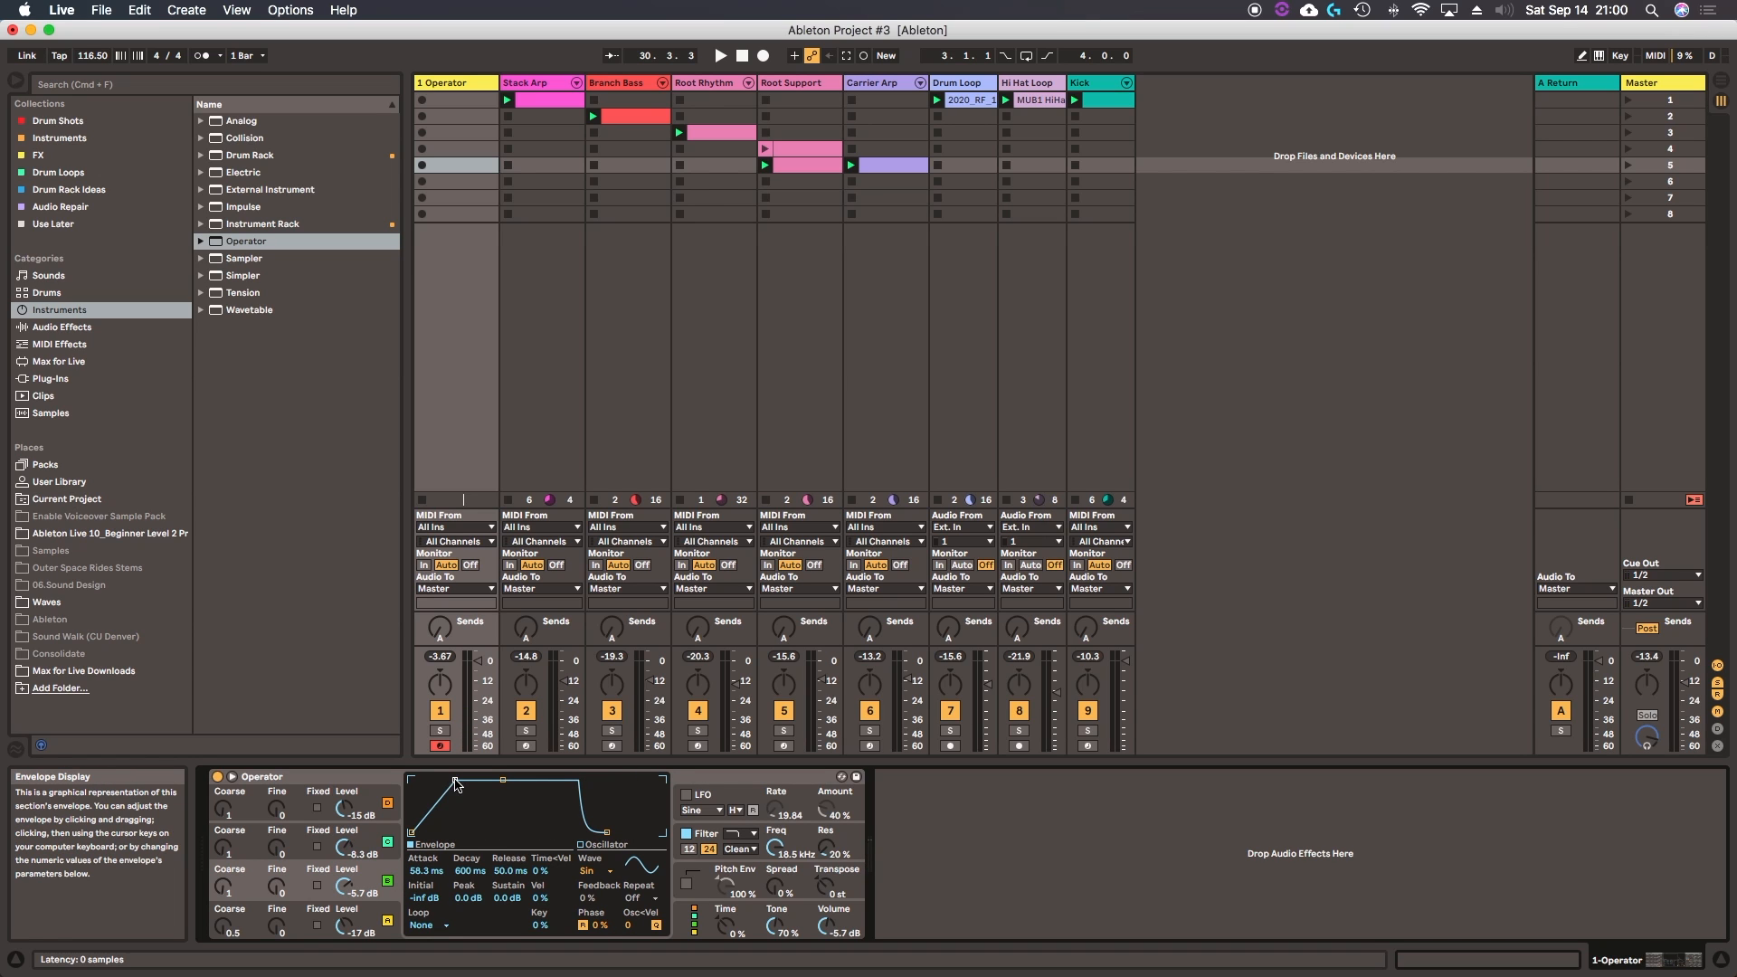
left_click_drag(455, 784, 469, 780)
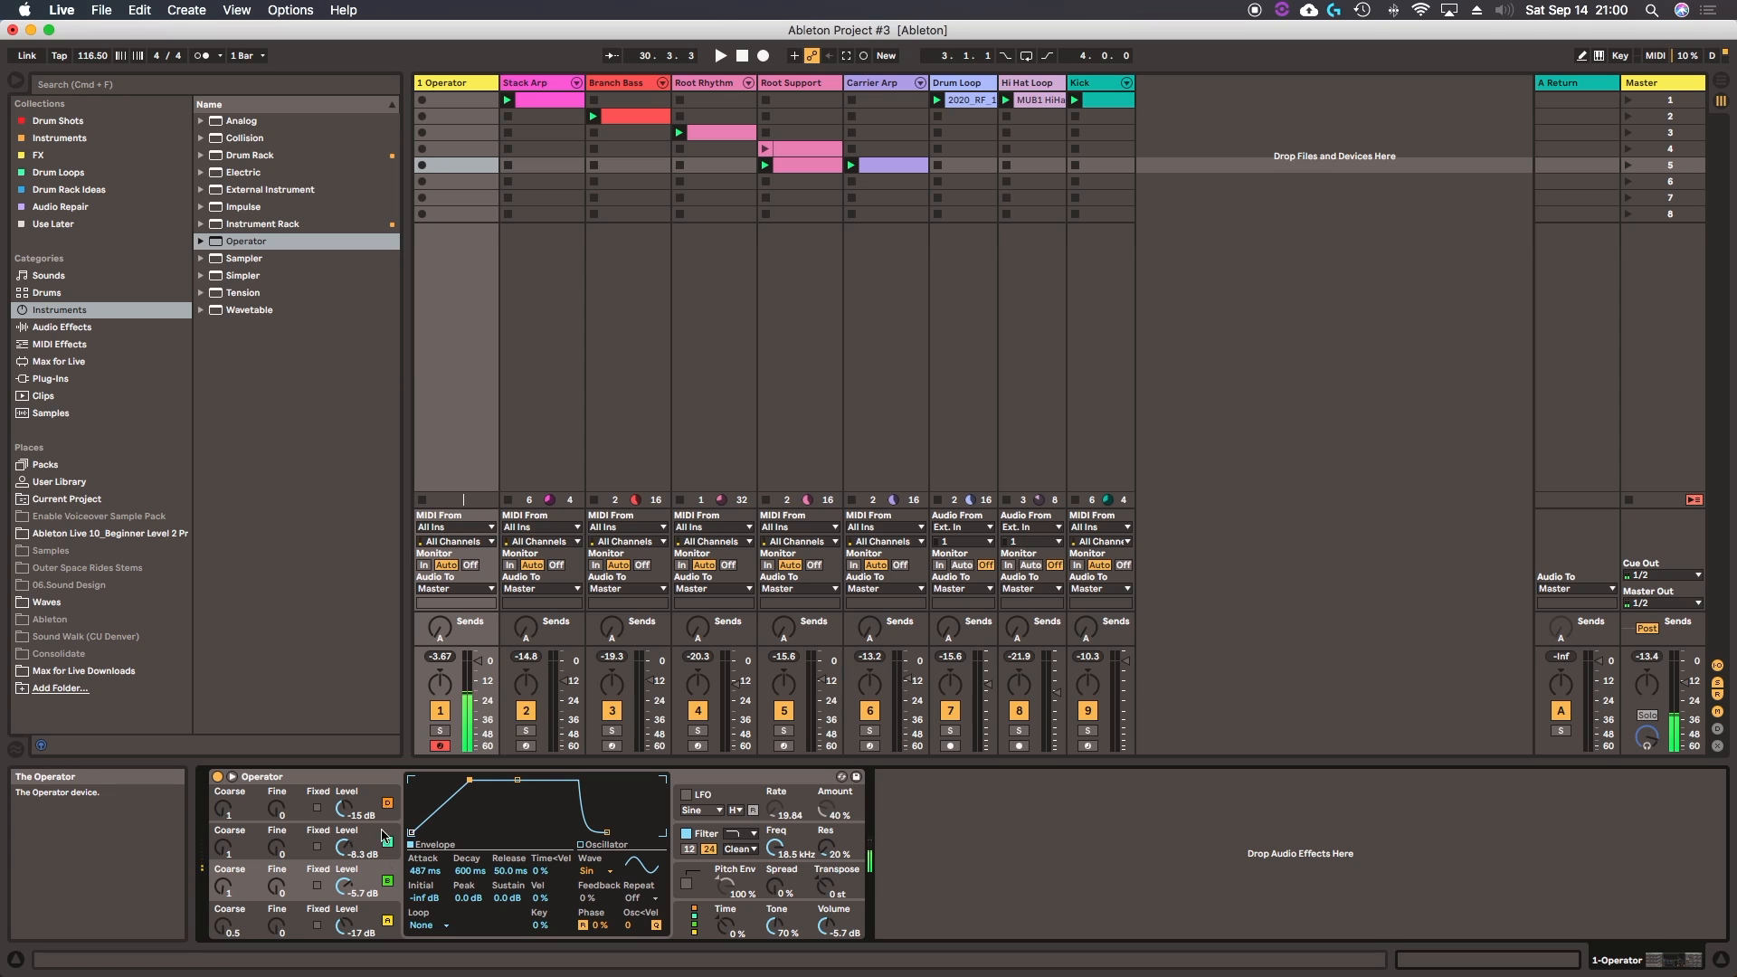
Step: Shape oscillator C's envelope with about 6.97 s decay and -31 dB sustain, and set its loop mode to Beat
left_click_drag(470, 780, 479, 818)
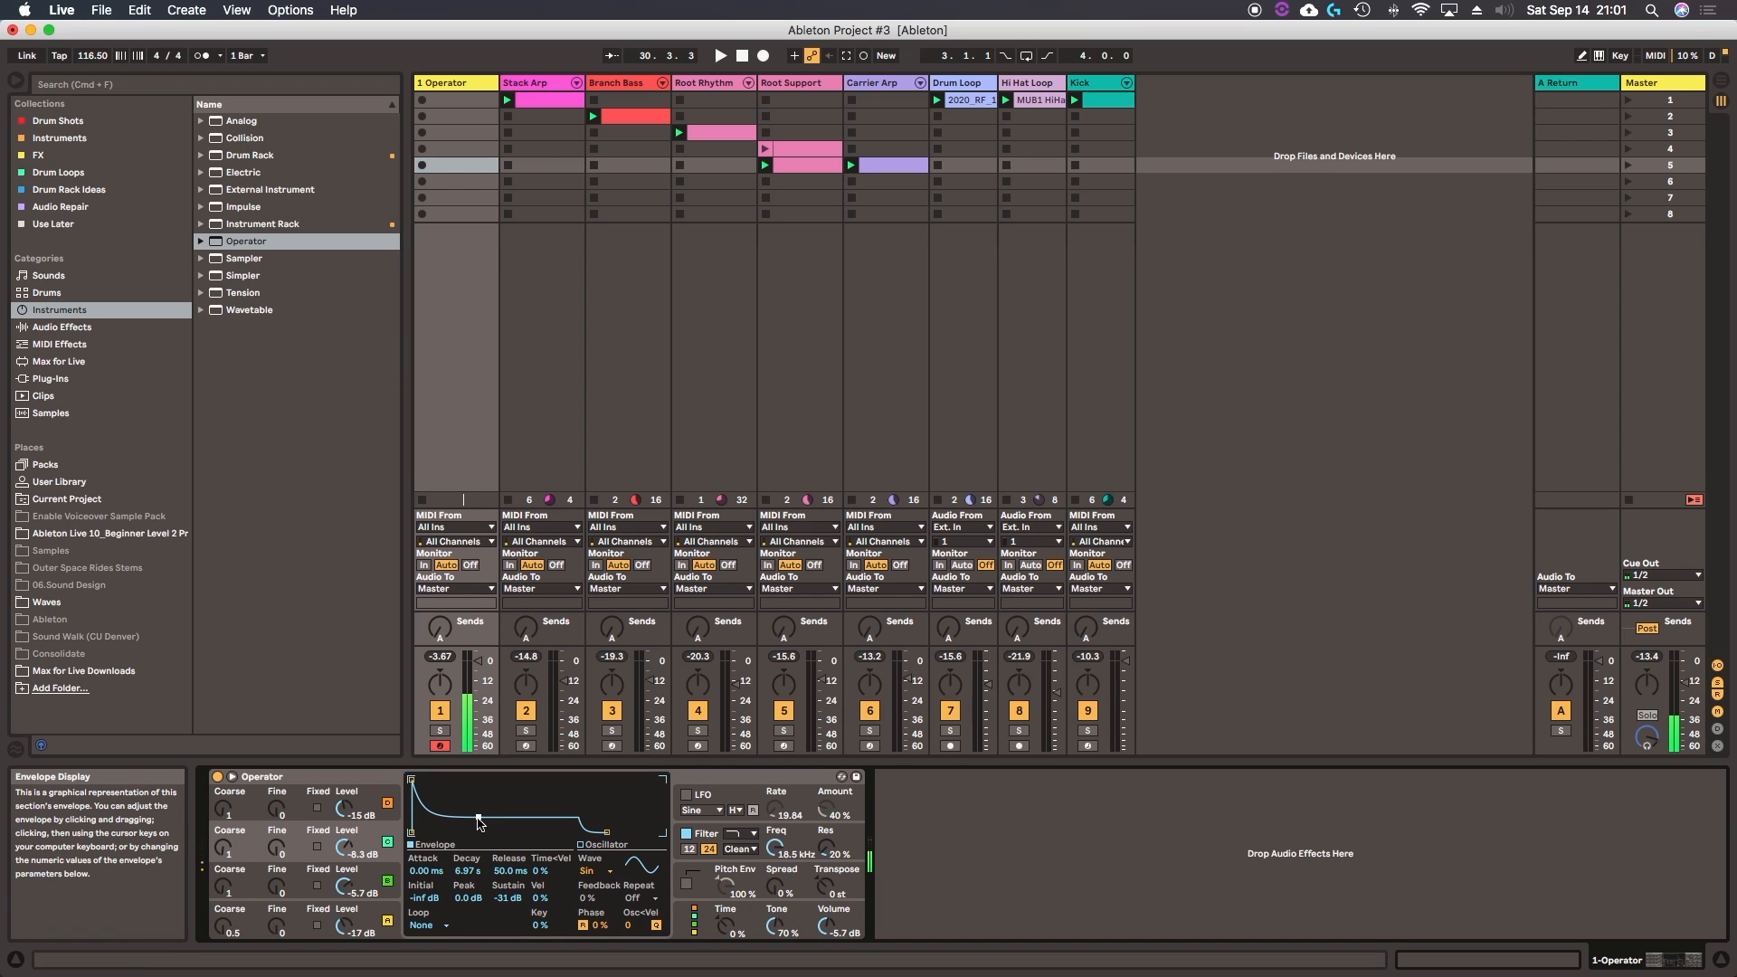
left_click(432, 925)
left_click(438, 887)
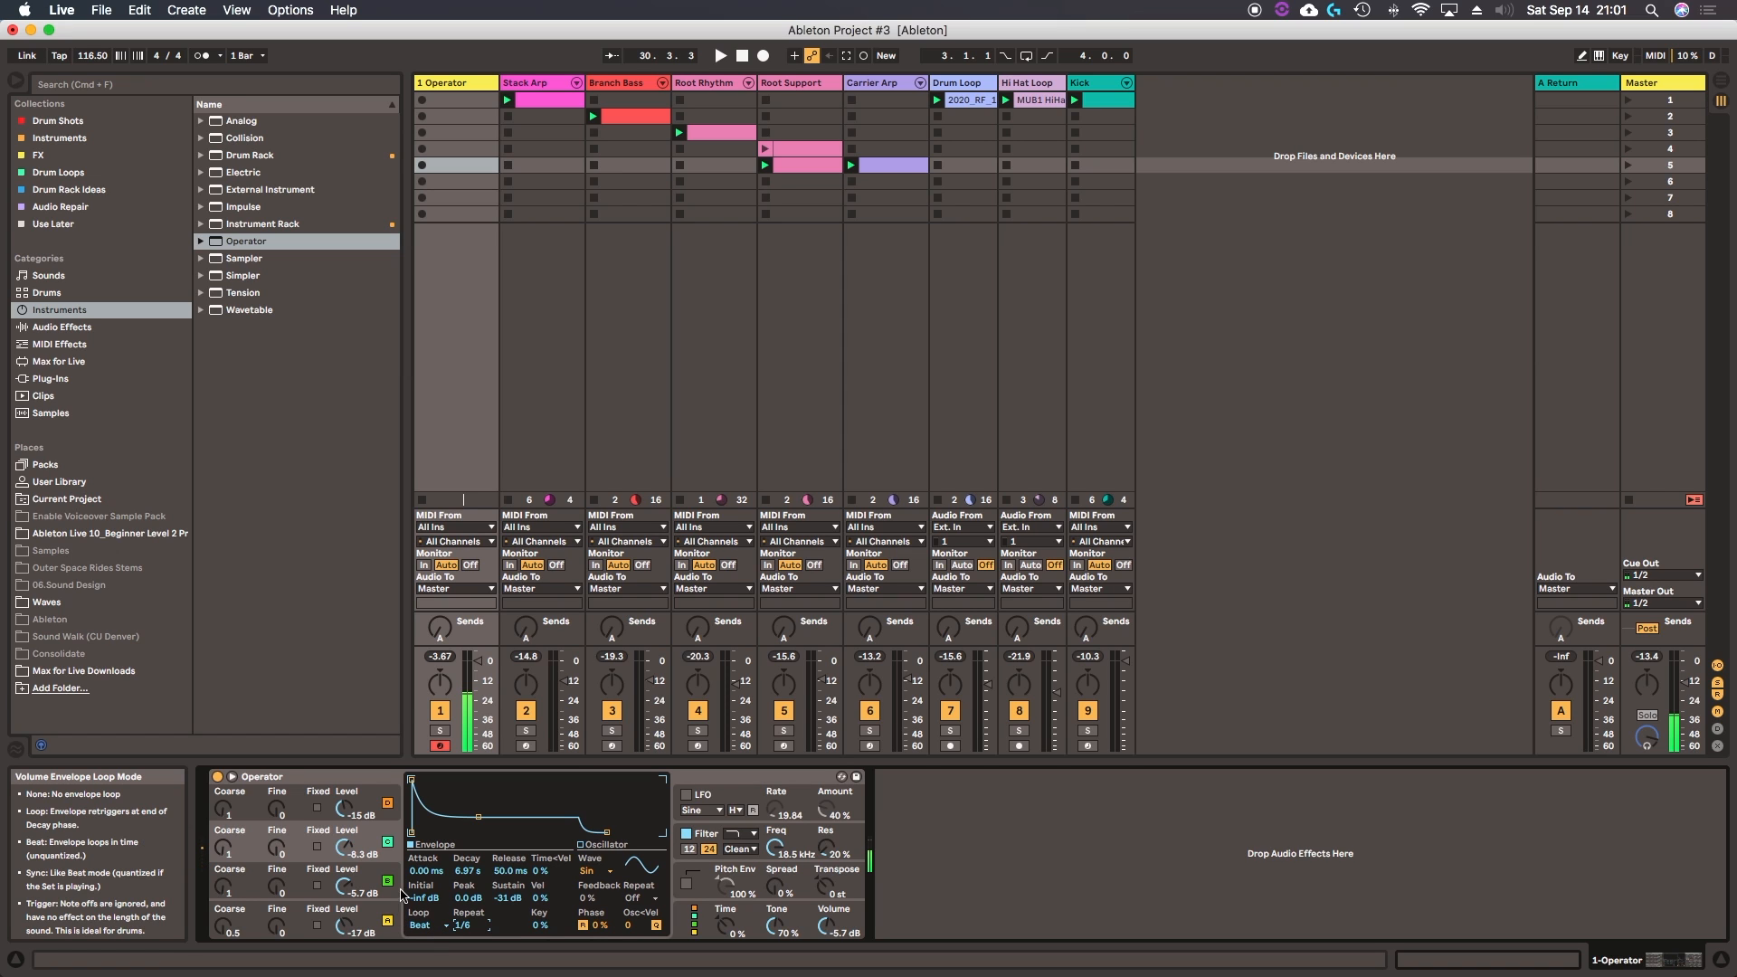
Step: Lengthen oscillator D's envelope attack to about 487 ms, and review the envelopes of oscillators B and C
left_click(354, 808)
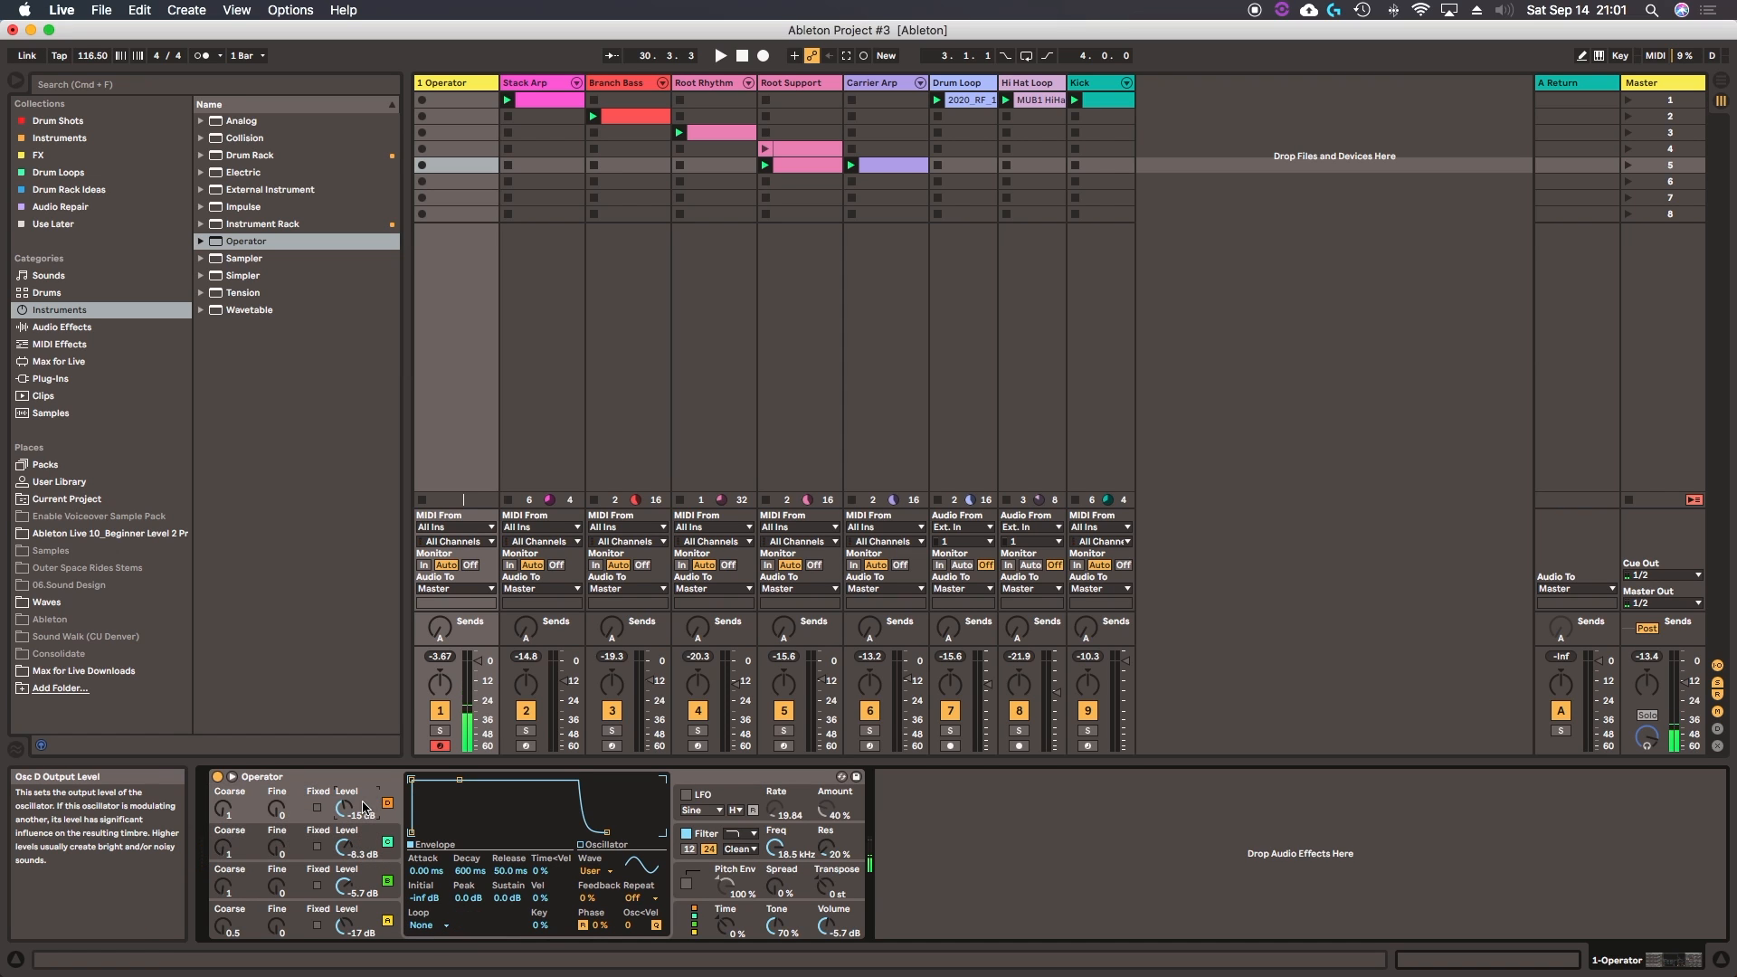
left_click_drag(414, 797, 477, 820)
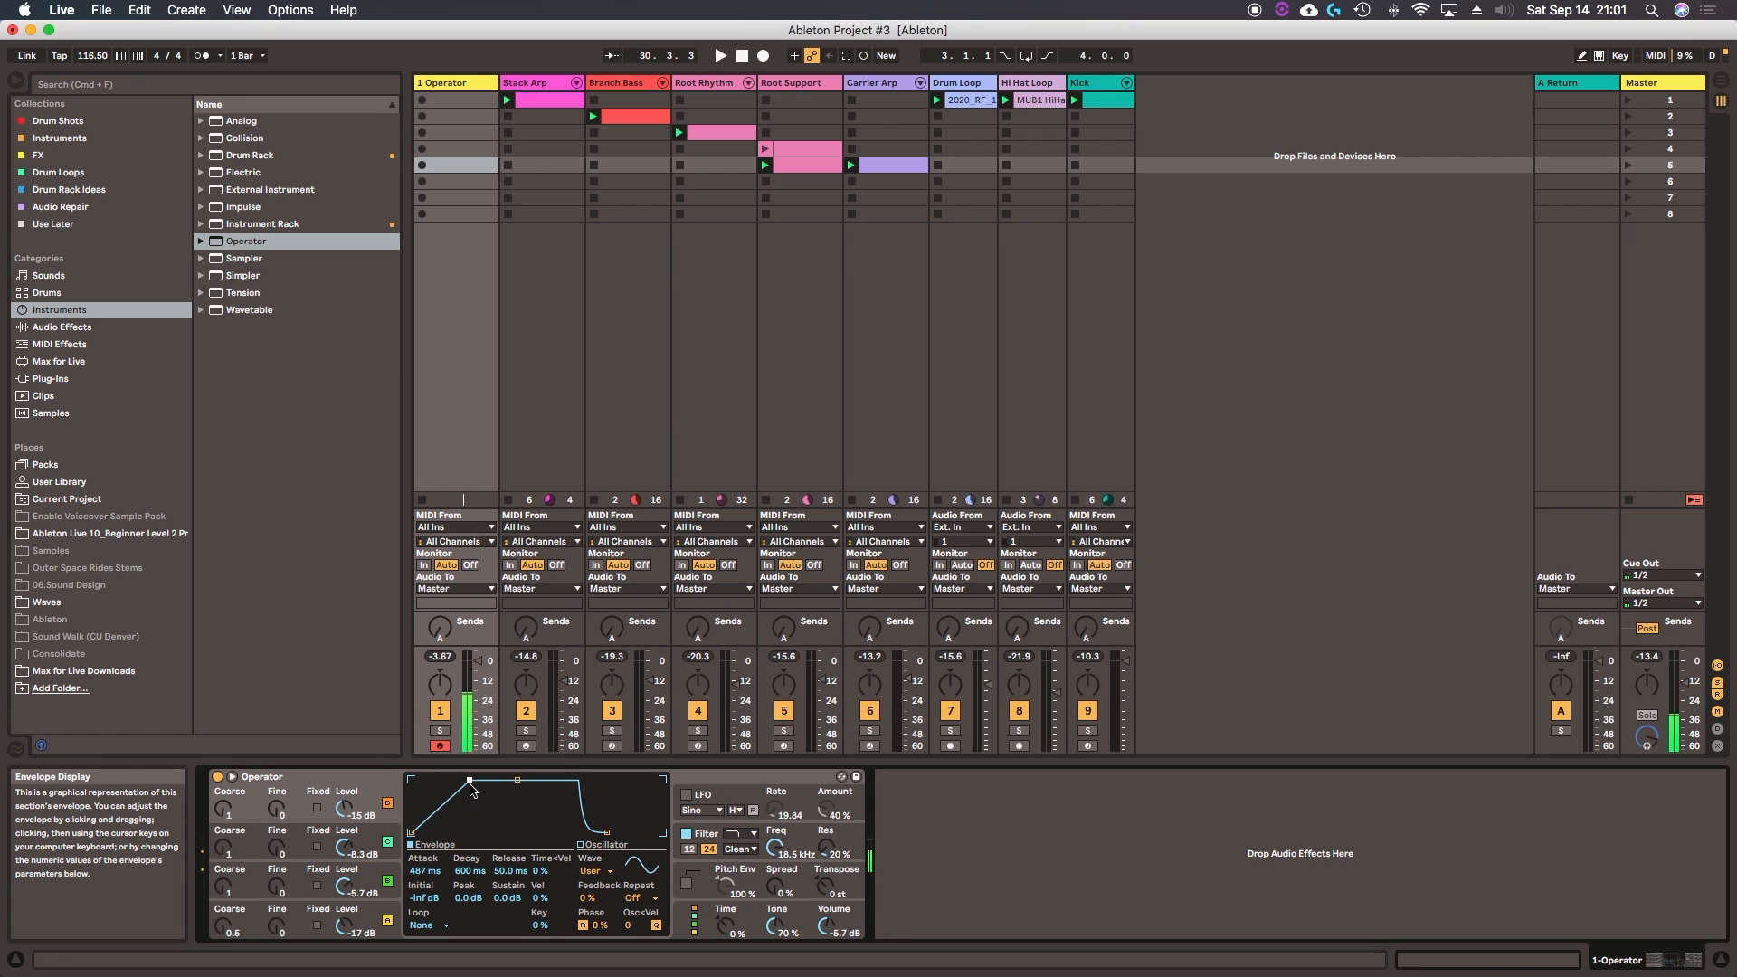
left_click(358, 891)
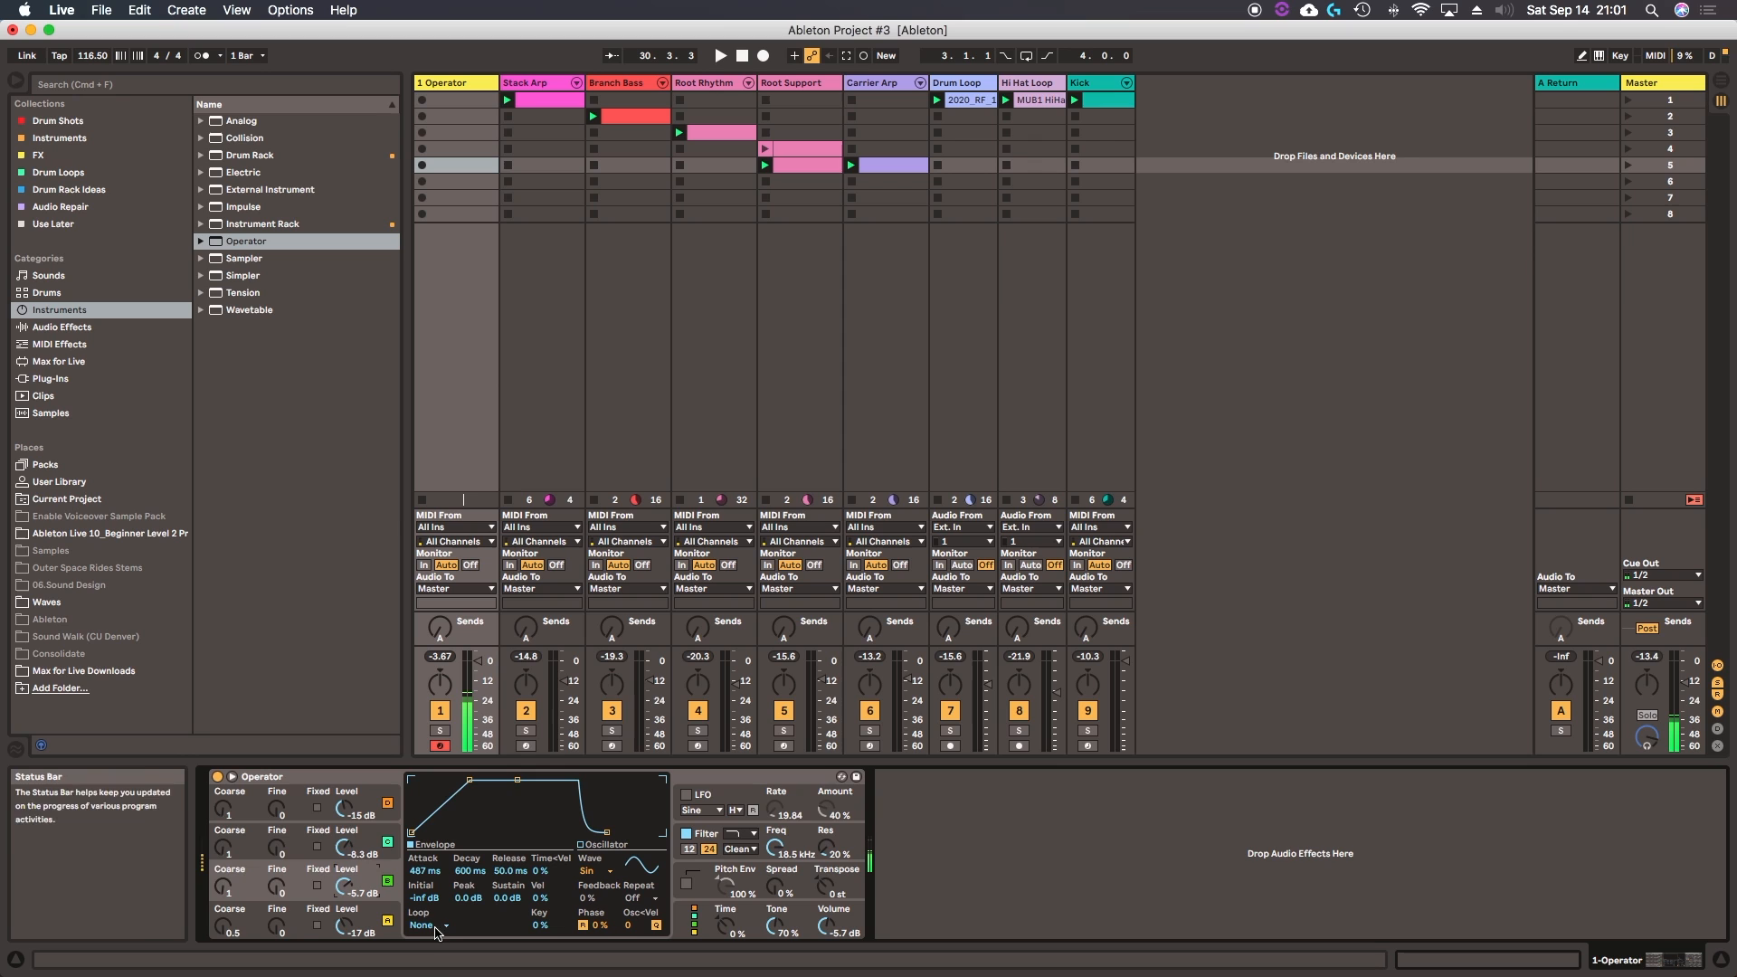
left_click(351, 849)
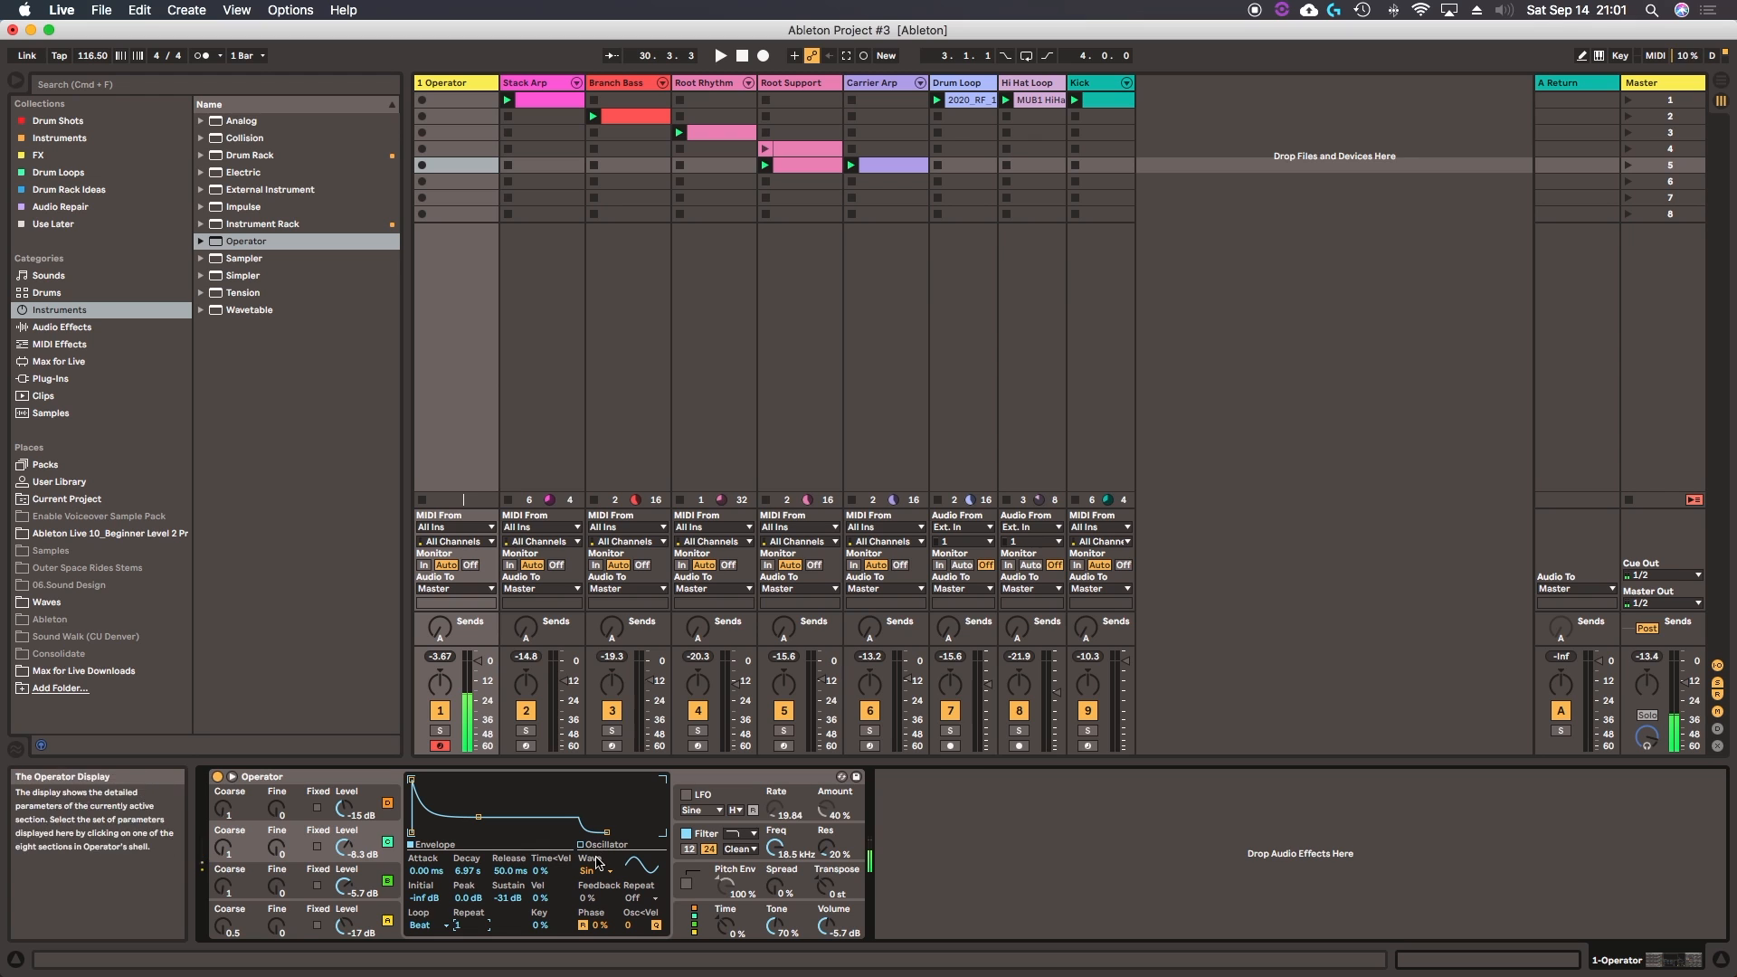
Step: Arm only the Stack Arp track and turn off its Ubiquitous, Saturator, EQ Eight, Chorus and Echo devices
left_click(547, 83)
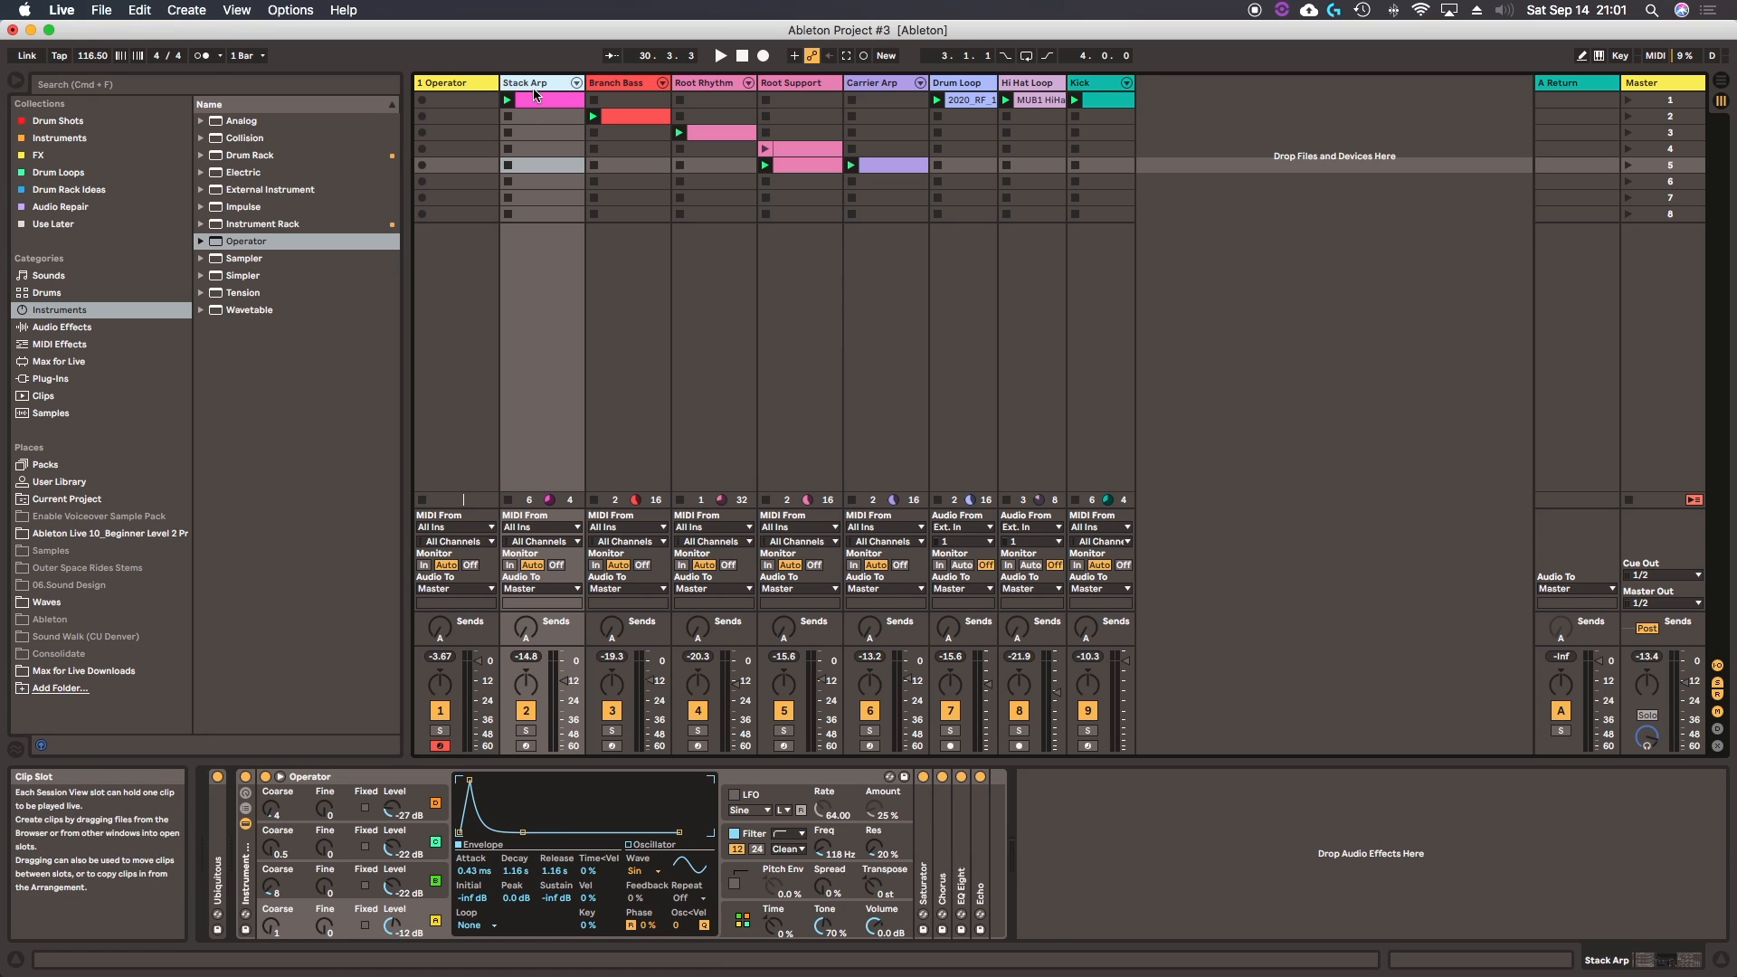
left_click(526, 746)
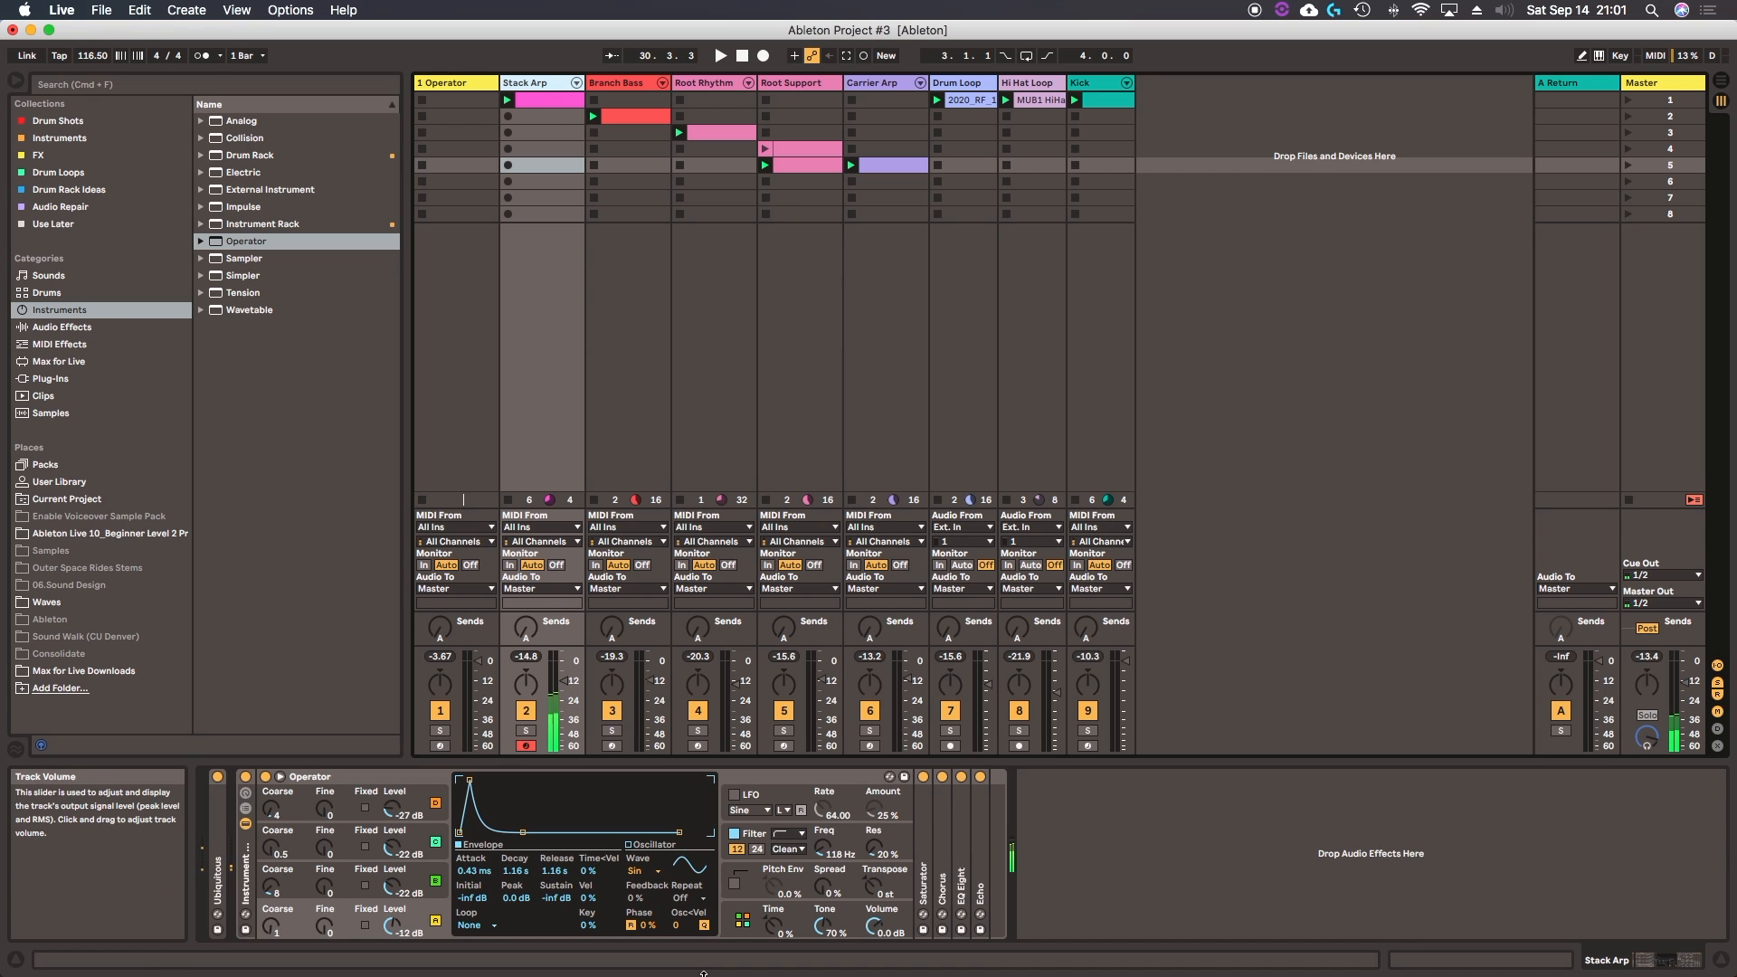
left_click(217, 776)
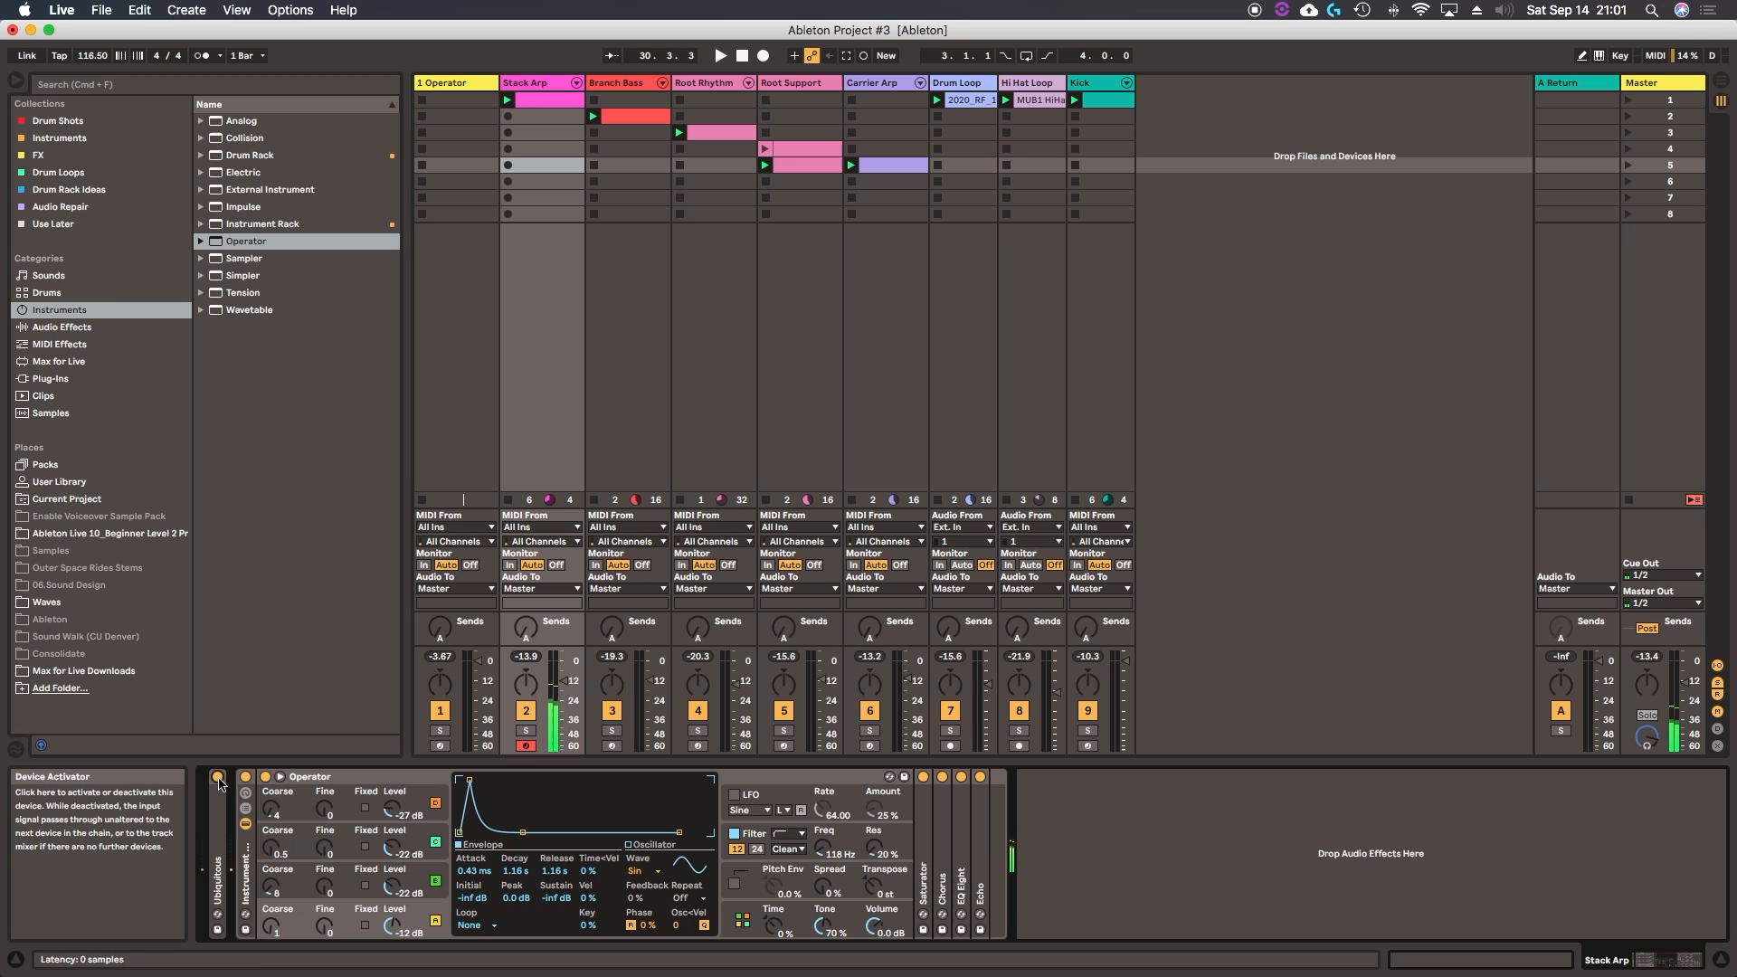
left_click(923, 777)
left_click(961, 777)
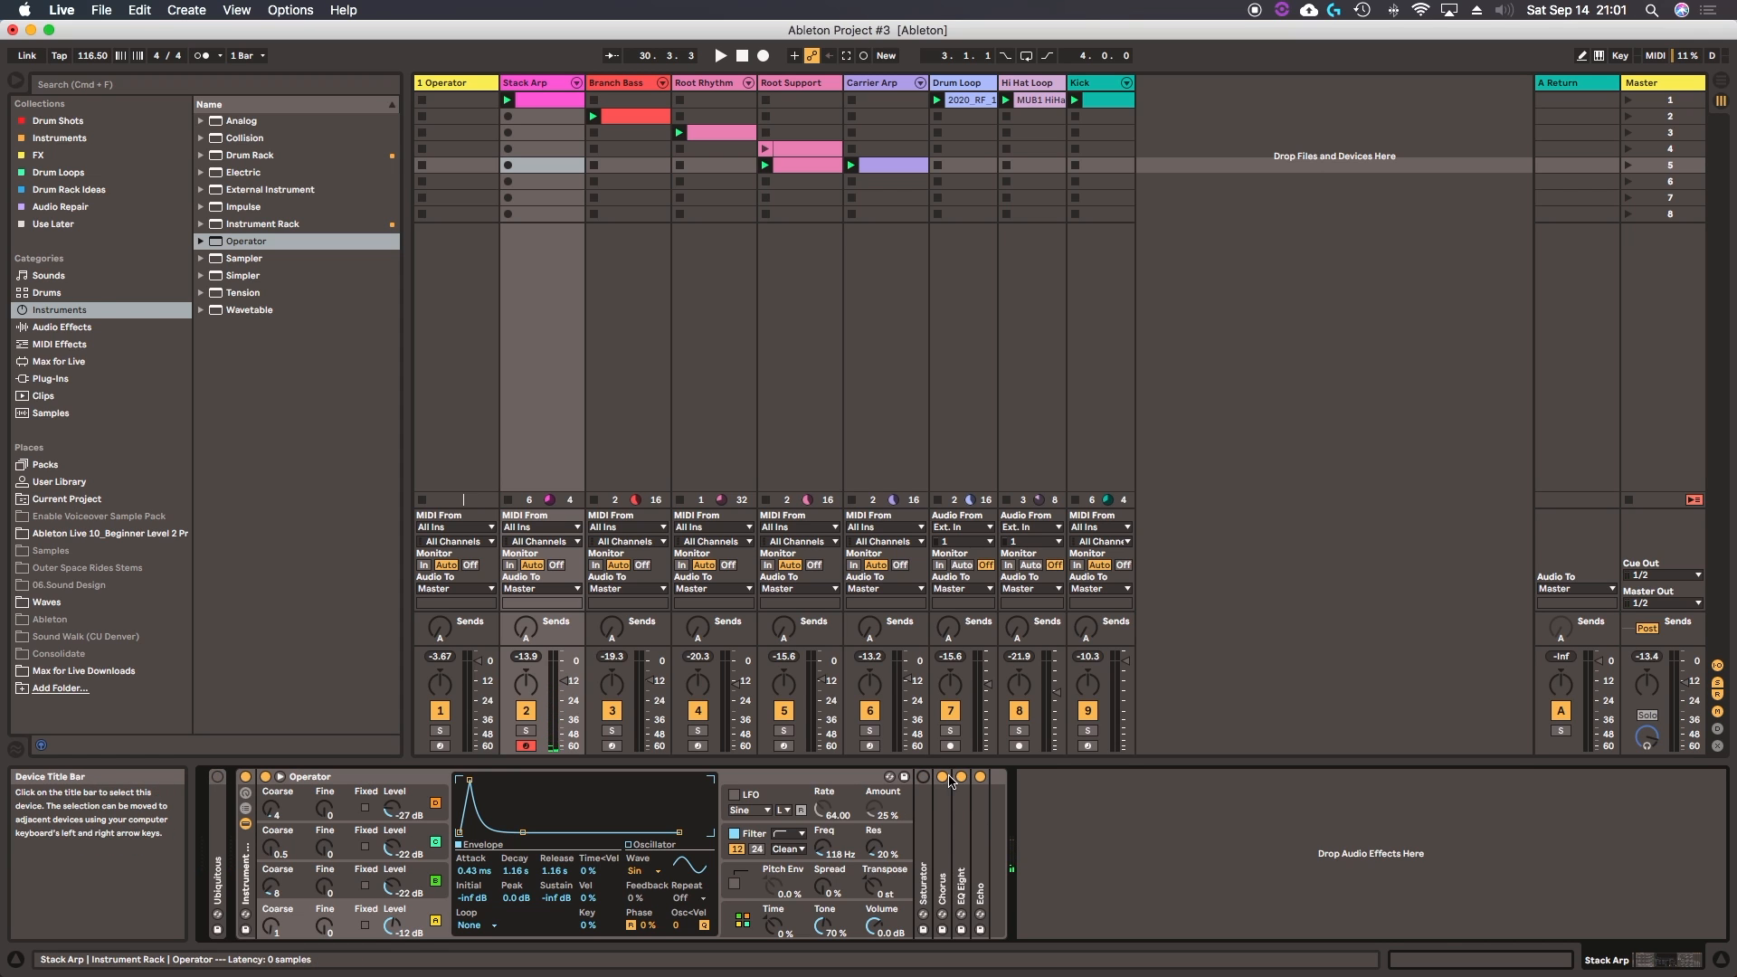
left_click(941, 777)
left_click(981, 778)
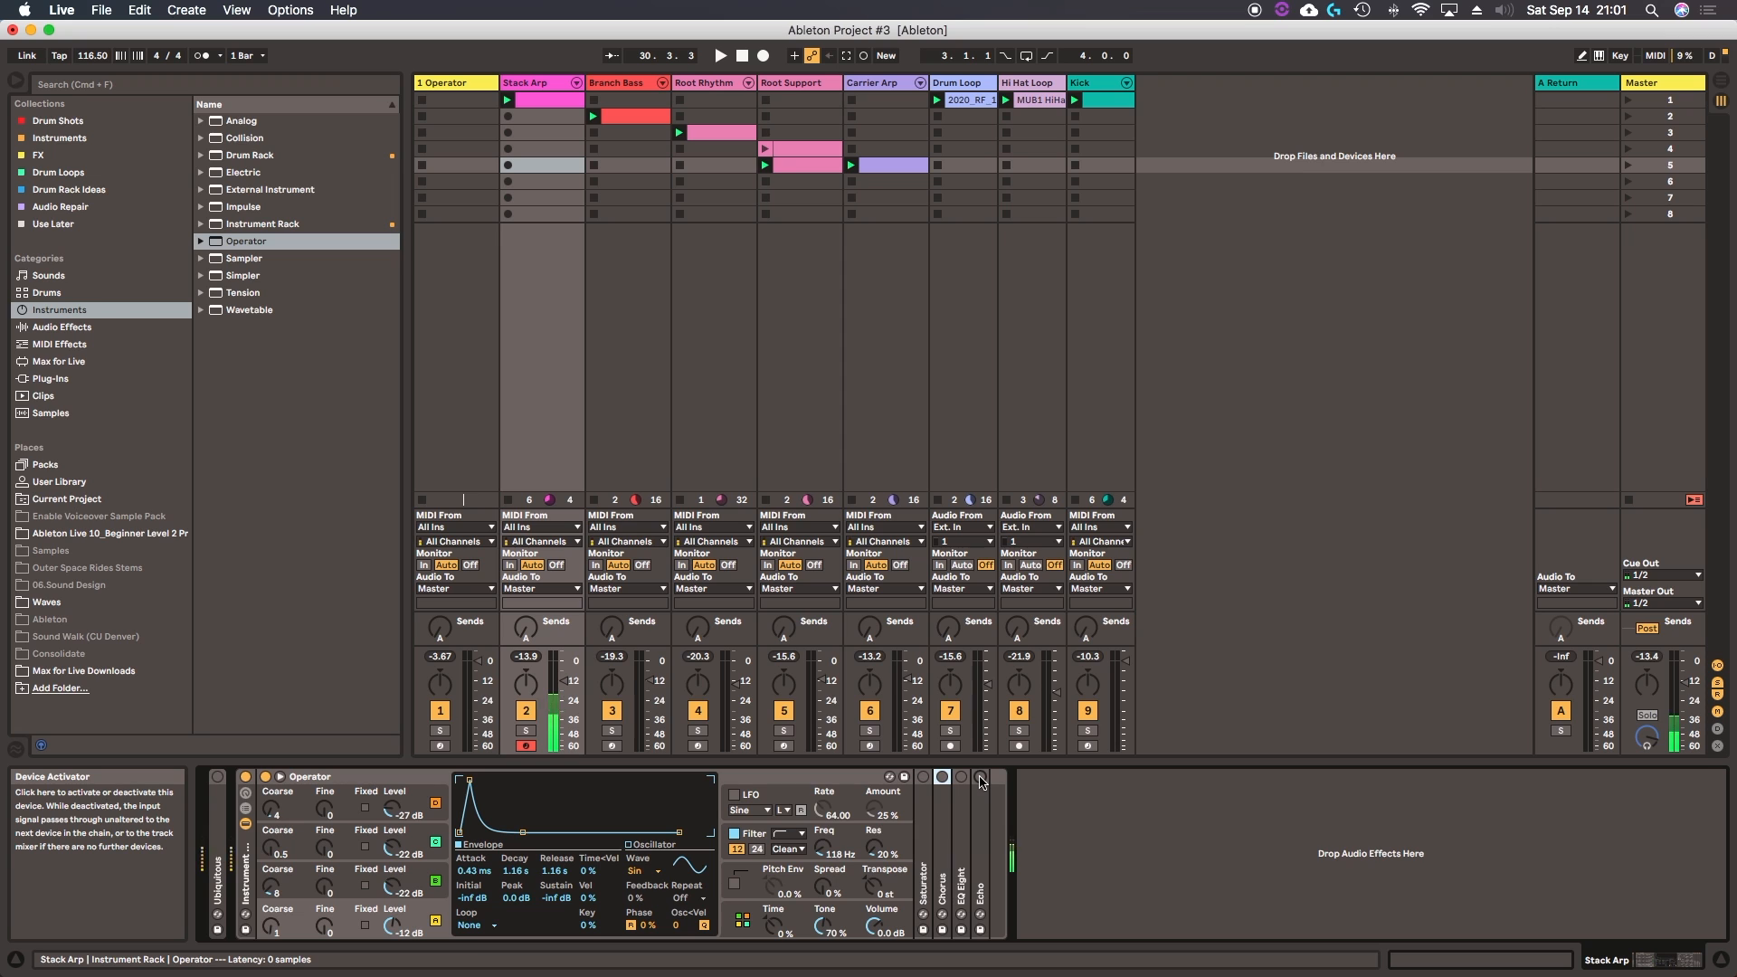
Step: Show the Stack Arp algorithm and compare the sound with oscillators C and A each switched off and back on
left_click(749, 930)
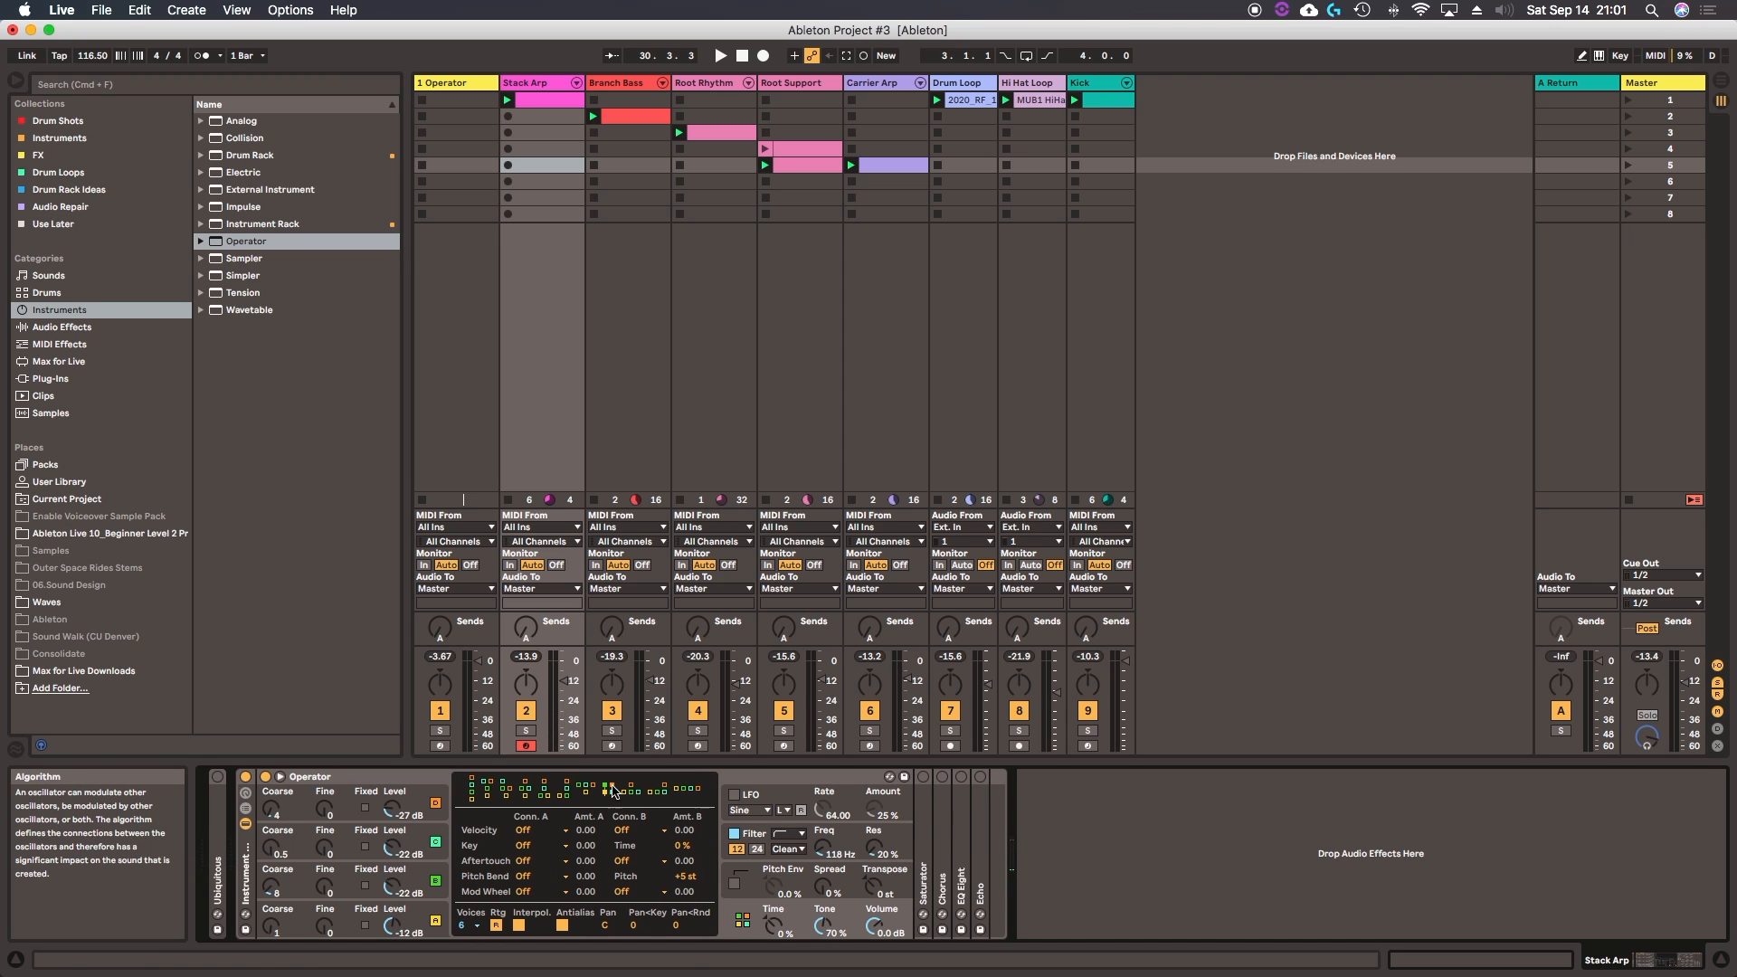
left_click(435, 843)
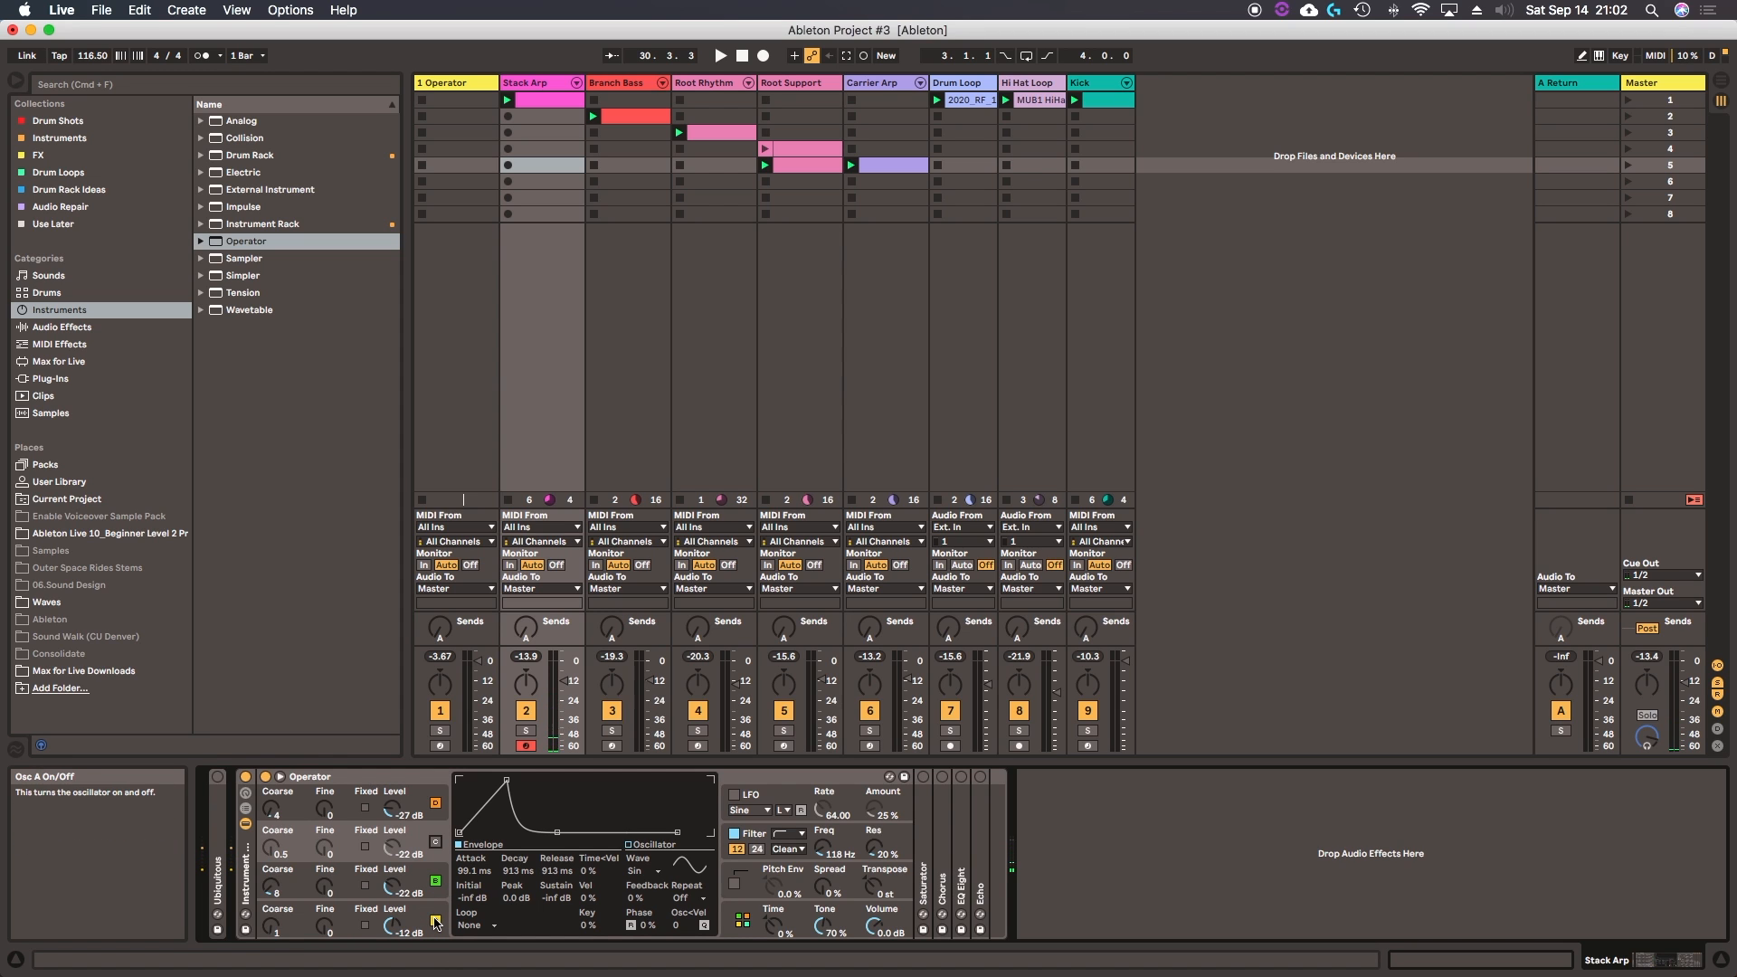
left_click(436, 842)
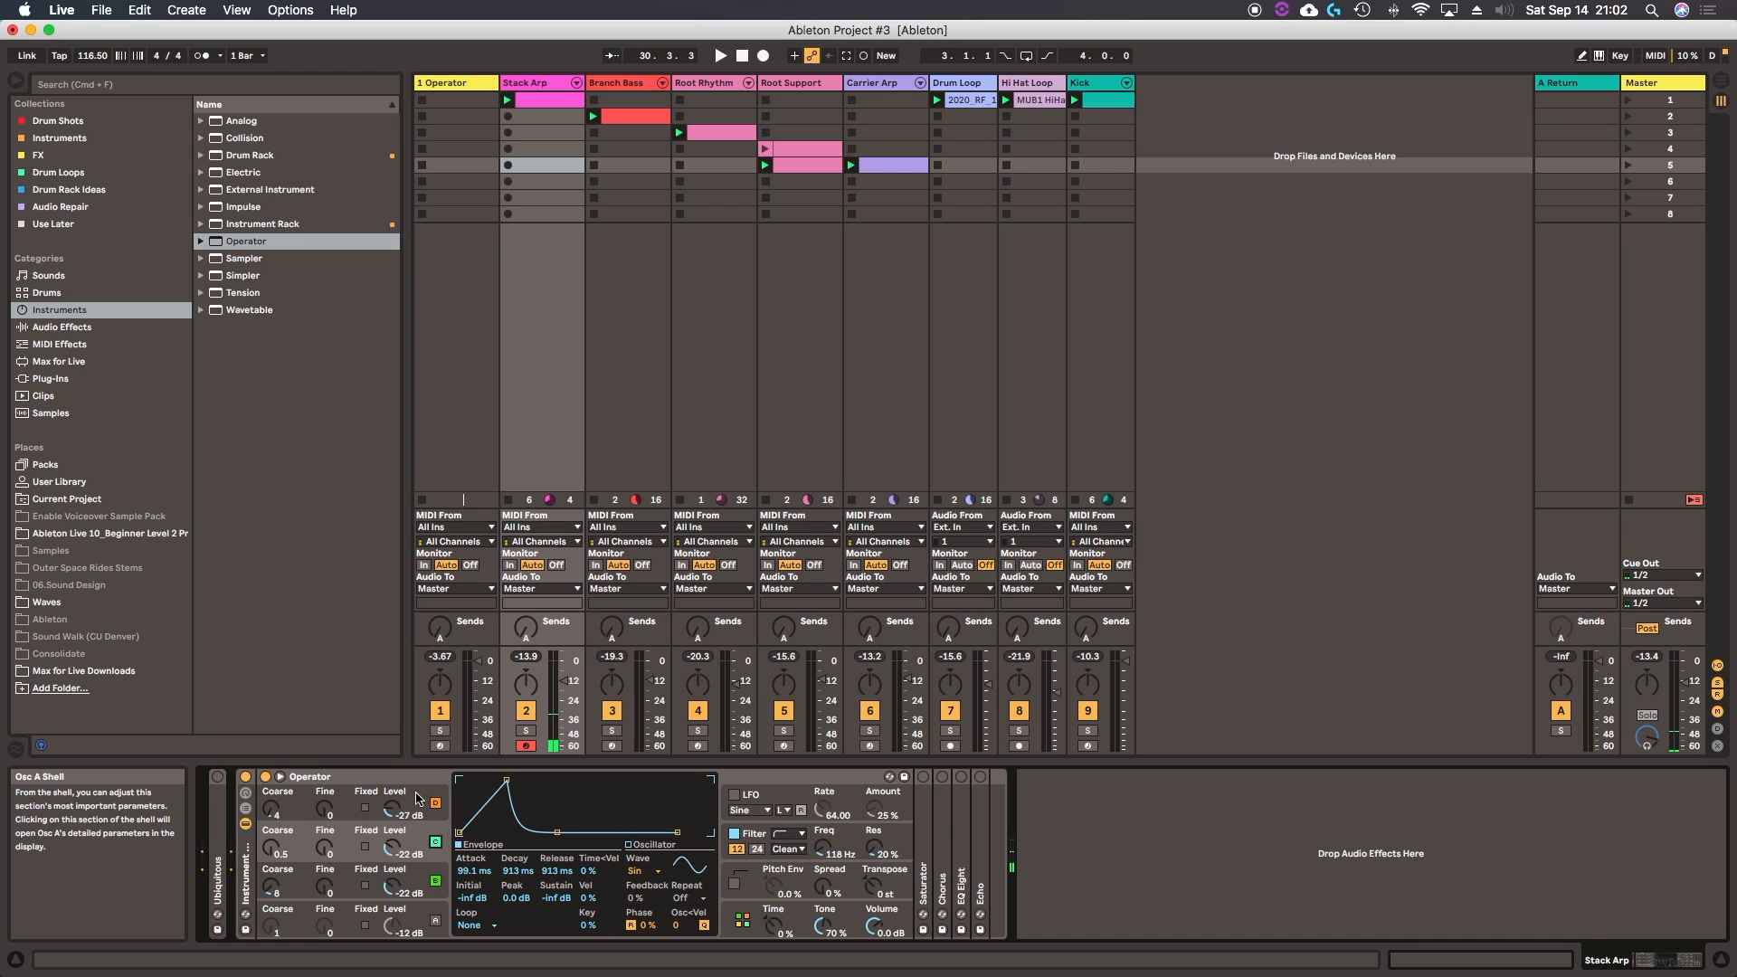
left_click(435, 920)
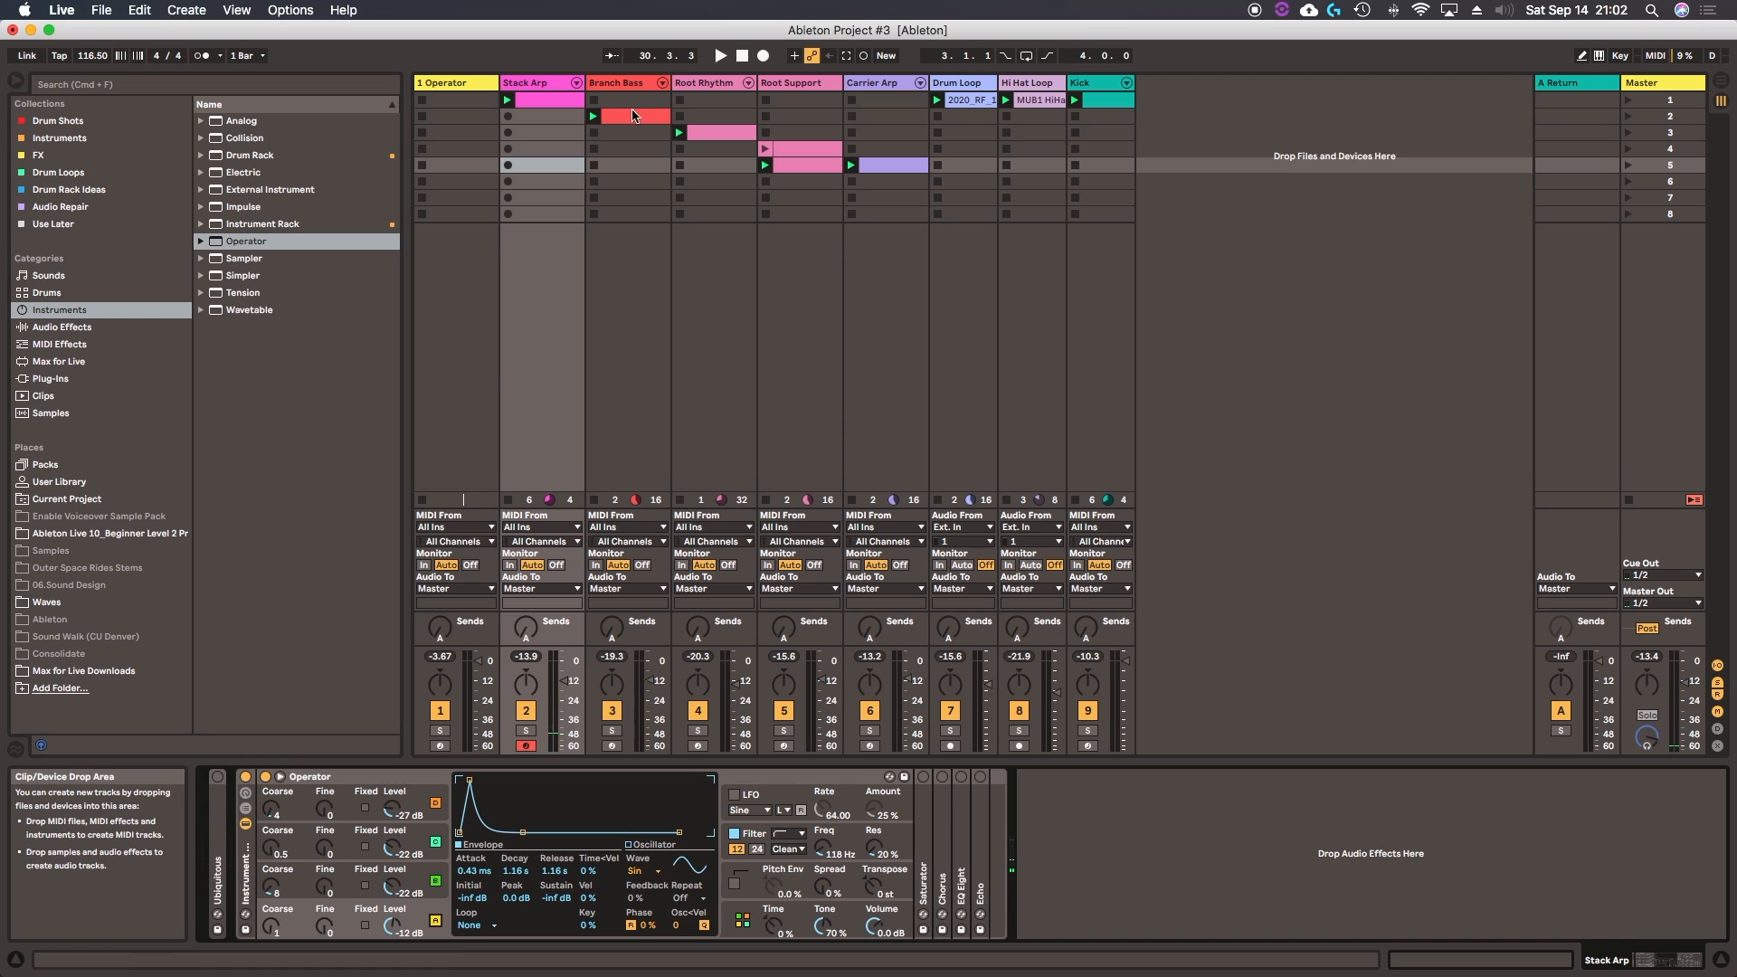
Step: Select the Branch Bass track and make it the armed track instead of Stack Arp
left_click(618, 86)
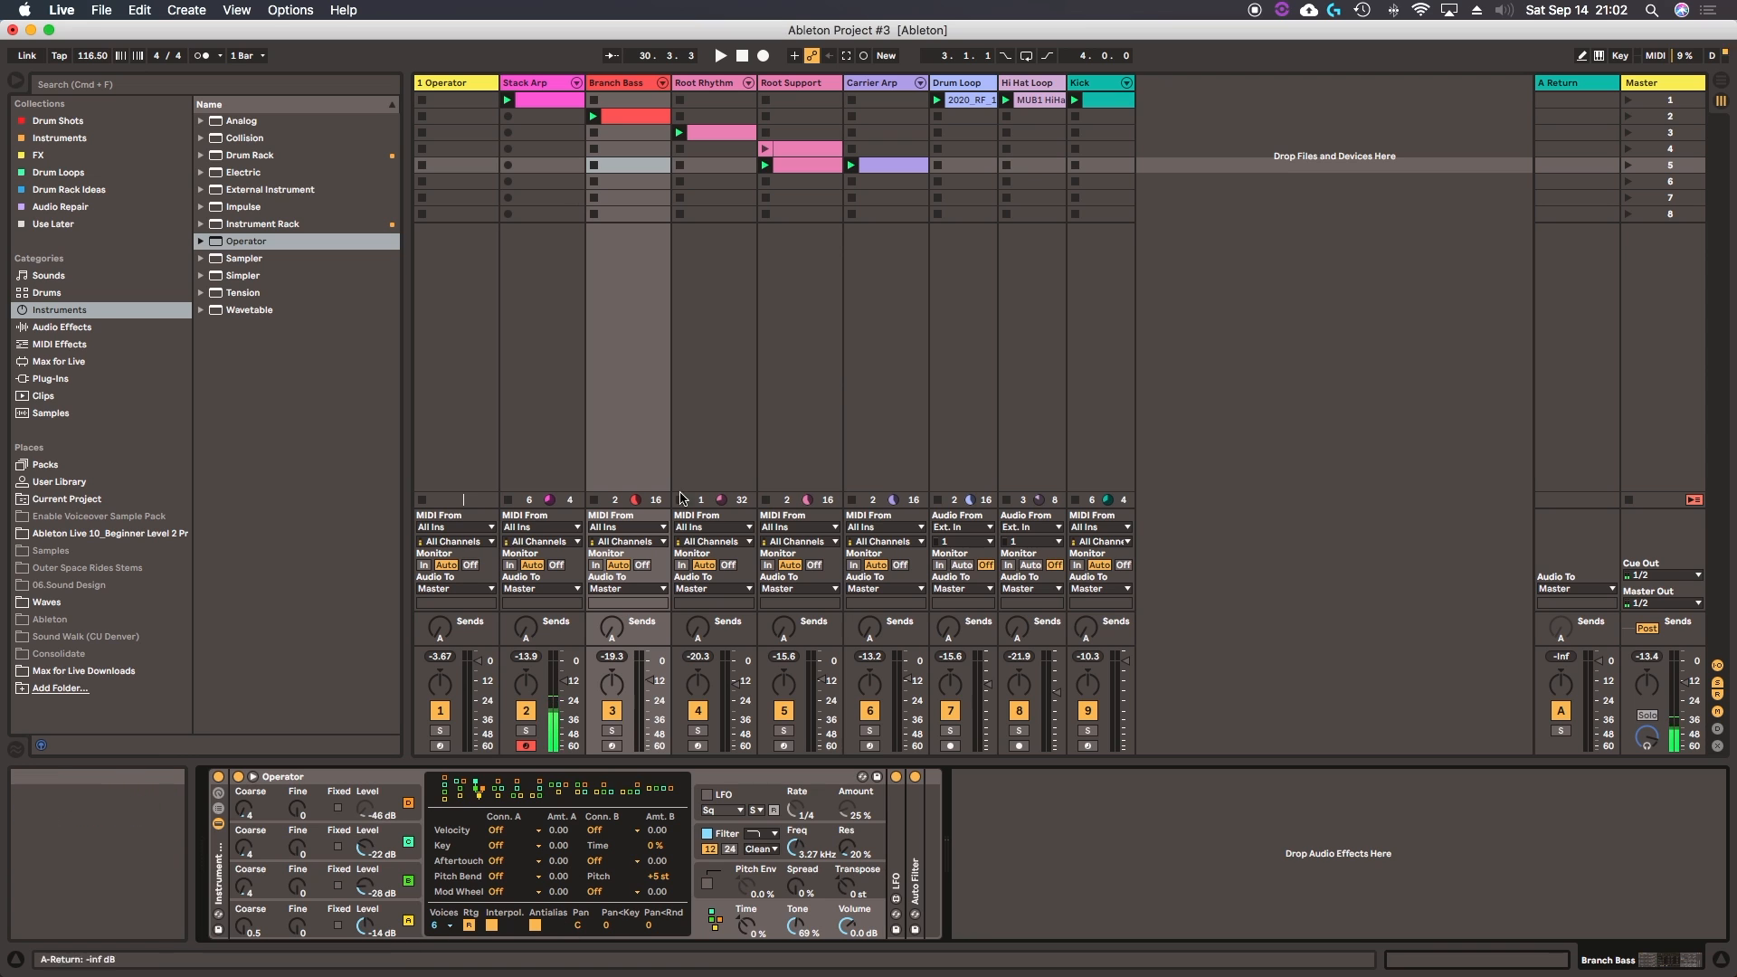
left_click(526, 746)
left_click(611, 746)
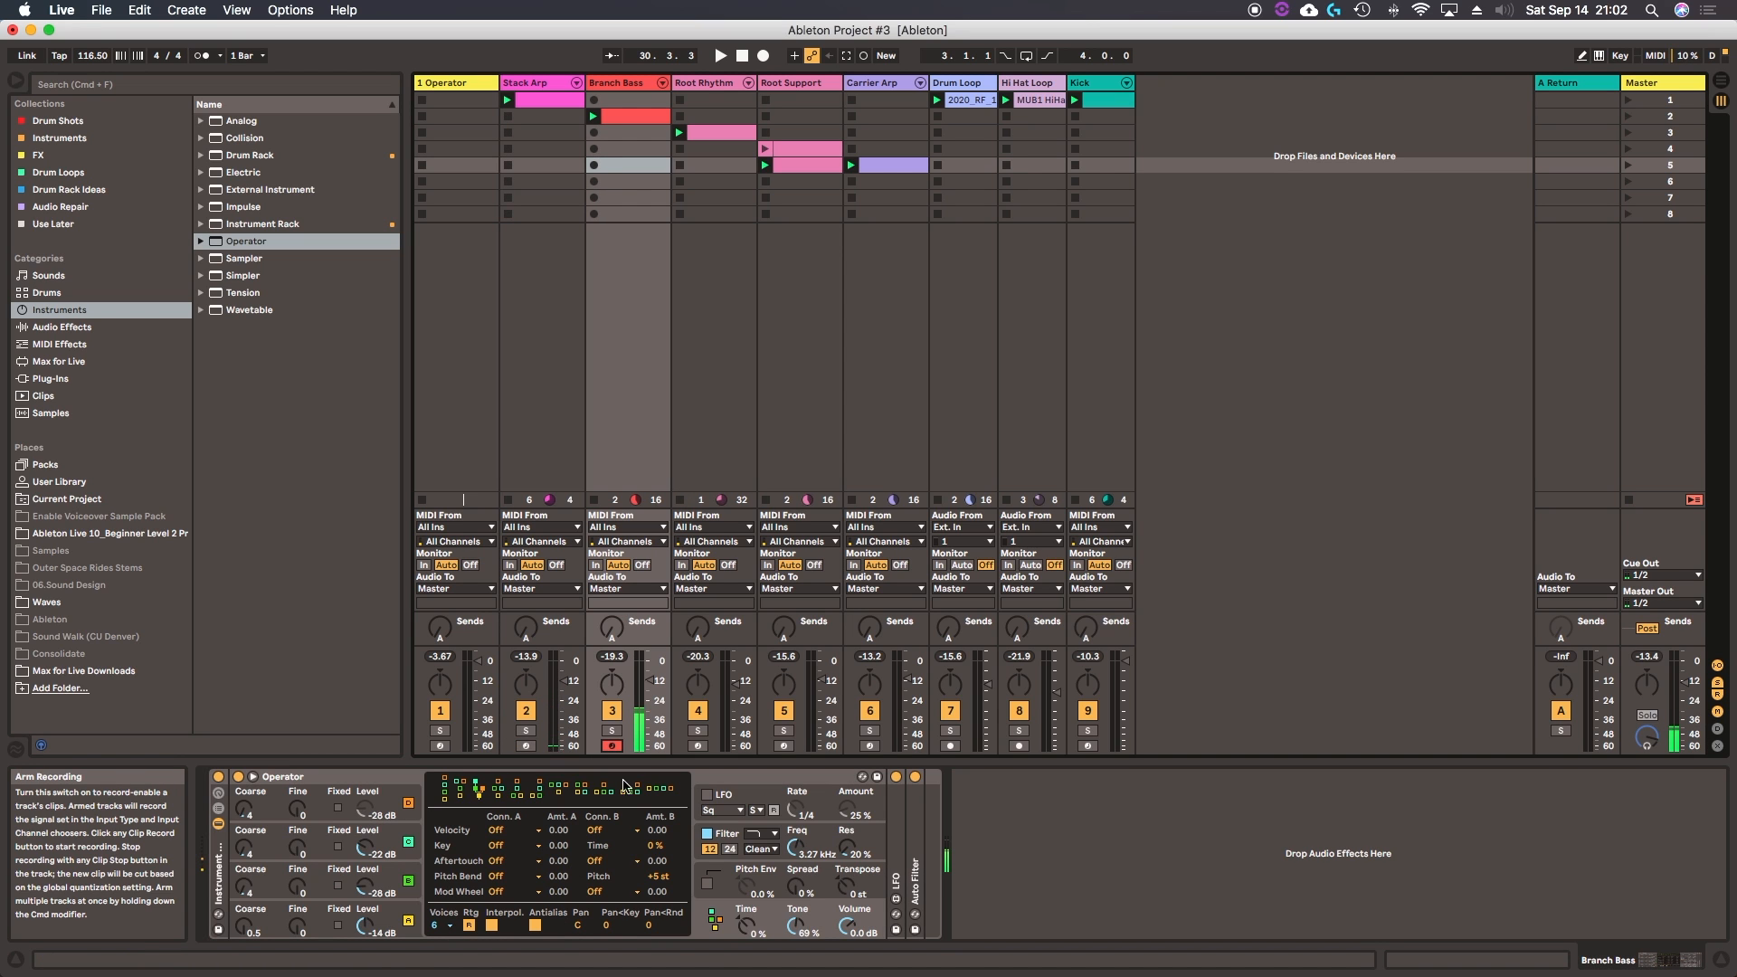
Step: Unfold the LFO device that modulates oscillator D's level on Branch Bass, and turn on Operator's built-in LFO
left_click(375, 816)
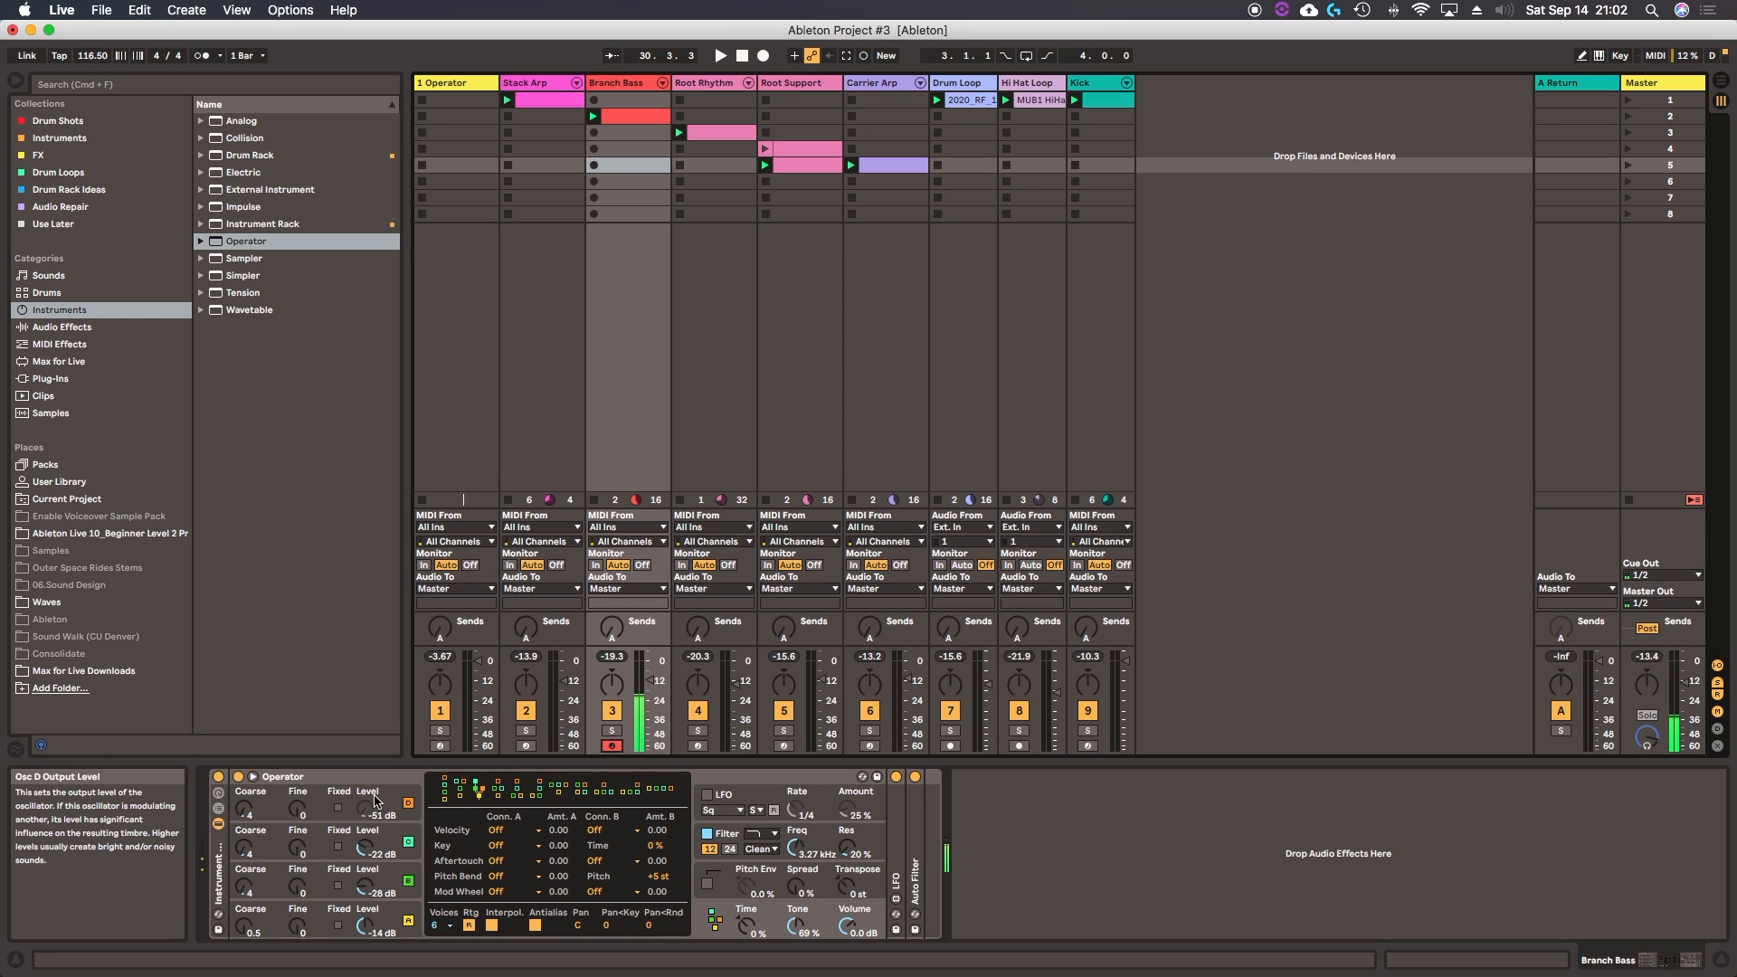
double_click(901, 821)
left_click(364, 804)
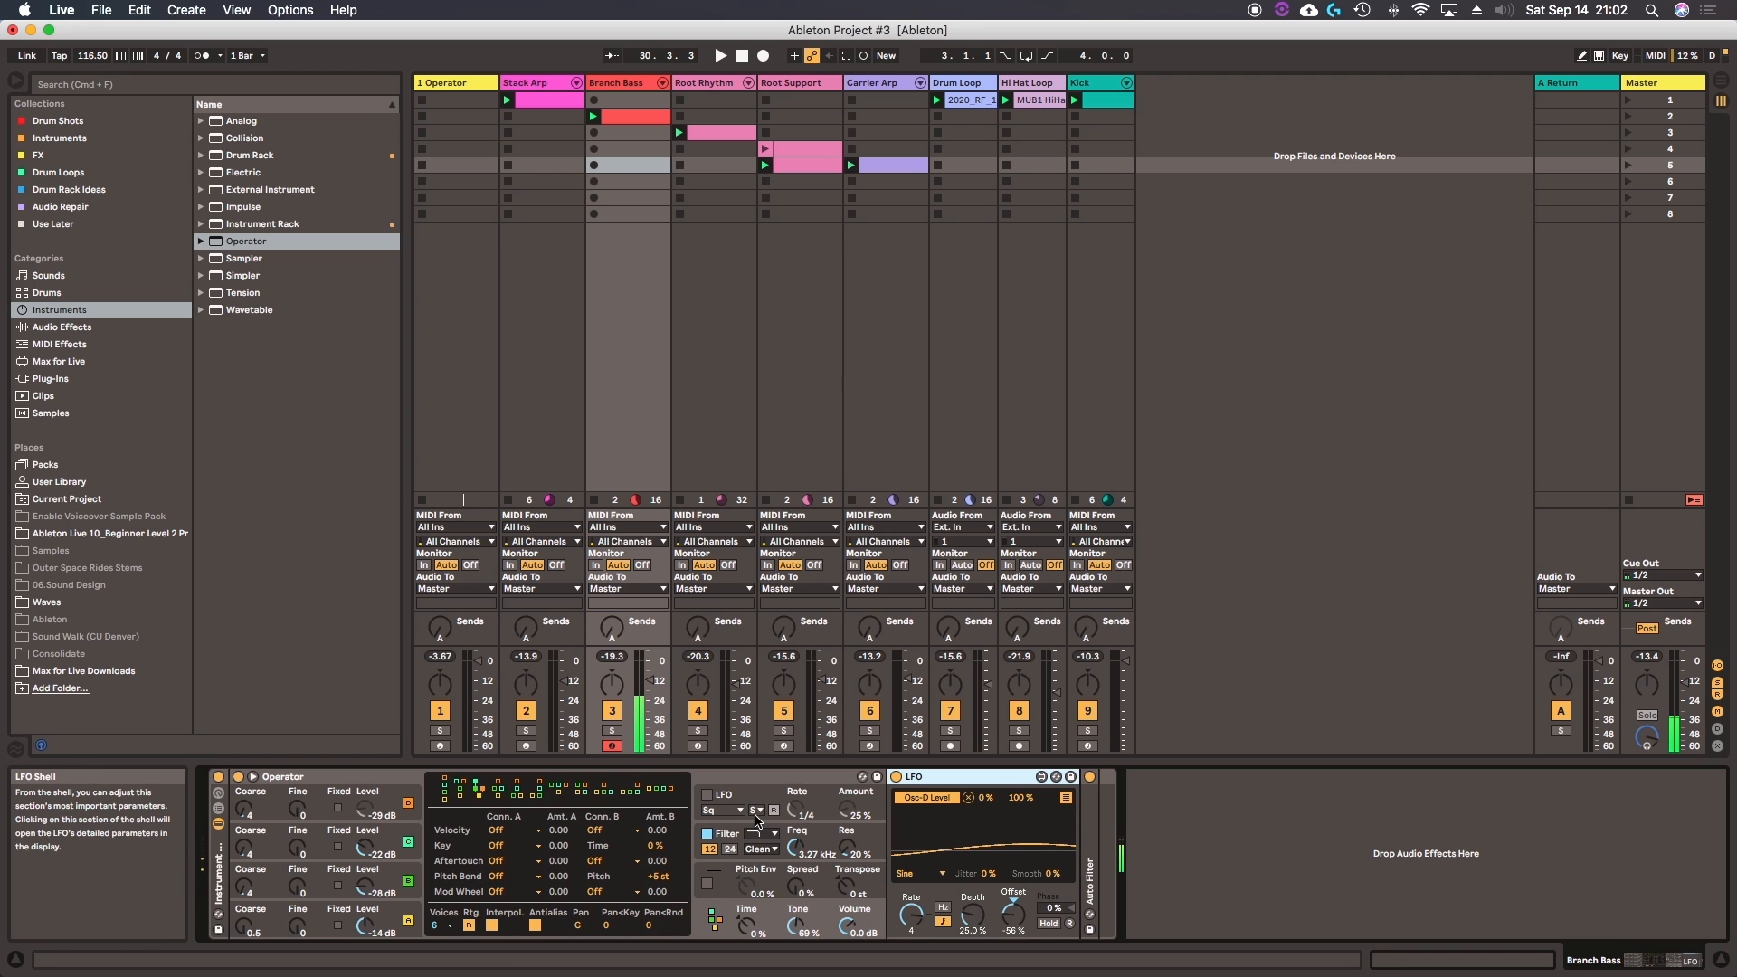
left_click(707, 796)
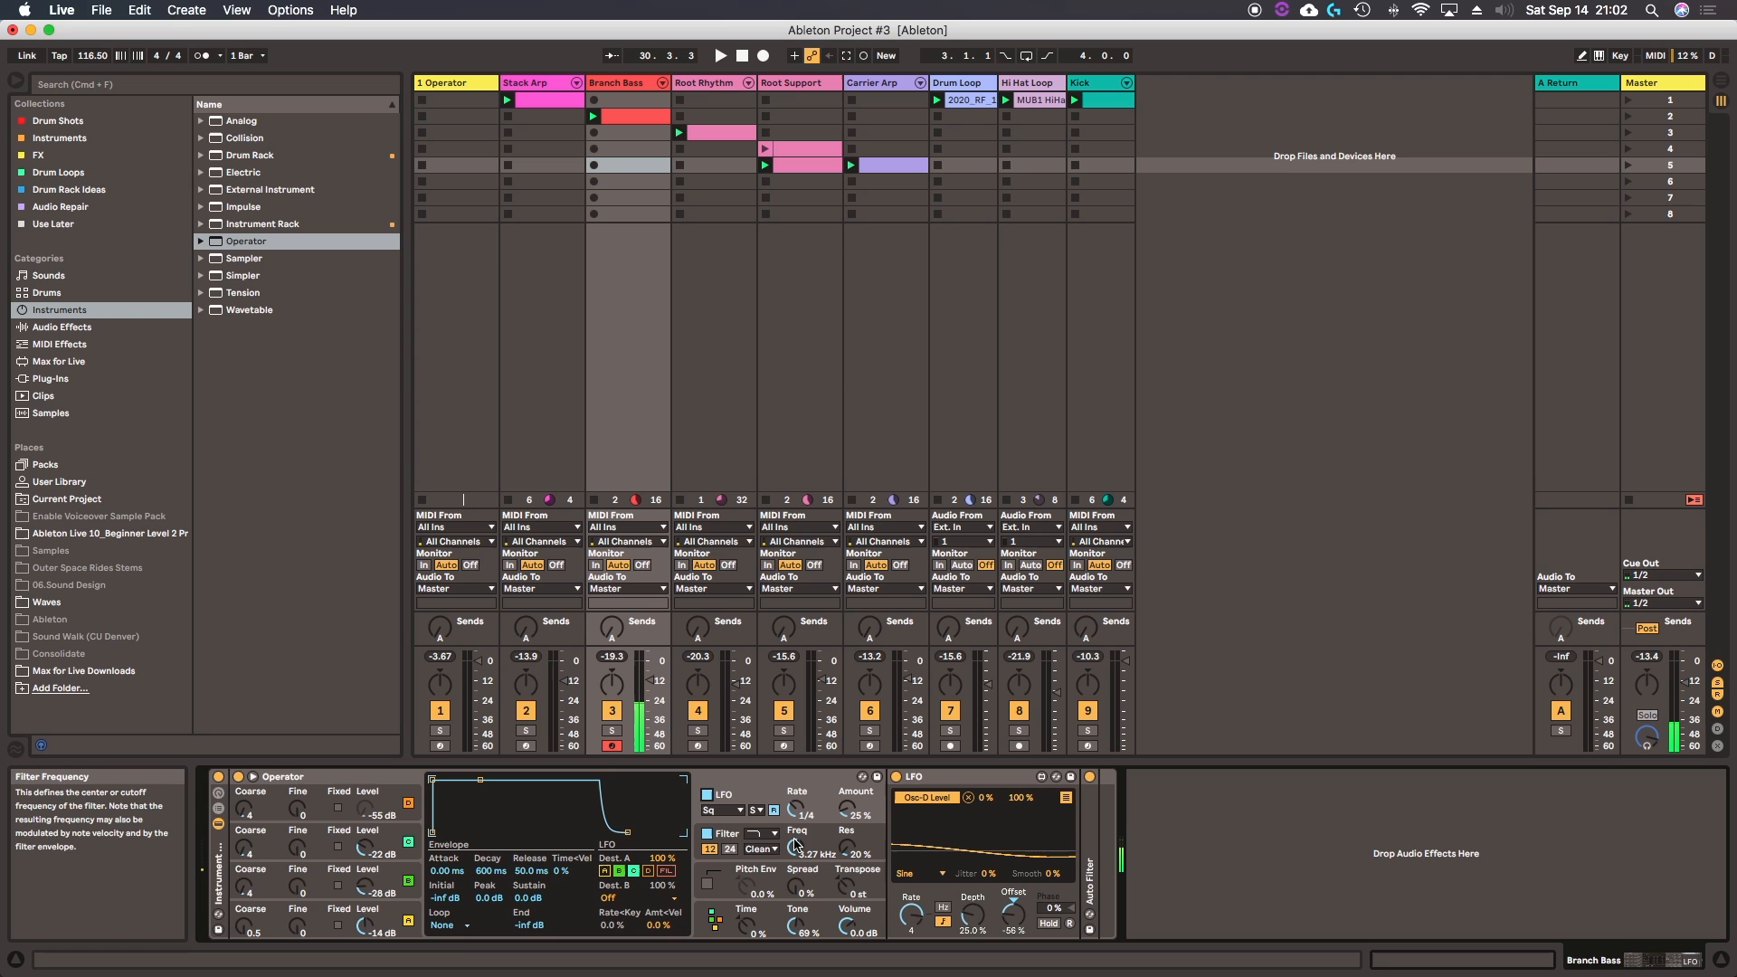
Step: Select the Root Rhythm track and arm it in place of Branch Bass
left_click(705, 84)
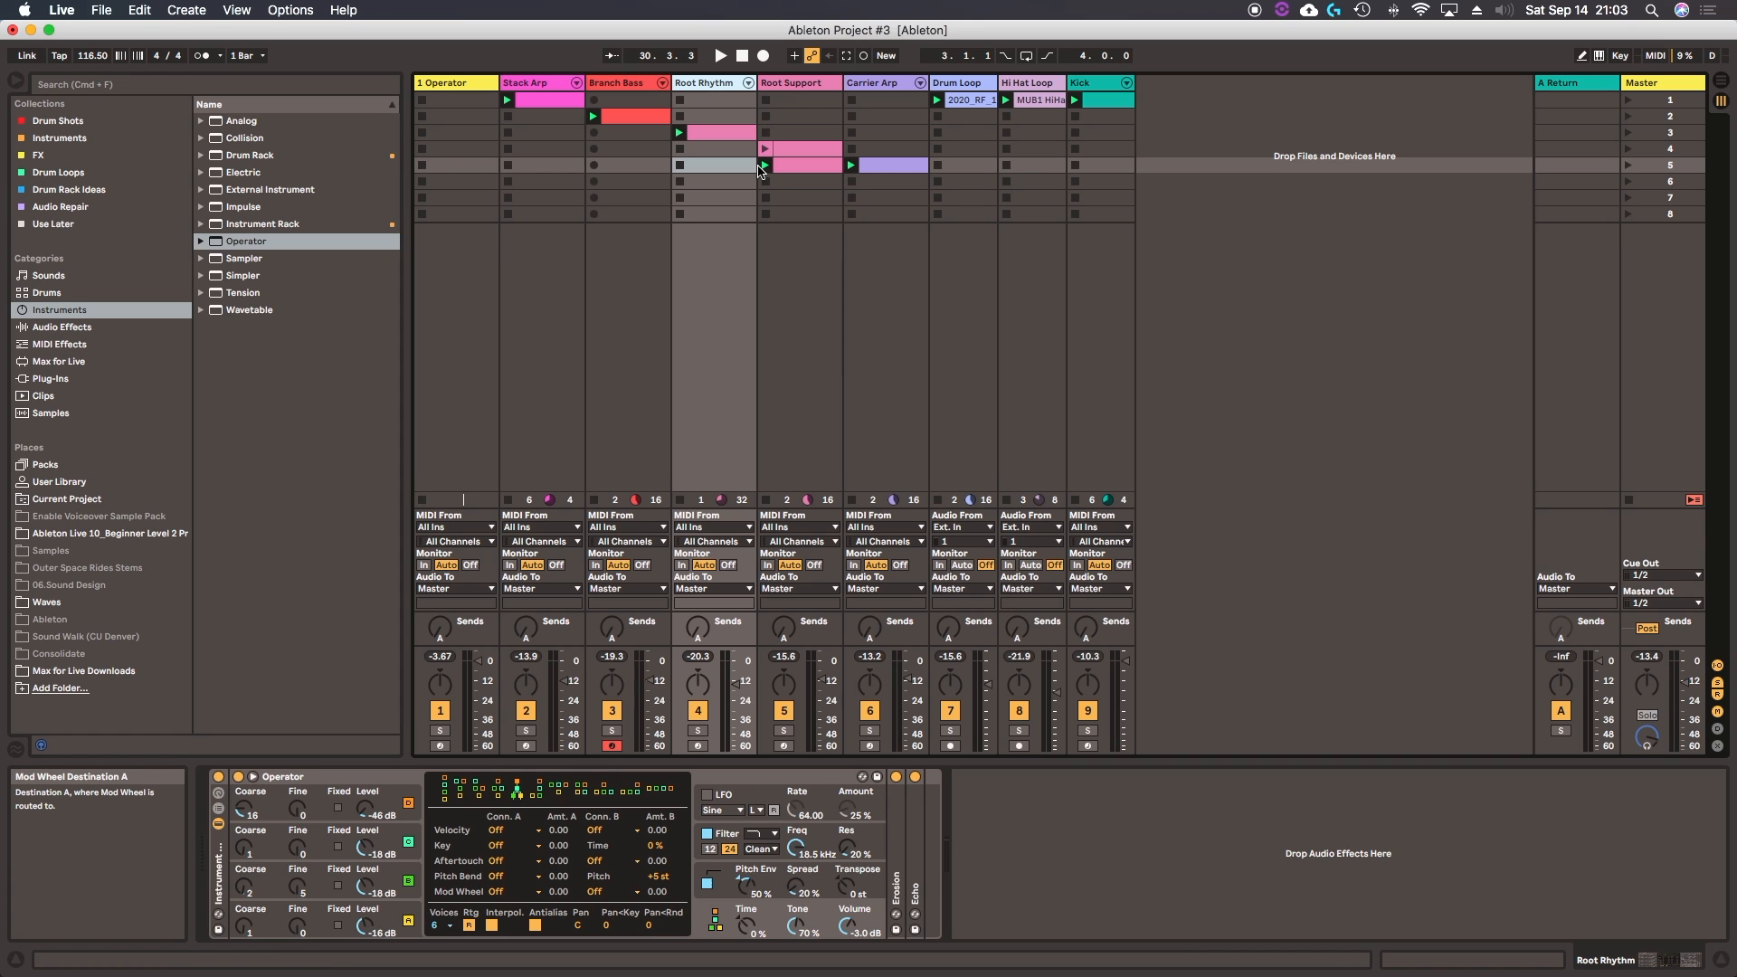
left_click(698, 747)
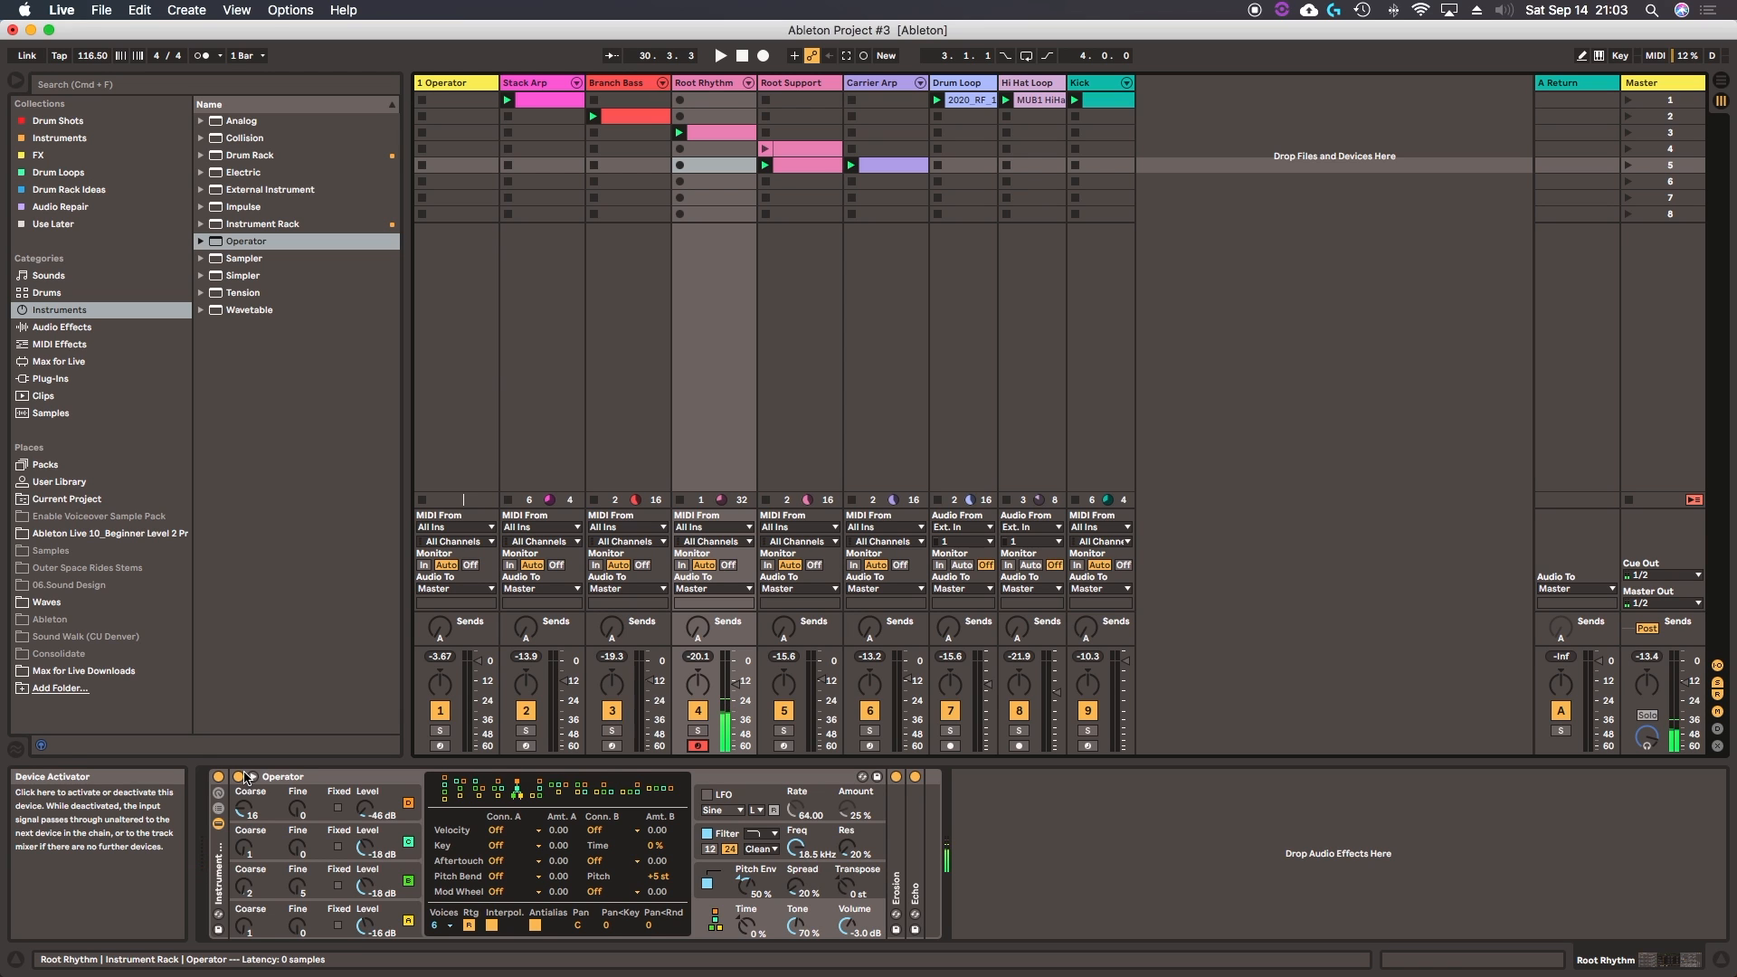
Step: Select and arm the Carrier Arp track, and display oscillator A's waveform harmonics in its Operator
left_click(871, 84)
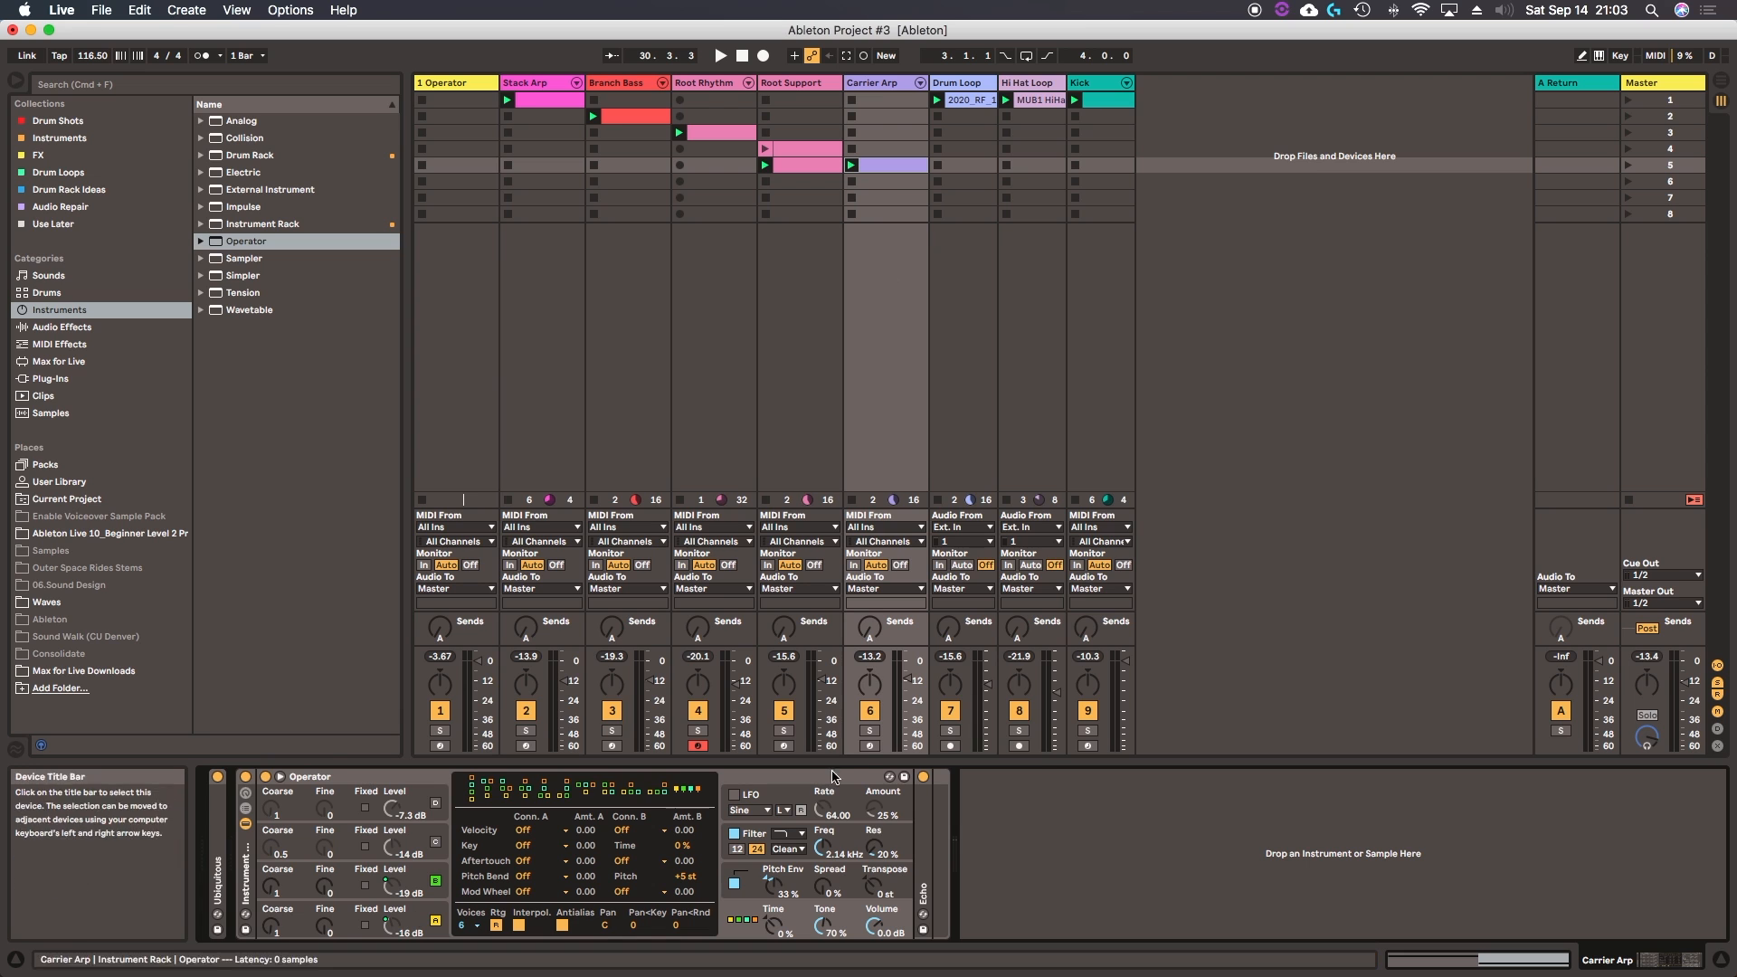
left_click(870, 746)
left_click(431, 910)
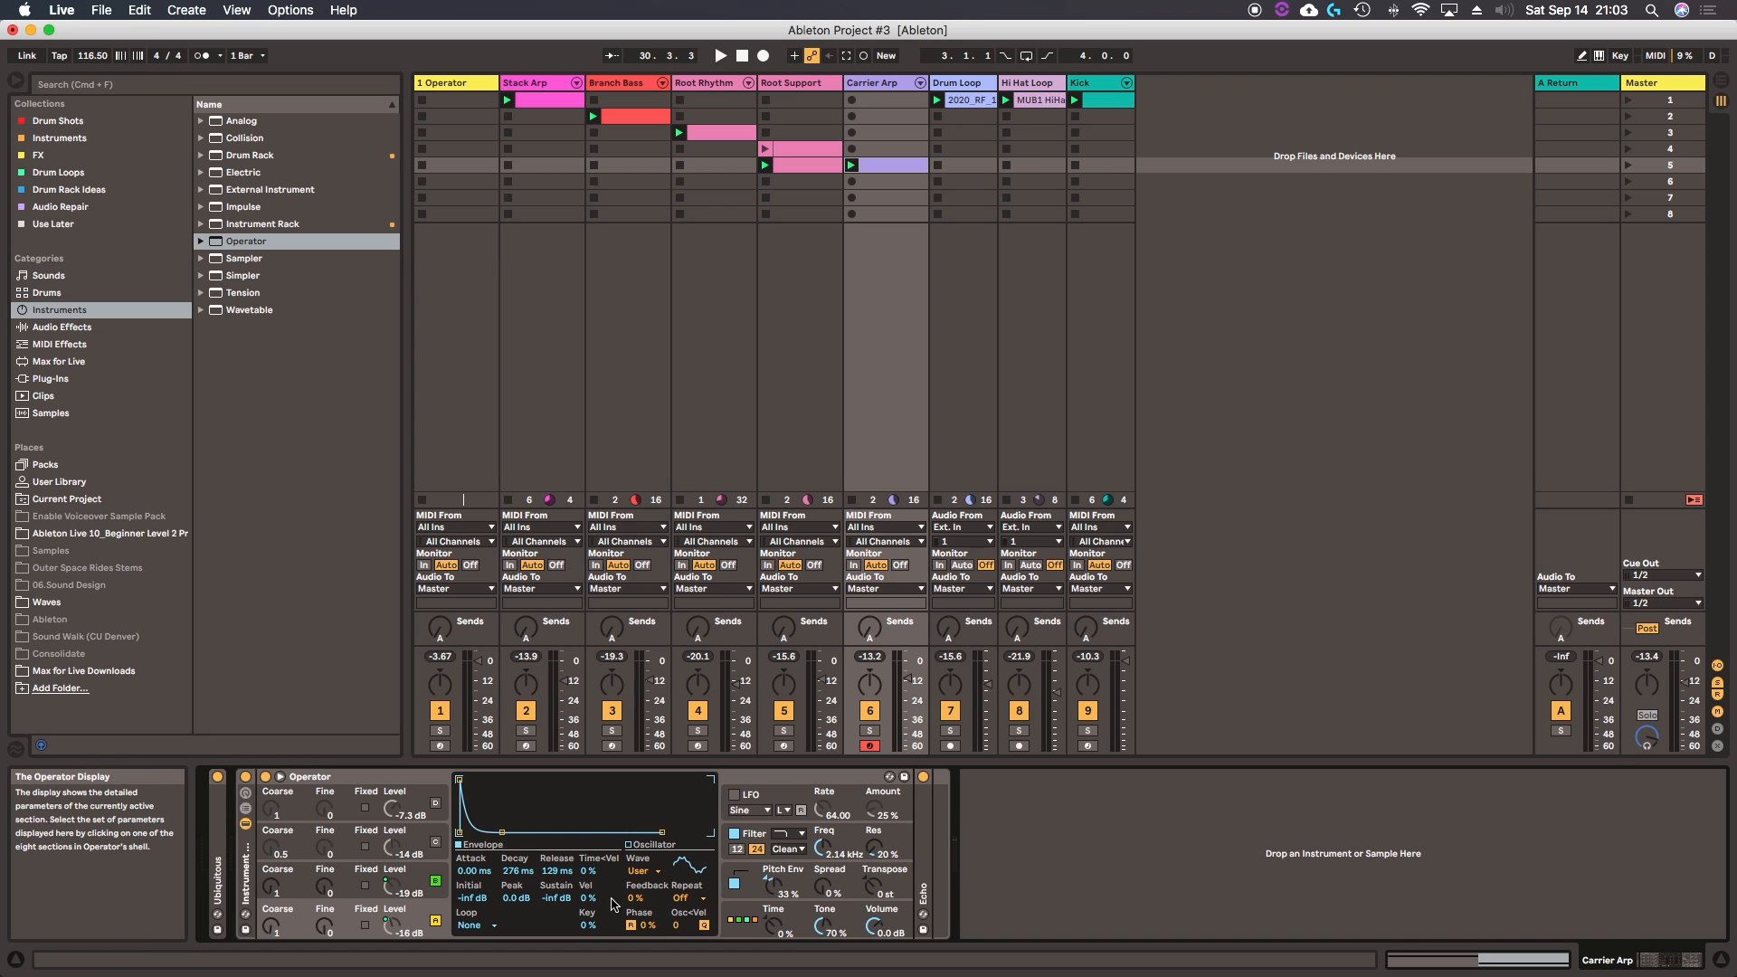
left_click(637, 847)
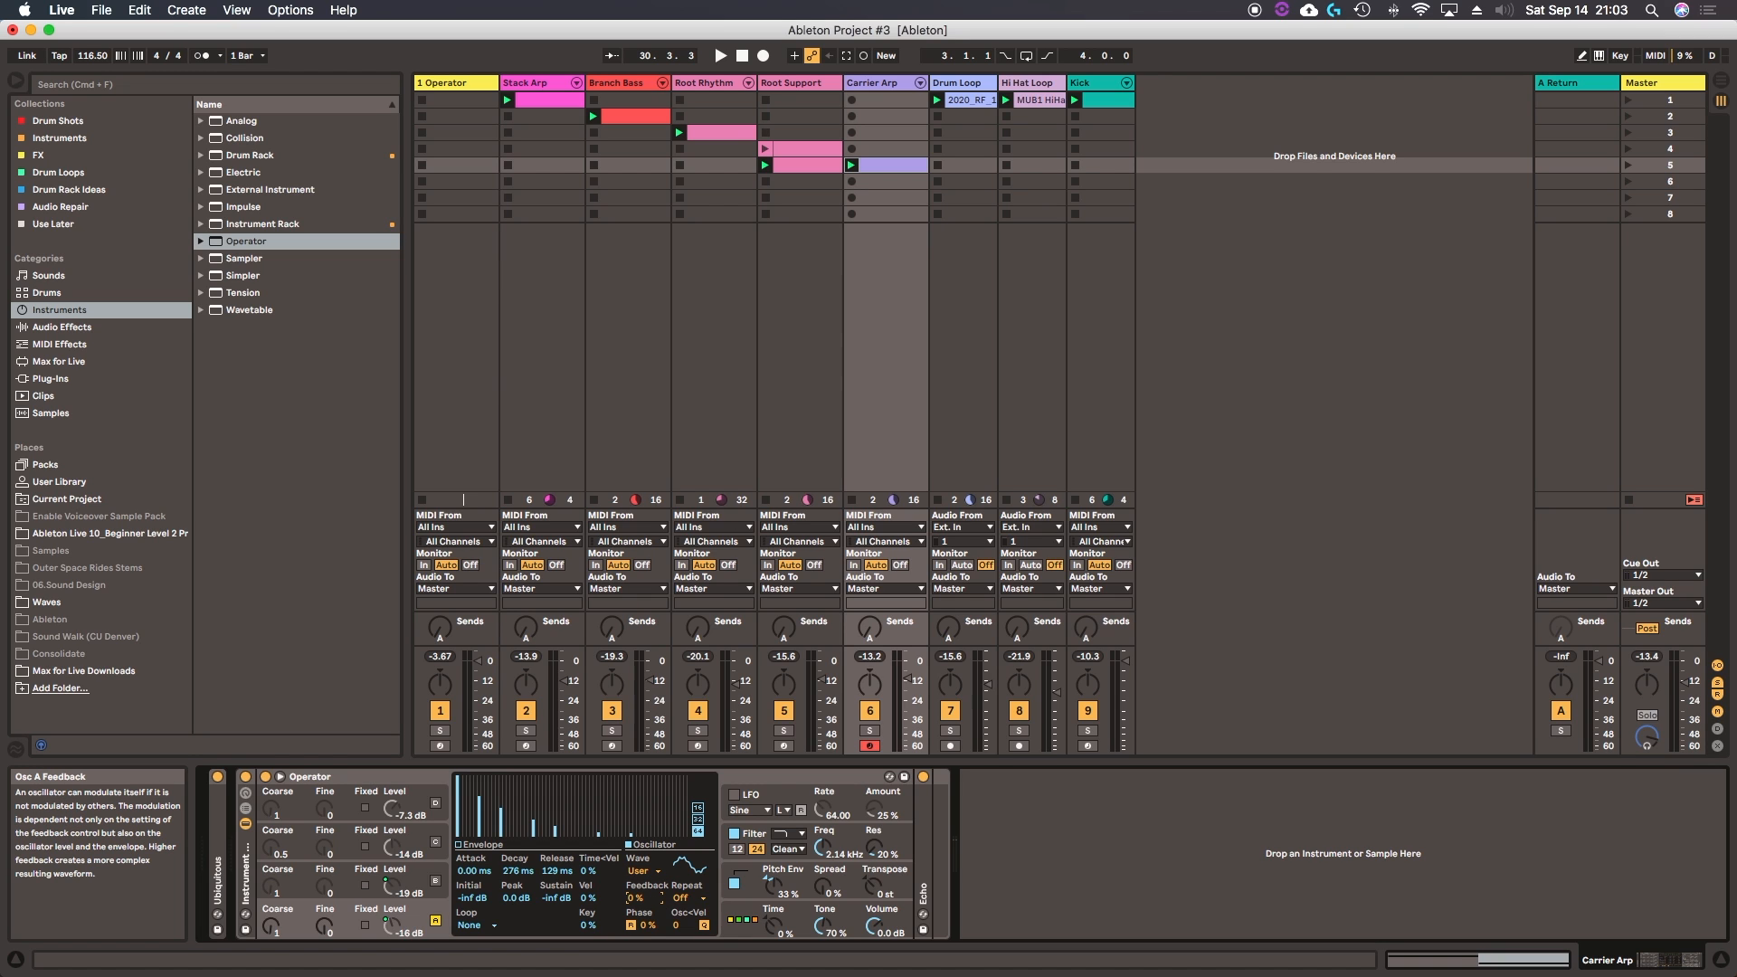
Step: Set oscillator A's feedback to 2% on Carrier Arp, and deactivate the Ubiquitous and Echo devices
left_click_drag(640, 899, 641, 894)
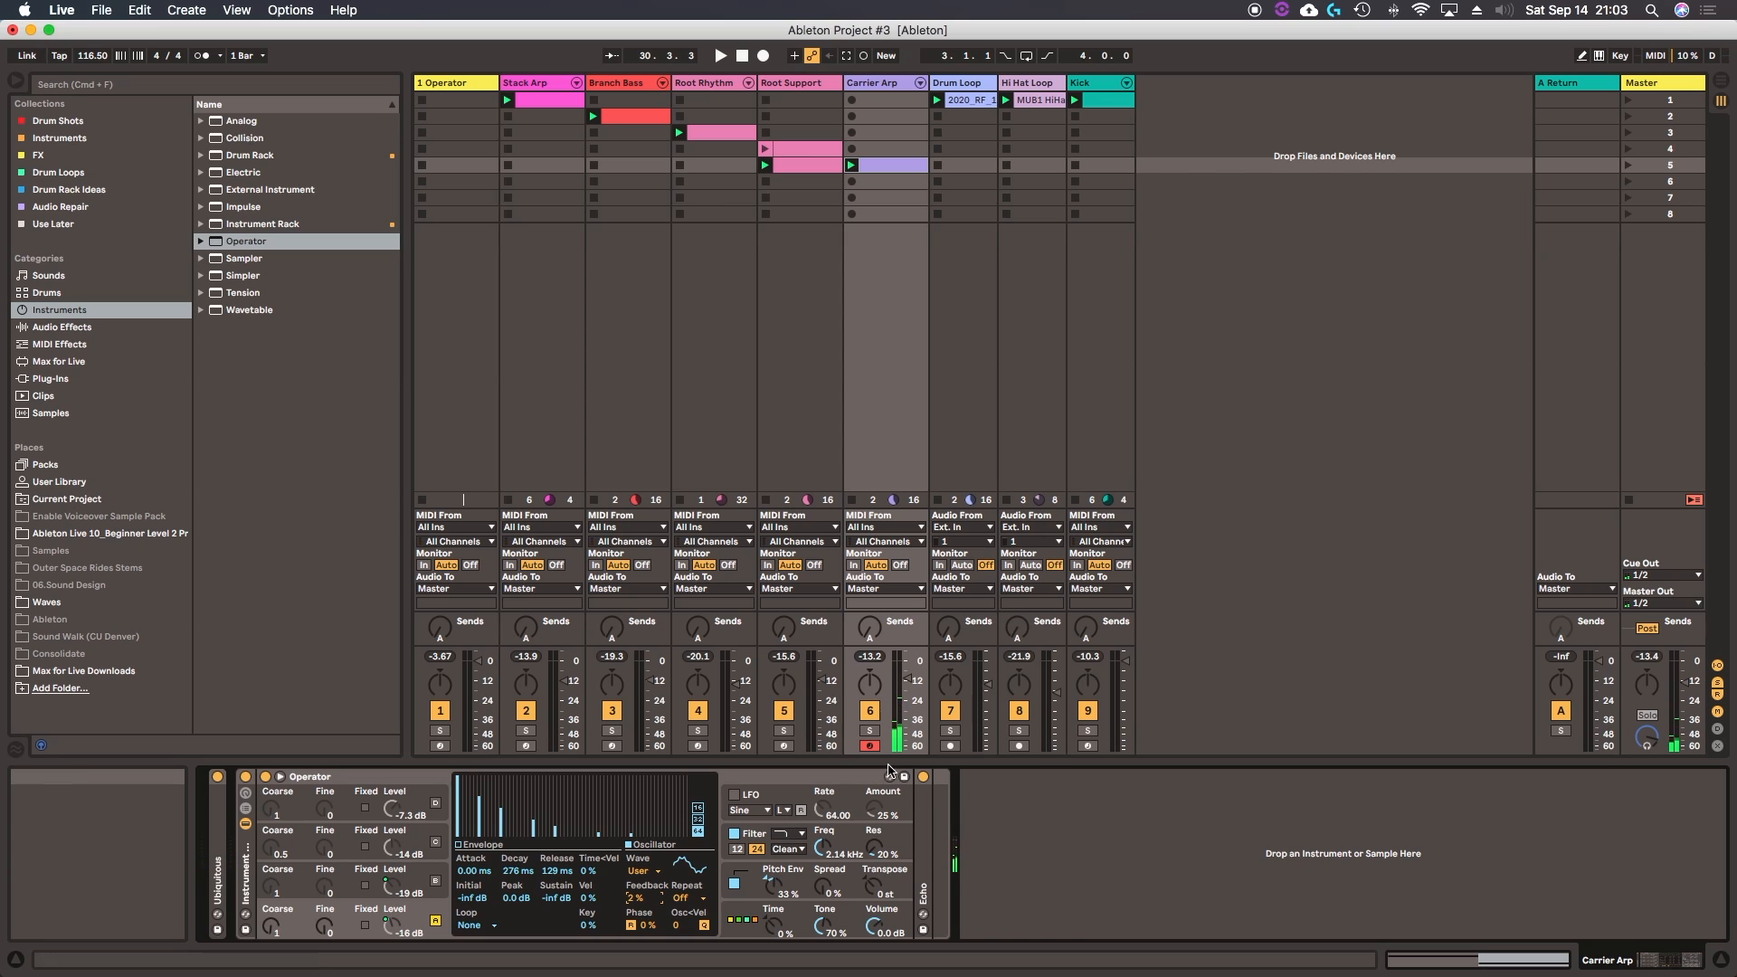
left_click(217, 777)
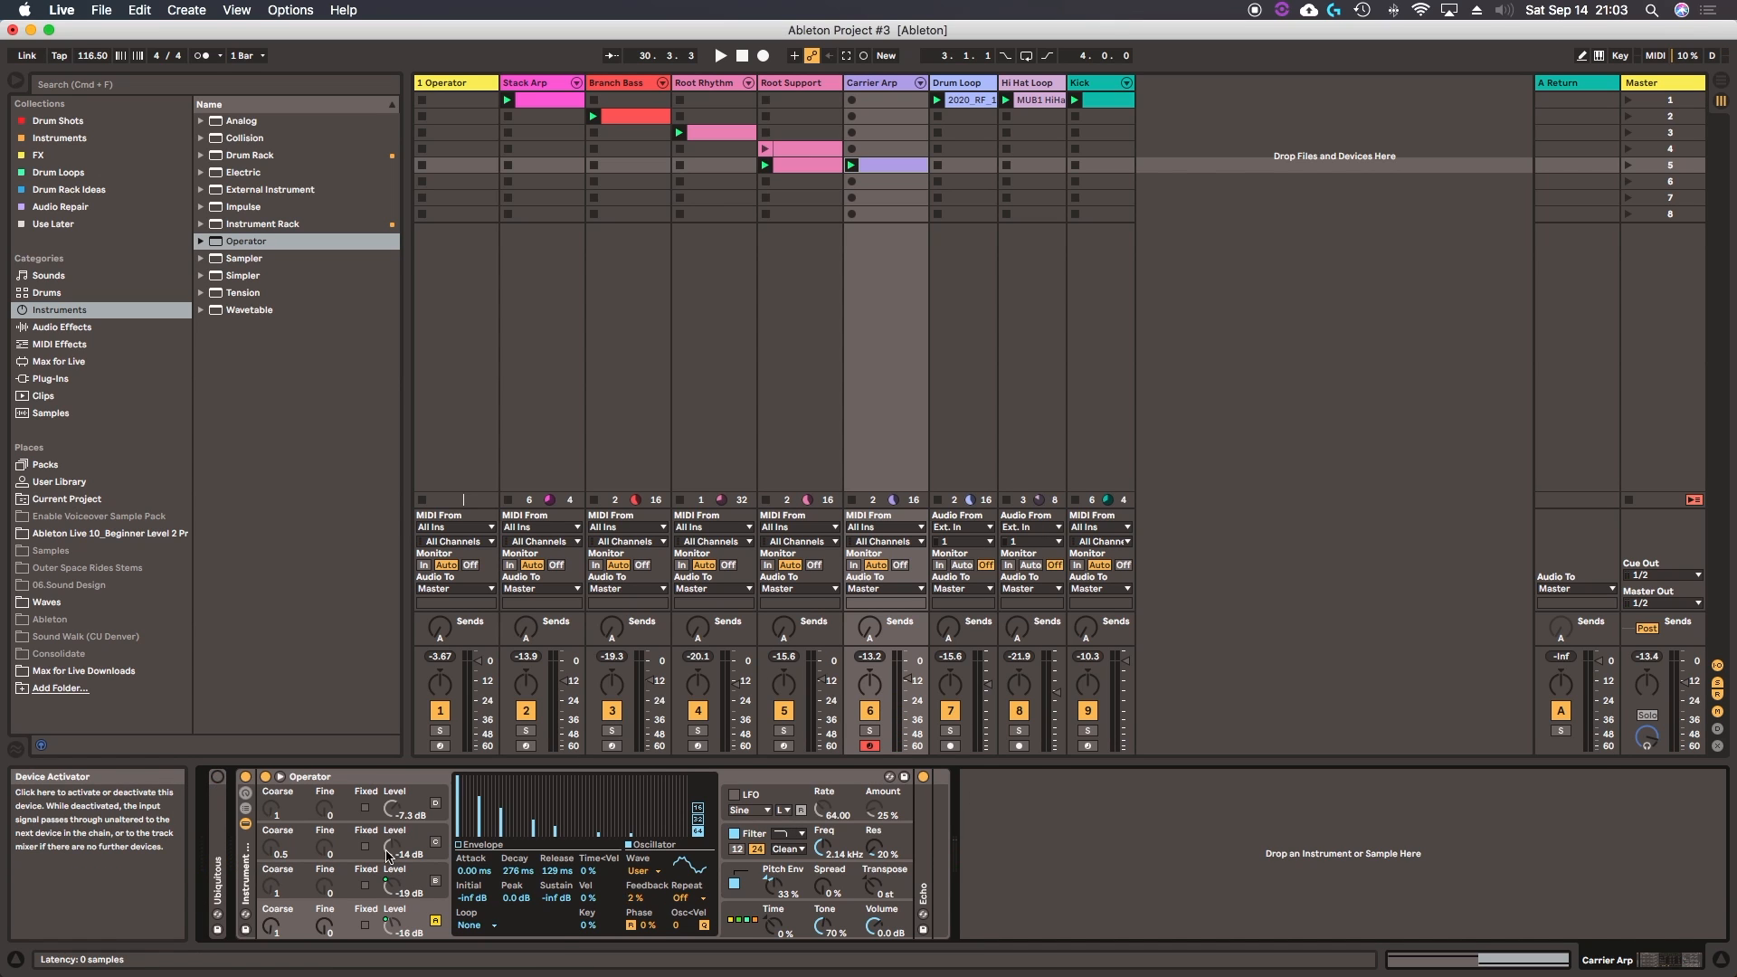
left_click(923, 776)
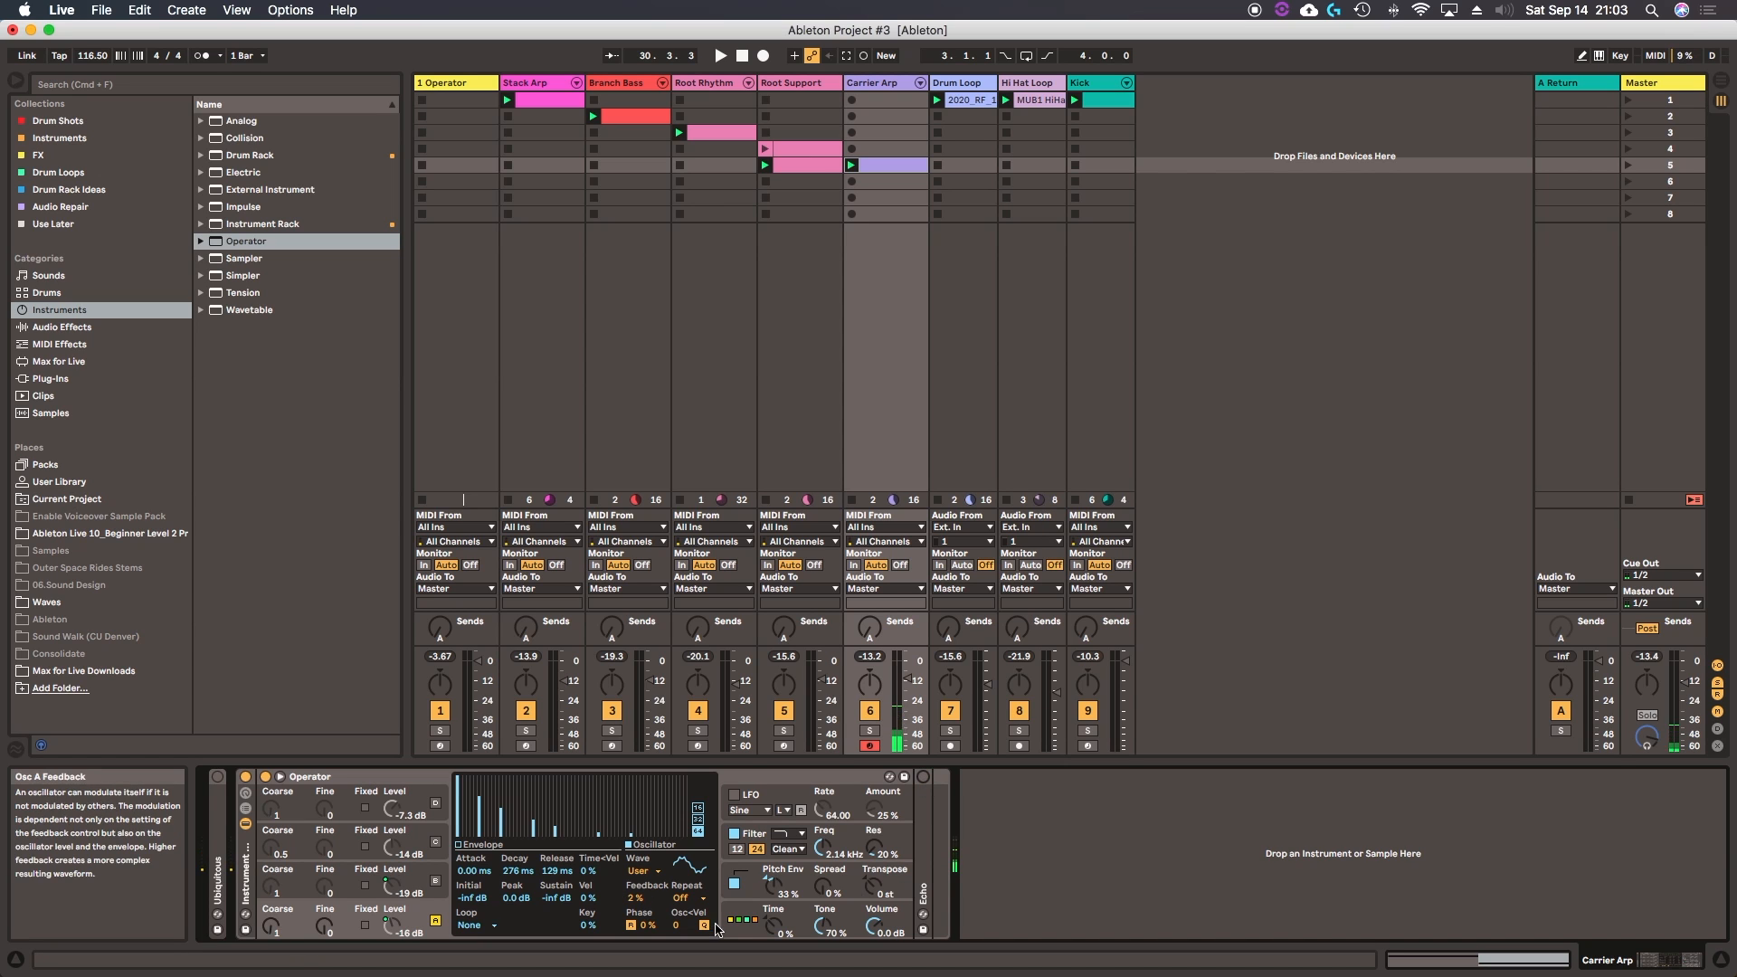
Step: Try oscillator A's feedback at 57%, set the Carrier Arp track volume to -9.7 dB, and return the feedback to 0%
left_click(641, 898)
left_click_drag(637, 899, 638, 884)
left_click_drag(908, 678, 908, 677)
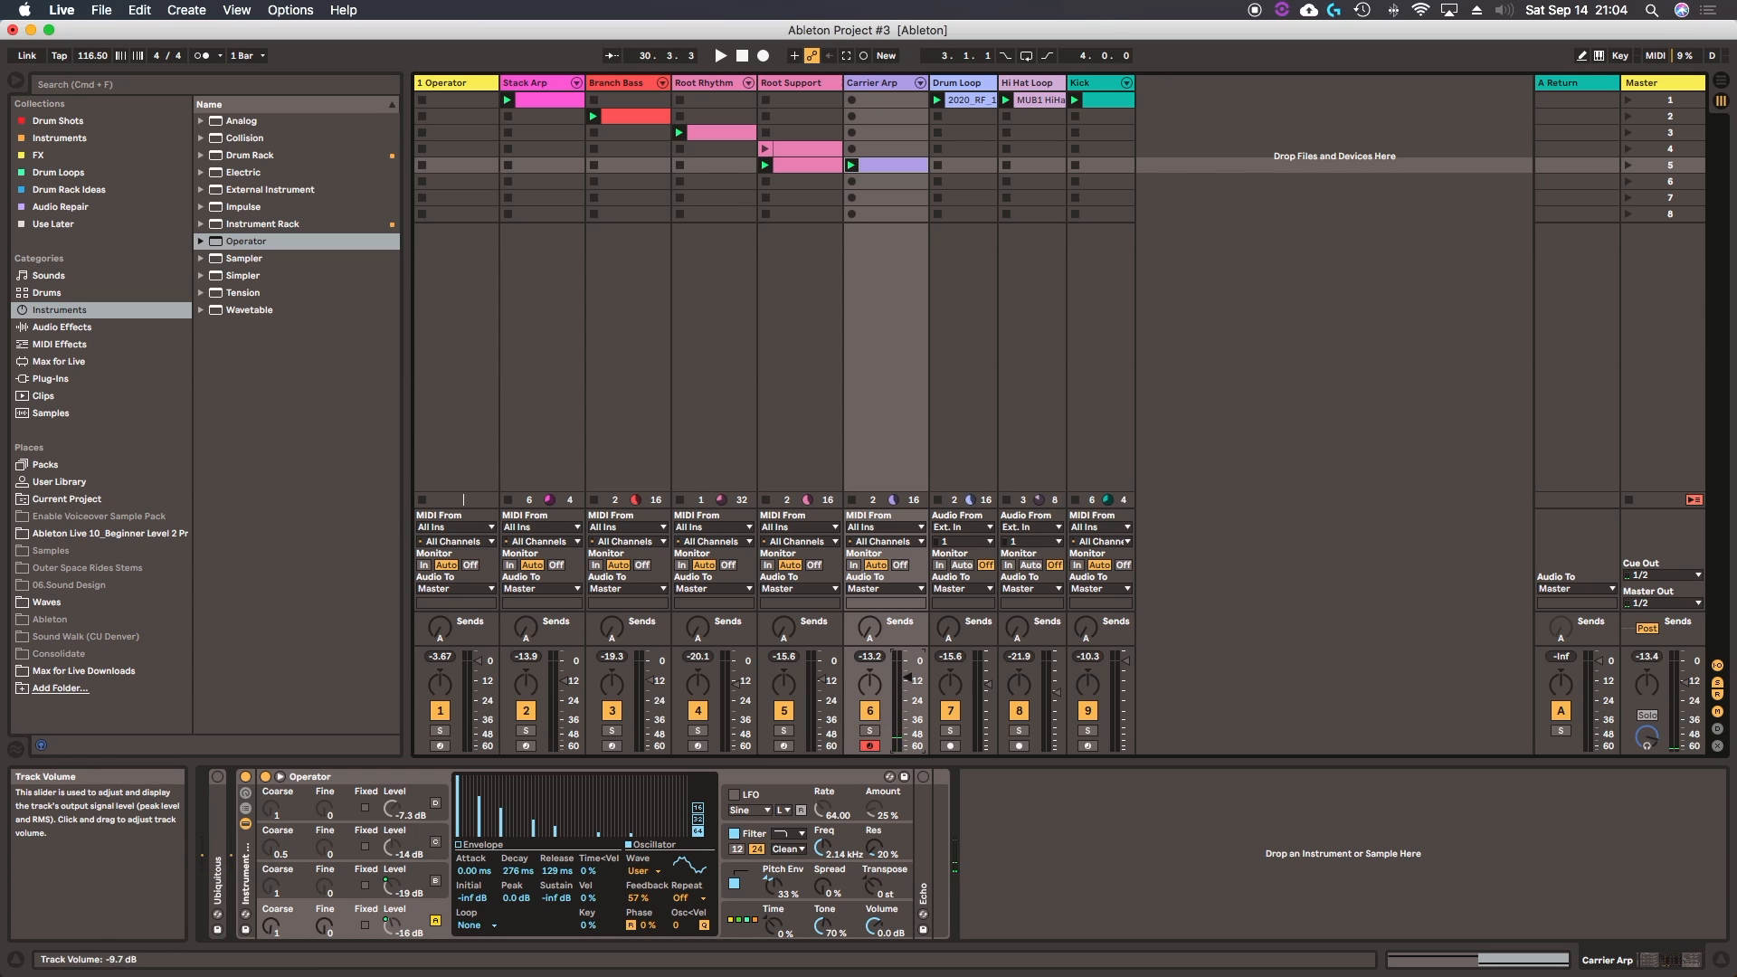
left_click_drag(638, 899, 637, 959)
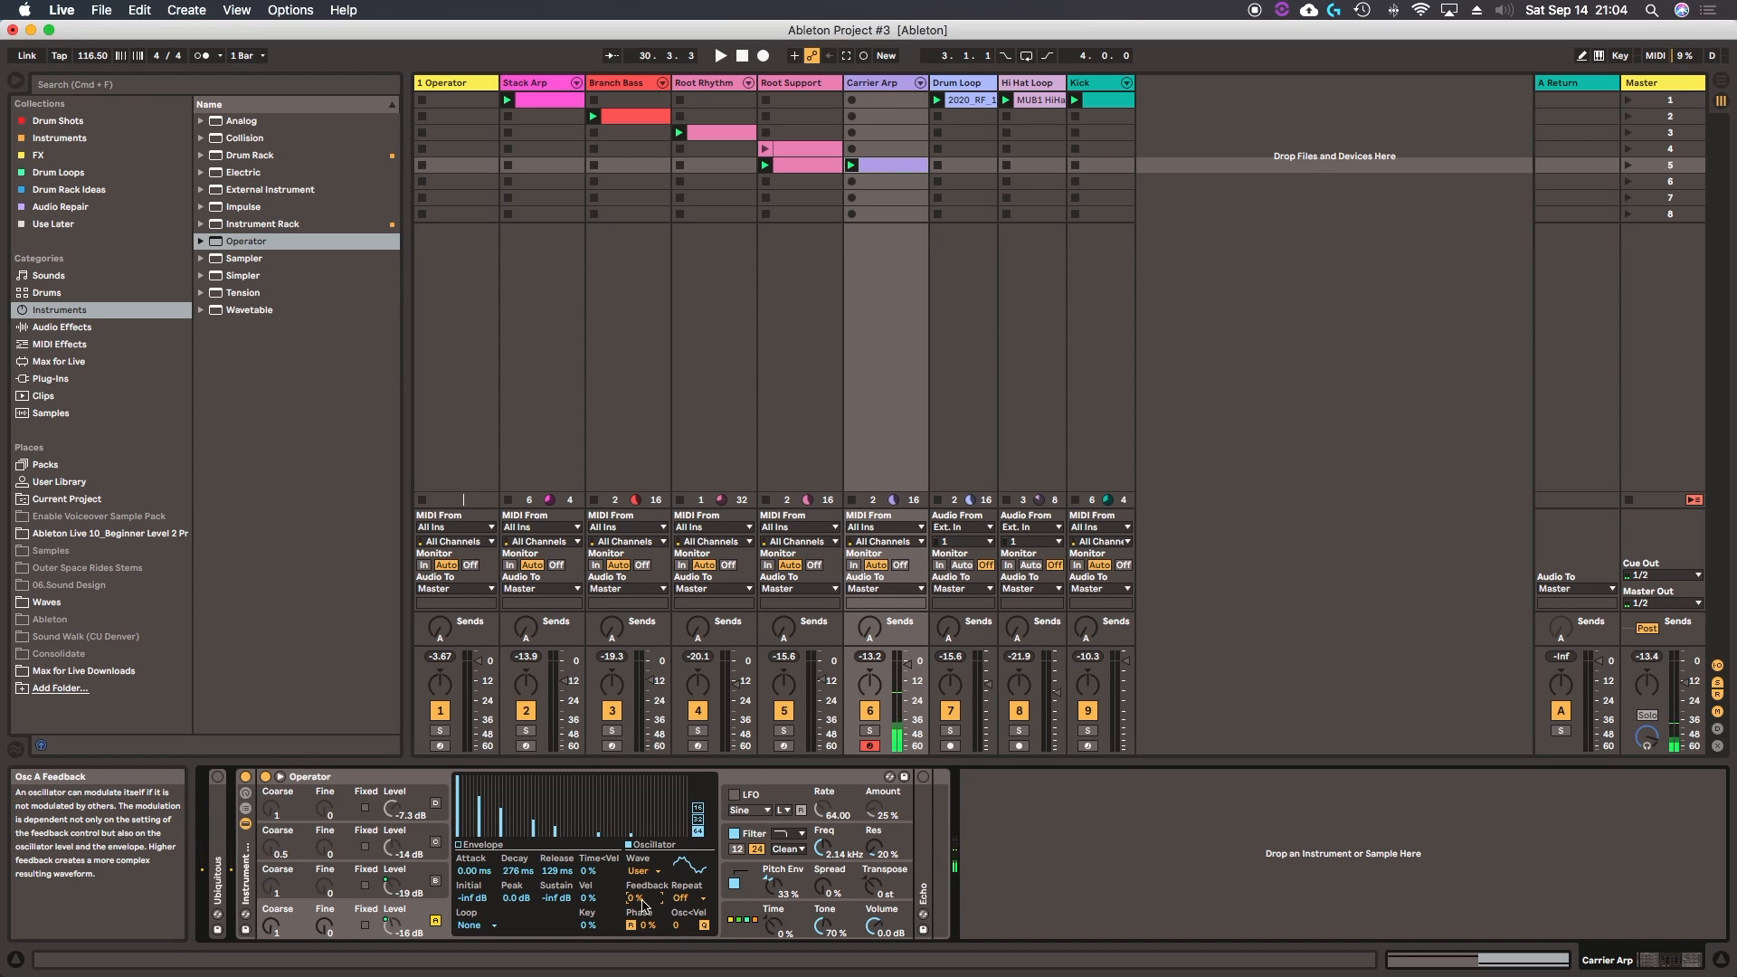
left_click_drag(642, 900, 641, 885)
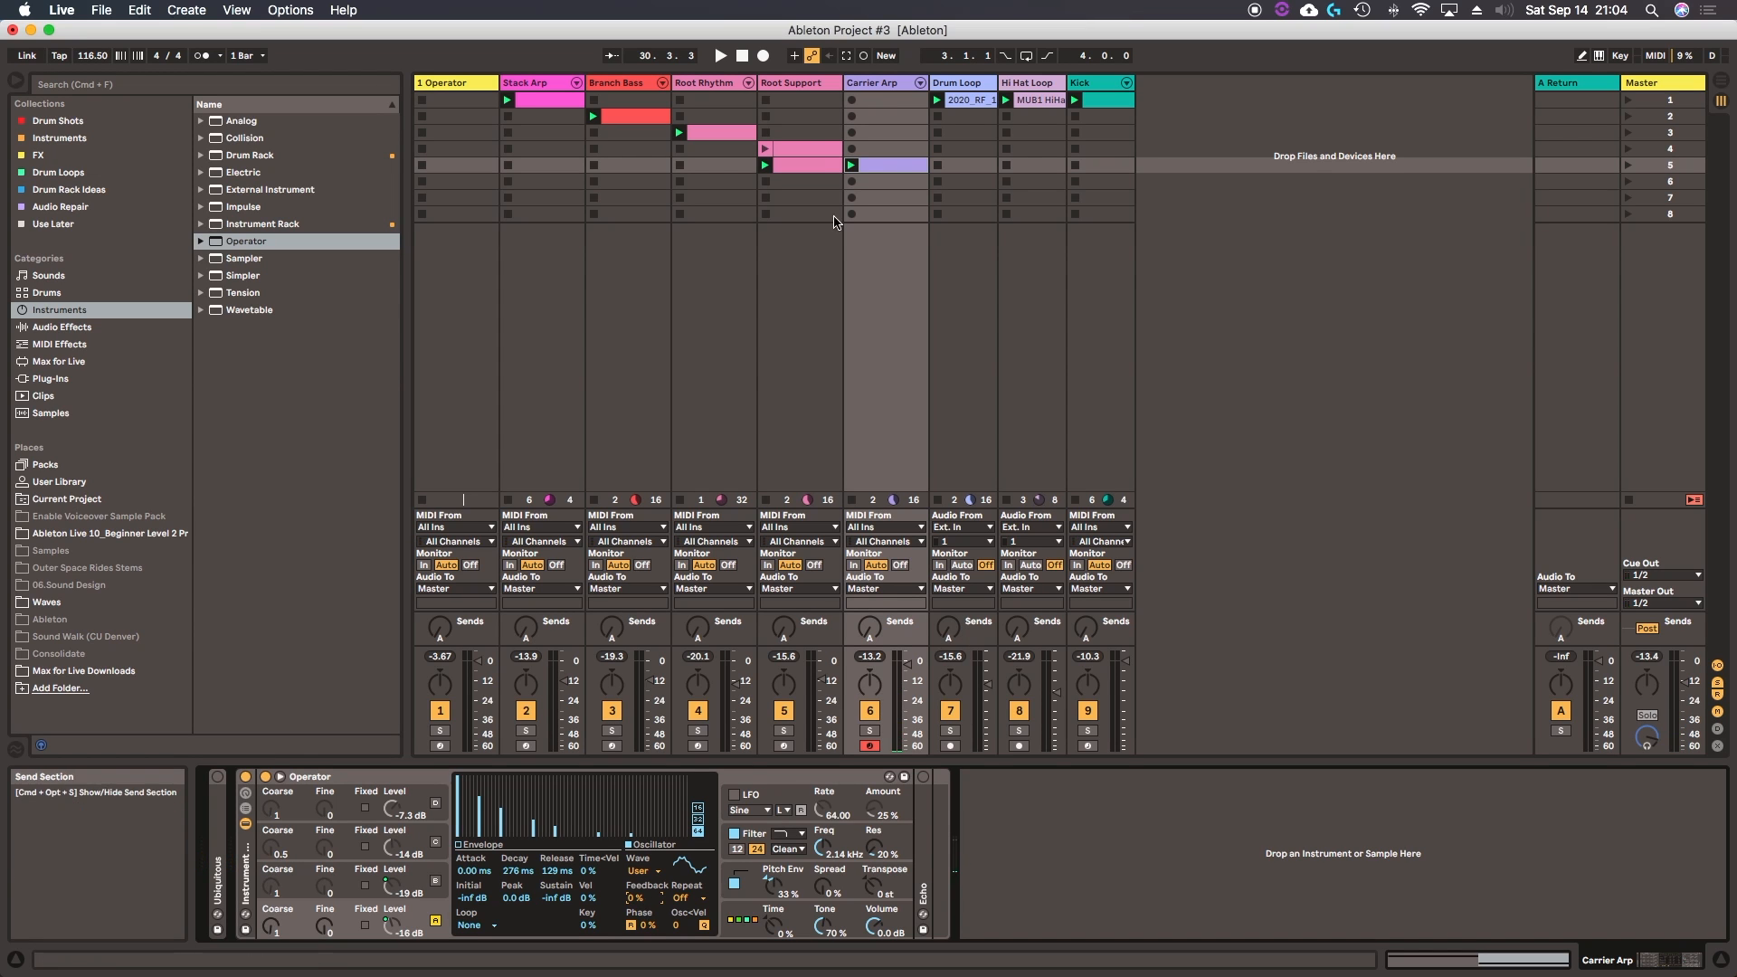
Step: Return to the Stack Arp track and examine its Operator algorithm and the envelopes of oscillators D, A and B
left_click(530, 84)
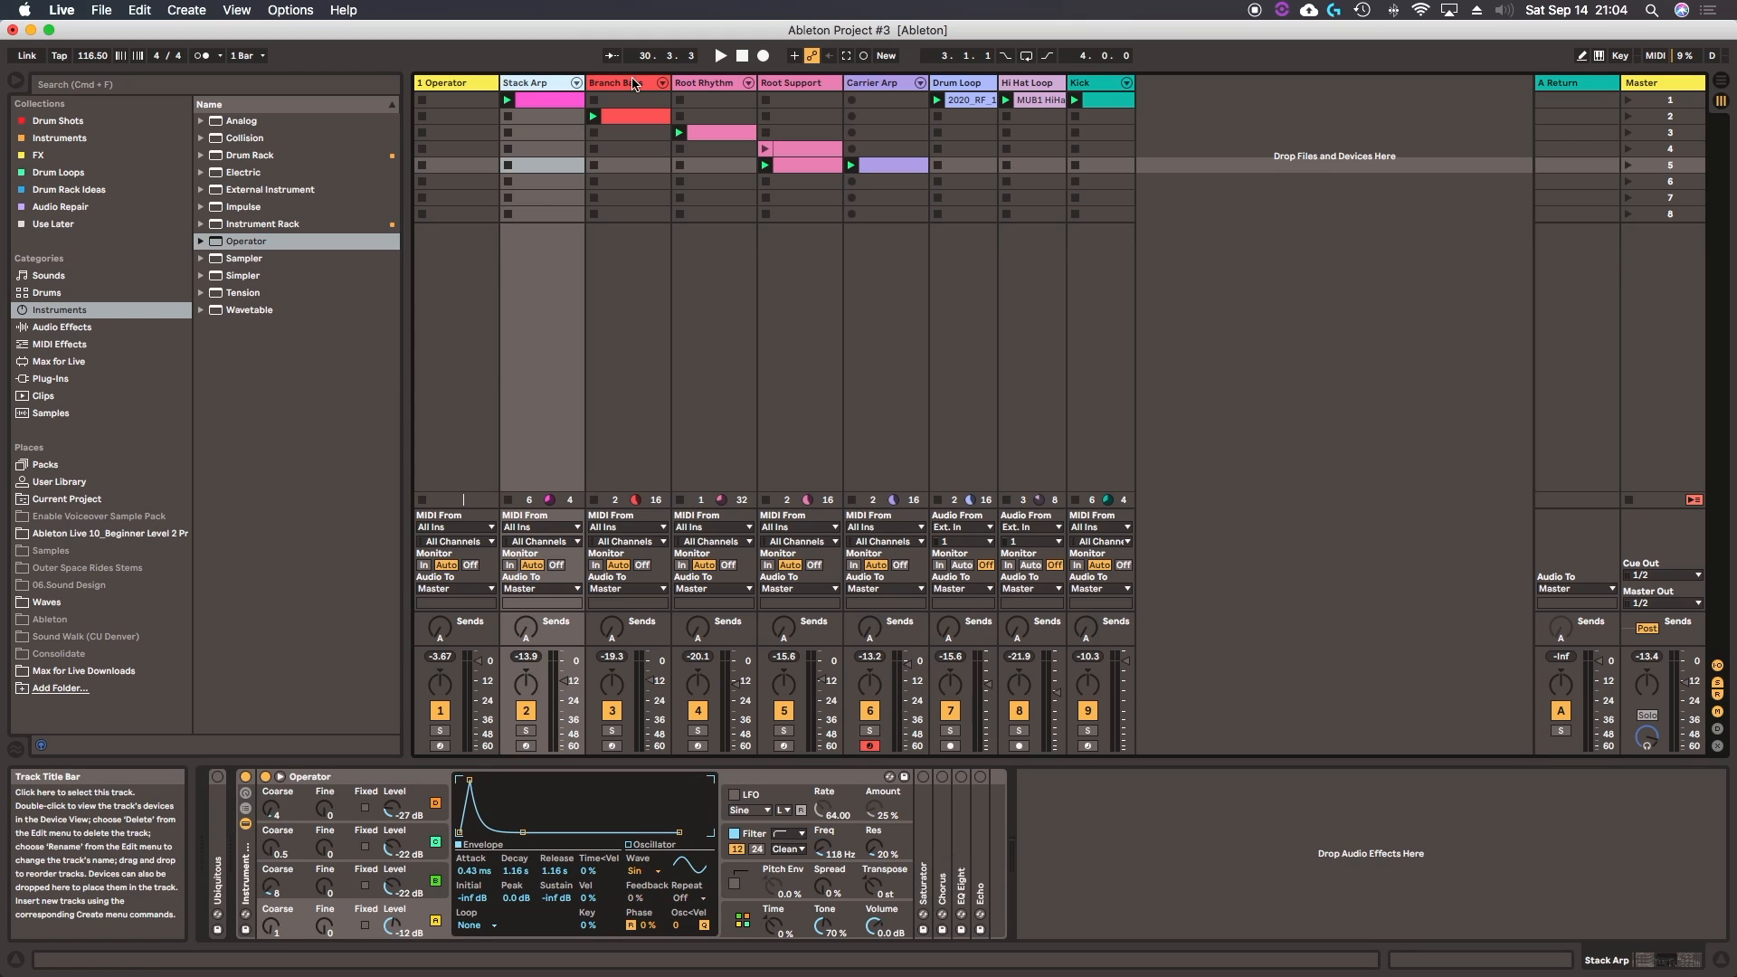
left_click(630, 83)
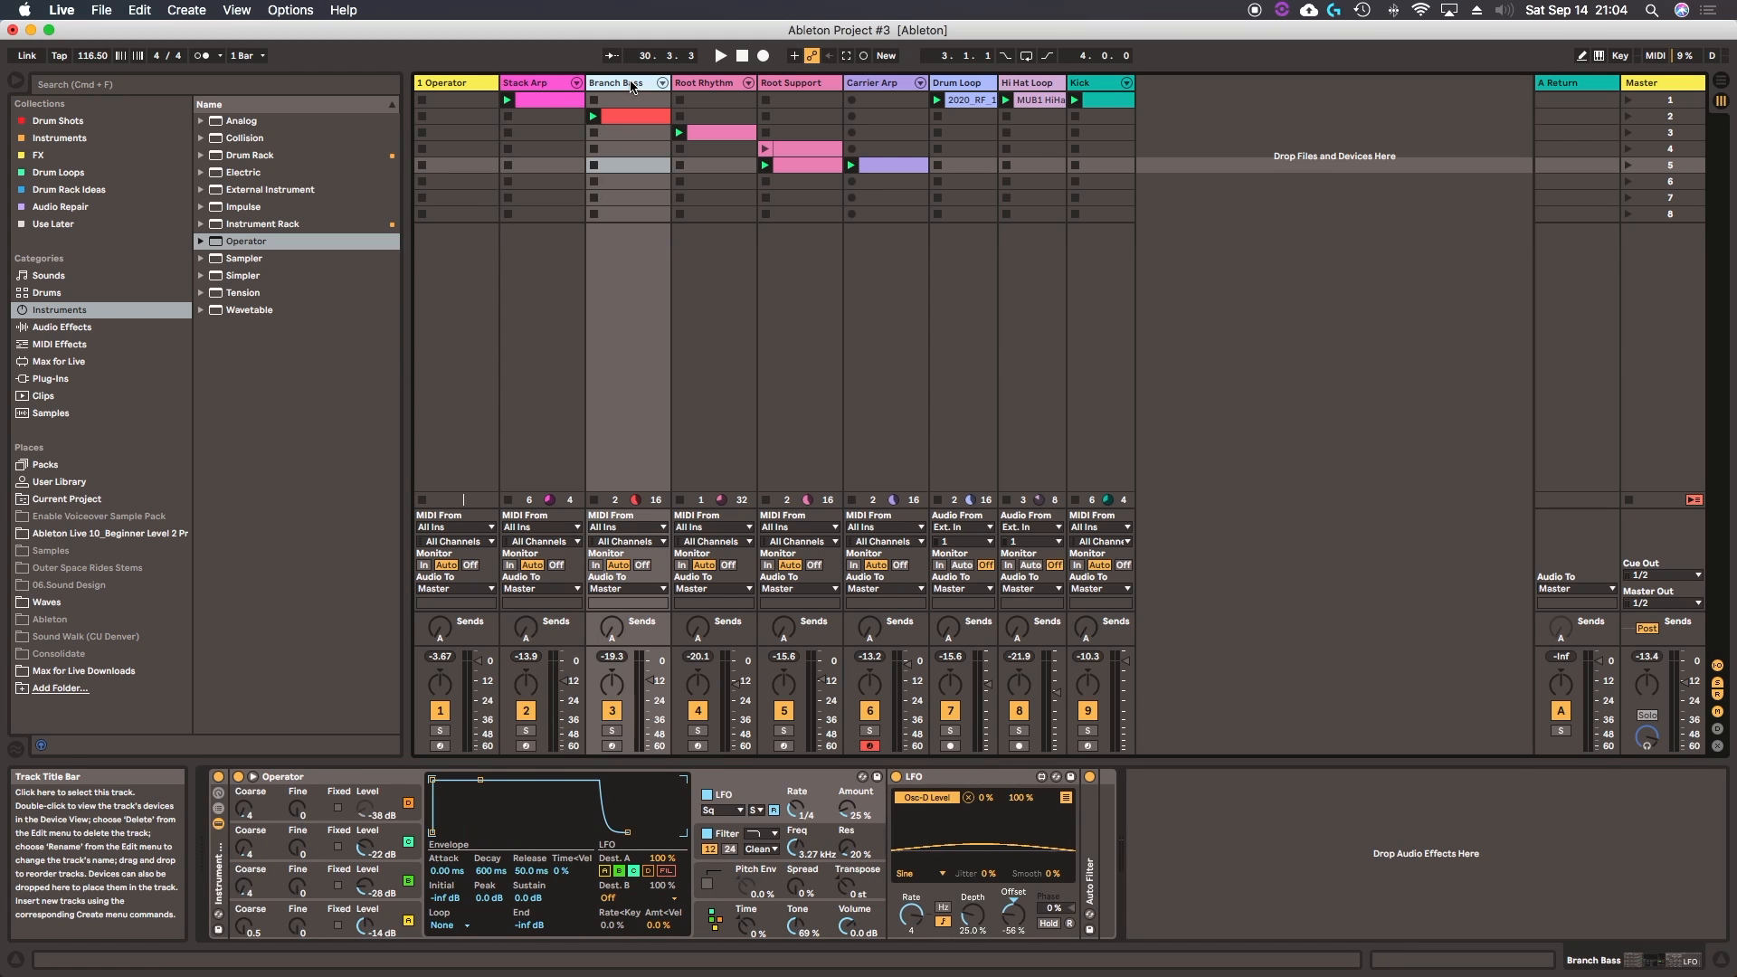
left_click(533, 82)
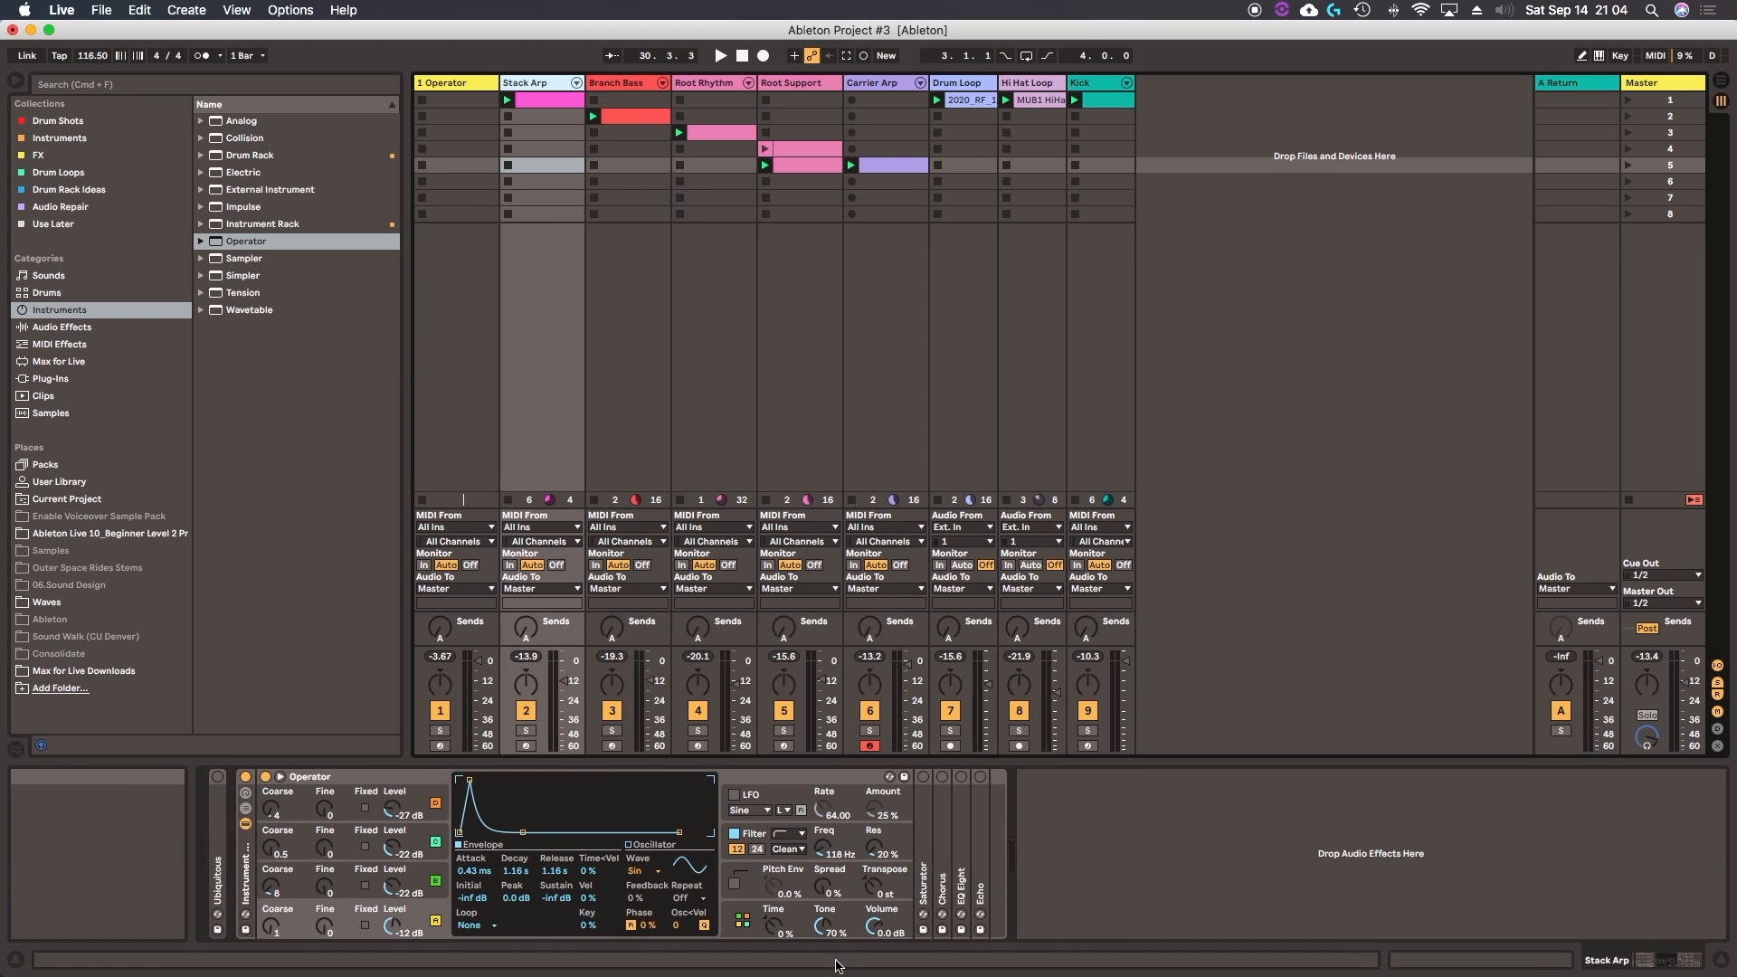
left_click(742, 923)
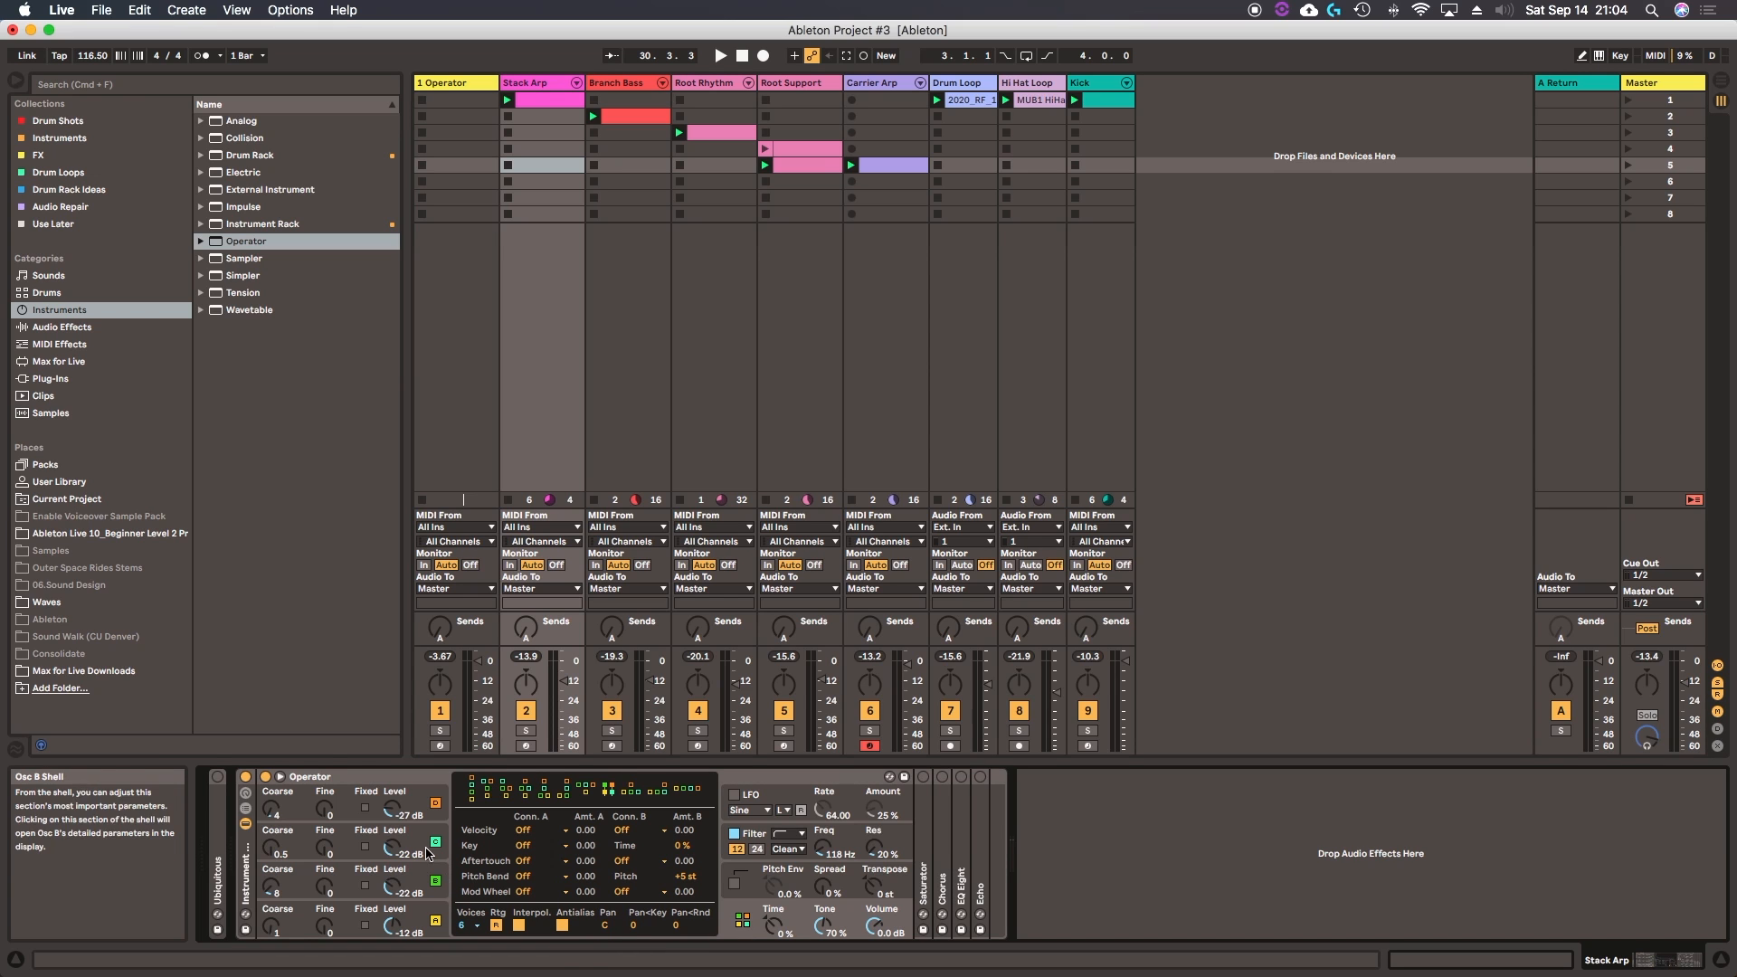
left_click(416, 798)
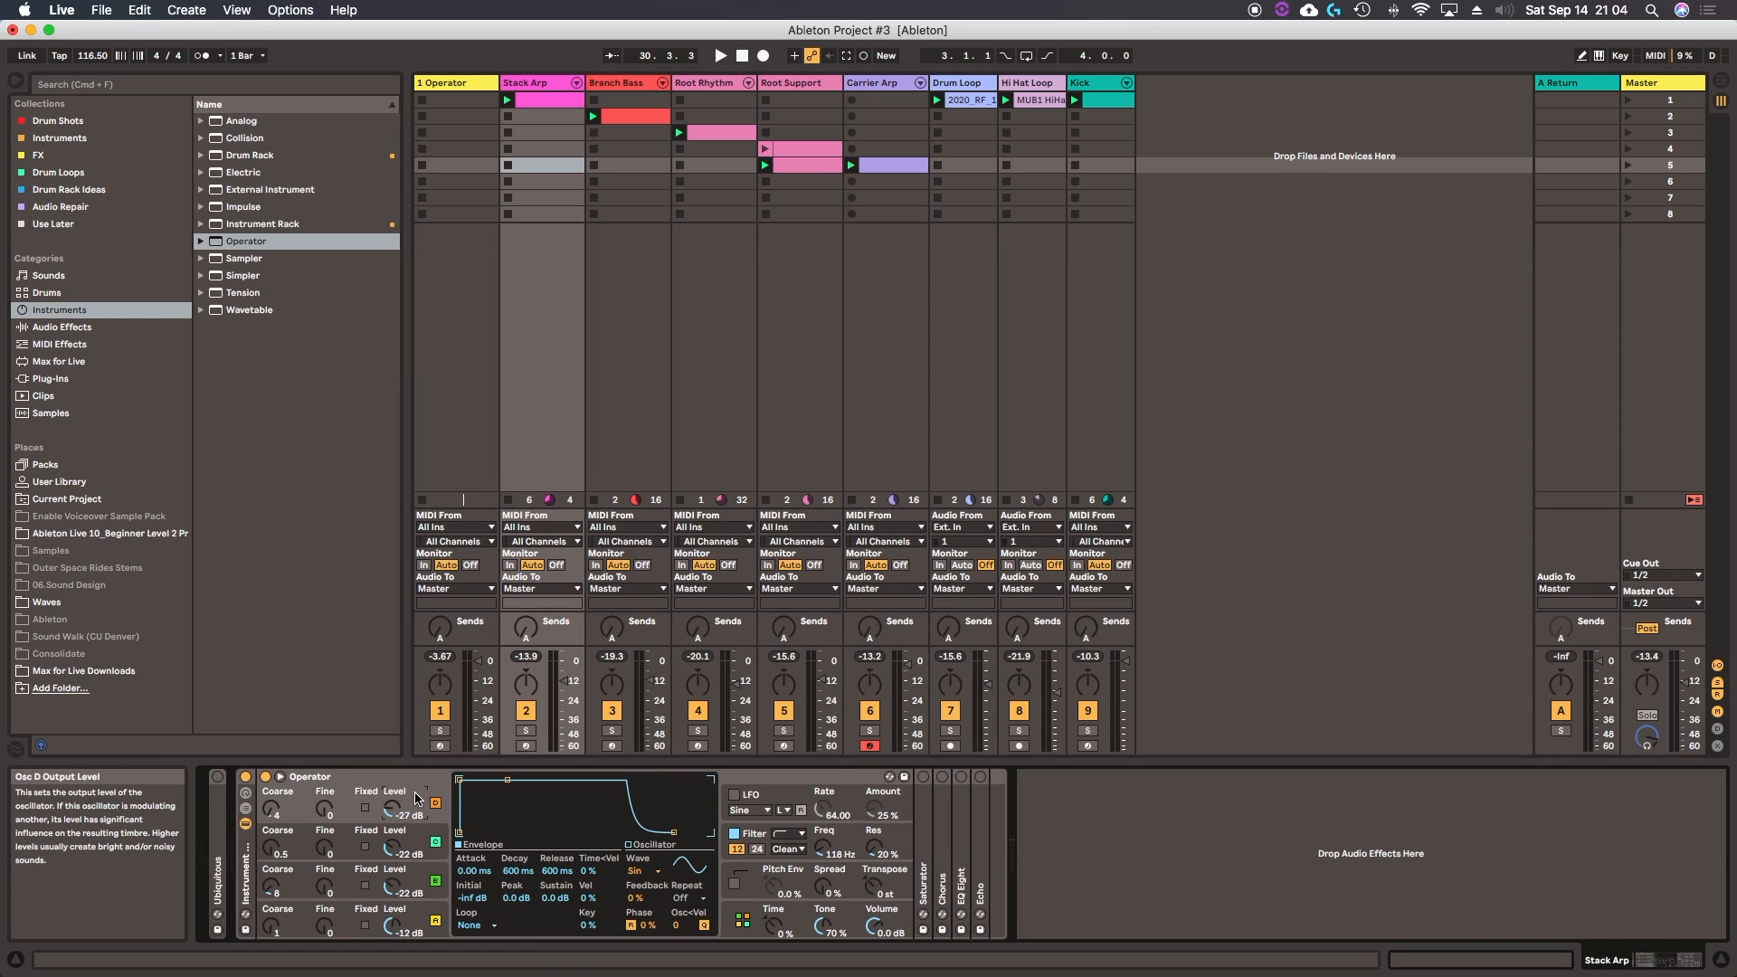
left_click(426, 924)
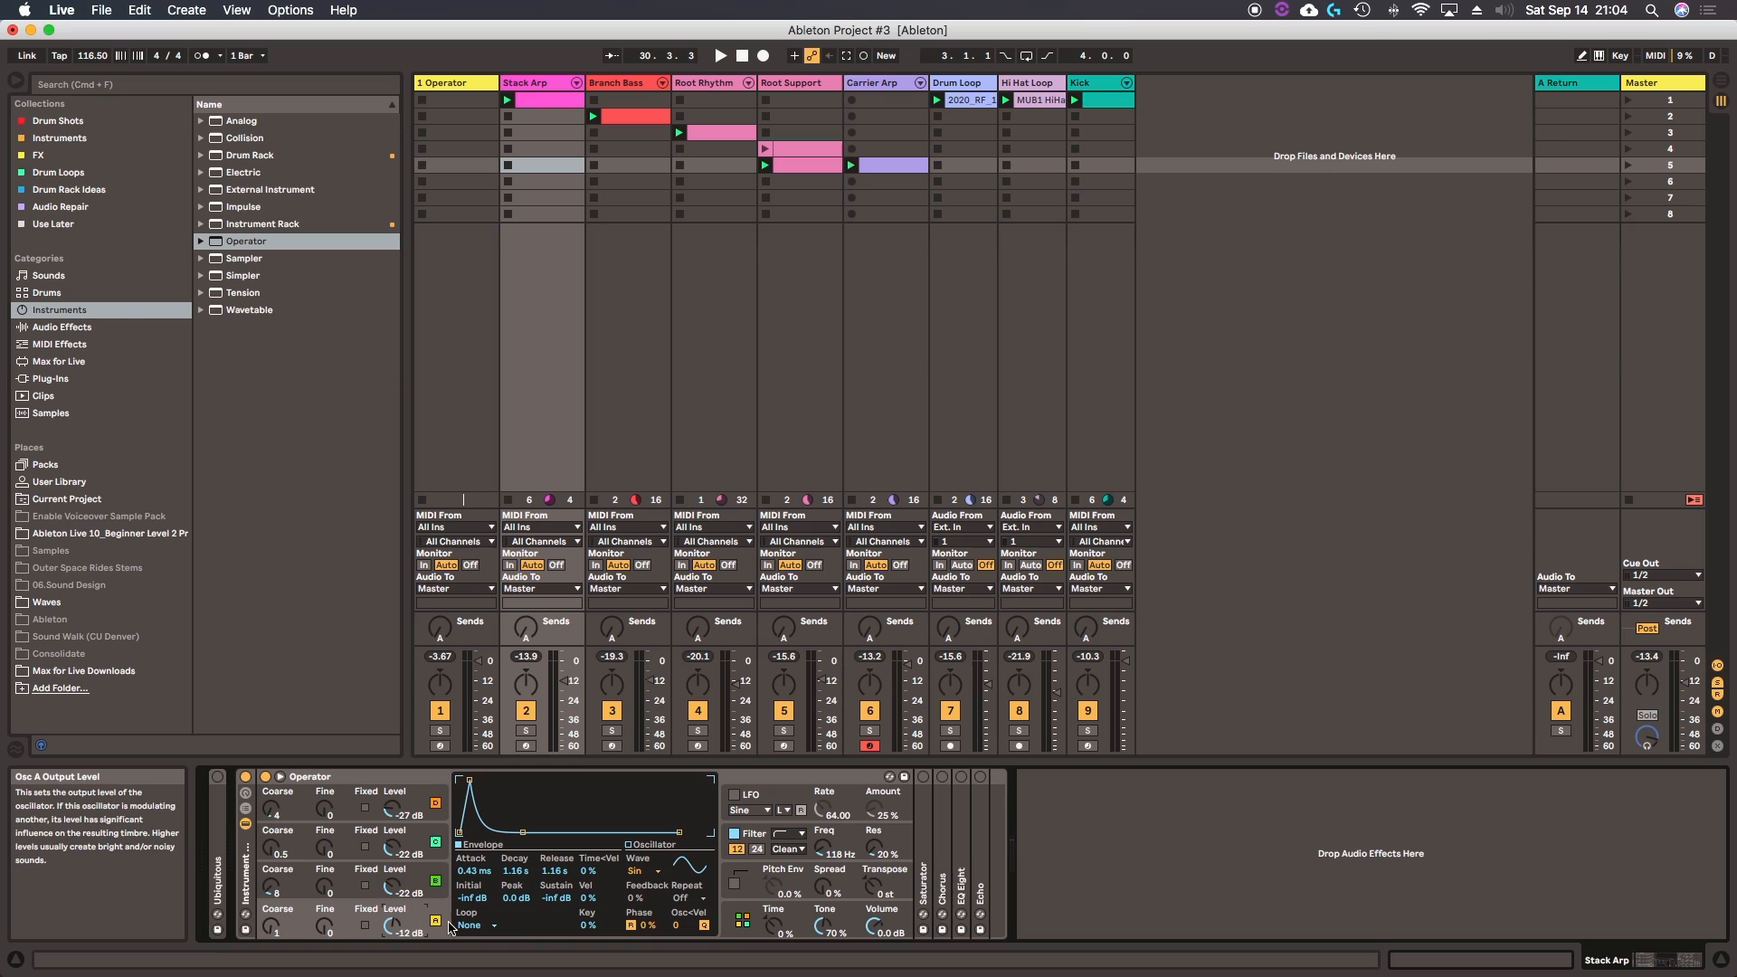
left_click(420, 885)
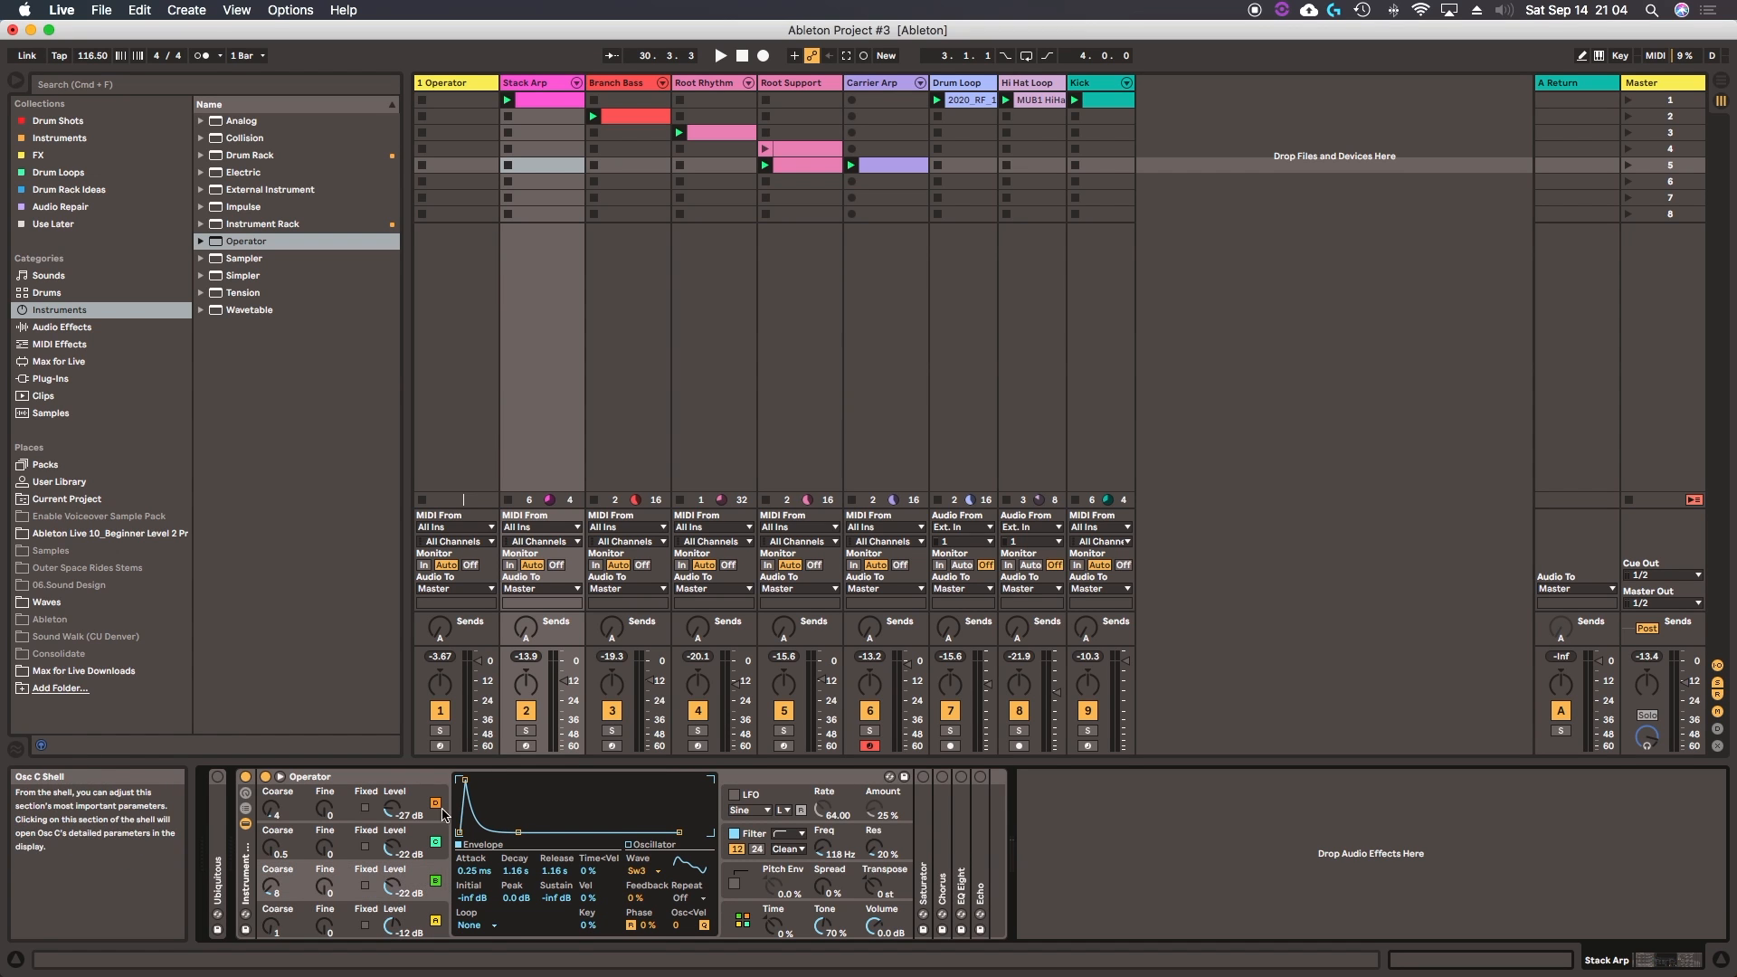
Step: Try 4% feedback on Stack Arp's oscillator A, raise oscillator B's feedback to 100%, and arm the track
left_click(423, 923)
left_click_drag(644, 900, 644, 889)
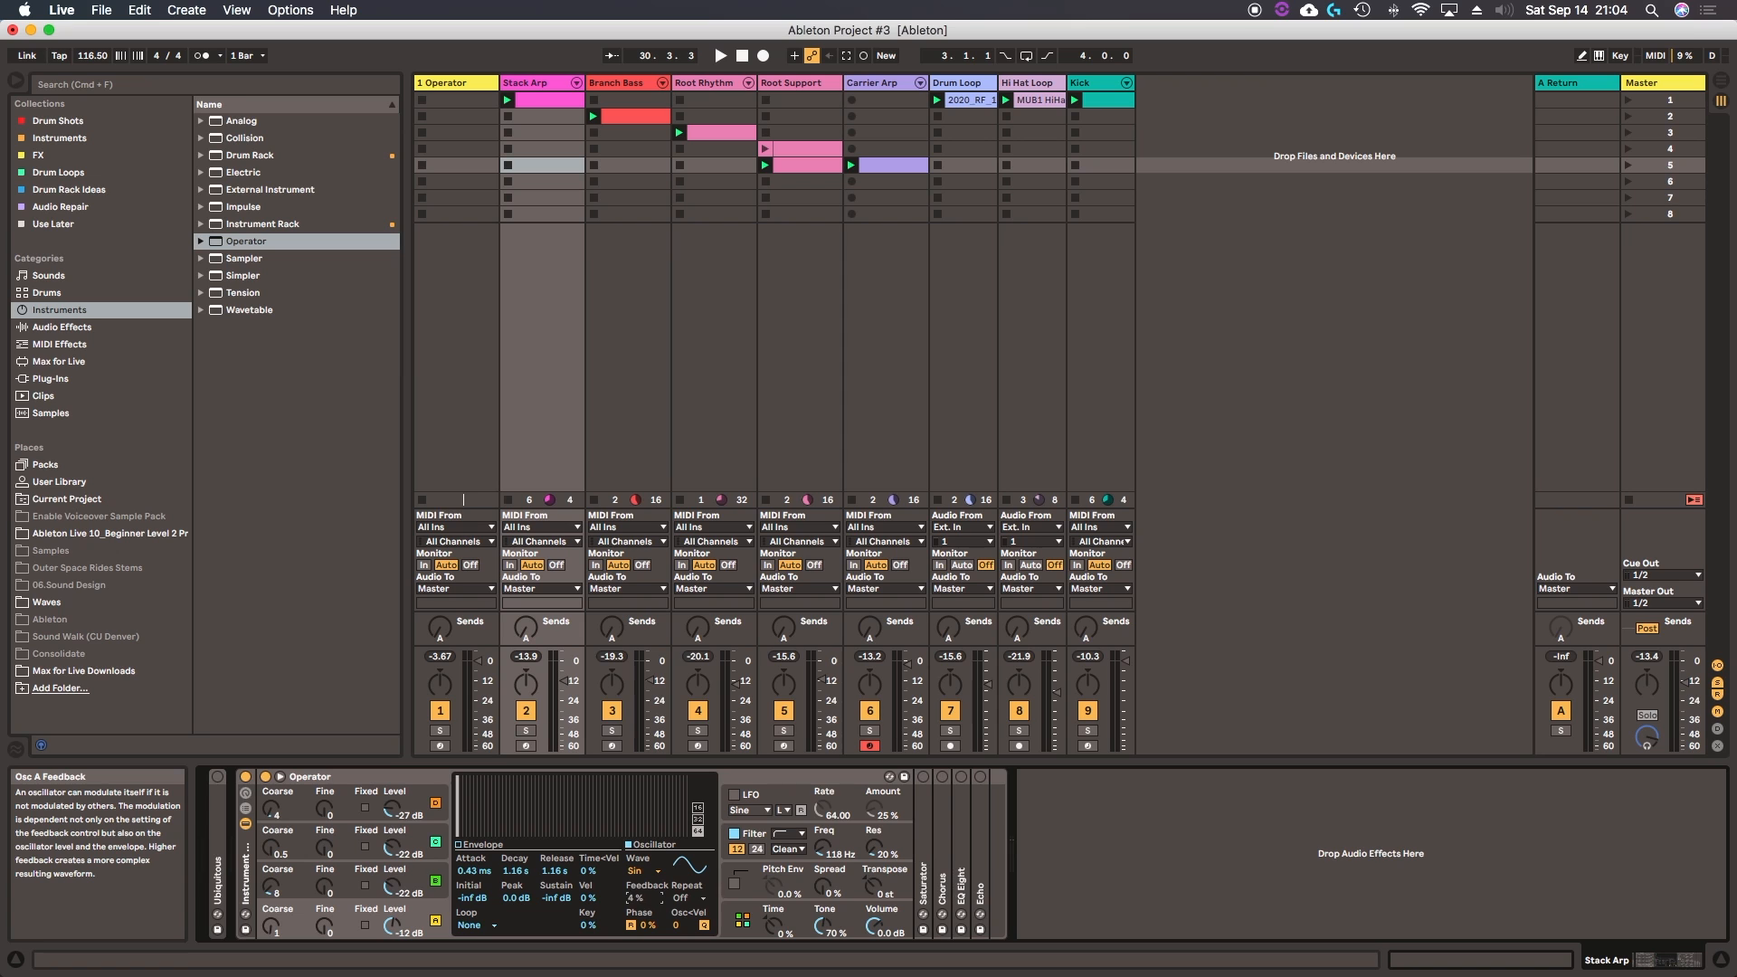
left_click(421, 882)
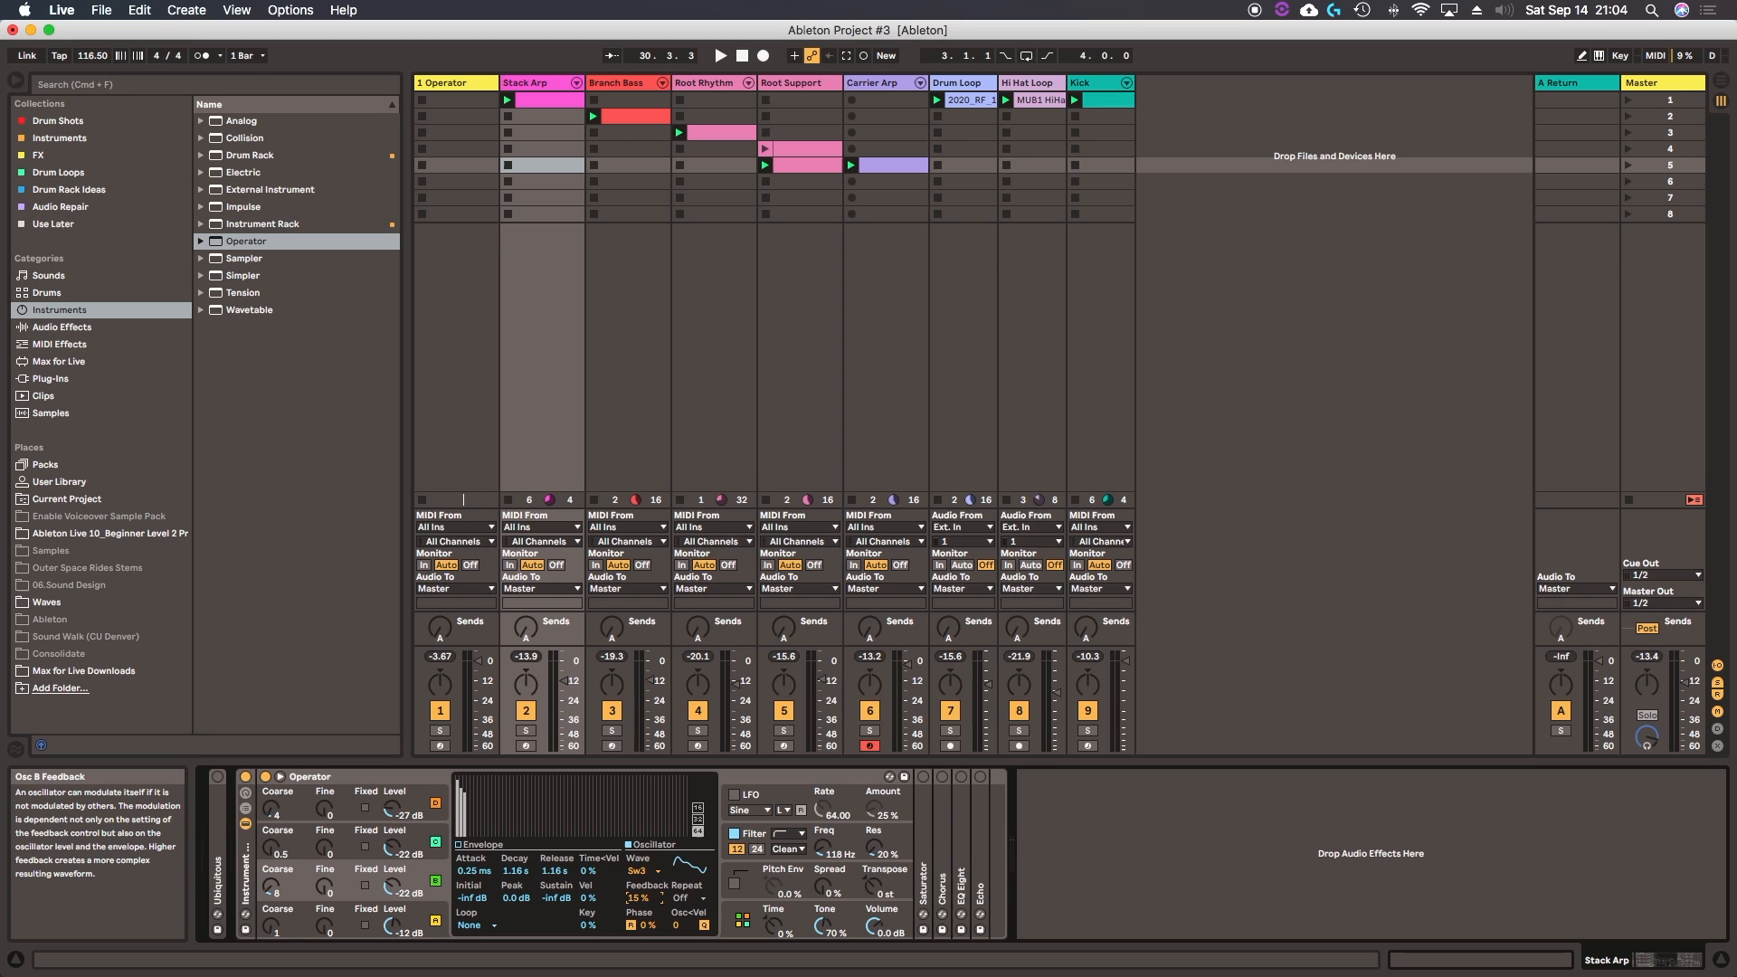
left_click_drag(639, 899, 583, 656)
left_click(527, 745)
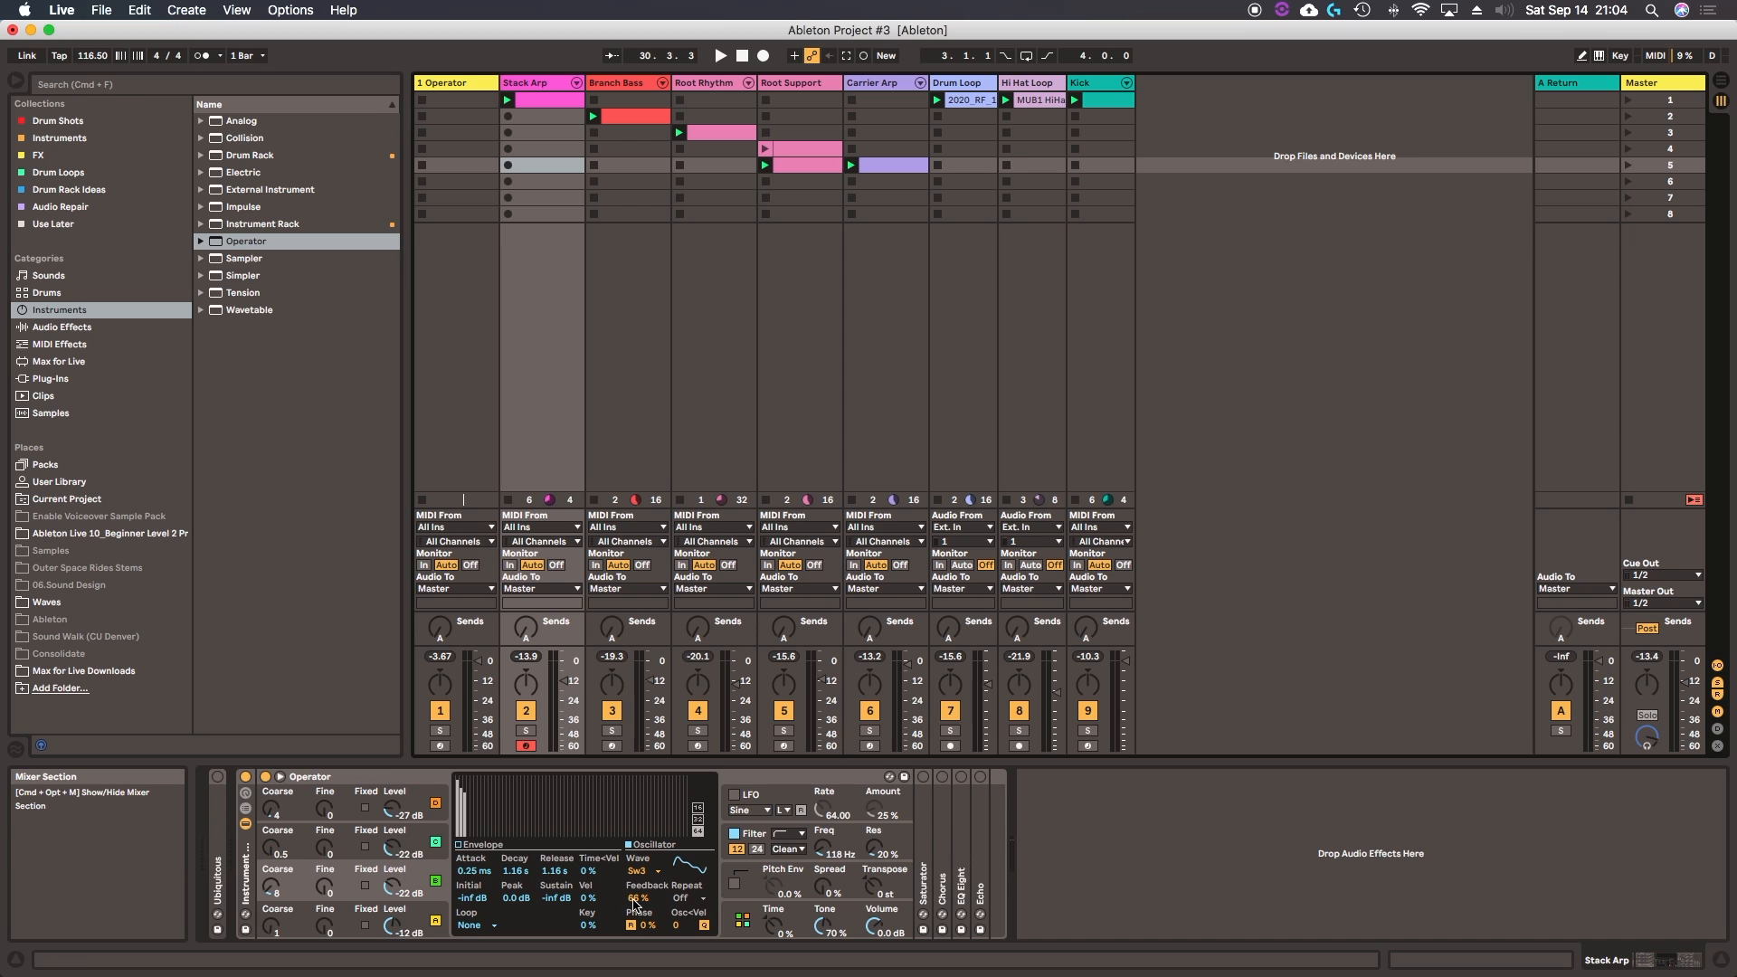
left_click_drag(639, 898, 639, 846)
Step: Check oscillator A's settings and turn oscillator B's feedback back down on Stack Arp
left_click(415, 915)
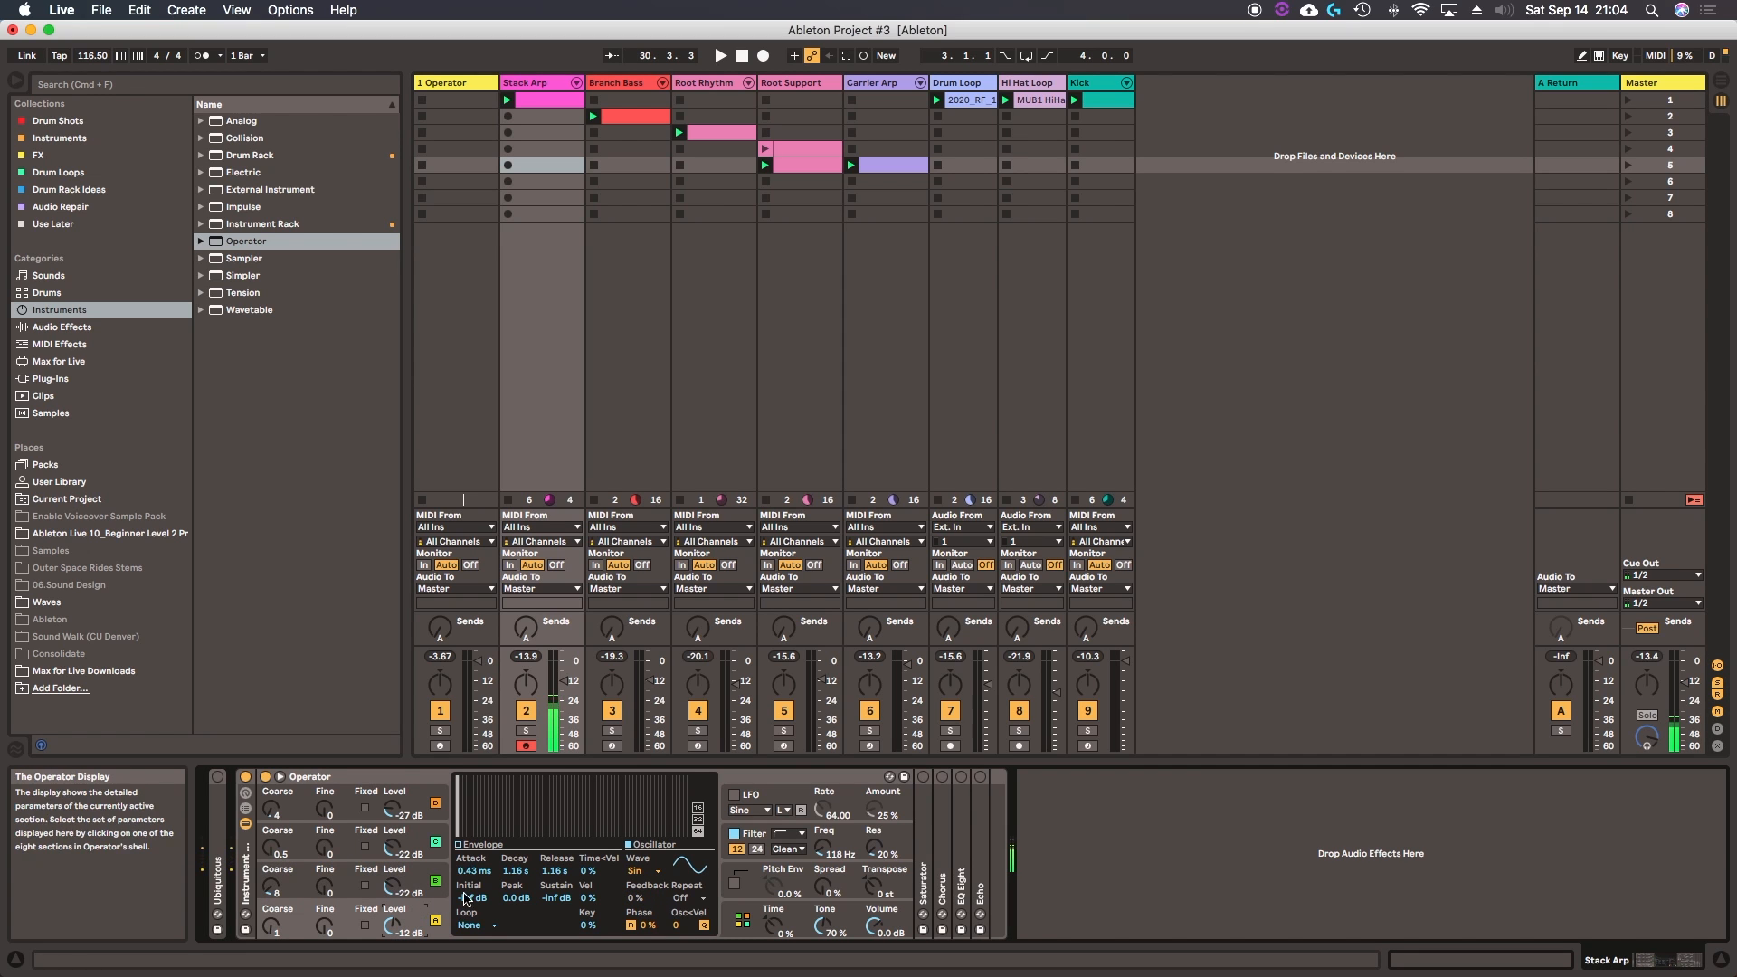
left_click(412, 875)
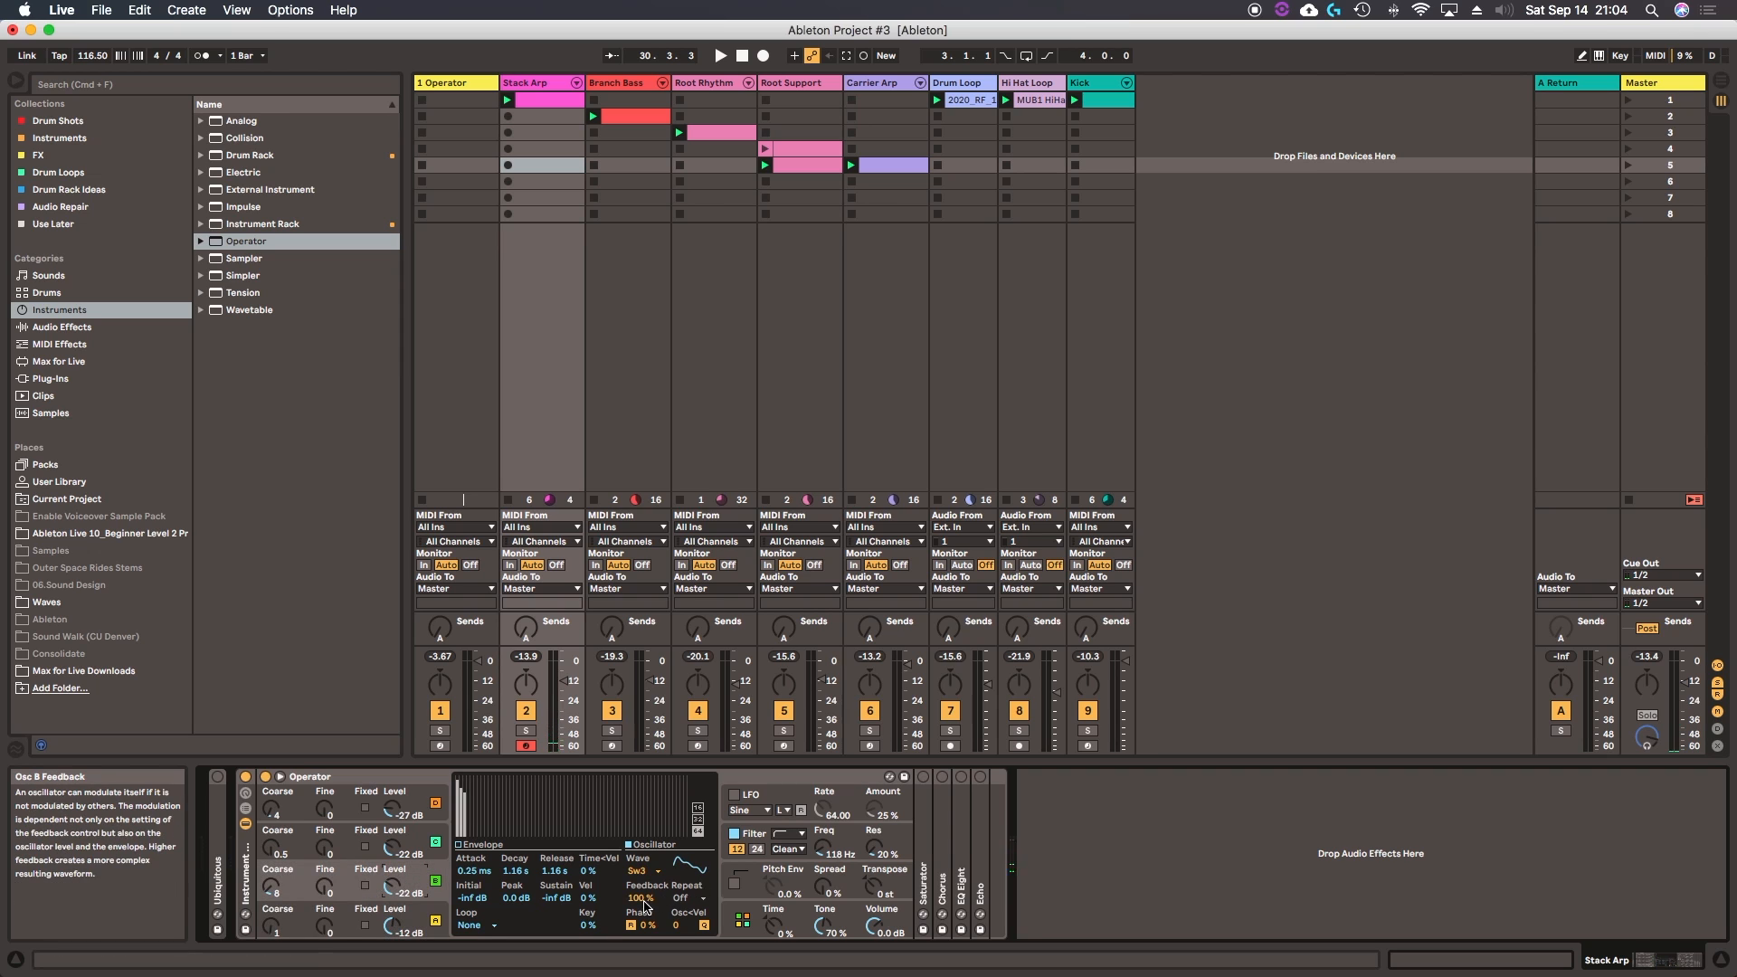
left_click_drag(644, 900, 644, 950)
left_click(419, 913)
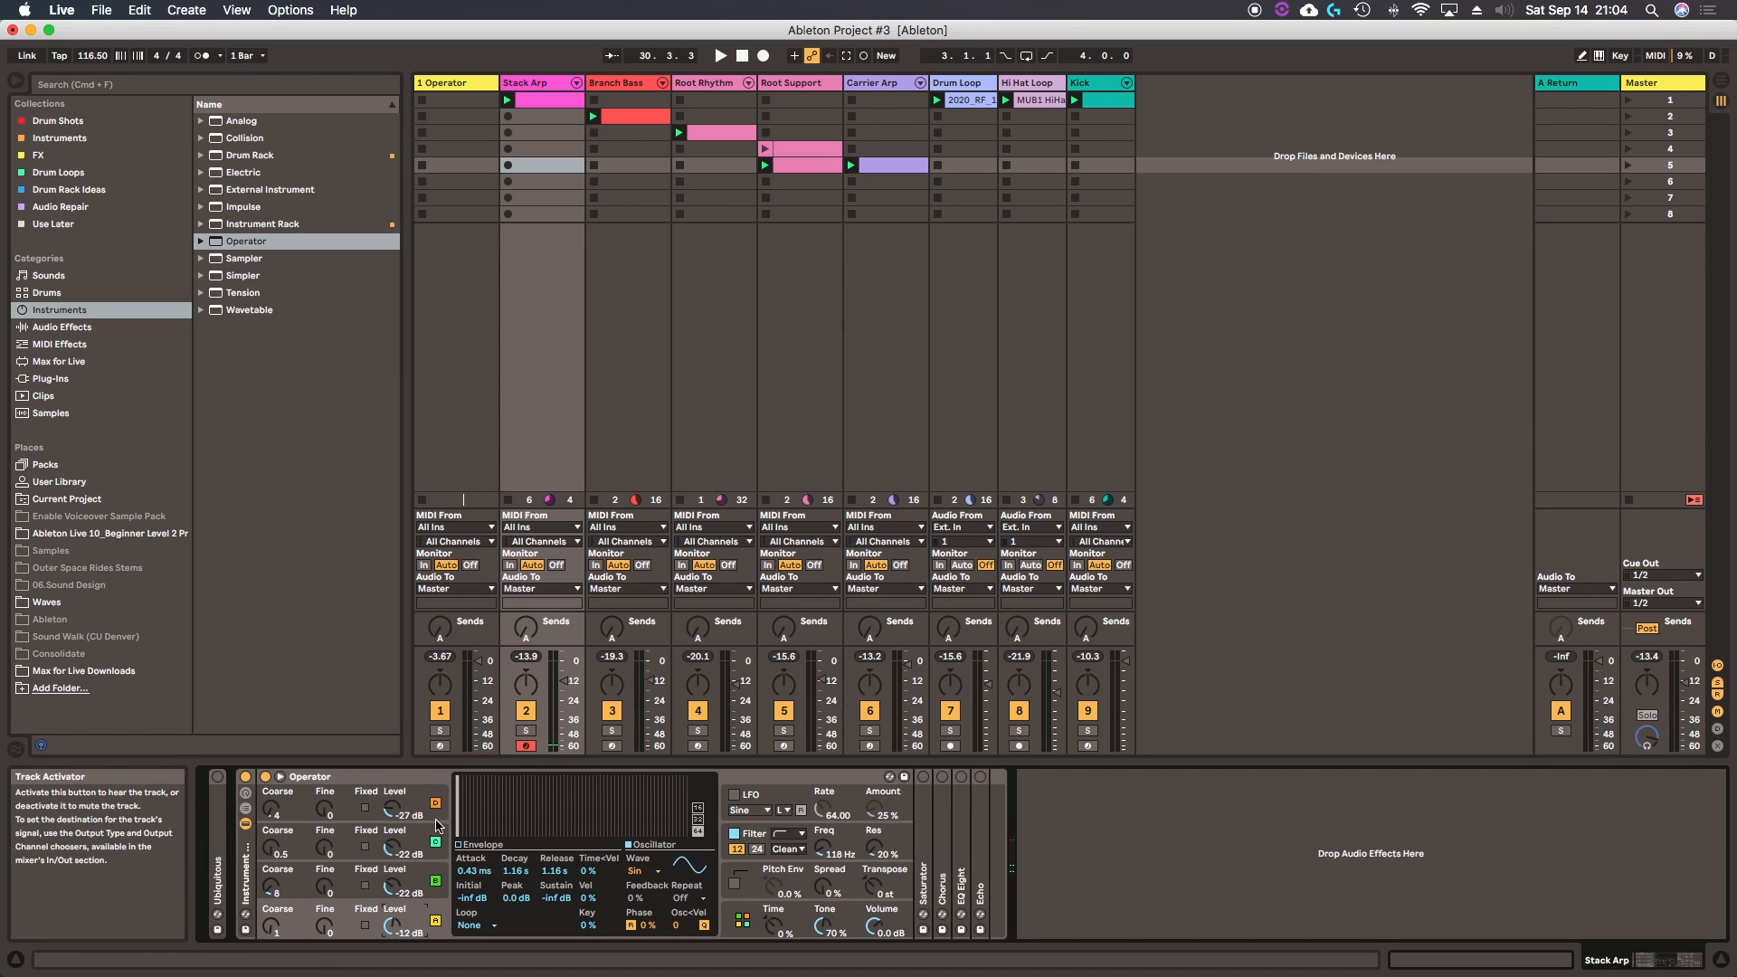
Step: Select the Branch Bass track, fold its LFO device, and start playback of the set
left_click(633, 82)
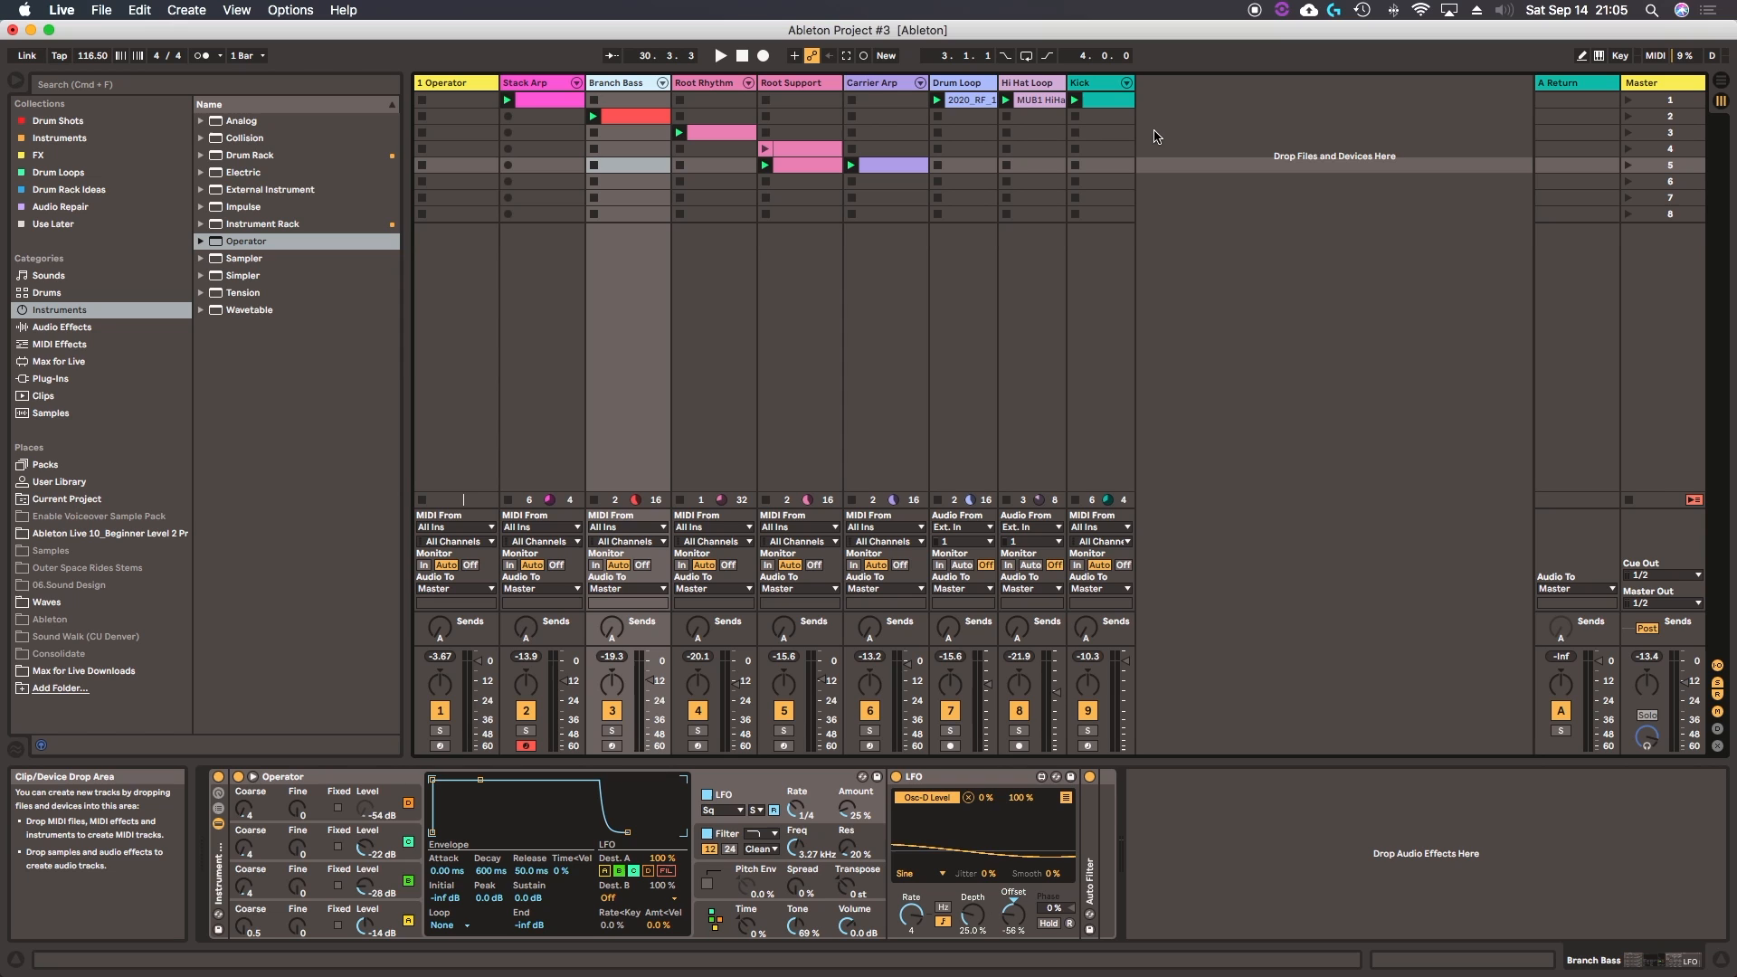
double_click(950, 776)
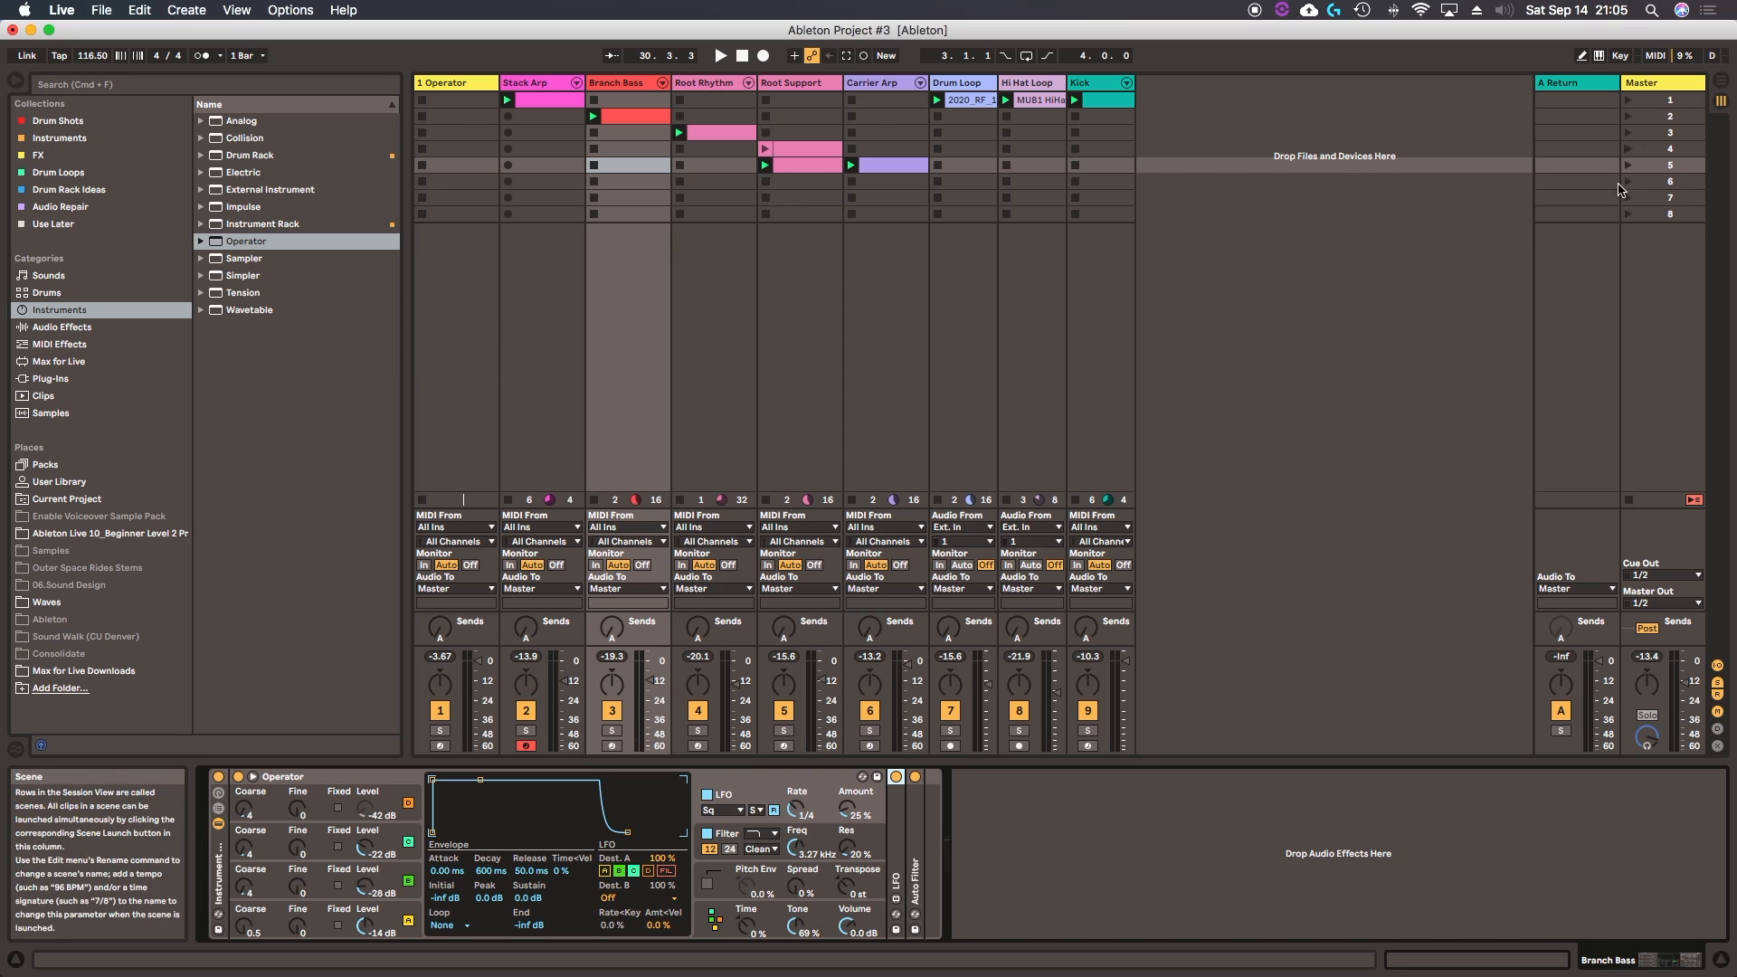
key("space")
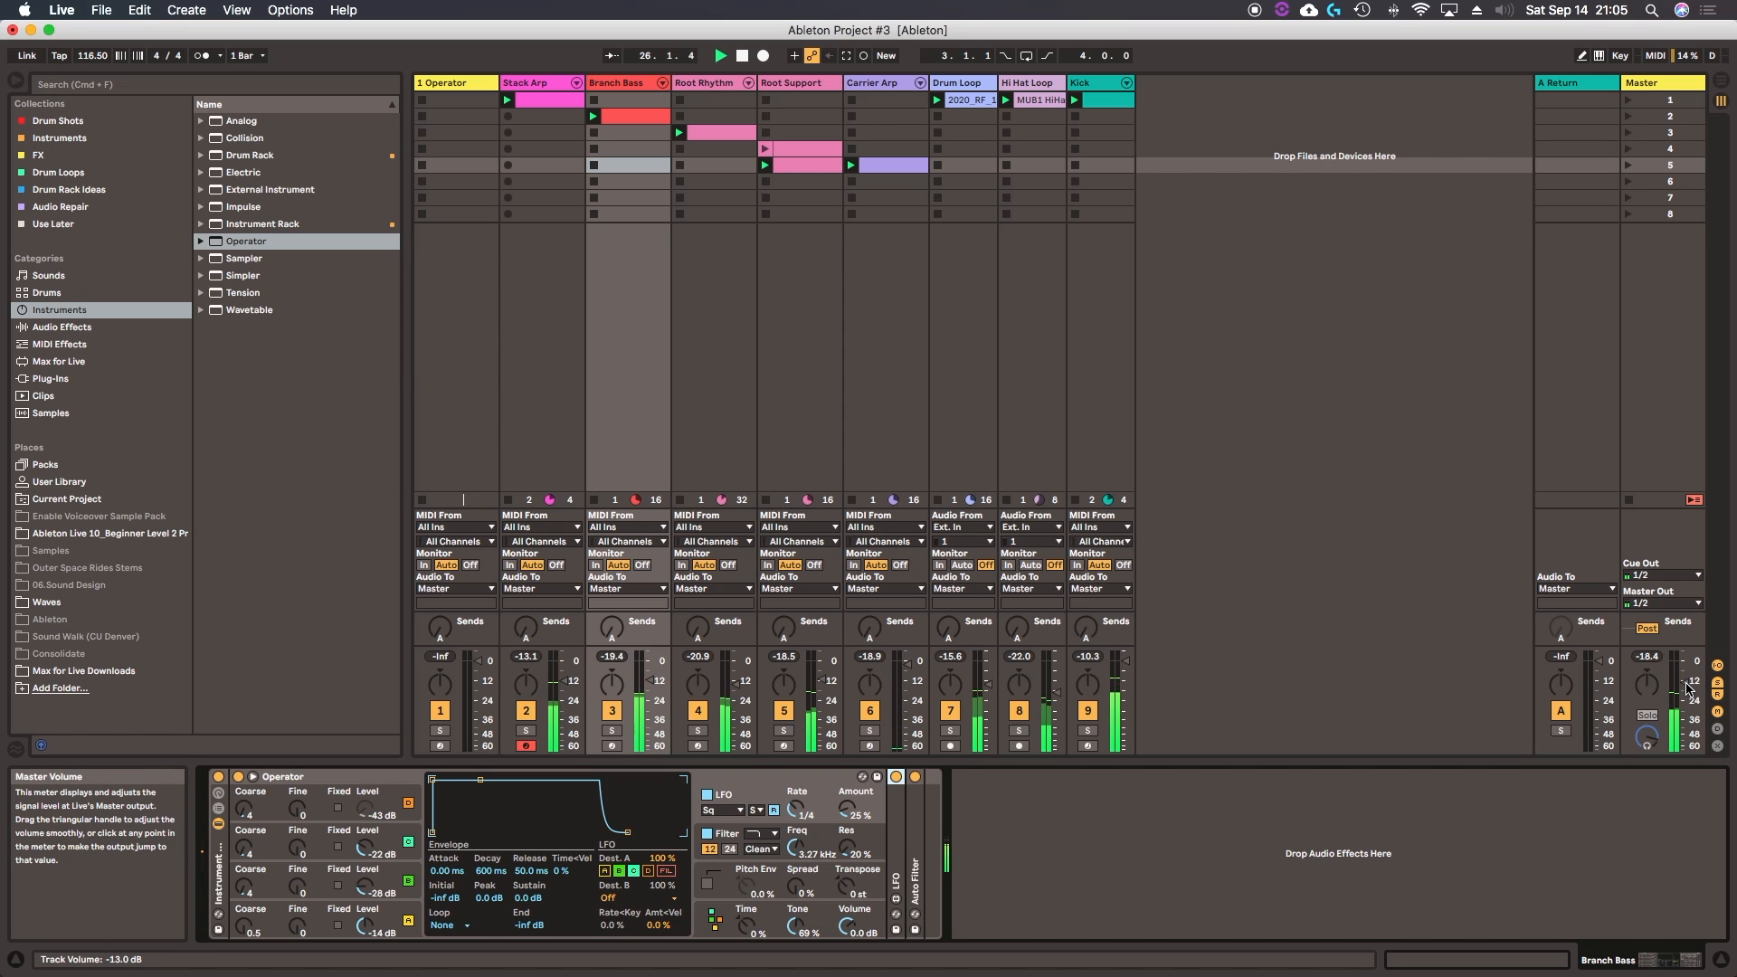
Step: Select the Stack Arp track and activate its Ubiquitous, Saturator, Chorus, EQ Eight and Echo devices
key("Left")
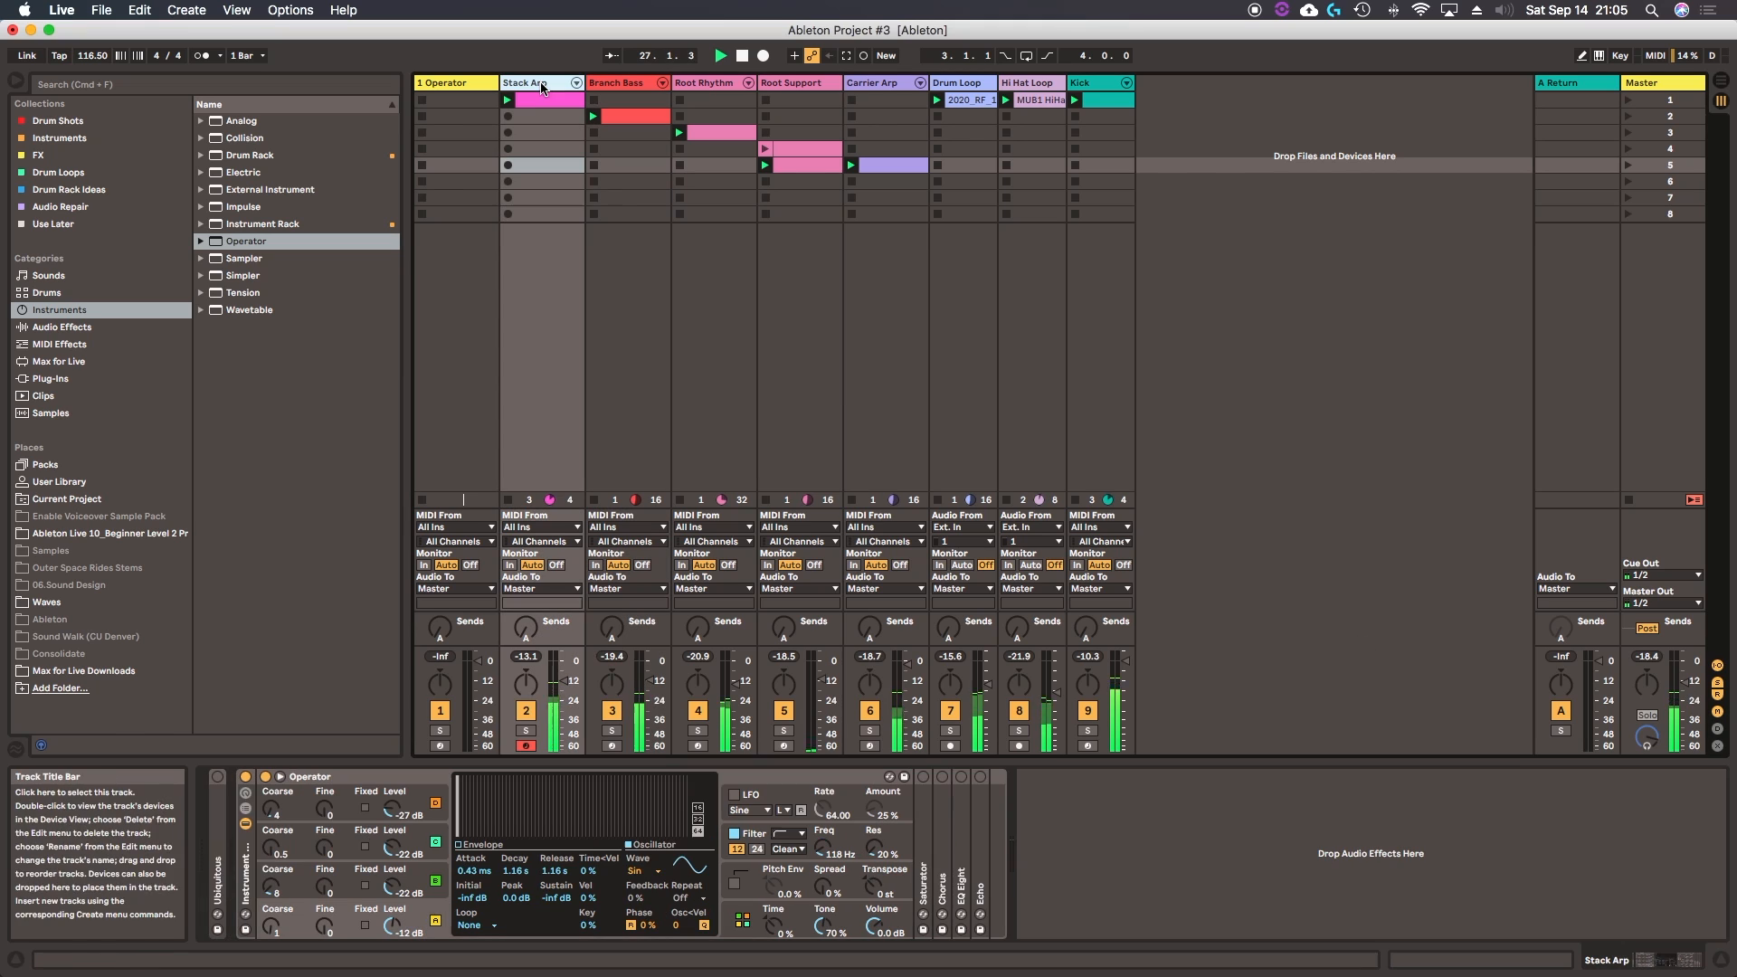
left_click(217, 776)
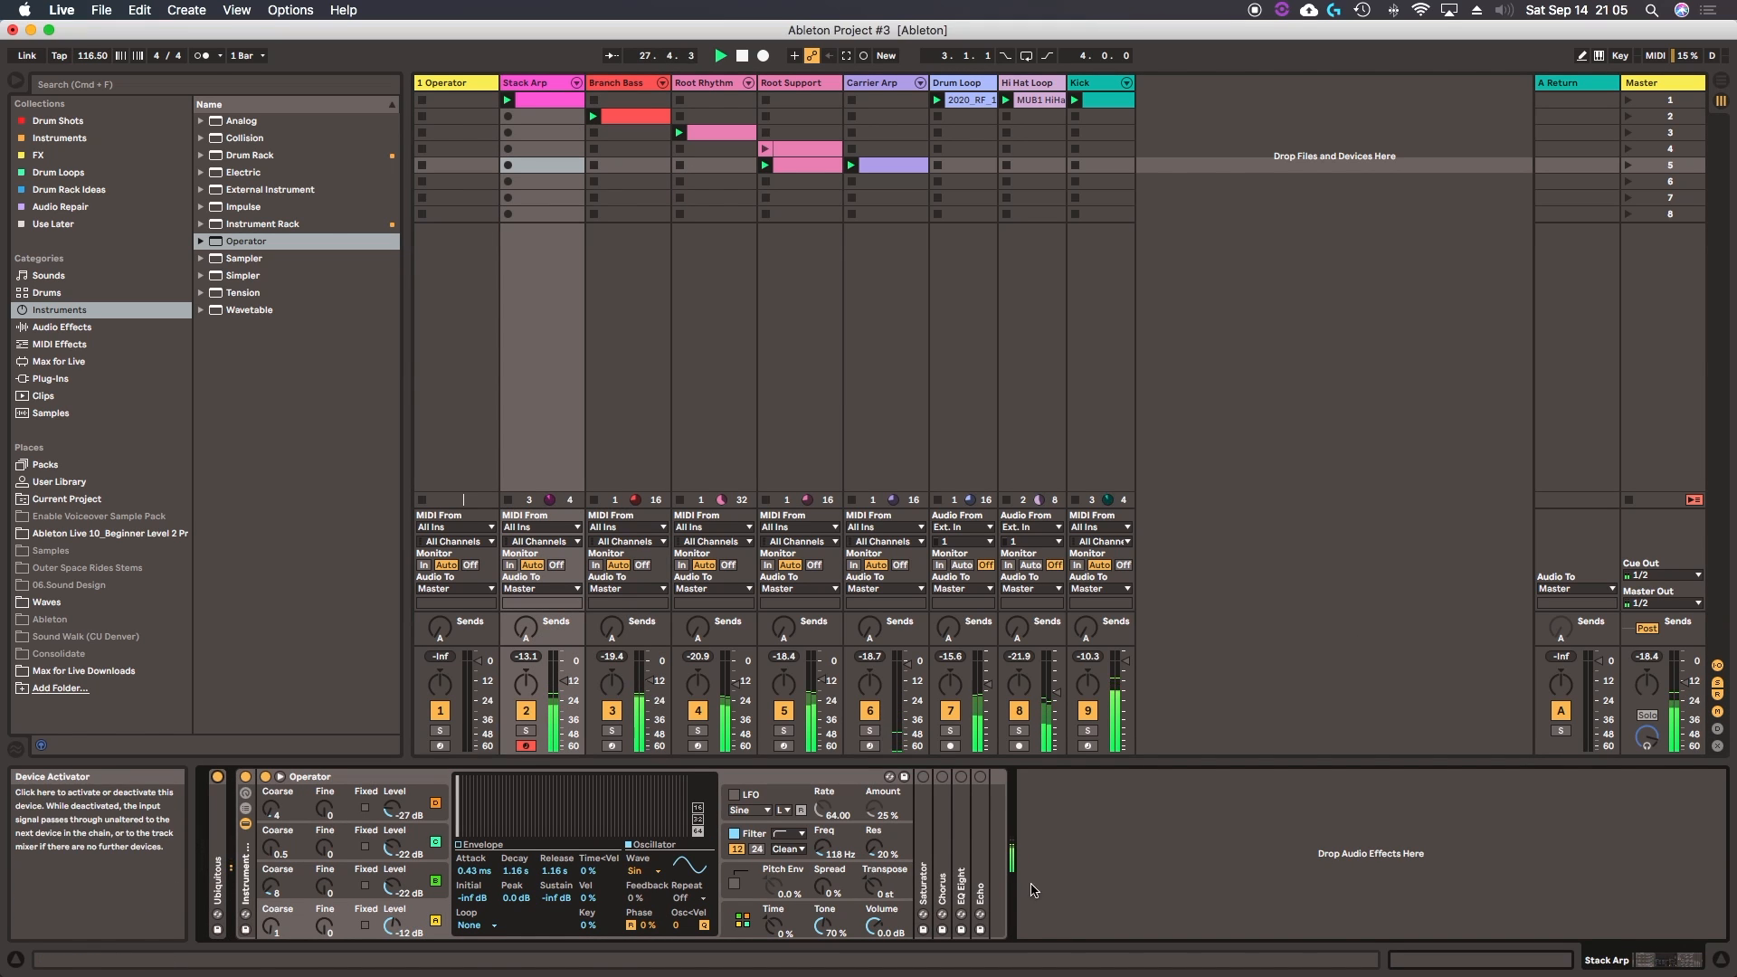
left_click(923, 776)
left_click(942, 777)
left_click(961, 776)
left_click(980, 777)
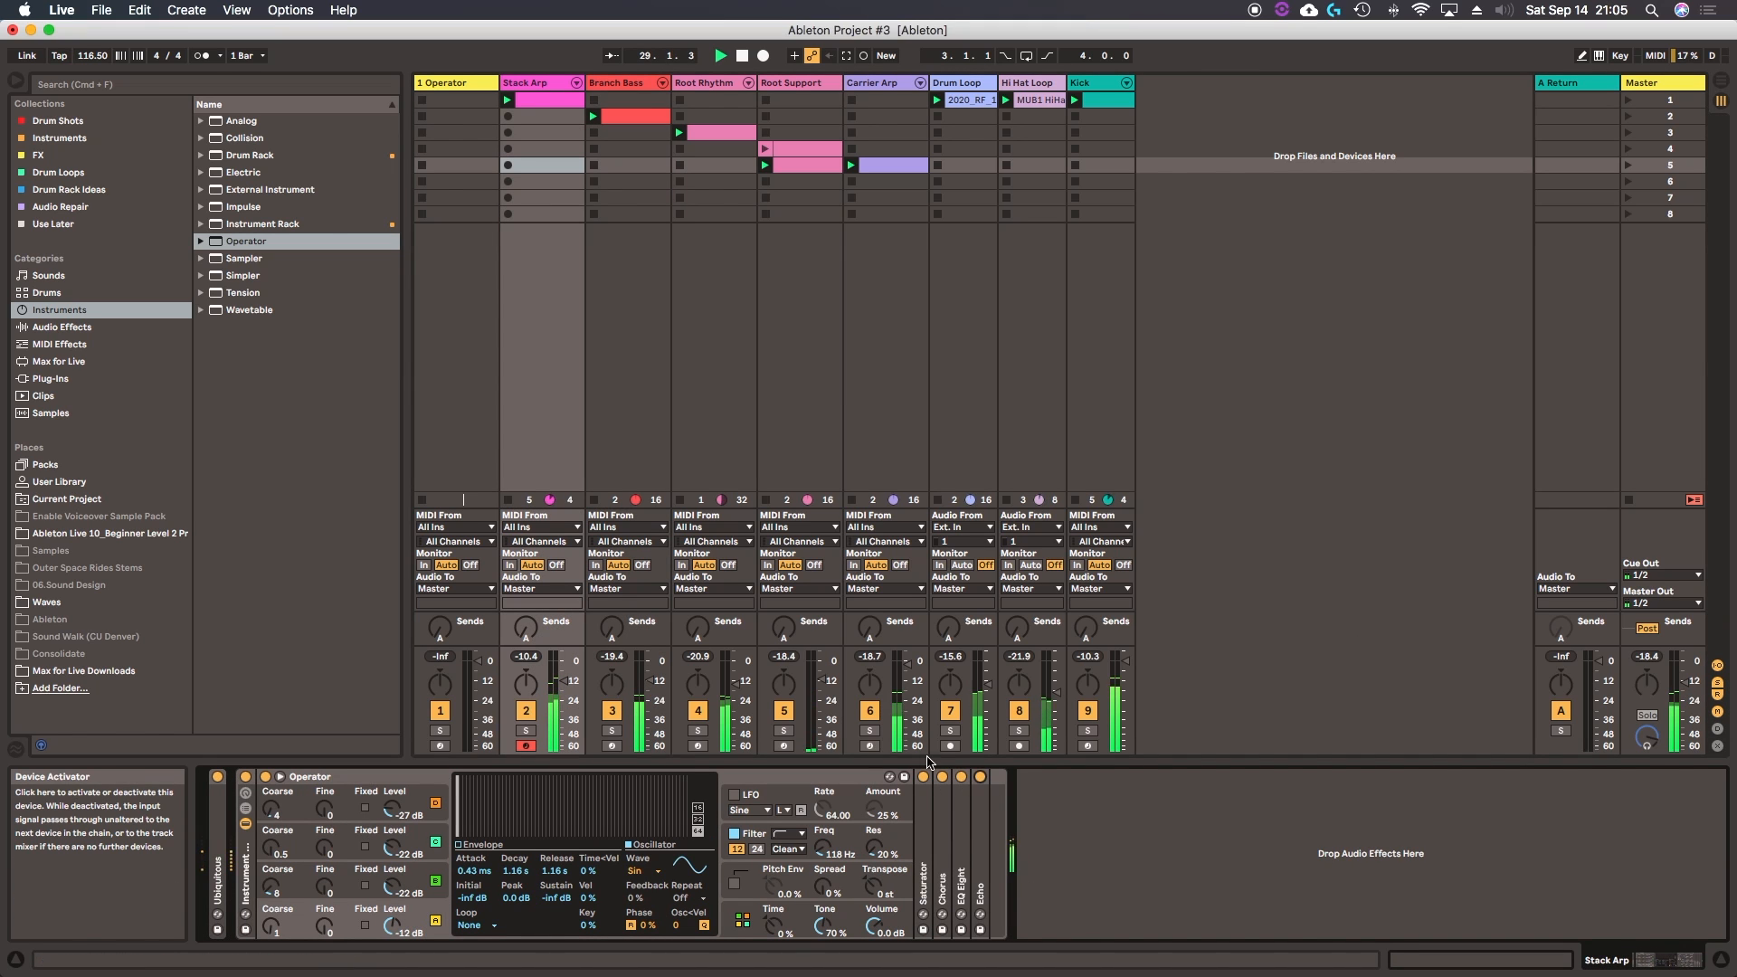